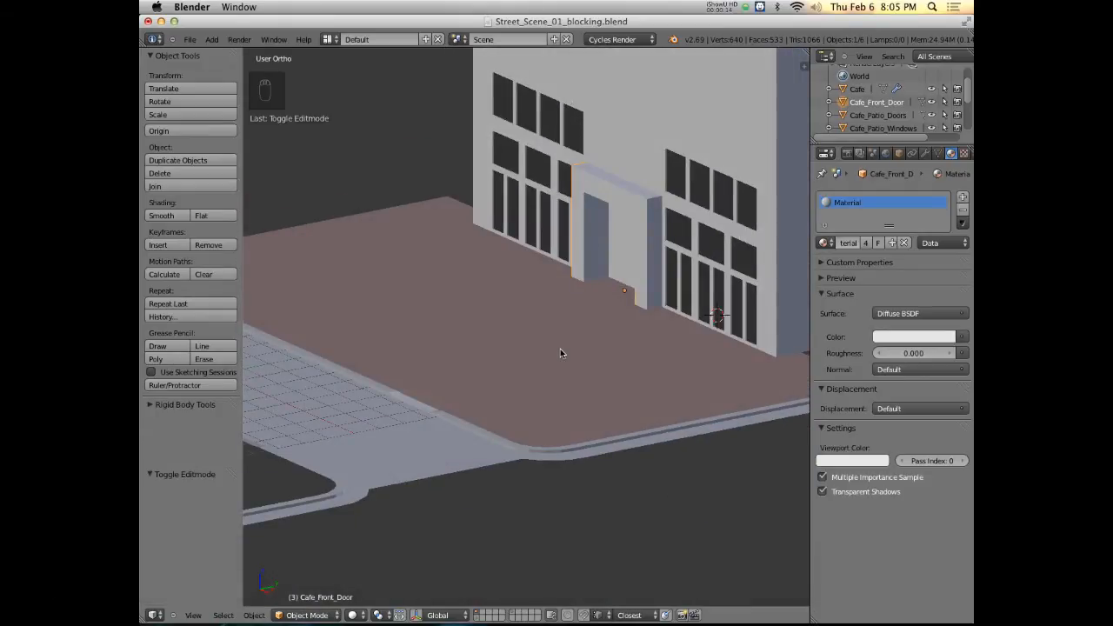
# Switch to Google Maps in Chrome and examine the café patio and the street furniture in front of it in Street View
pyautogui.press('super+Tab')
pyautogui.press('super+Tab')
pyautogui.press('super+Tab')
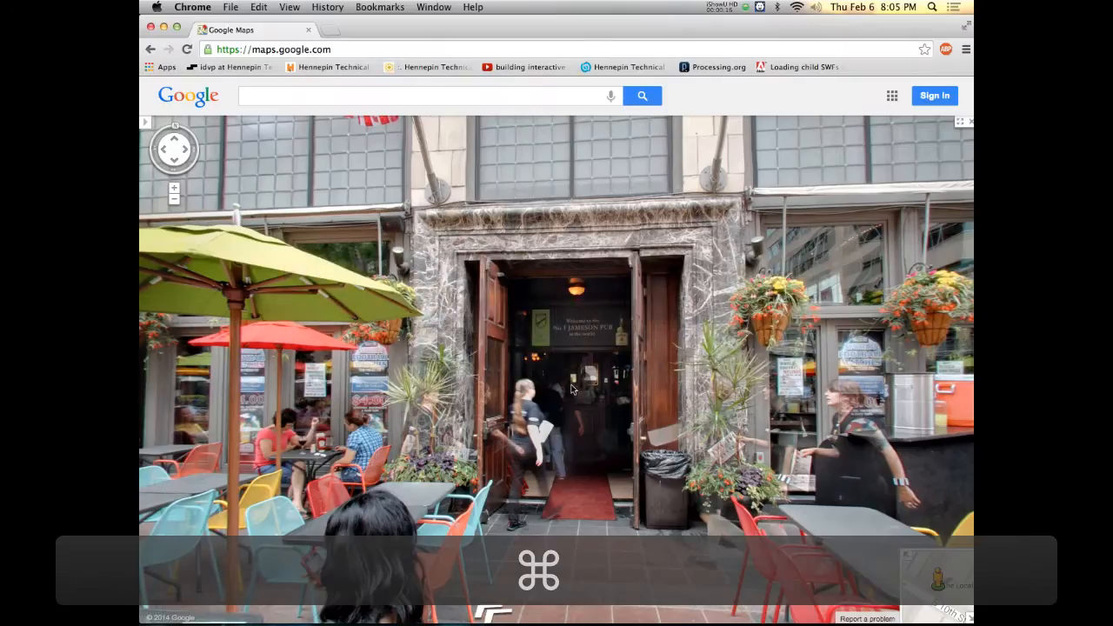
pyautogui.moveTo(360, 382); pyautogui.dragTo(558, 408)
pyautogui.click(478, 387)
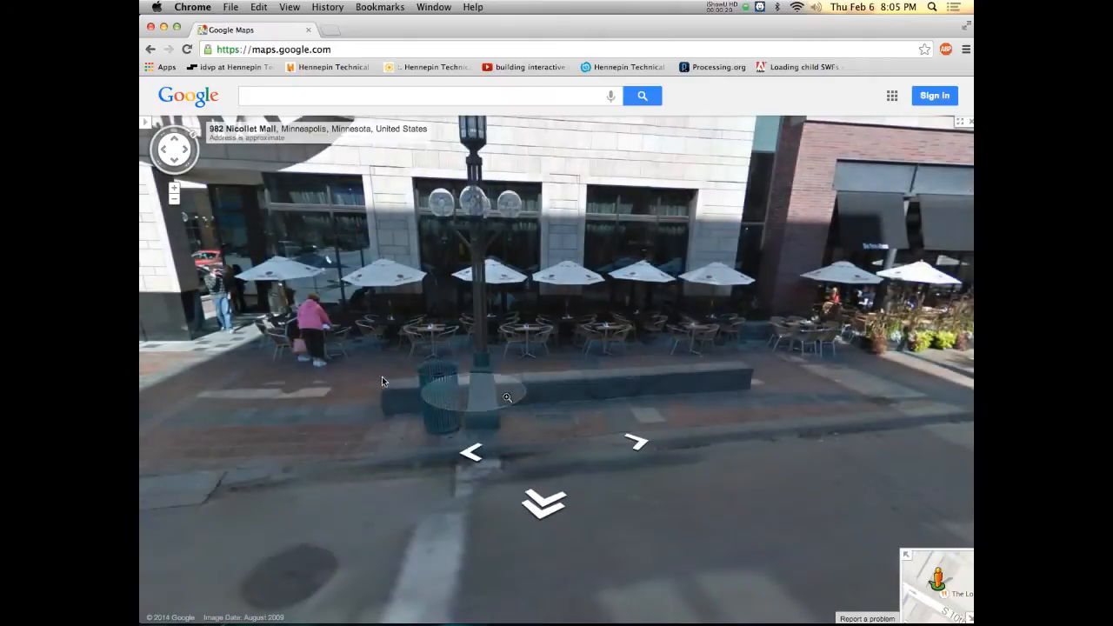
pyautogui.moveTo(778, 391); pyautogui.dragTo(623, 323)
pyautogui.click(748, 279)
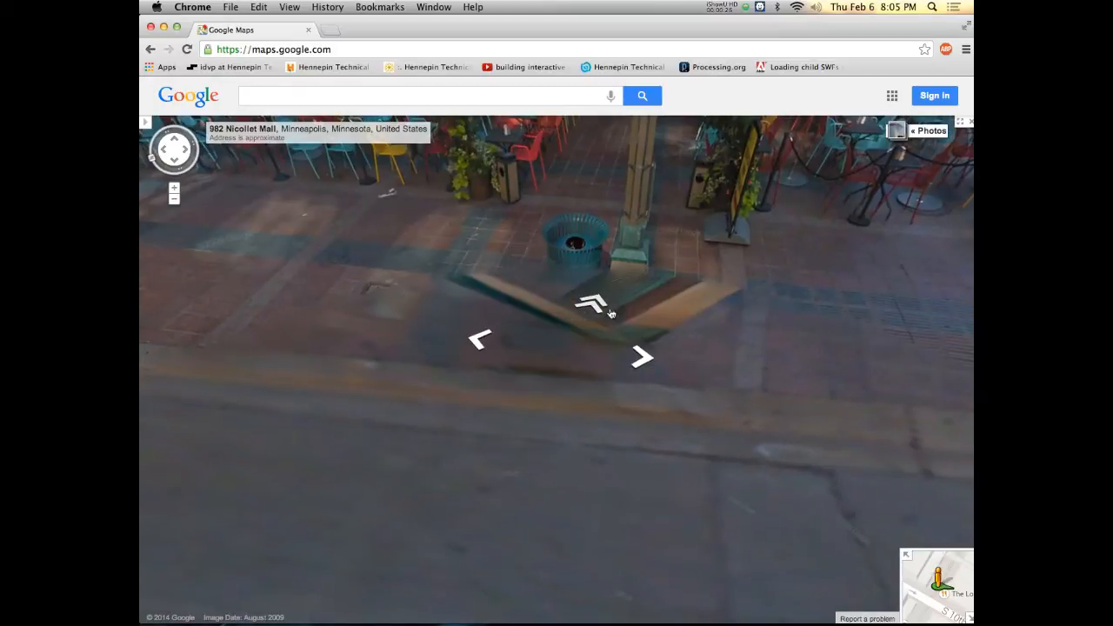
pyautogui.click(641, 357)
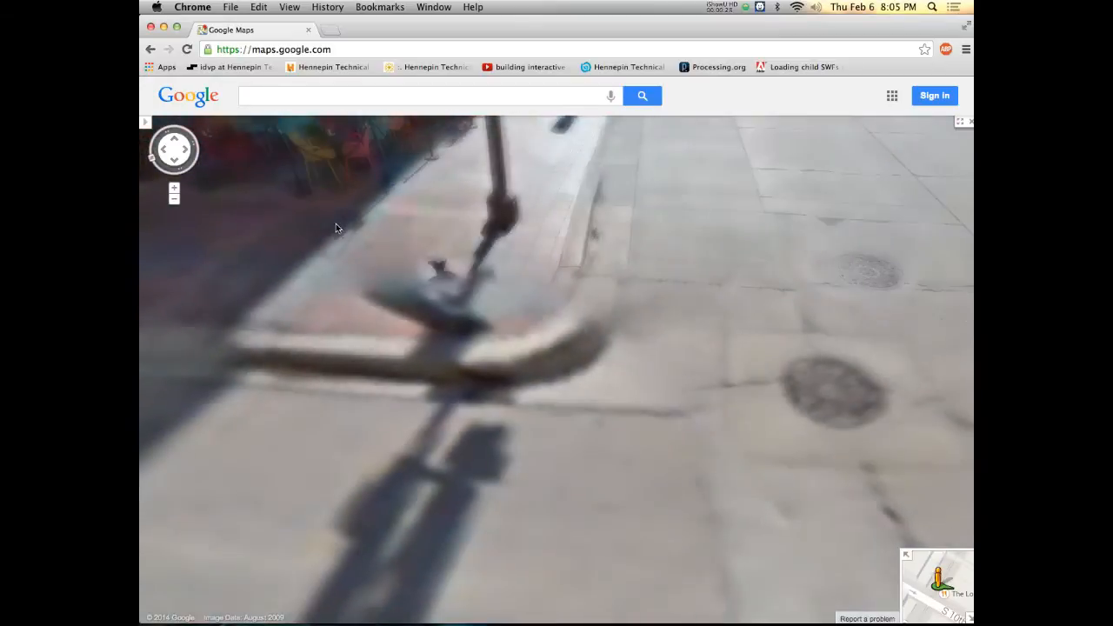
# Look around the street in Street View and examine the trash can, lamp post and bench by the opposite patio
pyautogui.press('Left')
pyautogui.press('Left')
pyautogui.press('Left')
pyautogui.press('Left')
pyautogui.press('Left')
pyautogui.press('Left')
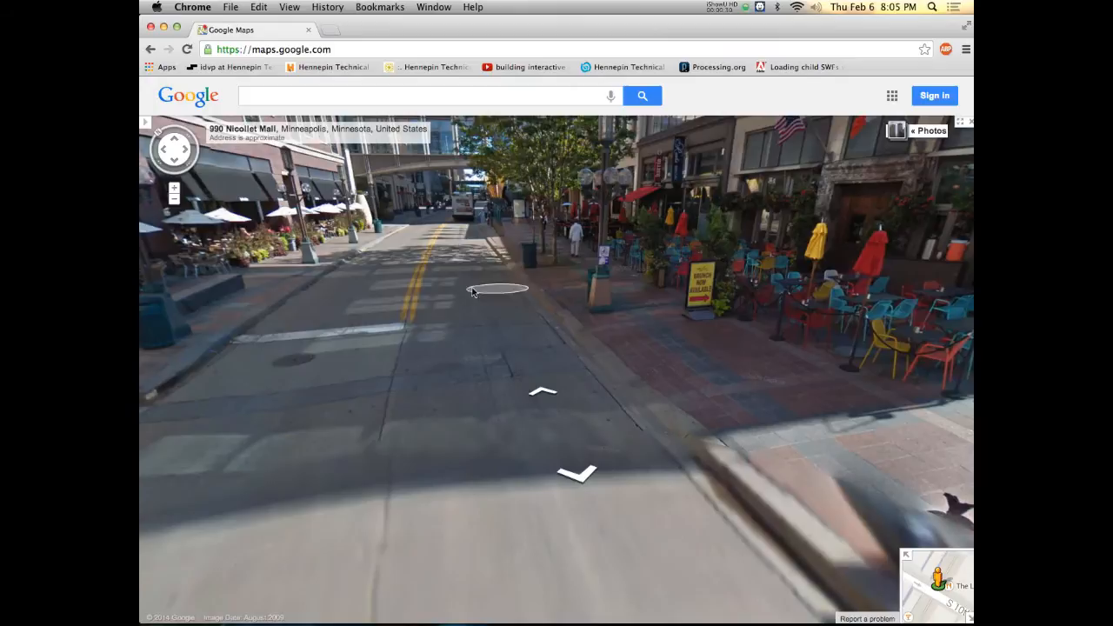
pyautogui.press('Left')
pyautogui.press('Left')
pyautogui.press('Left')
pyautogui.press('Left')
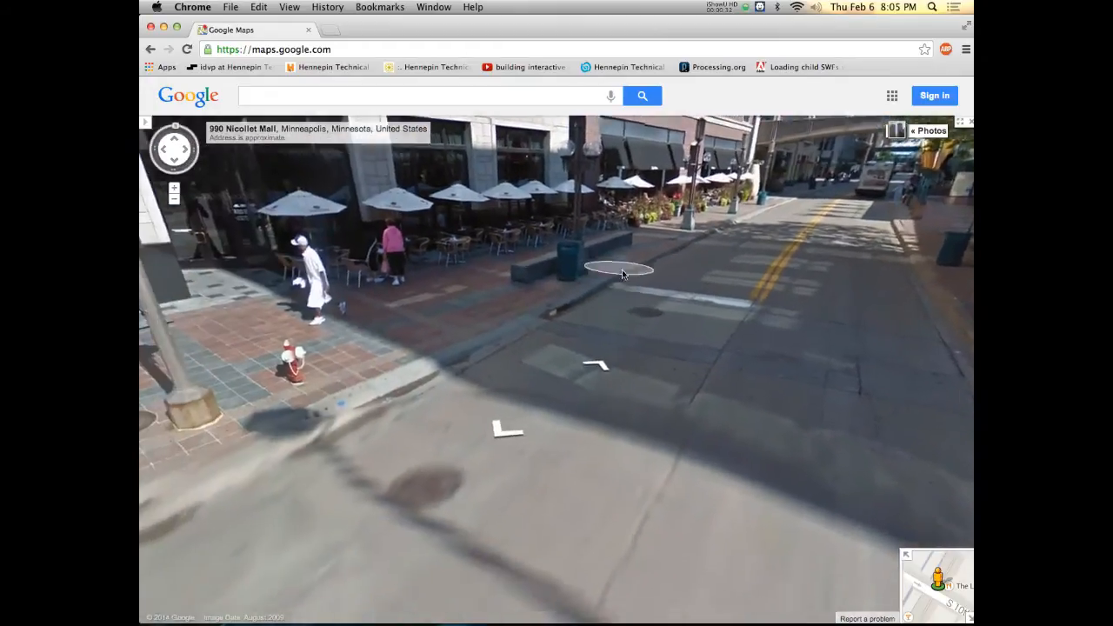
pyautogui.scroll(2, 578, 233)
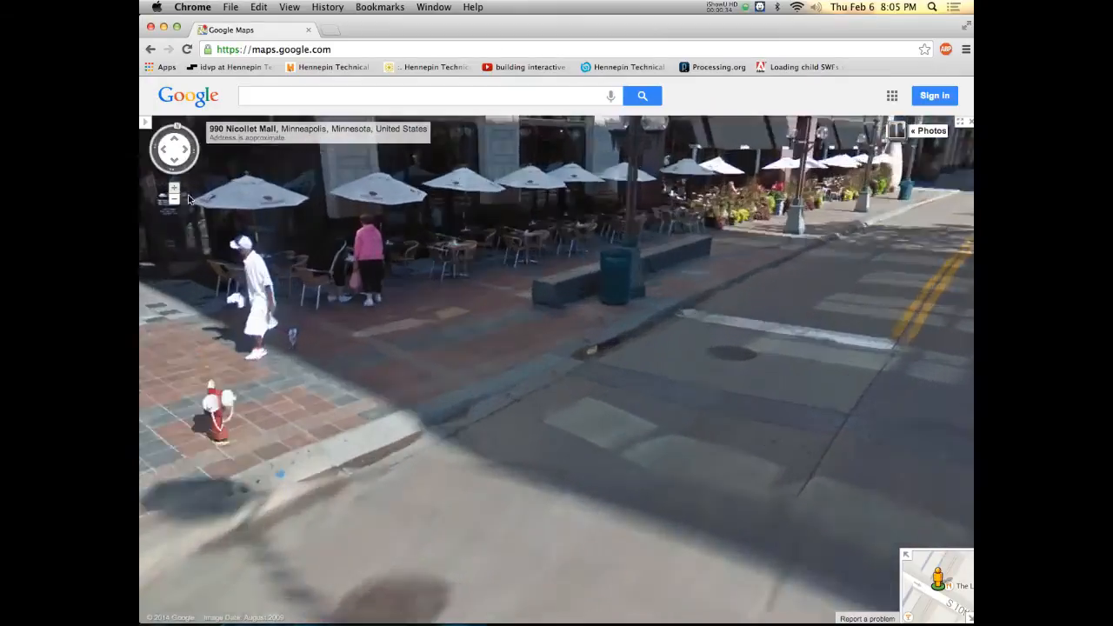
pyautogui.scroll(-2, 529, 304)
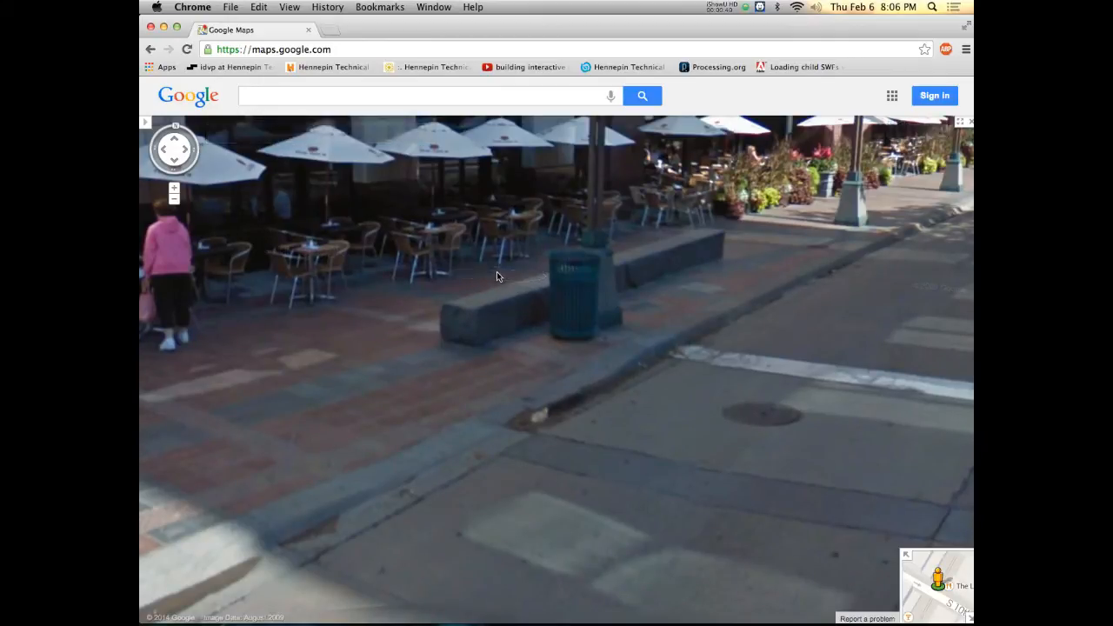
# Switch back to Blender, display only layer 2 and reset the 3D cursor to the origin
pyautogui.press('super+Tab')
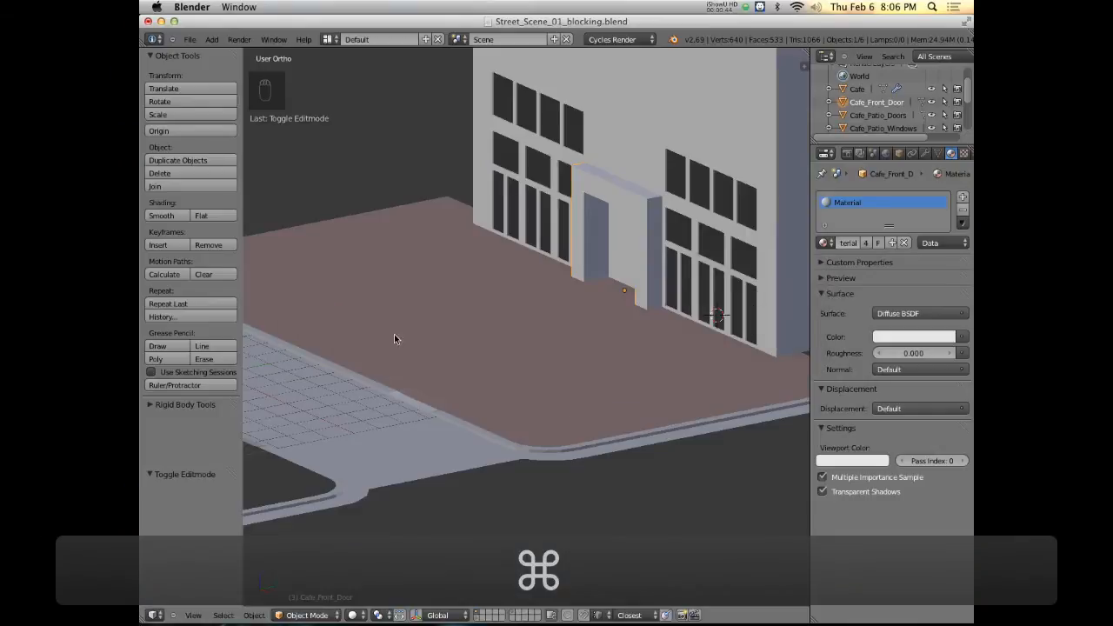
pyautogui.keyDown('shift'); pyautogui.moveTo(394, 338); pyautogui.dragTo(511, 314, button='middle'); pyautogui.keyUp('shift')
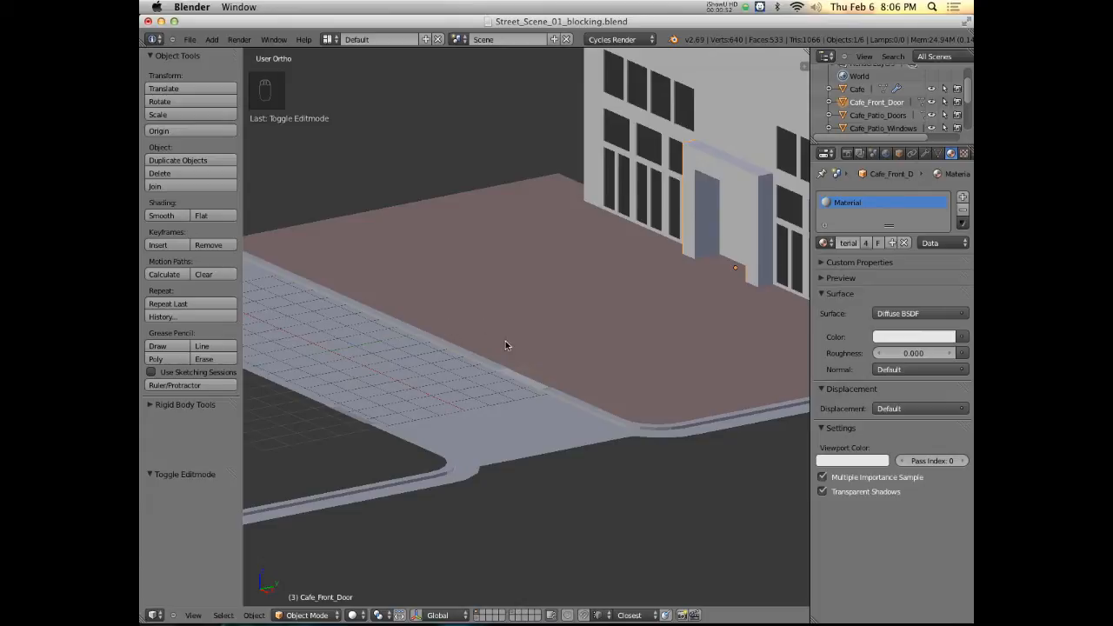
pyautogui.press('2')
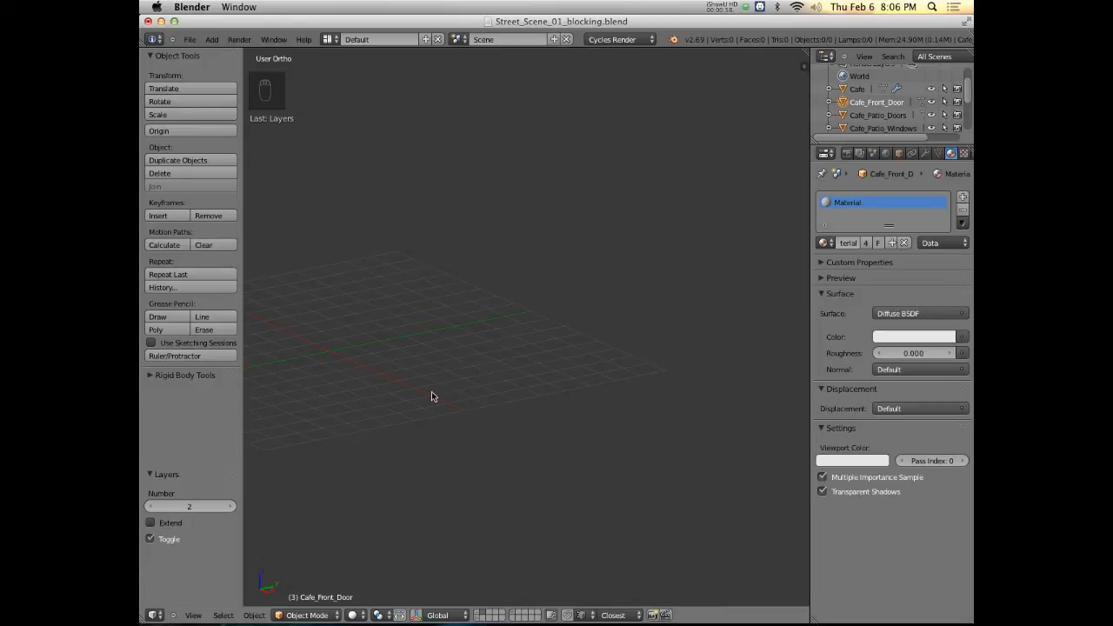
pyautogui.hotkey('shift', 'c')
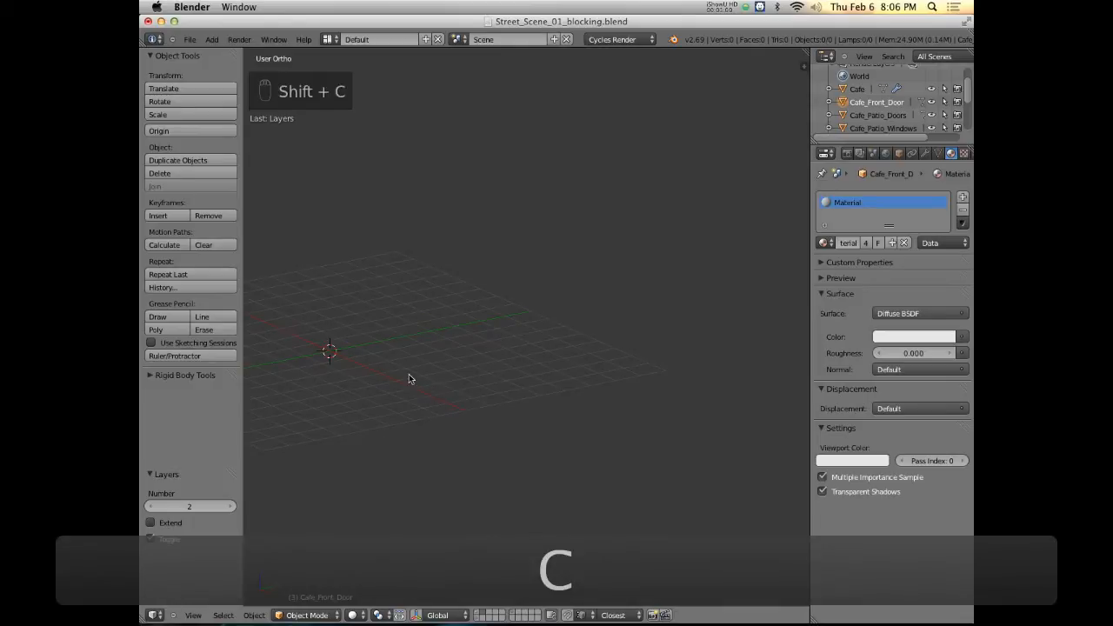
pyautogui.press('Left')
pyautogui.press('Left')
pyautogui.press('Left')
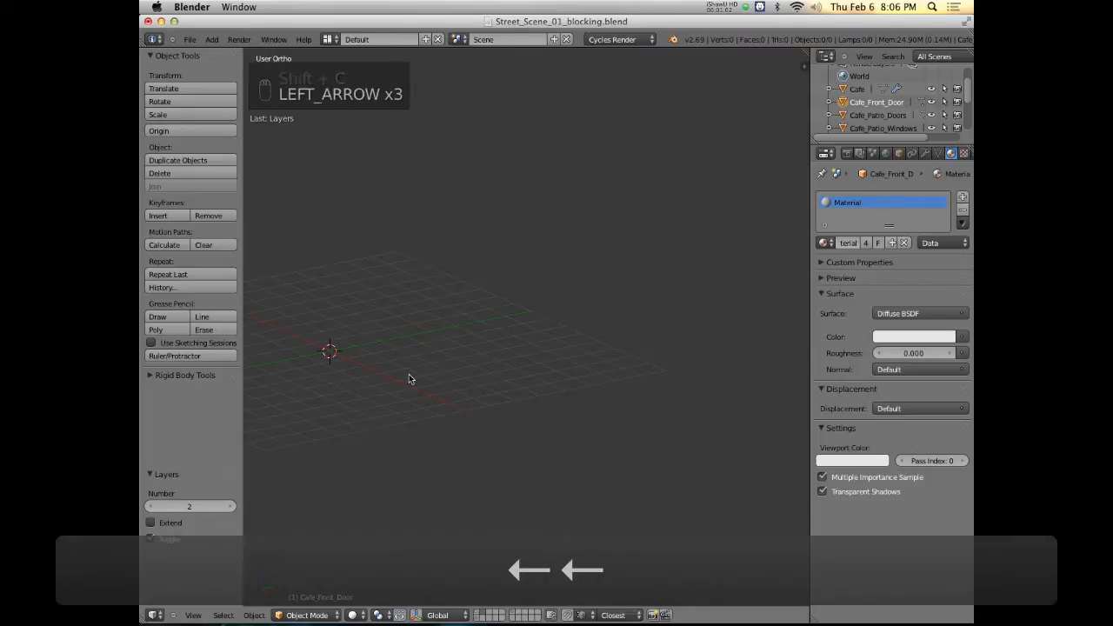
pyautogui.moveTo(340, 366); pyautogui.dragTo(561, 374, button='middle')
pyautogui.press('a')
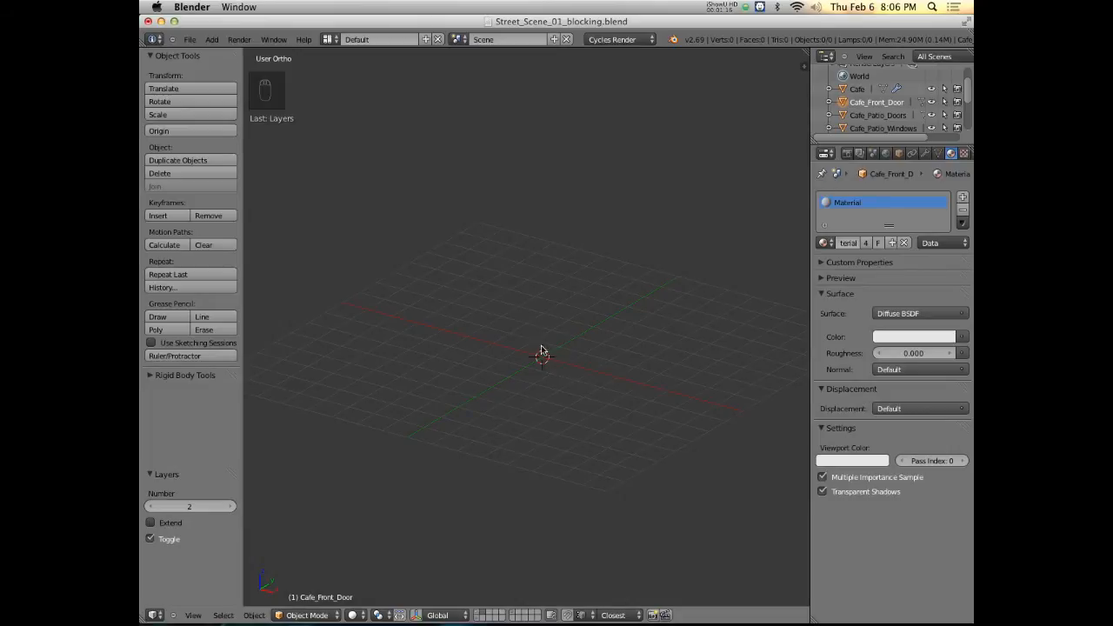
# Switch to Google Maps and examine the green slatted trash can beside the lamp post up close in Street View
pyautogui.press('super+Tab')
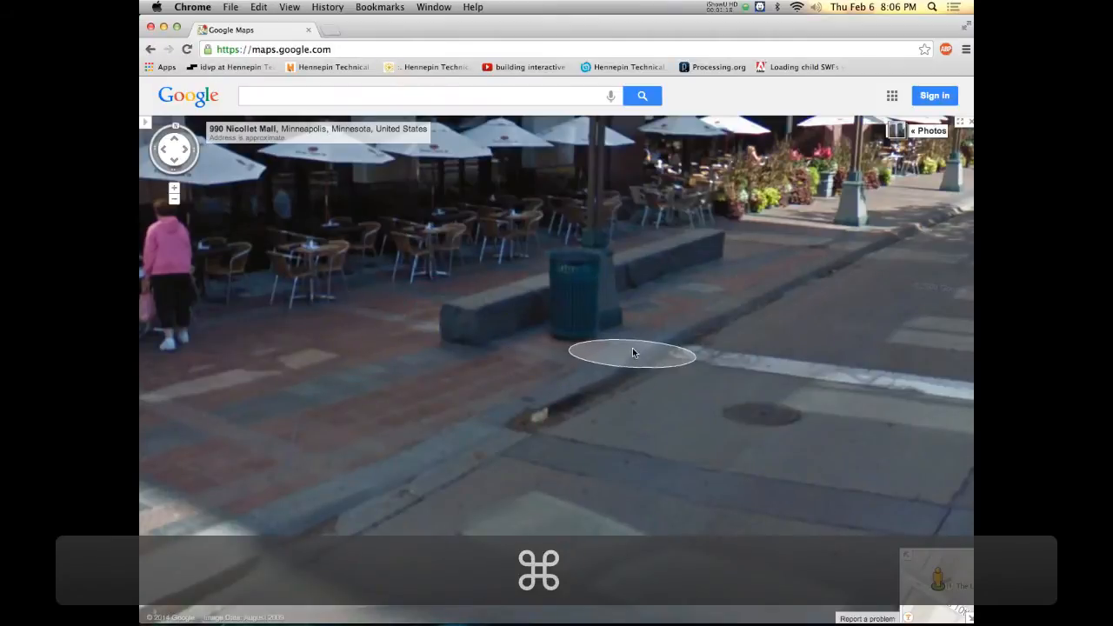
pyautogui.moveTo(632, 352); pyautogui.dragTo(239, 252)
pyautogui.moveTo(654, 292); pyautogui.dragTo(383, 412)
pyautogui.moveTo(559, 291); pyautogui.dragTo(158, 323)
pyautogui.moveTo(719, 455); pyautogui.dragTo(772, 405)
pyautogui.moveTo(358, 307); pyautogui.dragTo(501, 352)
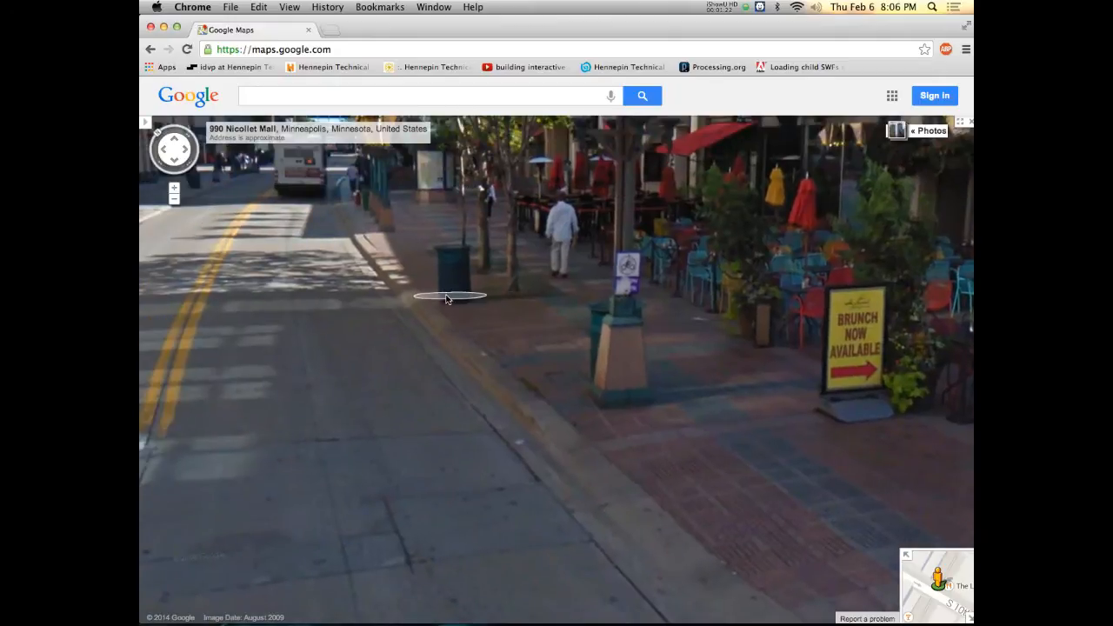
pyautogui.click(689, 381)
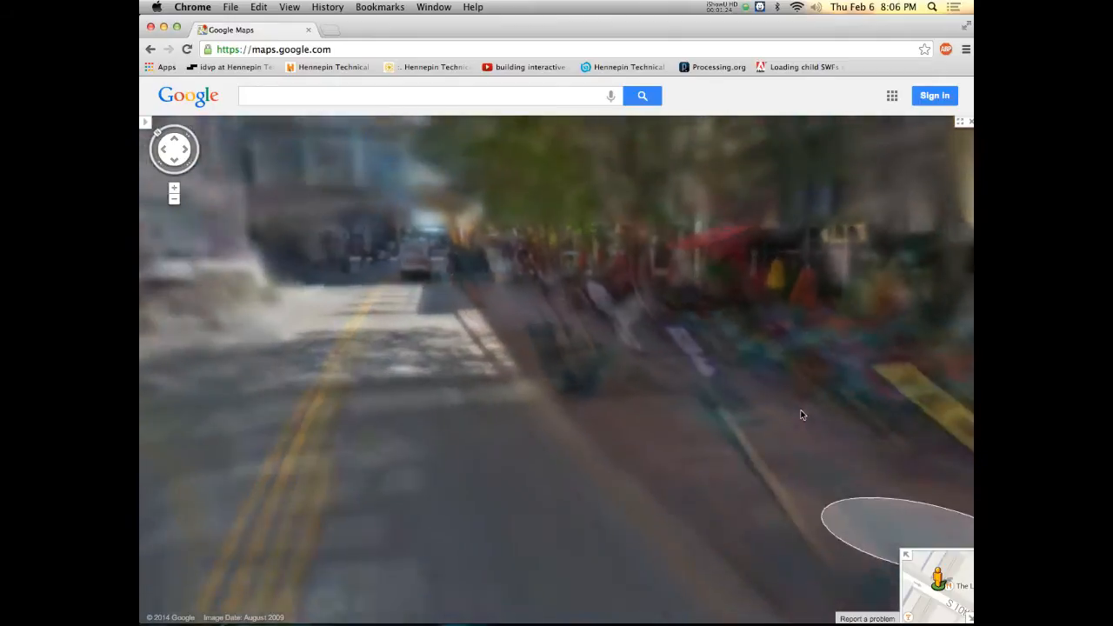
pyautogui.moveTo(837, 426); pyautogui.dragTo(480, 296)
pyautogui.click(617, 352)
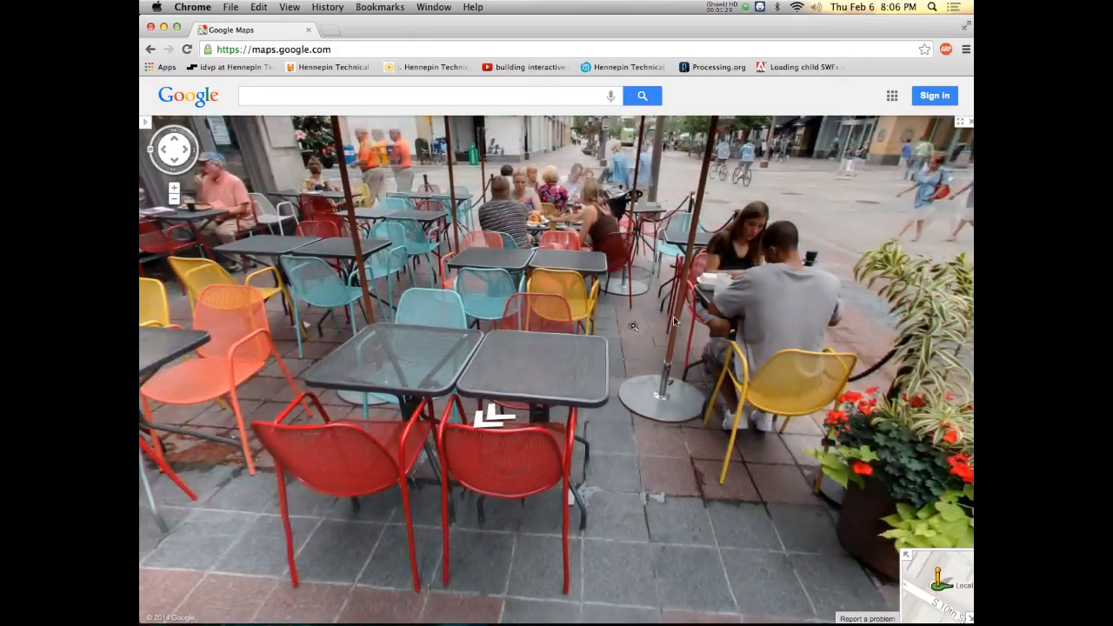
pyautogui.moveTo(783, 382); pyautogui.dragTo(383, 256)
pyautogui.moveTo(821, 237); pyautogui.dragTo(637, 434)
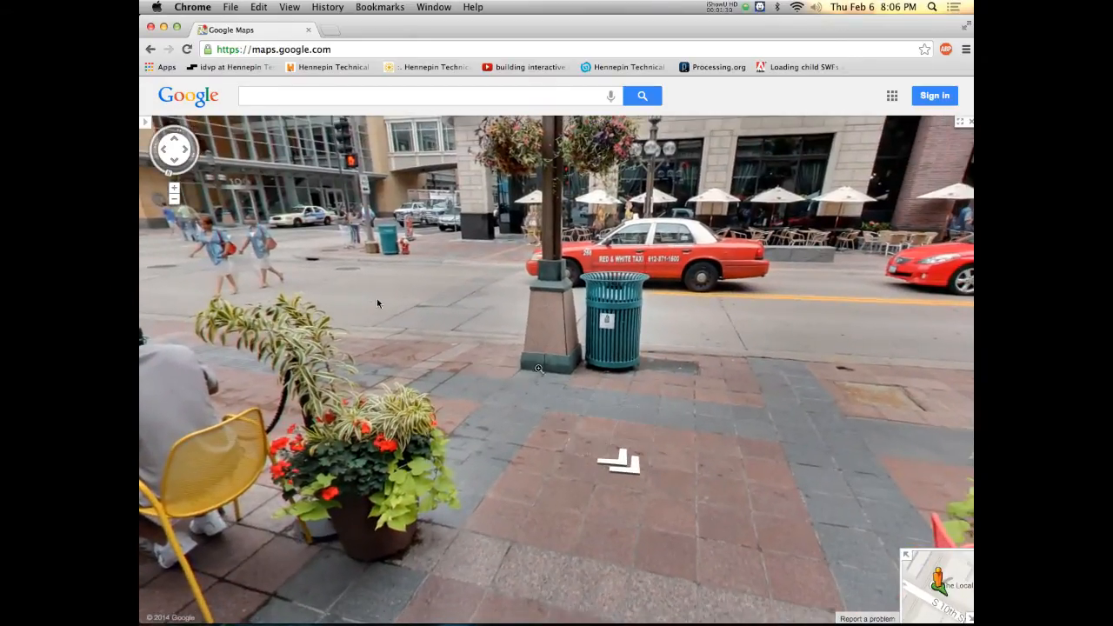
pyautogui.click(174, 189)
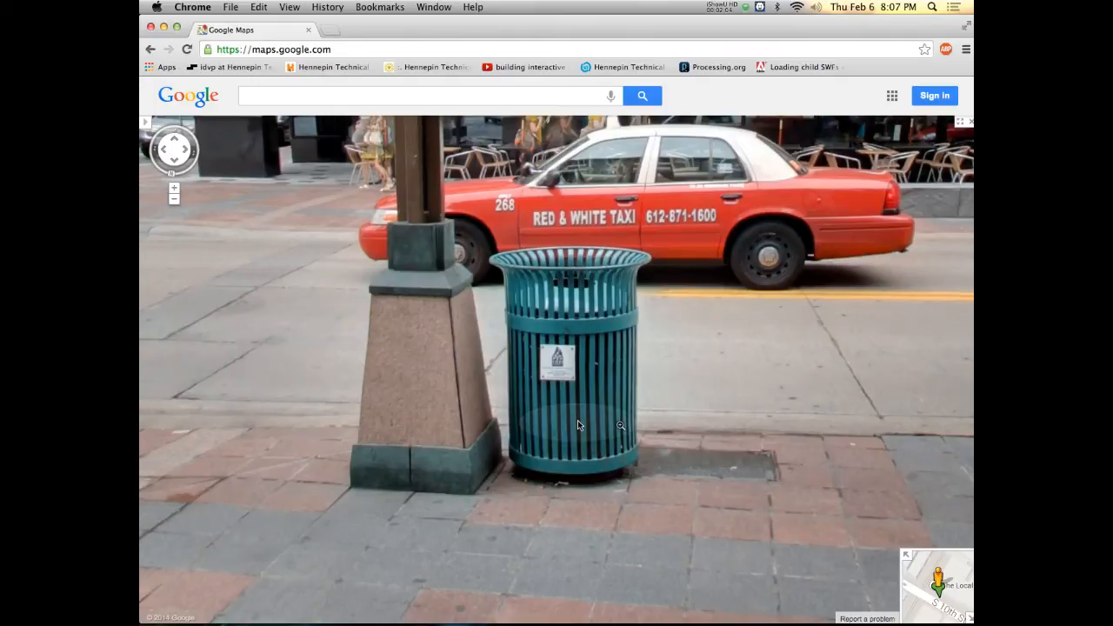
# Switch back to Blender and add a cube mesh at the origin on layer 2
pyautogui.press('super+Tab')
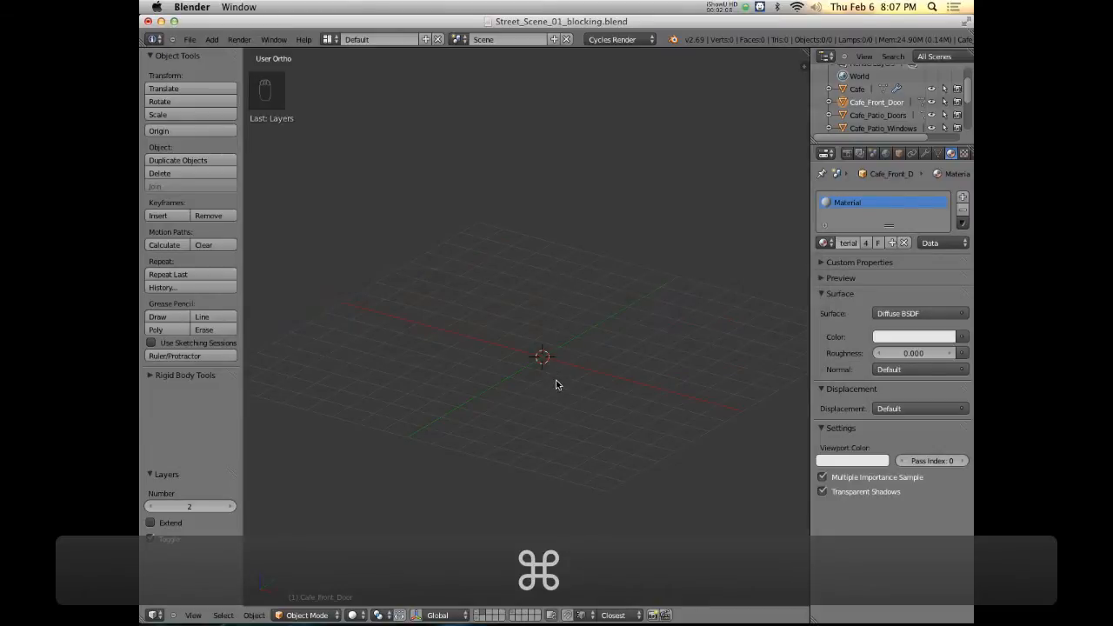
pyautogui.moveTo(558, 384)
pyautogui.mouseDown(button='middle')
pyautogui.moveTo(502, 350)
pyautogui.moveTo(542, 380)
pyautogui.mouseUp(button='middle')
pyautogui.hotkey('shift', 'c')
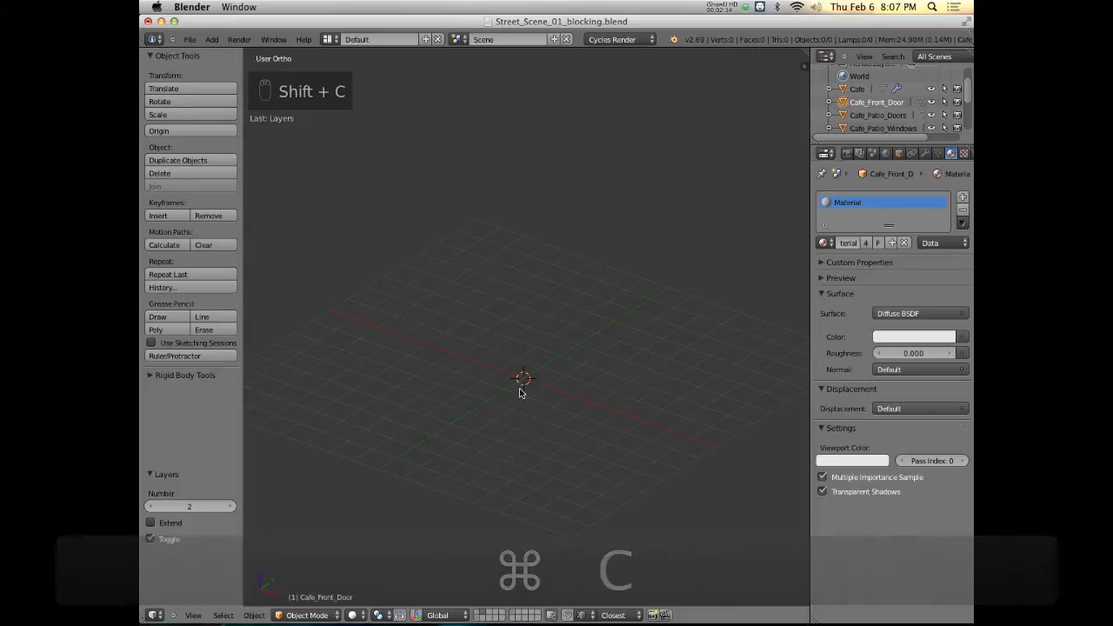
pyautogui.hotkey('shift', 'a')
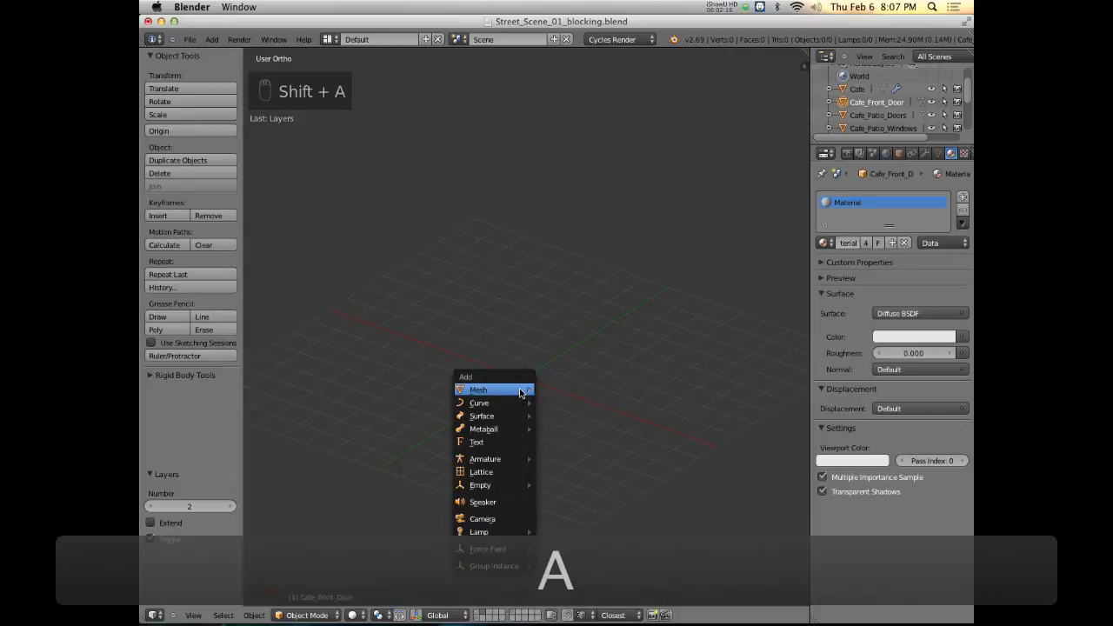
pyautogui.moveTo(520, 393)
pyautogui.click(561, 403)
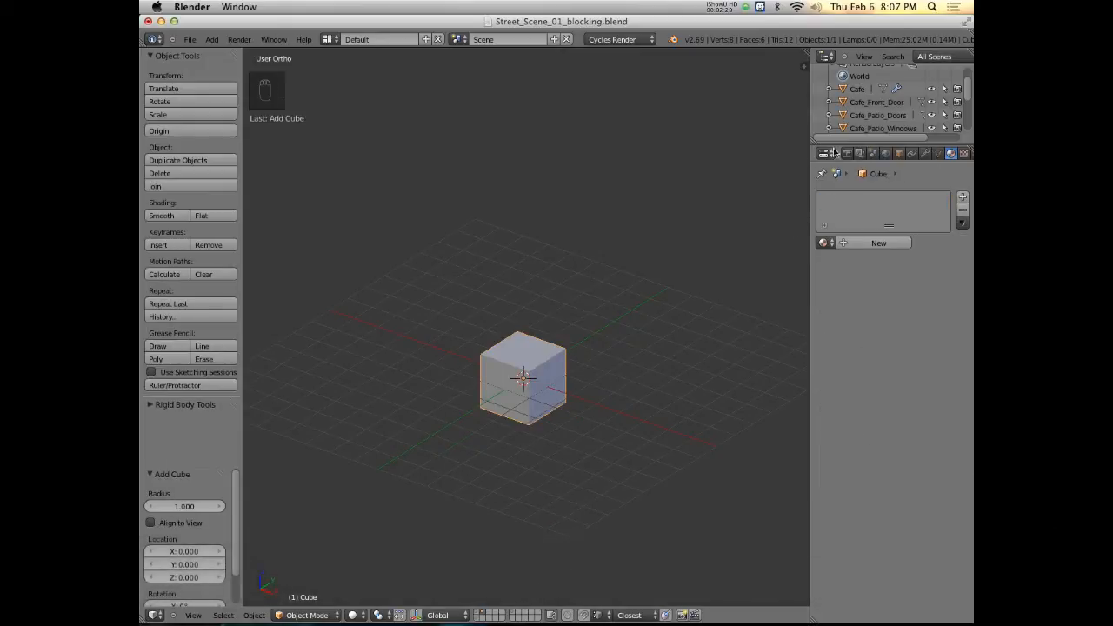
# Rename the new cube object as Trashcan
pyautogui.scroll(-3, 881, 112)
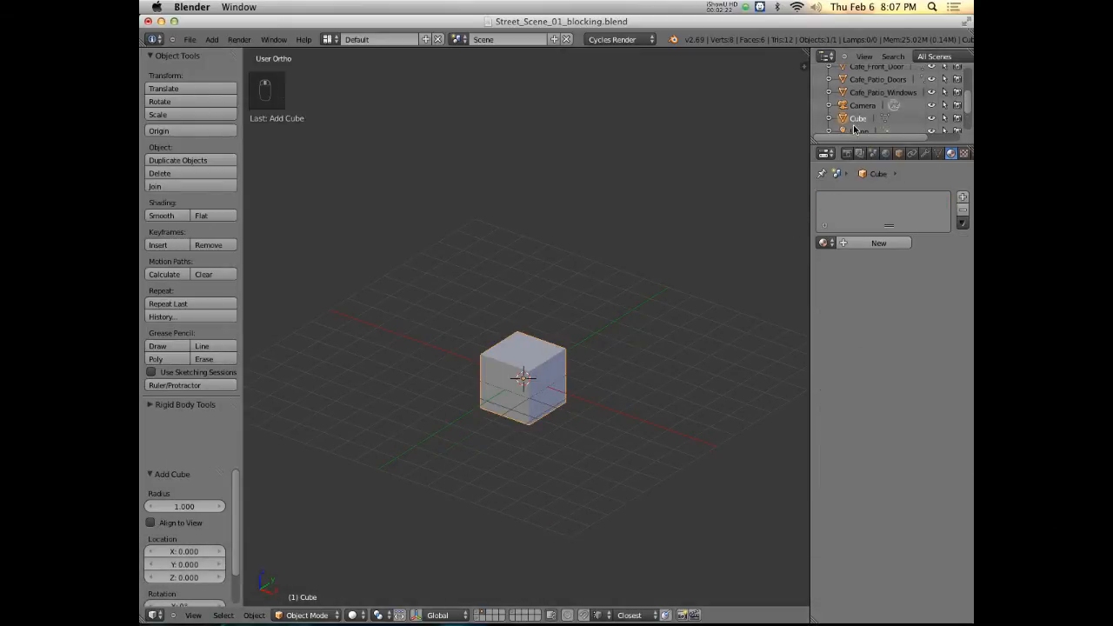
pyautogui.scroll(-2, 855, 129)
pyautogui.doubleClick(857, 97)
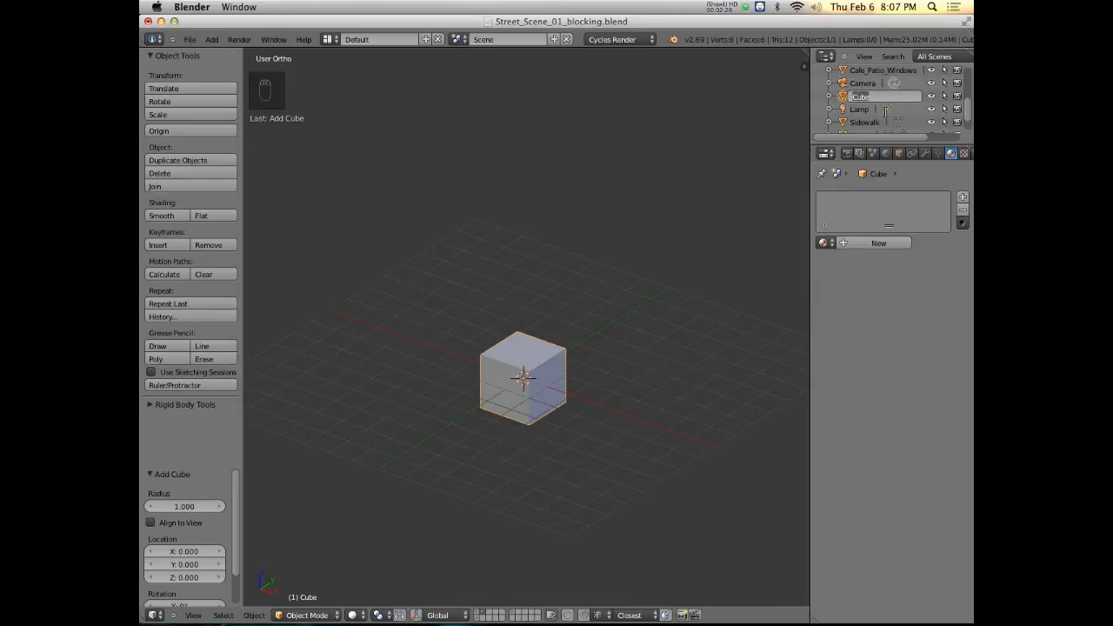
pyautogui.write('Trashan')
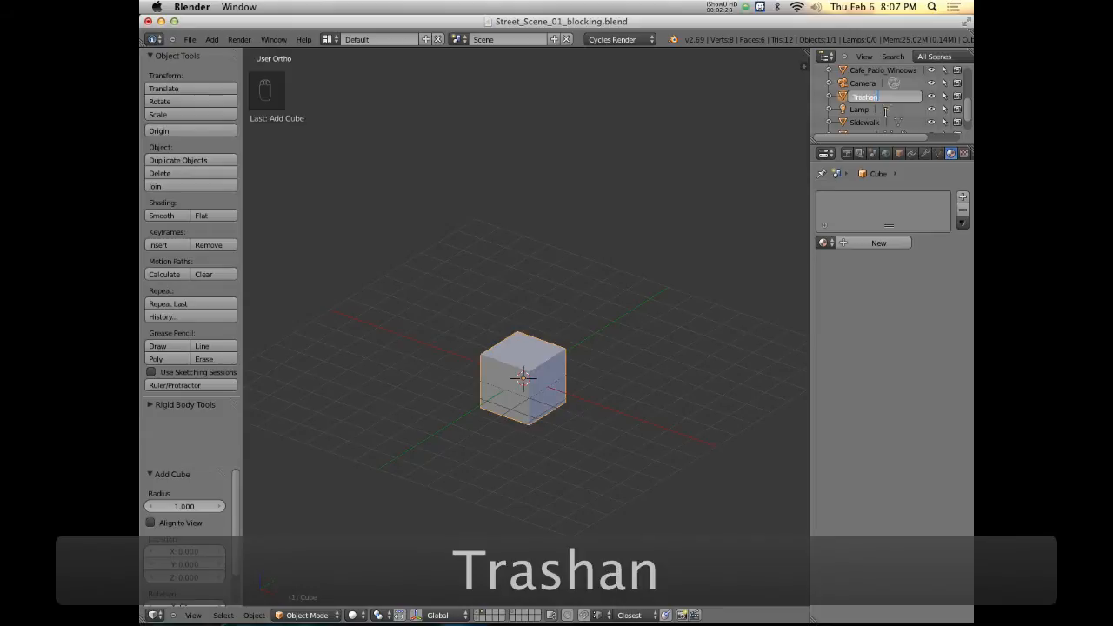
pyautogui.press('BackSpace')
pyautogui.press('BackSpace')
pyautogui.write('can')
pyautogui.press('Return')
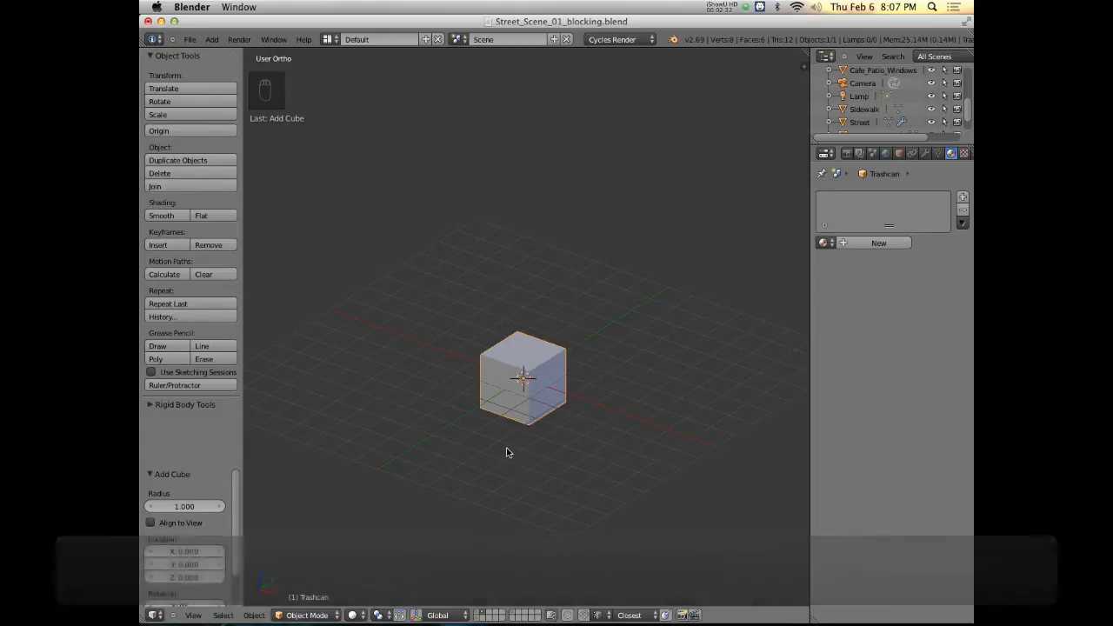
# Enter Edit Mode on the Trashcan with vertex selection and wireframe display in the front orthographic view
pyautogui.press('Tab')
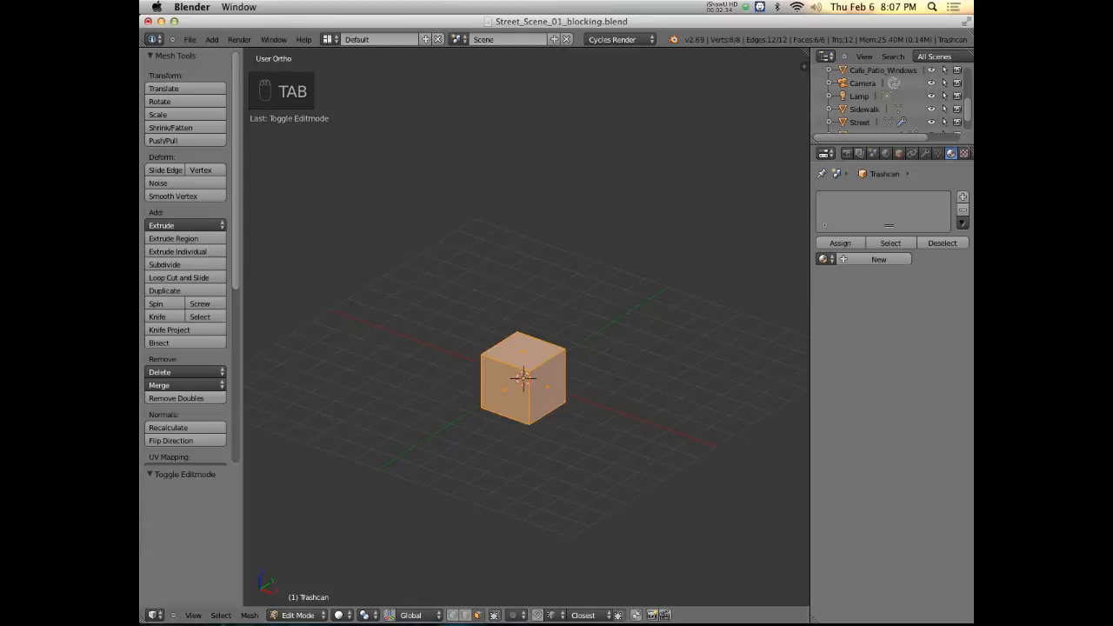
pyautogui.click(453, 616)
pyautogui.press('z')
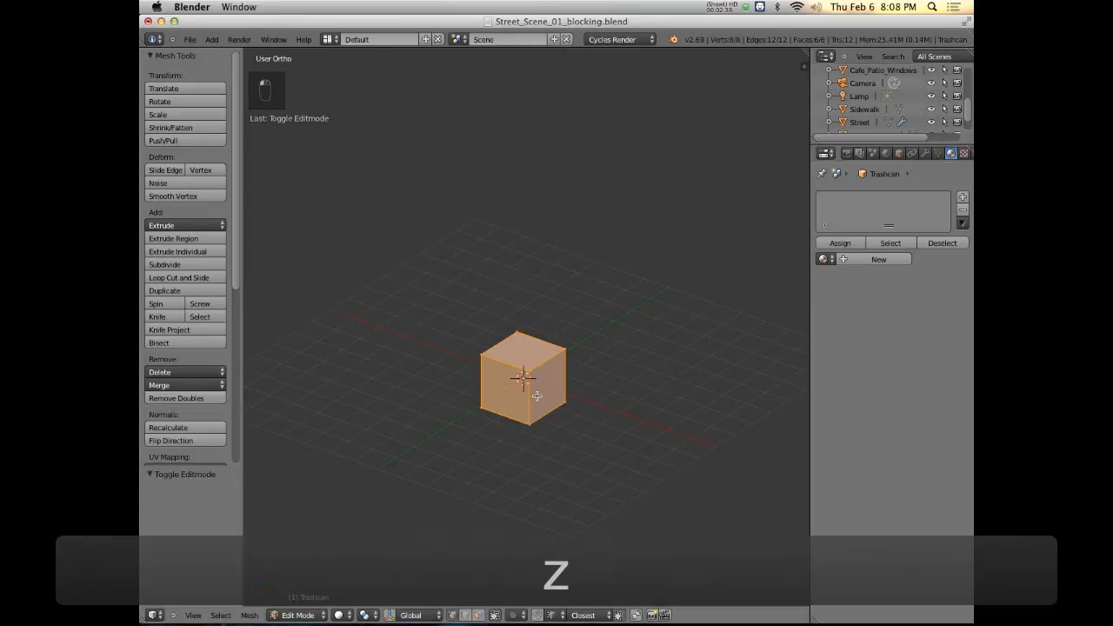
pyautogui.press('KP_1')
pyautogui.press('KP_Decimal')
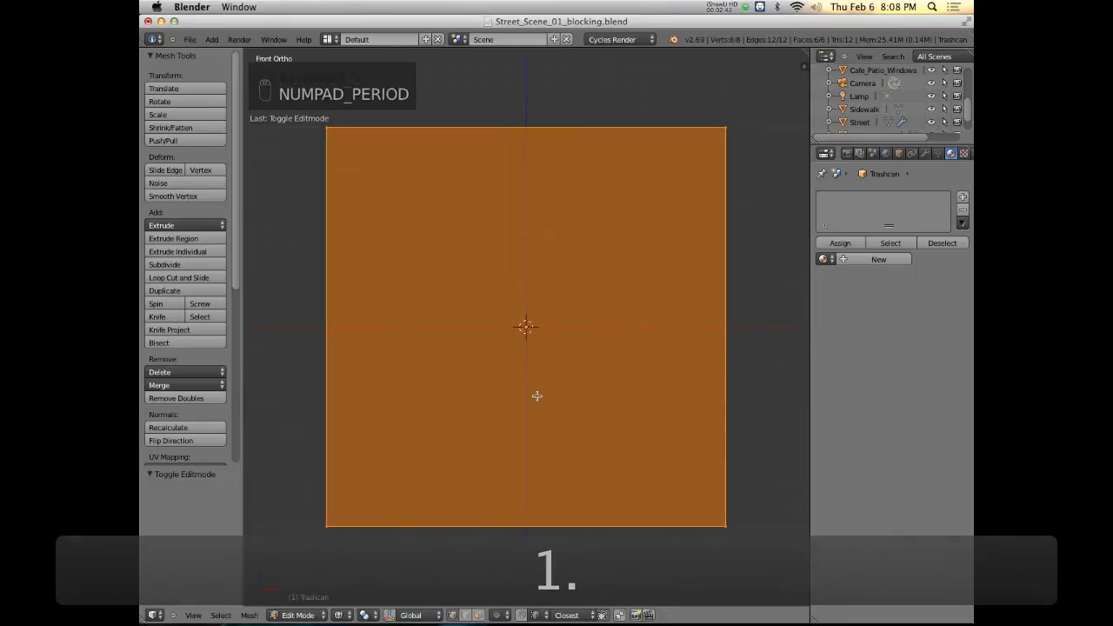
pyautogui.scroll(-1, 524, 376)
pyautogui.scroll(-2, 524, 376)
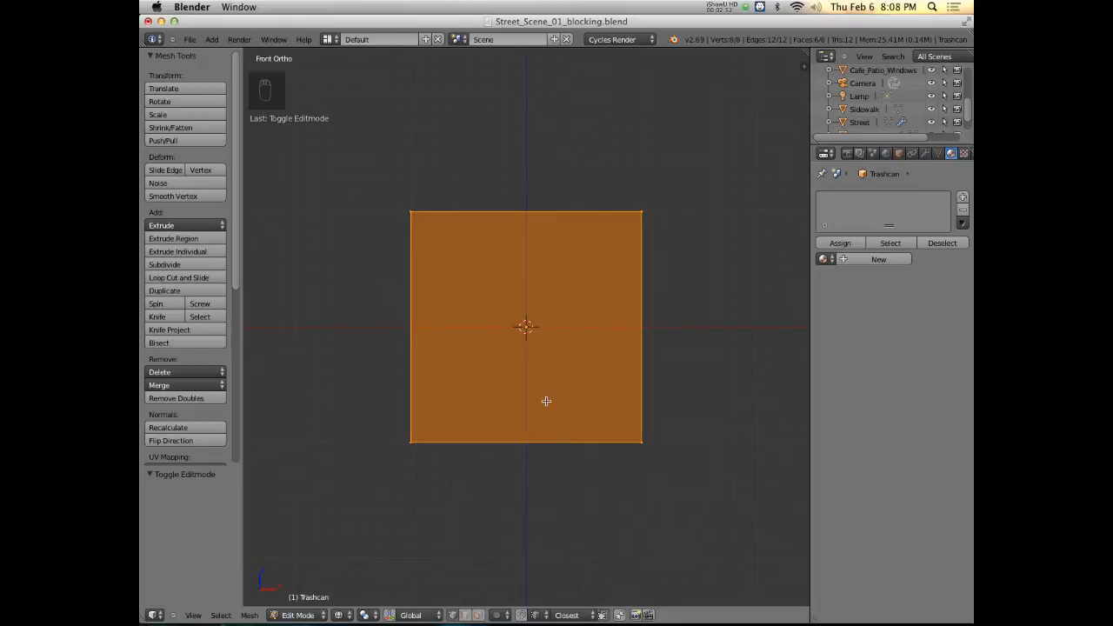
# Move the whole Trashcan mesh up 1 unit along Z so its base sits at the object's origin
pyautogui.press('g')
pyautogui.press('z')
pyautogui.press('1')
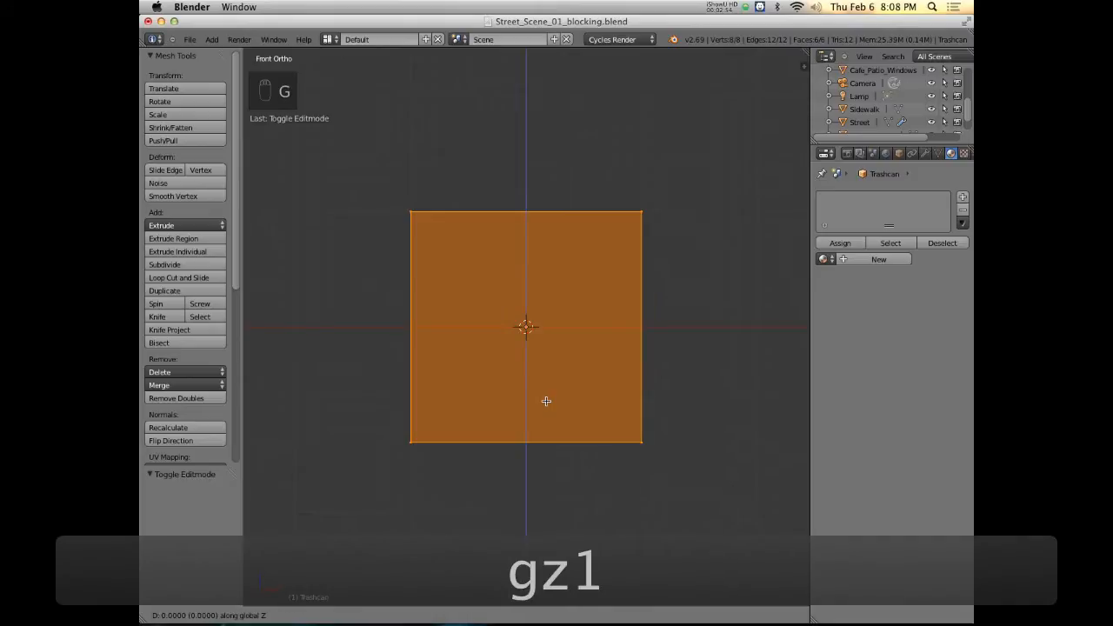
pyautogui.press('Return')
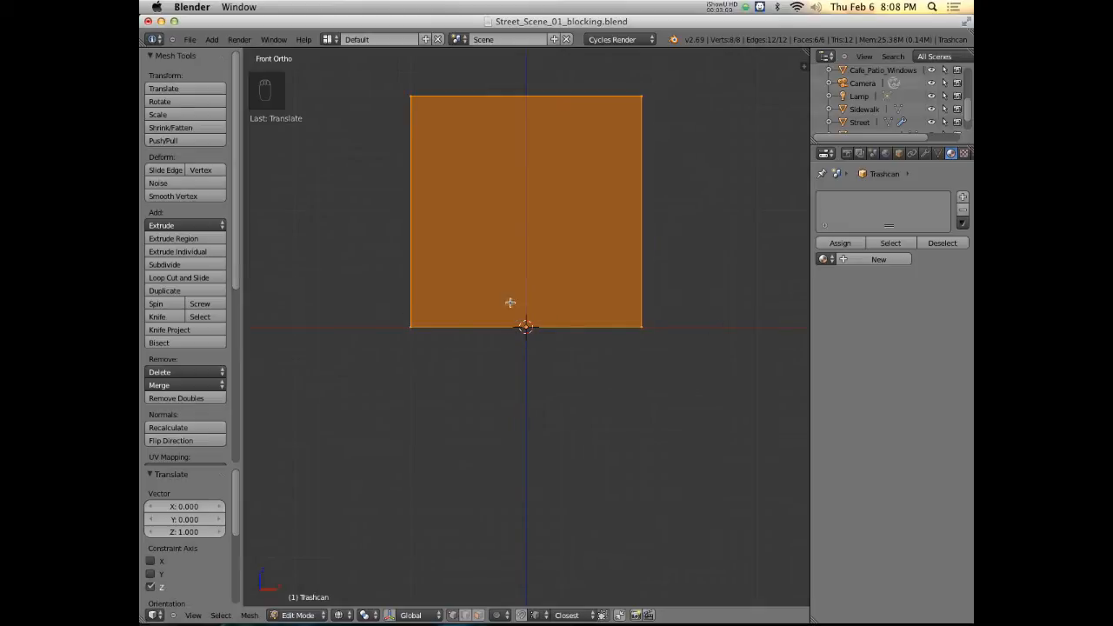
pyautogui.moveTo(607, 221); pyautogui.dragTo(463, 247, button='middle')
pyautogui.moveTo(531, 253); pyautogui.dragTo(551, 296, button='middle')
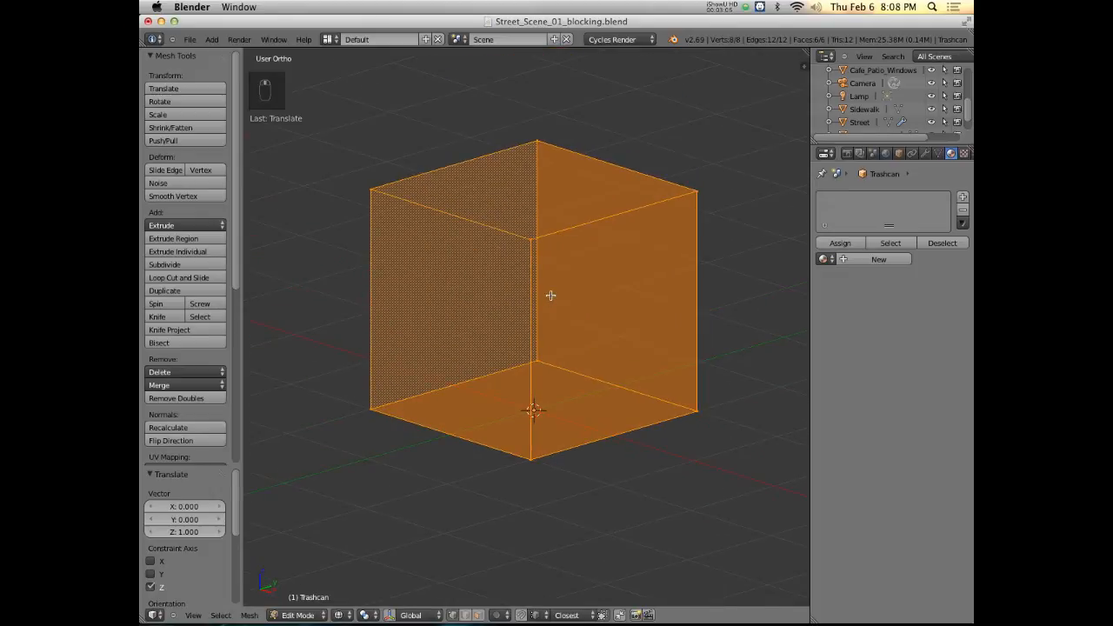
# Check the trash can photo in Chrome, return to Blender and scale the whole Trashcan mesh along X by about 0.042
pyautogui.press('super+Tab')
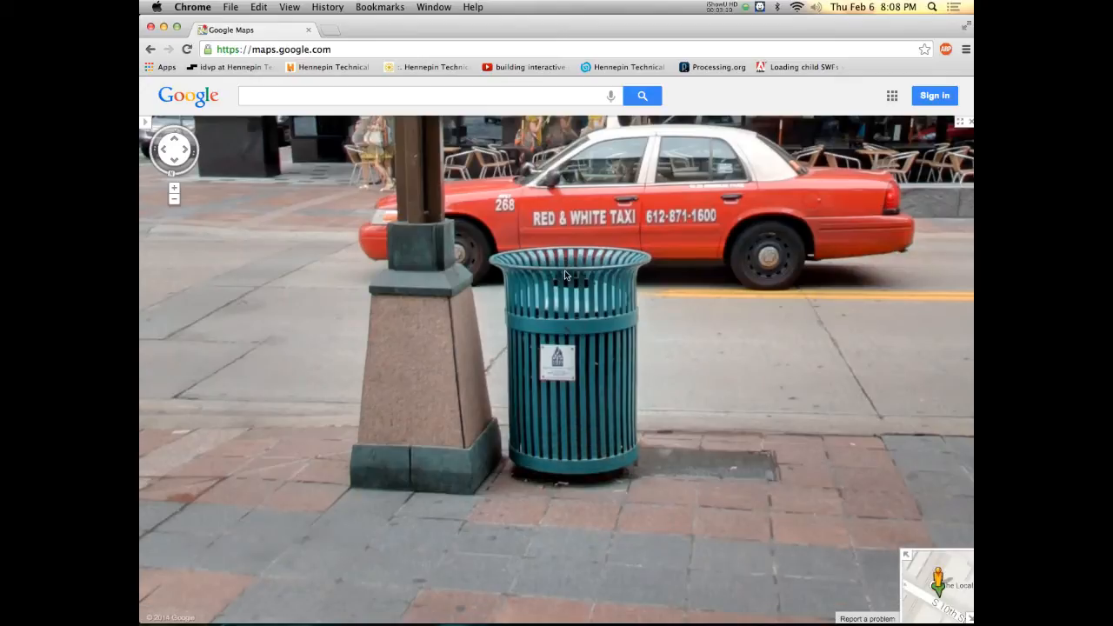
pyautogui.press('super+Tab')
pyautogui.press('KP_1')
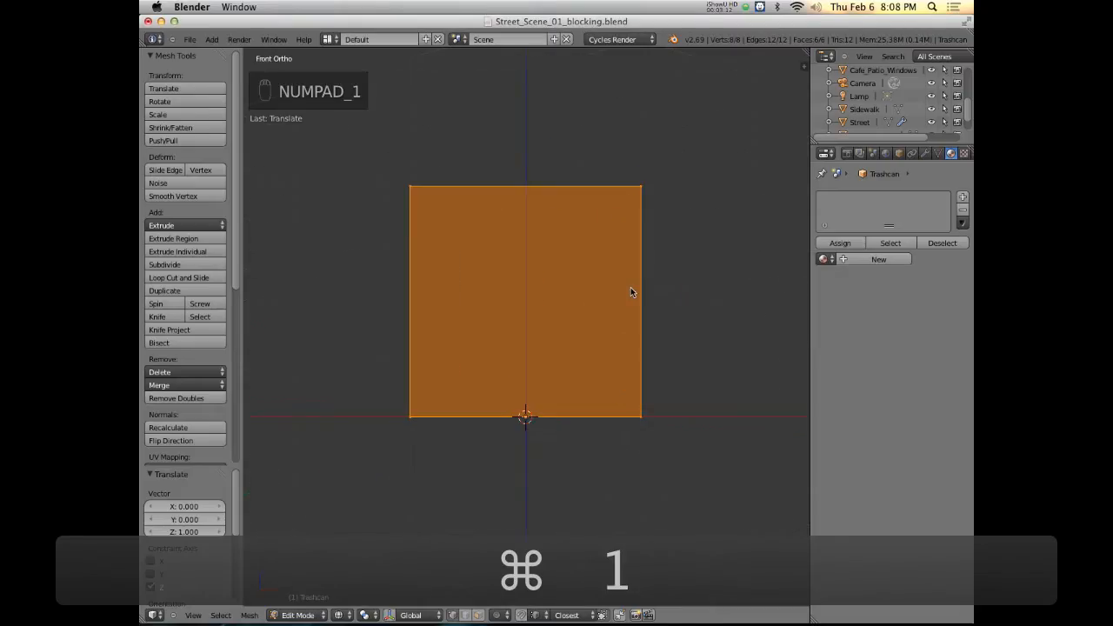
pyautogui.scroll(-3, 601, 282)
pyautogui.keyDown('shift'); pyautogui.moveTo(635, 363); pyautogui.dragTo(600, 339, button='middle'); pyautogui.keyUp('shift')
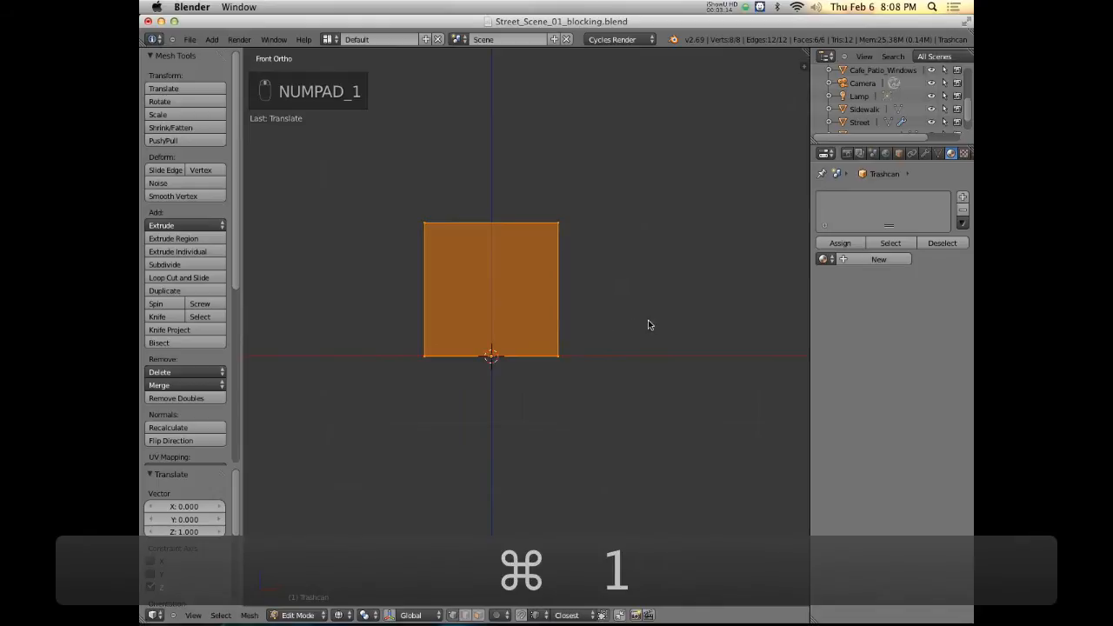
pyautogui.press('s')
pyautogui.press('x')
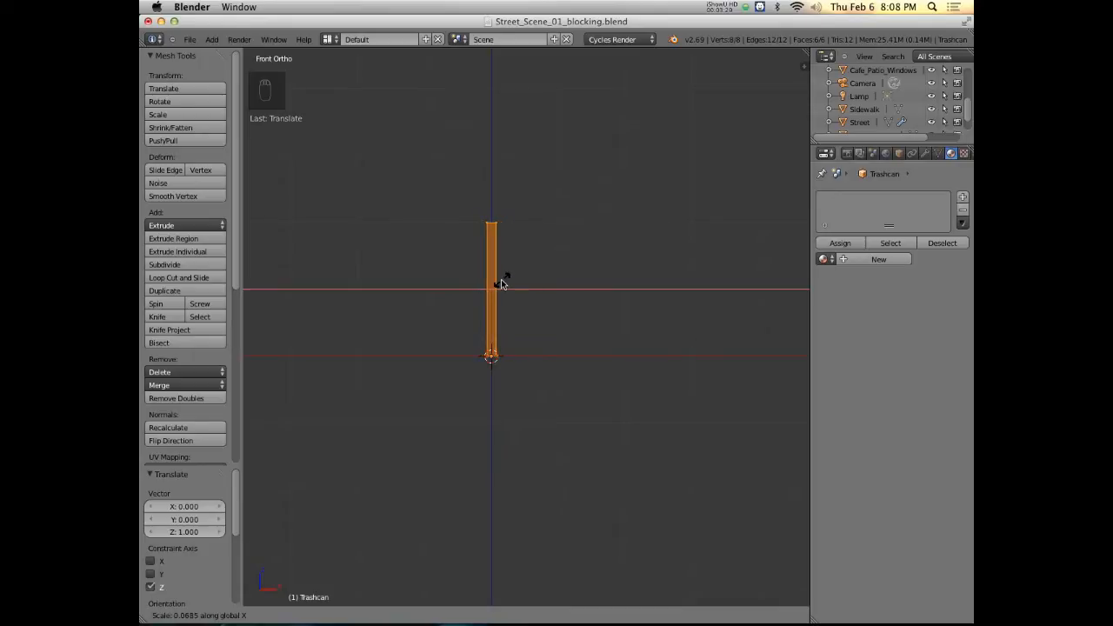
pyautogui.click(495, 285)
pyautogui.scroll(4, 495, 282)
pyautogui.keyDown('shift'); pyautogui.moveTo(494, 282); pyautogui.dragTo(563, 311, button='middle'); pyautogui.keyUp('shift')
pyautogui.scroll(-2, 563, 309)
# Recheck the Chrome reference photo, then in Blender move only the top vertices of the slat down 1 unit along Z
pyautogui.press('super+Tab')
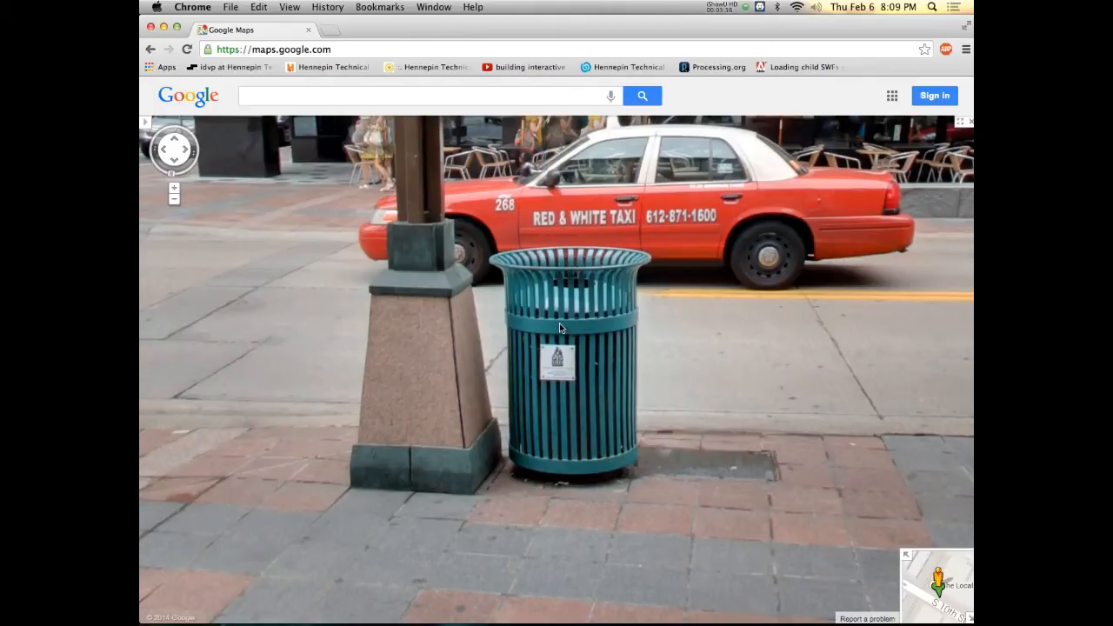
pyautogui.press('super+Tab')
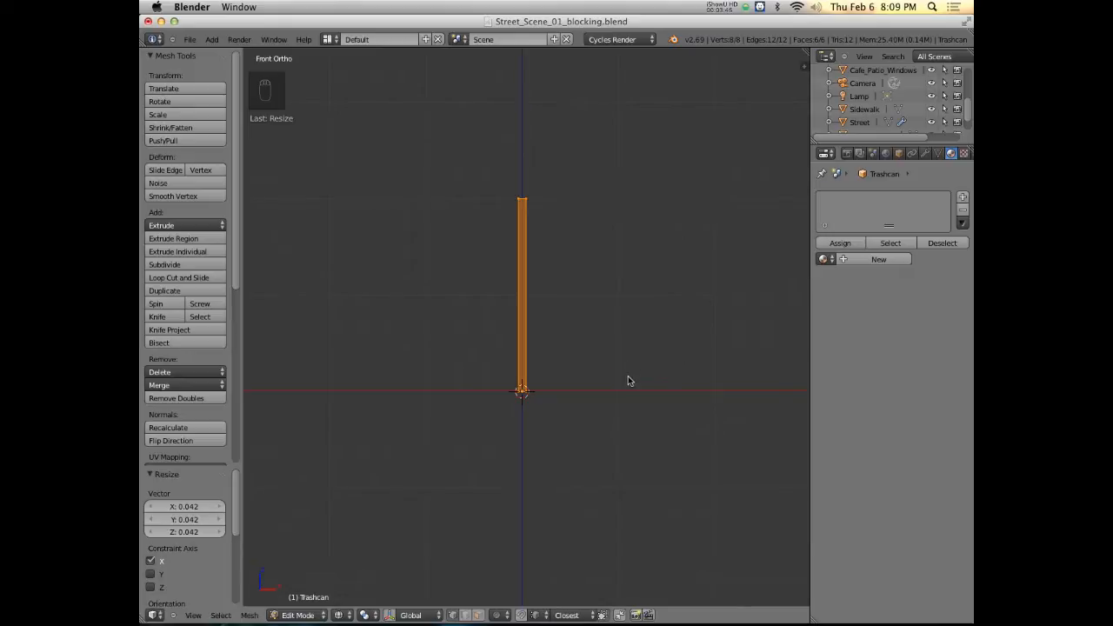
pyautogui.scroll(-2, 631, 346)
pyautogui.scroll(3, 631, 346)
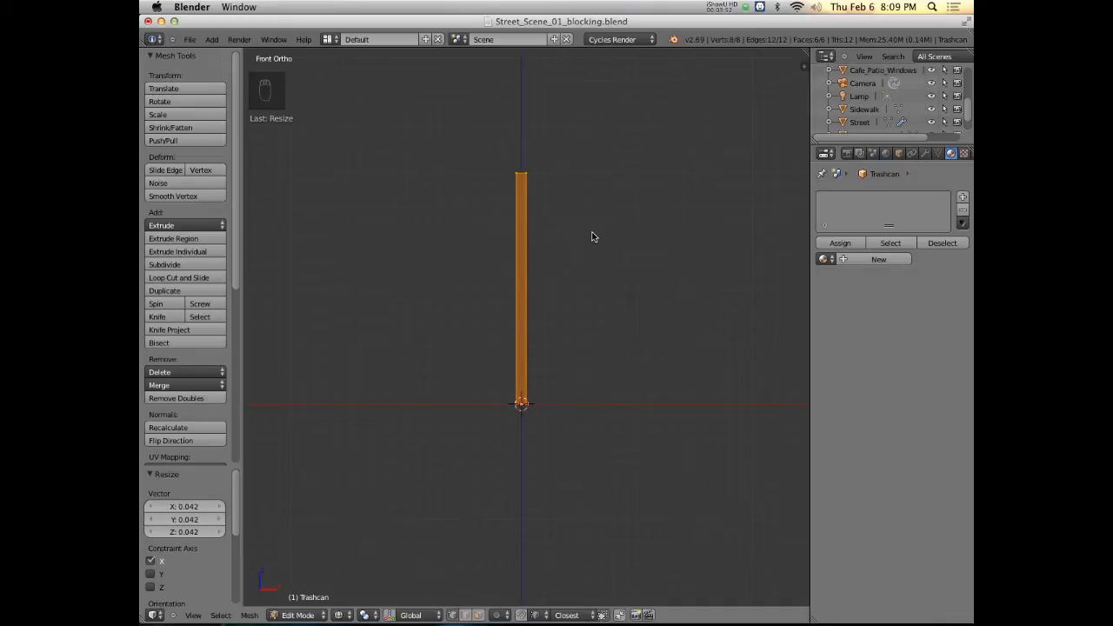
pyautogui.press('a')
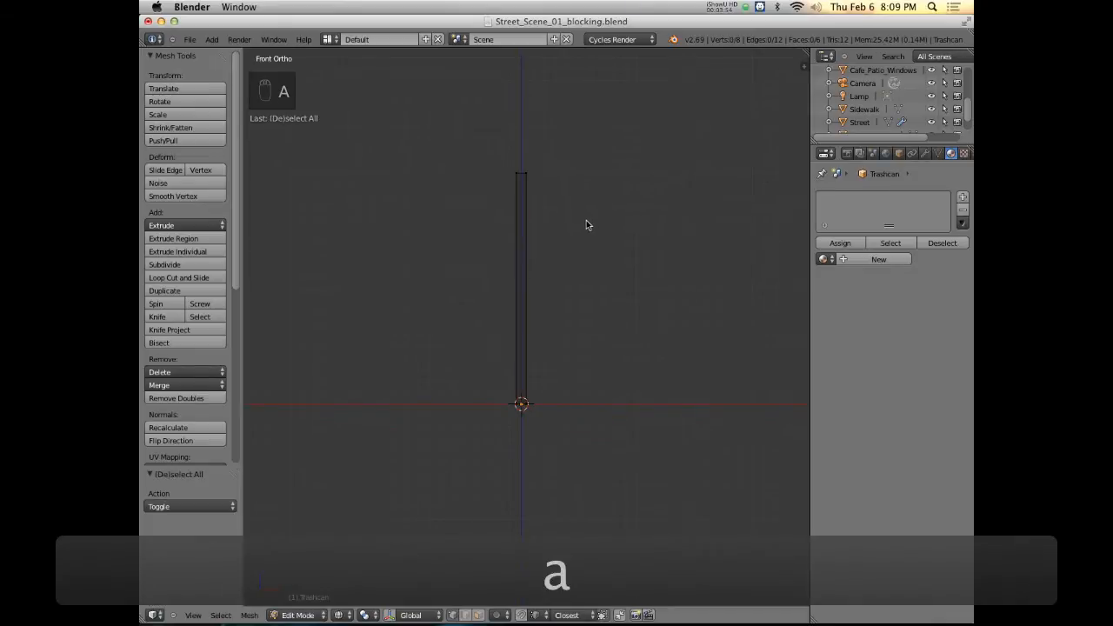
pyautogui.press('b')
pyautogui.moveTo(534, 160); pyautogui.dragTo(448, 221)
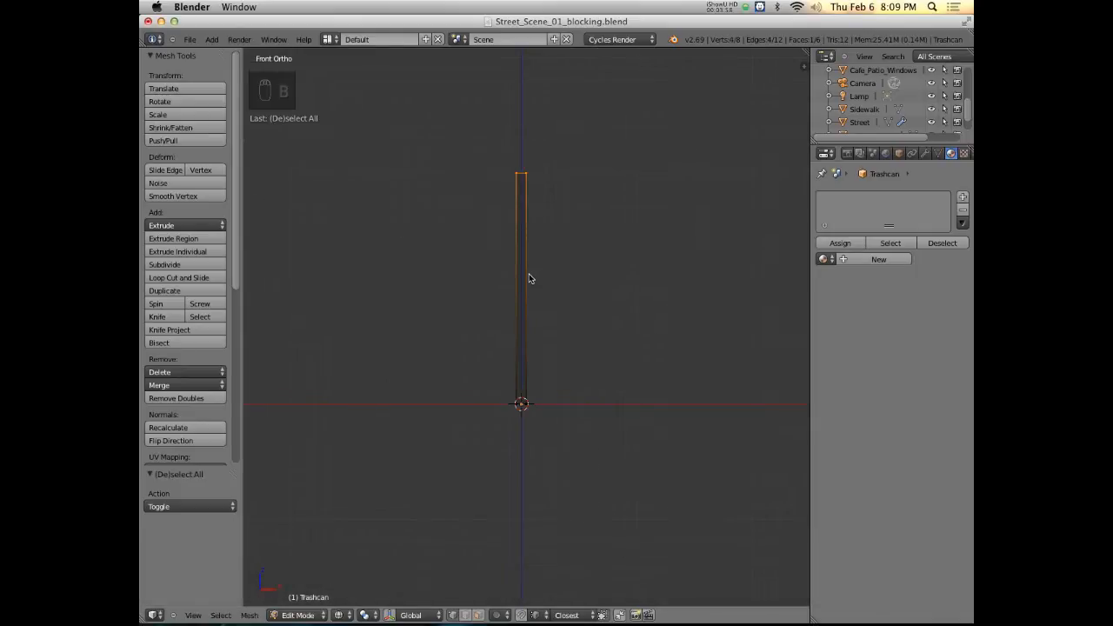
pyautogui.press('g')
pyautogui.press('z')
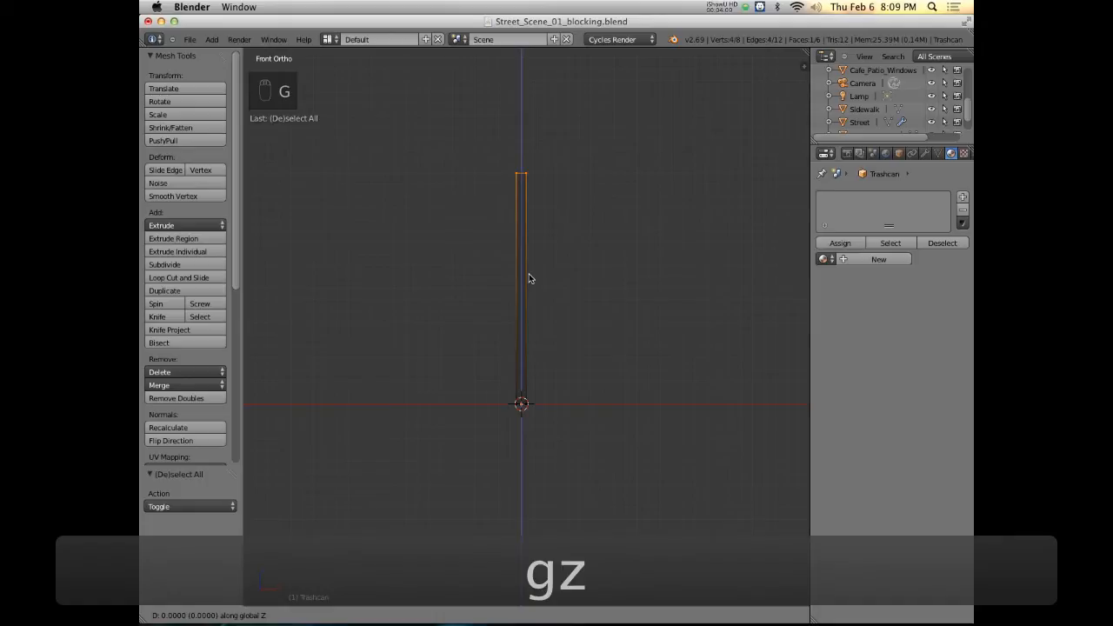
pyautogui.press('-')
pyautogui.press('1')
pyautogui.press('Return')
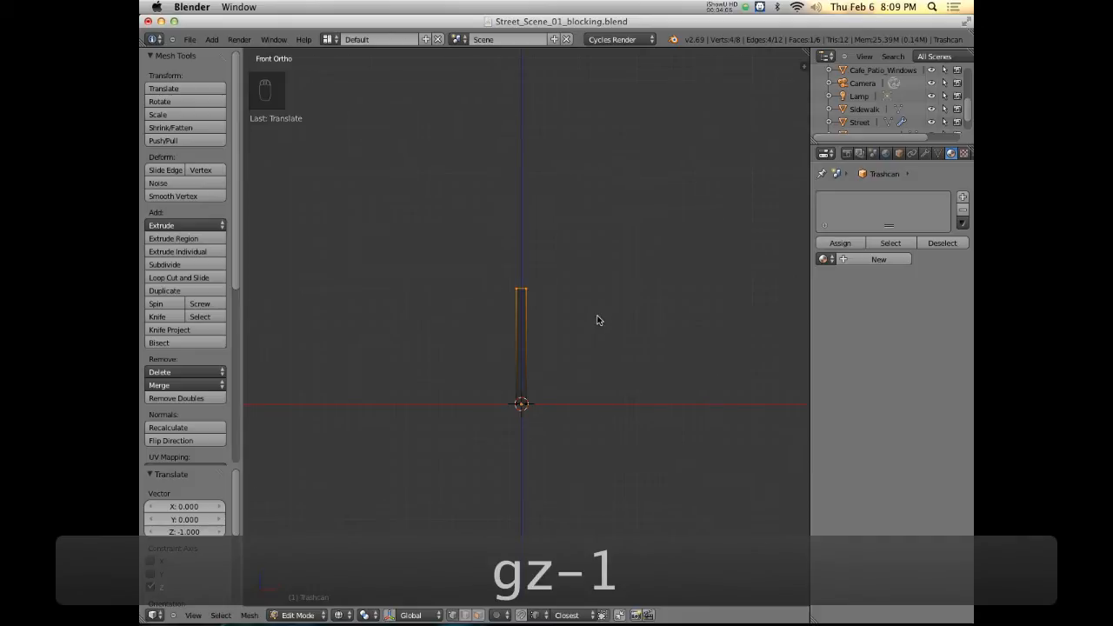
# Select the whole slat in the right orthographic view and flatten it along Y to about 0.012 of its depth
pyautogui.scroll(4, 547, 318)
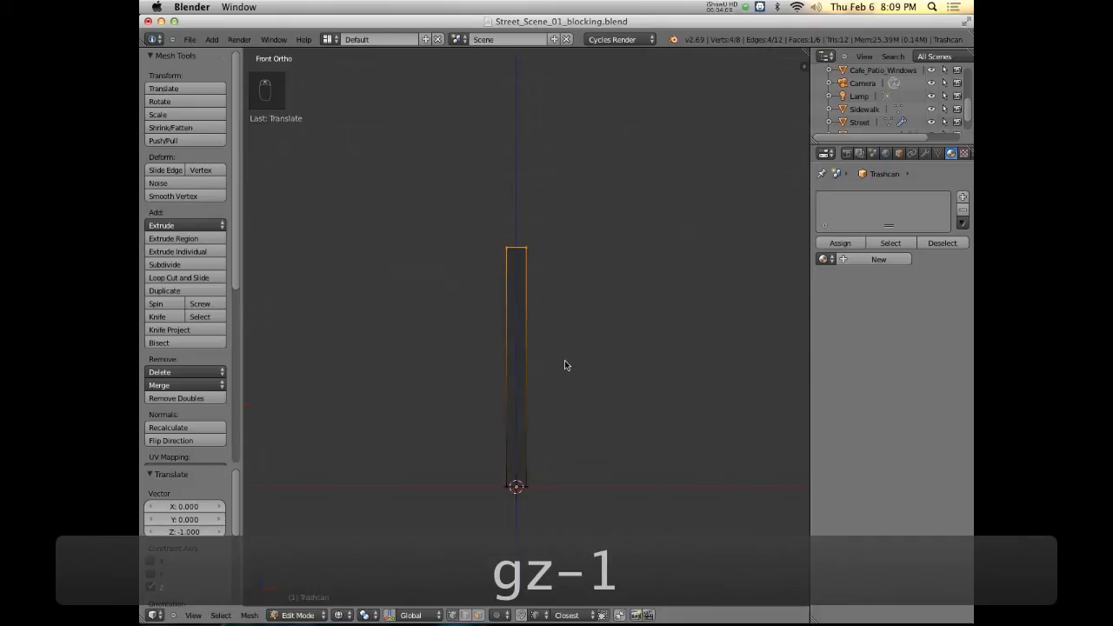
pyautogui.press('KP_3')
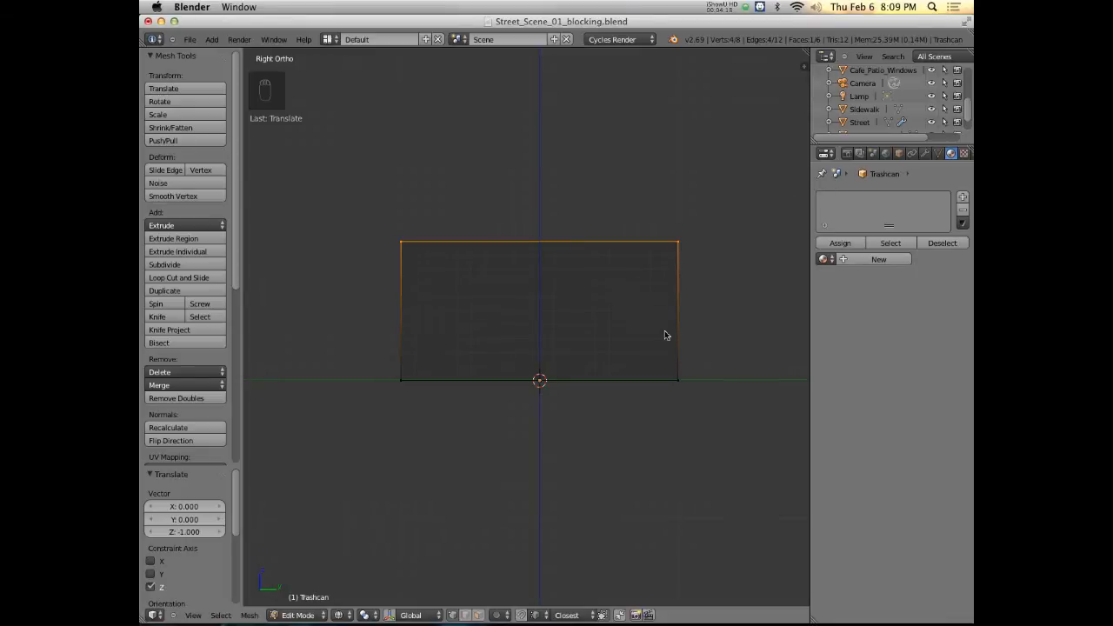
pyautogui.press('a')
pyautogui.press('a')
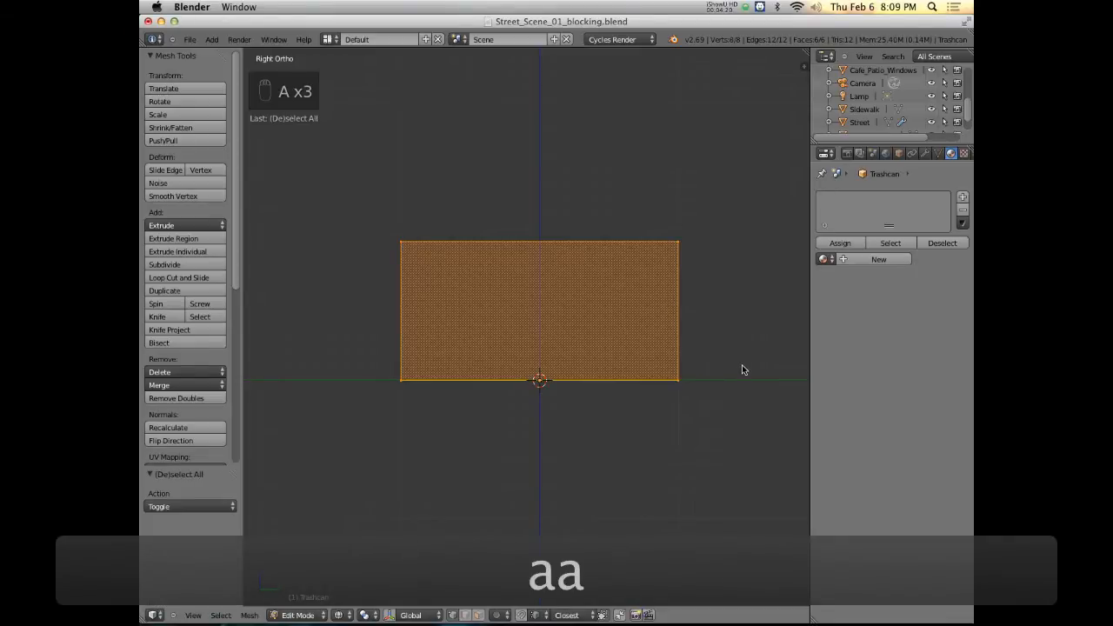
pyautogui.press('s')
pyautogui.press('y')
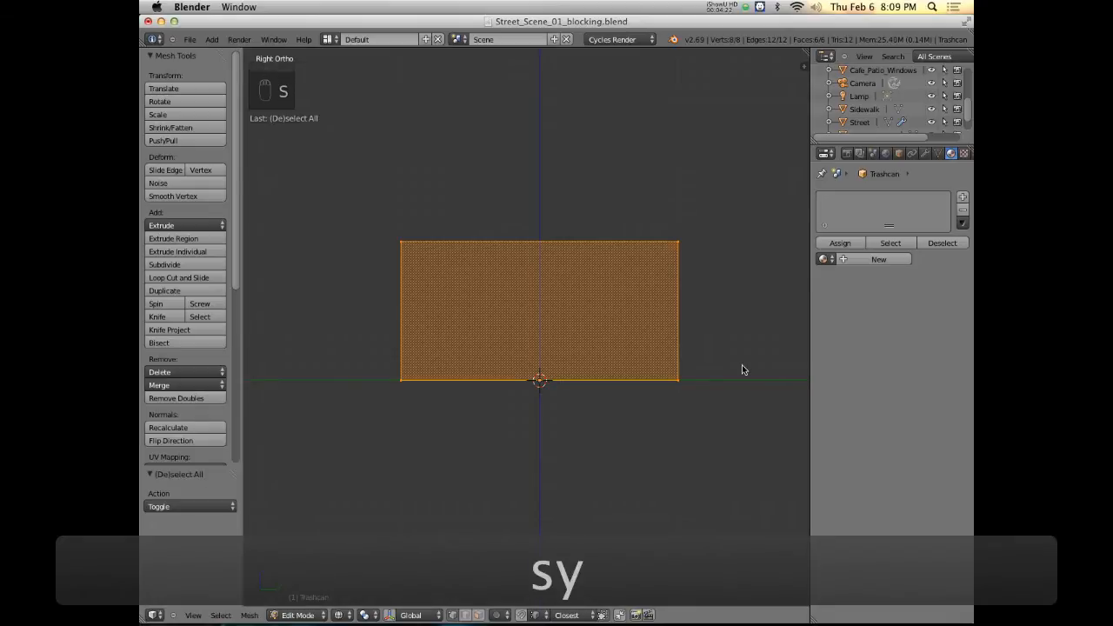
pyautogui.press('y')
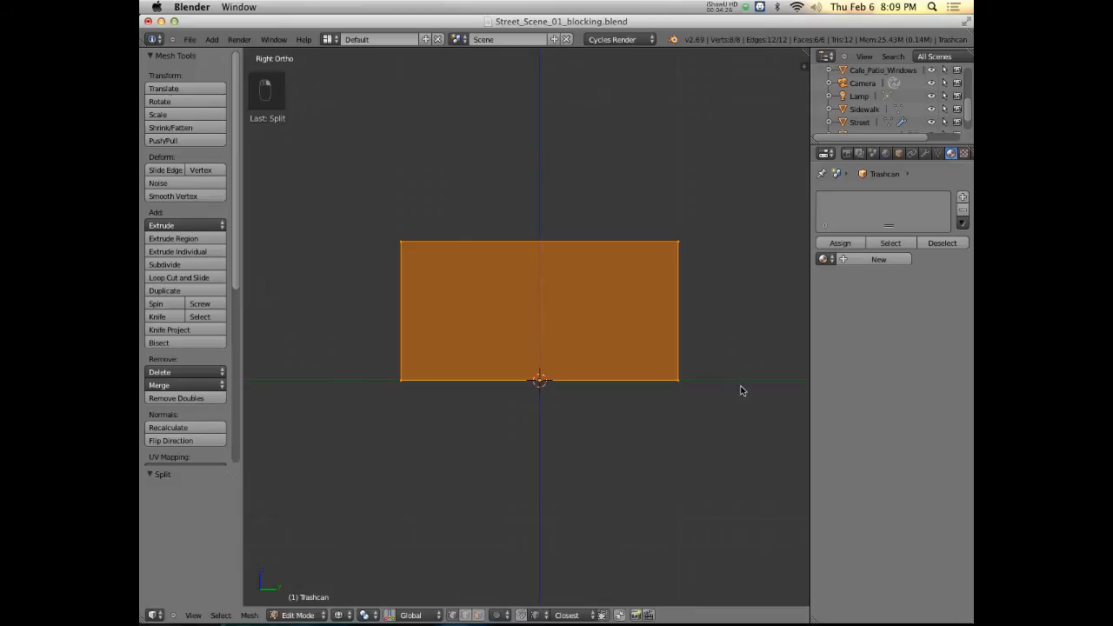
pyautogui.press('s')
pyautogui.press('y')
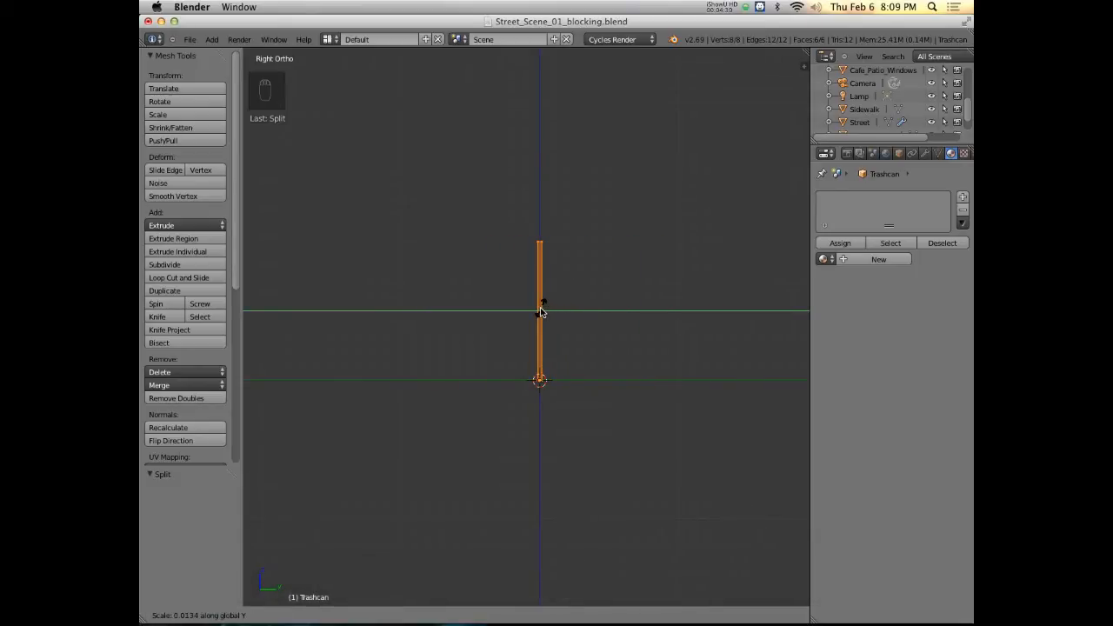
pyautogui.click(540, 307)
# Display the slat as solid and slim it further, scaling by about 0.322 along X and 0.588 along Y
pyautogui.scroll(3, 552, 312)
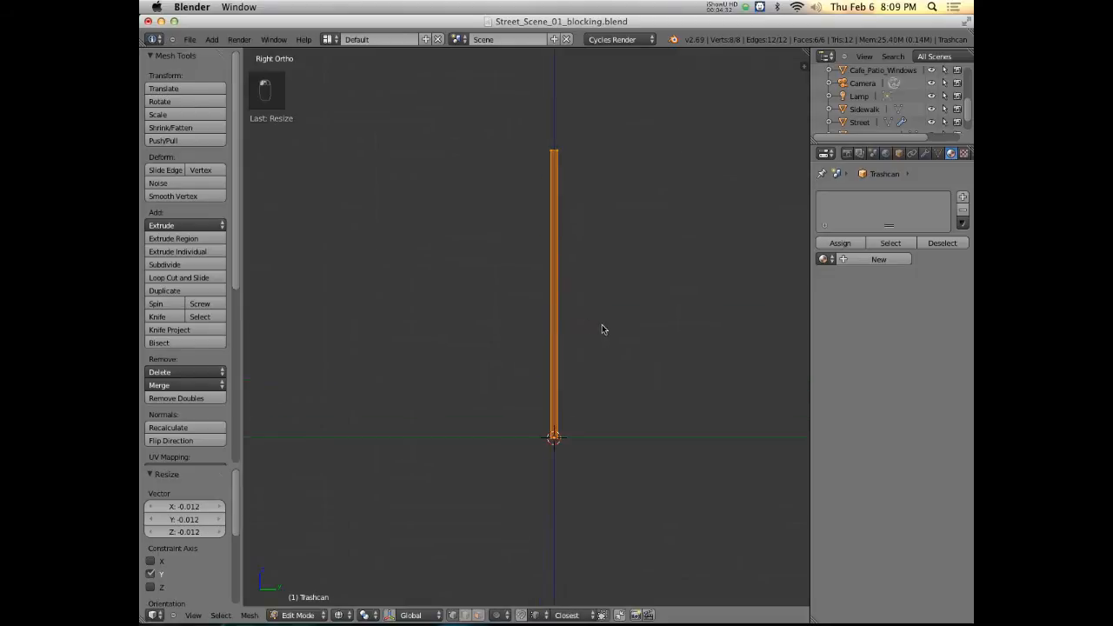
pyautogui.moveTo(606, 346)
pyautogui.mouseDown(button='middle')
pyautogui.moveTo(669, 388)
pyautogui.moveTo(659, 389)
pyautogui.moveTo(592, 372)
pyautogui.moveTo(686, 349)
pyautogui.moveTo(633, 361)
pyautogui.moveTo(626, 331)
pyautogui.moveTo(666, 356)
pyautogui.moveTo(619, 361)
pyautogui.mouseUp(button='middle')
pyautogui.press('z')
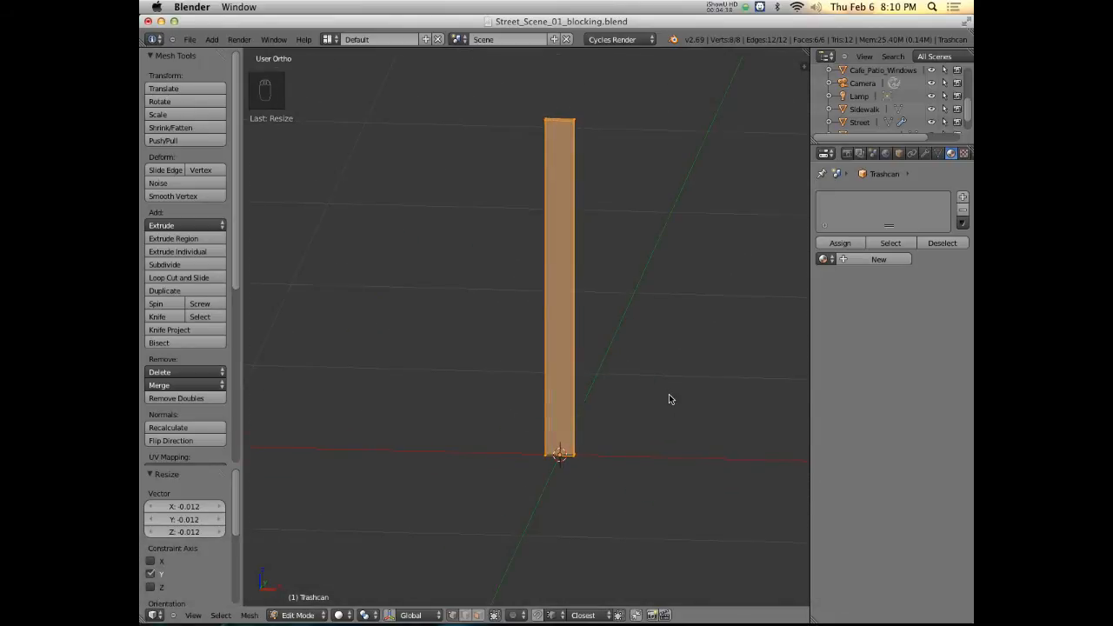
pyautogui.press('s')
pyautogui.press('x')
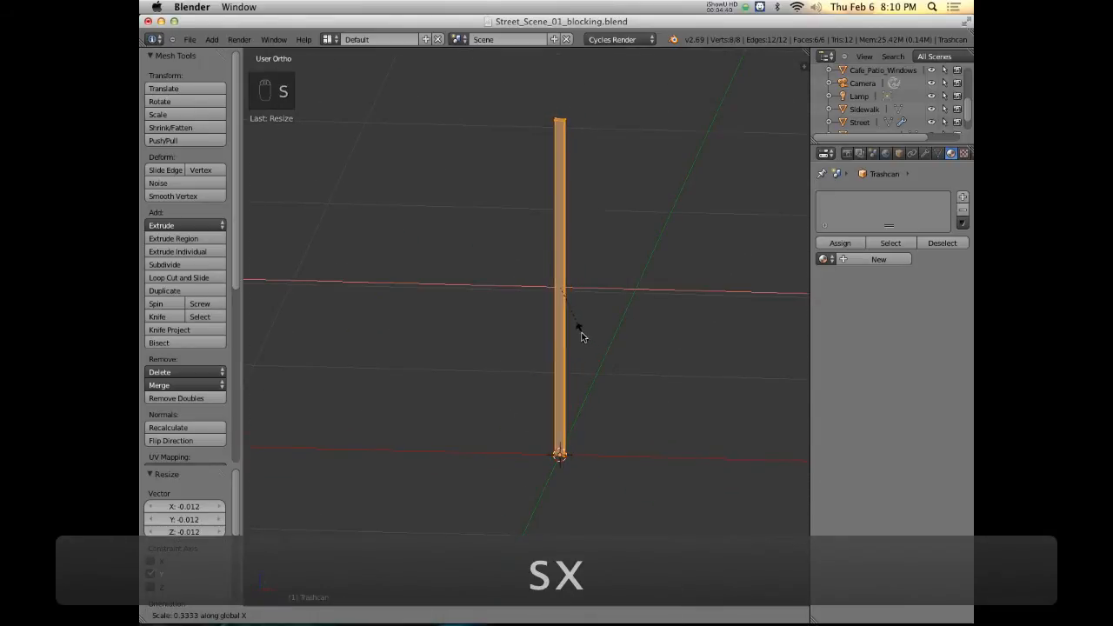
pyautogui.click(596, 346)
pyautogui.moveTo(597, 345); pyautogui.dragTo(545, 412, button='middle')
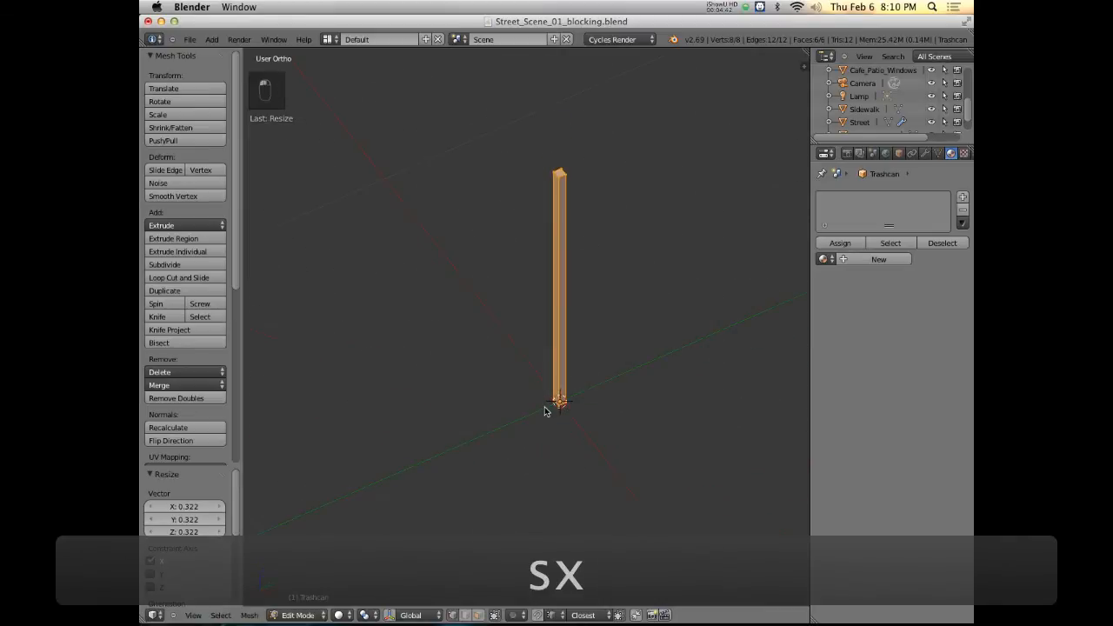
pyautogui.press('s')
pyautogui.press('y')
pyautogui.click(660, 349)
# Compare the slat's proportions in Blender's front view with the trash can slats in the Chrome Street View photo
pyautogui.press('super+Tab')
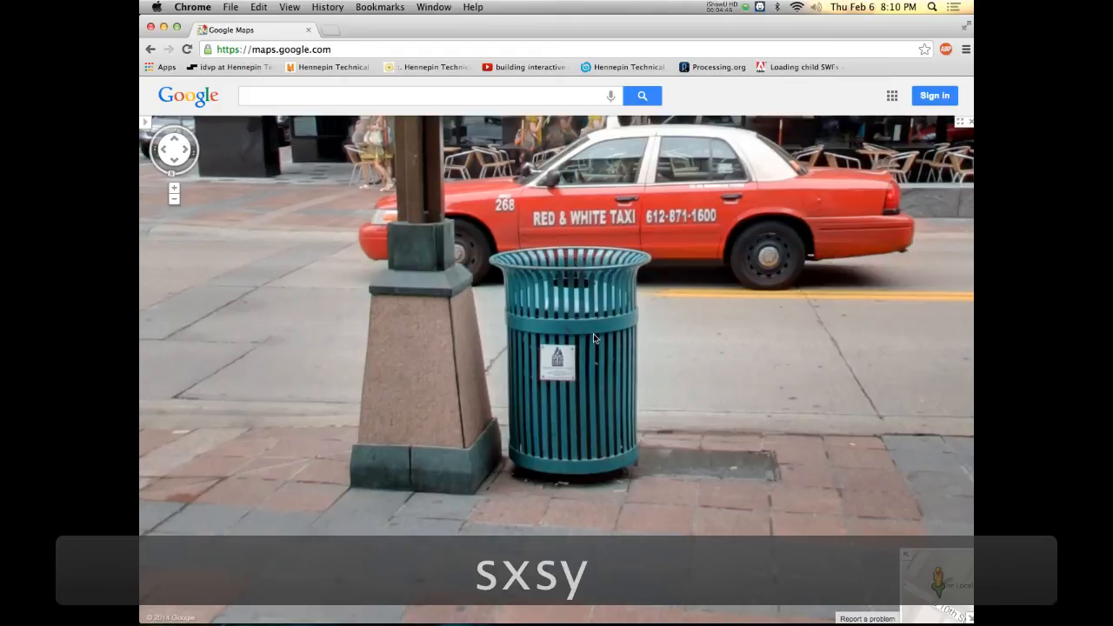
pyautogui.press('super+Tab')
pyautogui.scroll(3, 636, 283)
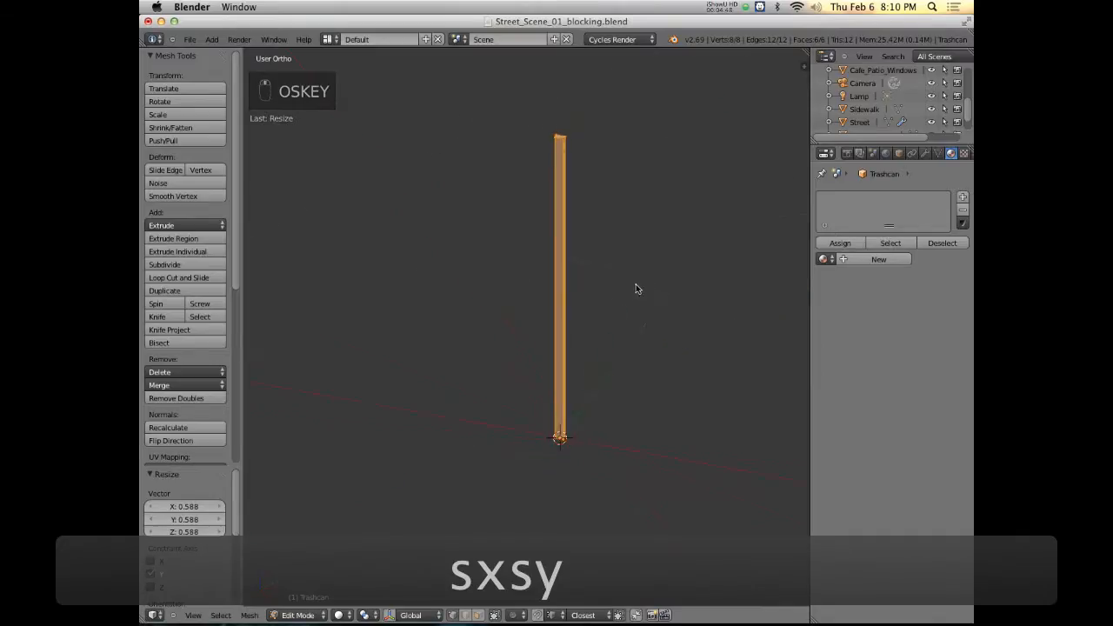
pyautogui.press('KP_1')
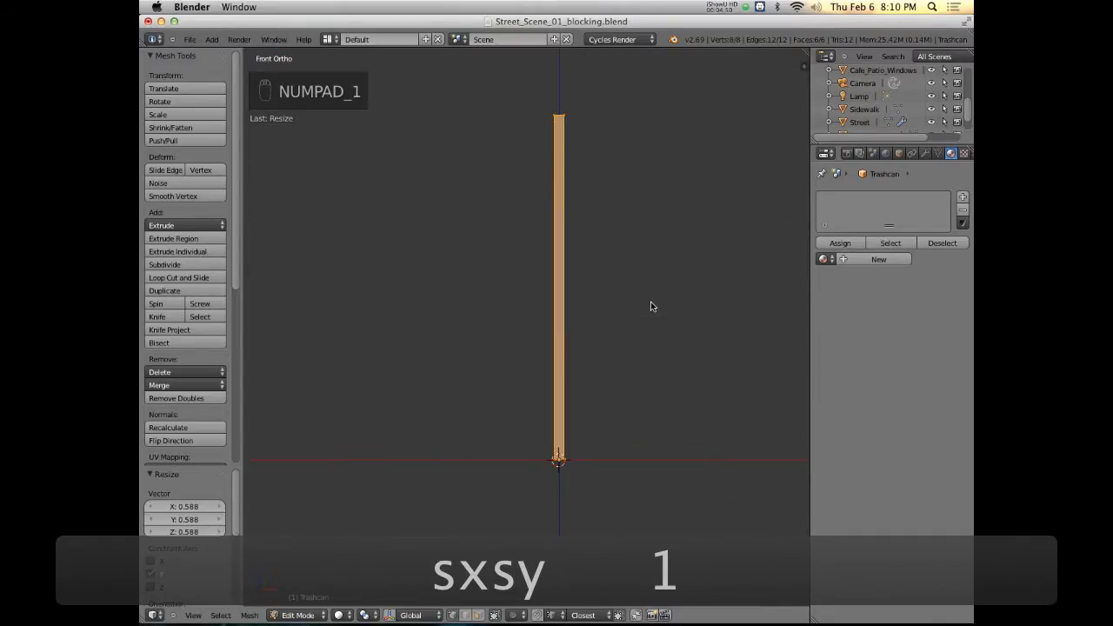
pyautogui.scroll(1, 648, 295)
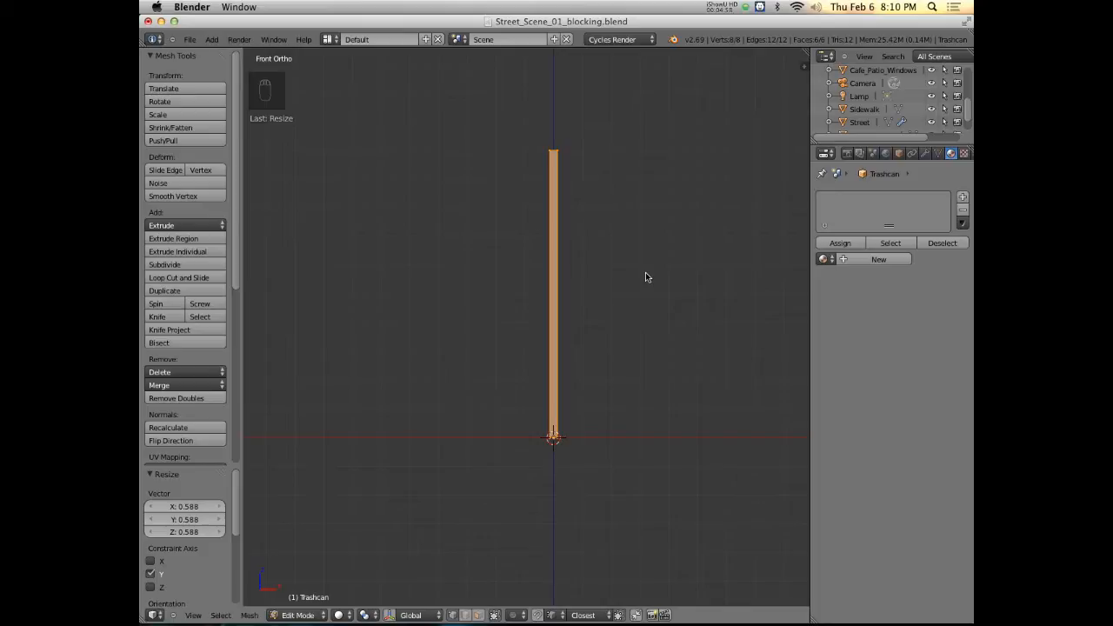
pyautogui.press('super+Tab')
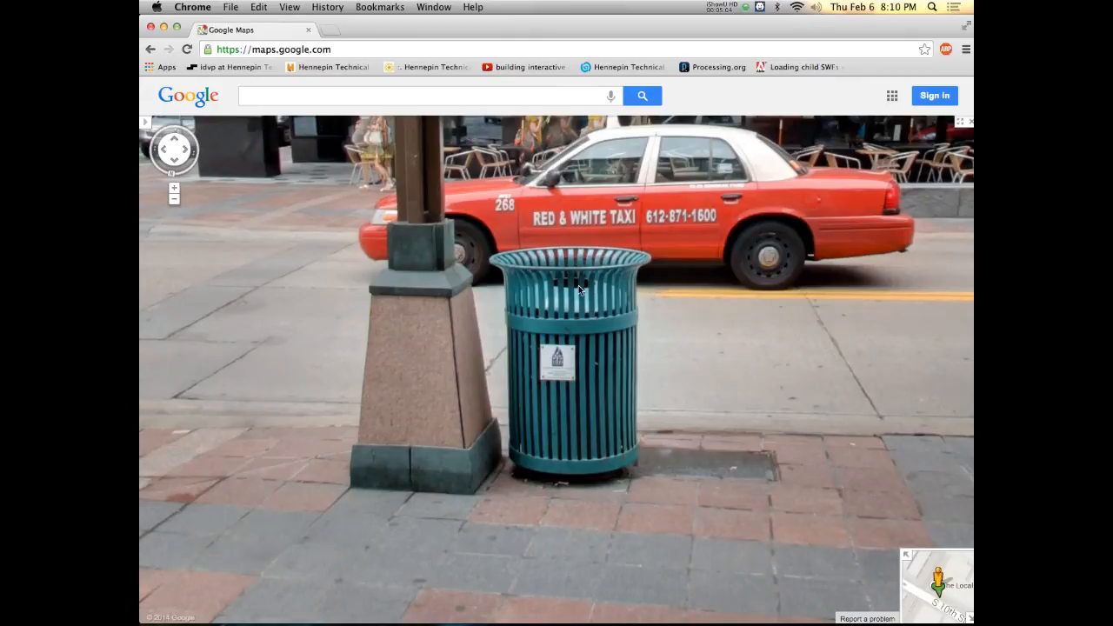
pyautogui.press('super+Tab')
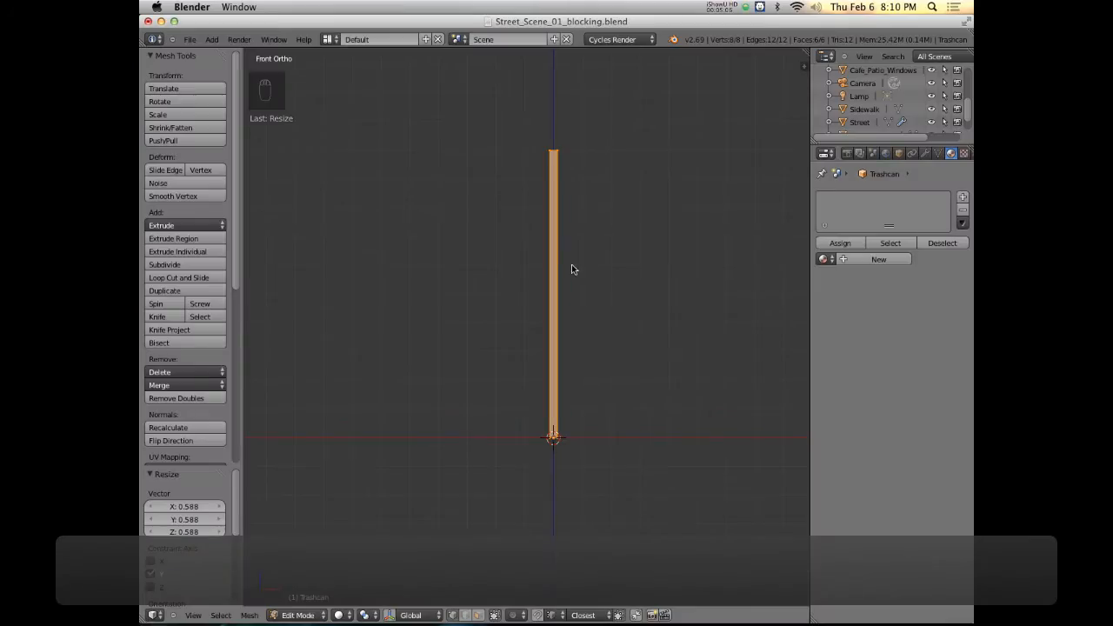
# Sketch the outward curve of the slat's top with the grease pencil in the right view and erase the stroke
pyautogui.press('KP_3')
pyautogui.keyDown('shift'); pyautogui.moveTo(538, 207); pyautogui.dragTo(529, 273, button='middle'); pyautogui.keyUp('shift')
pyautogui.press('d')
pyautogui.moveTo(534, 276)
pyautogui.mouseDown()
pyautogui.moveTo(521, 216)
pyautogui.moveTo(492, 216)
pyautogui.mouseUp()
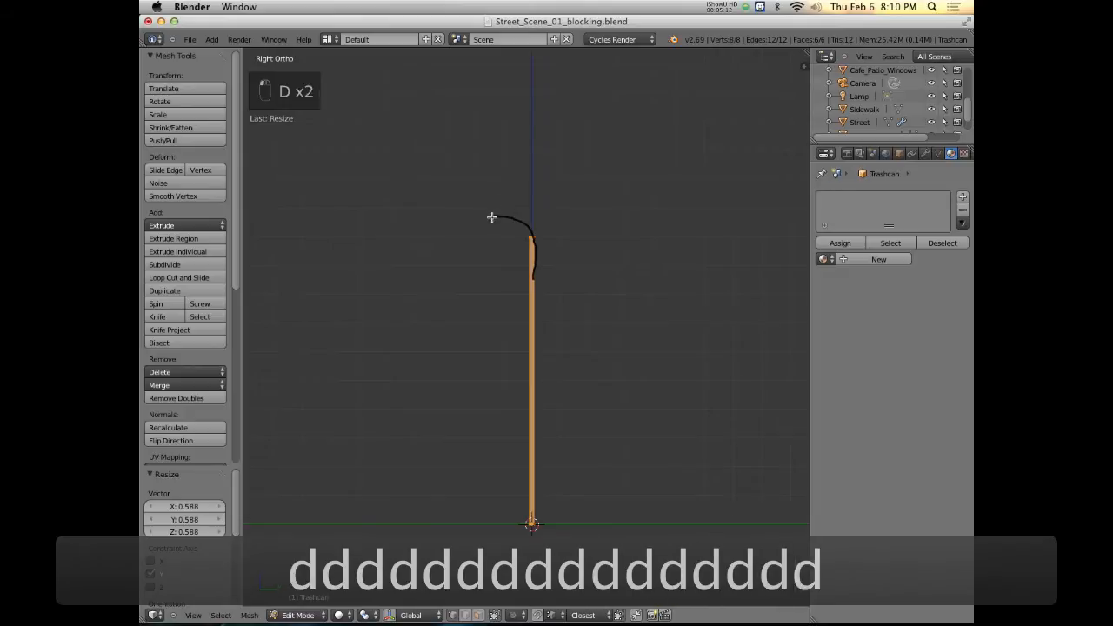
pyautogui.scroll(4, 600, 282)
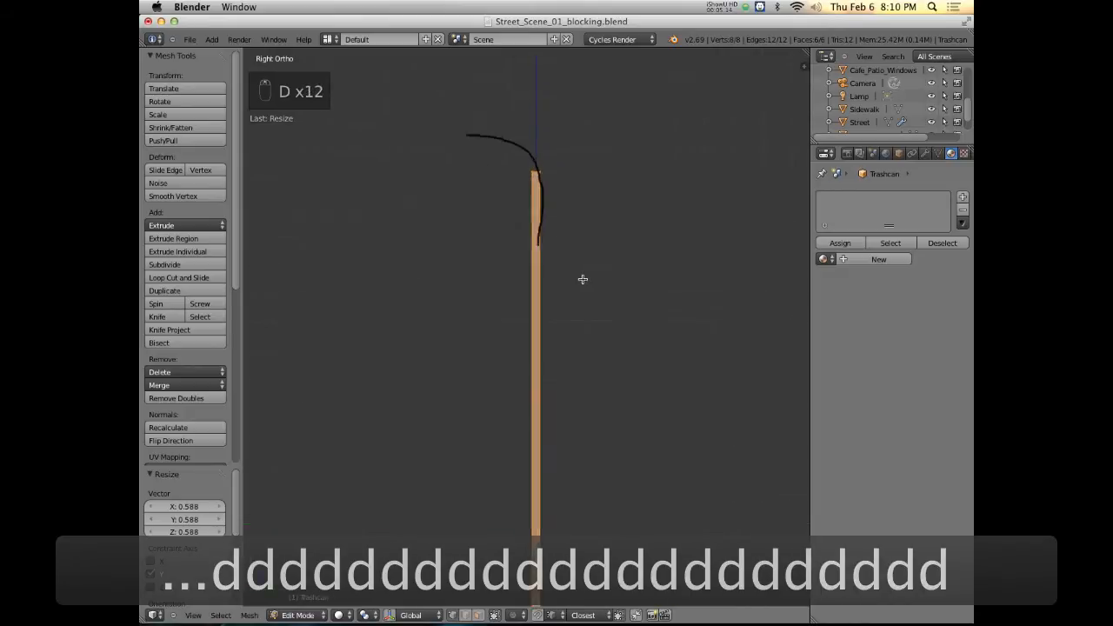
pyautogui.press('d')
pyautogui.moveTo(561, 278)
pyautogui.mouseDown(button='right')
pyautogui.moveTo(542, 154)
pyautogui.moveTo(557, 164)
pyautogui.moveTo(459, 141)
pyautogui.mouseUp(button='right')
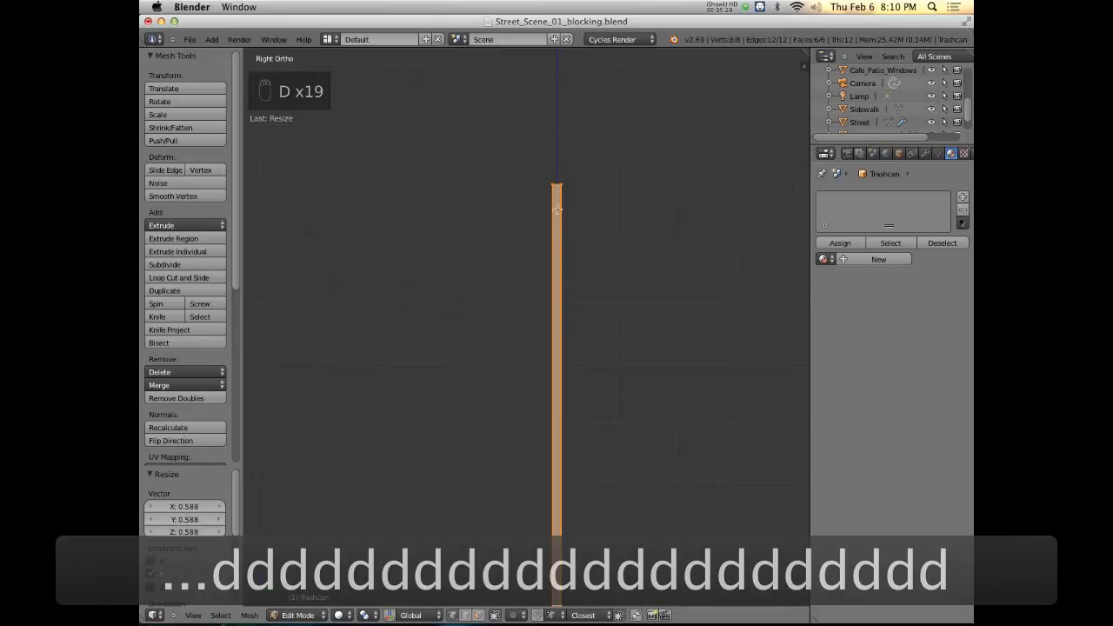
# Select the slat's top vertices in wireframe display and extrude them about 0.016 upward in the right view
pyautogui.press('z')
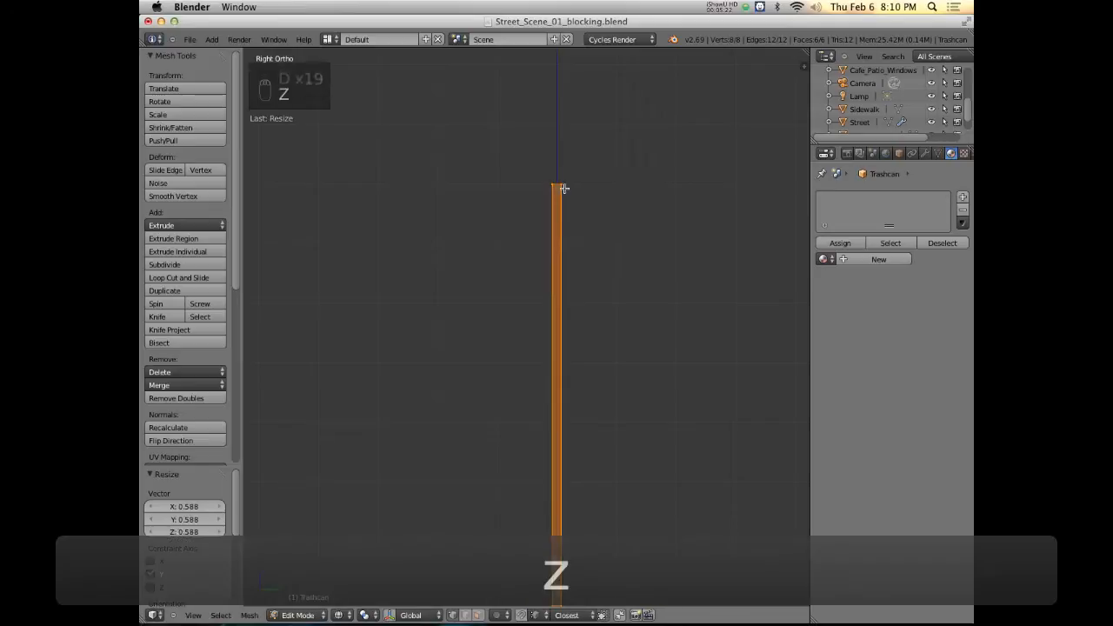
pyautogui.press('a')
pyautogui.press('b')
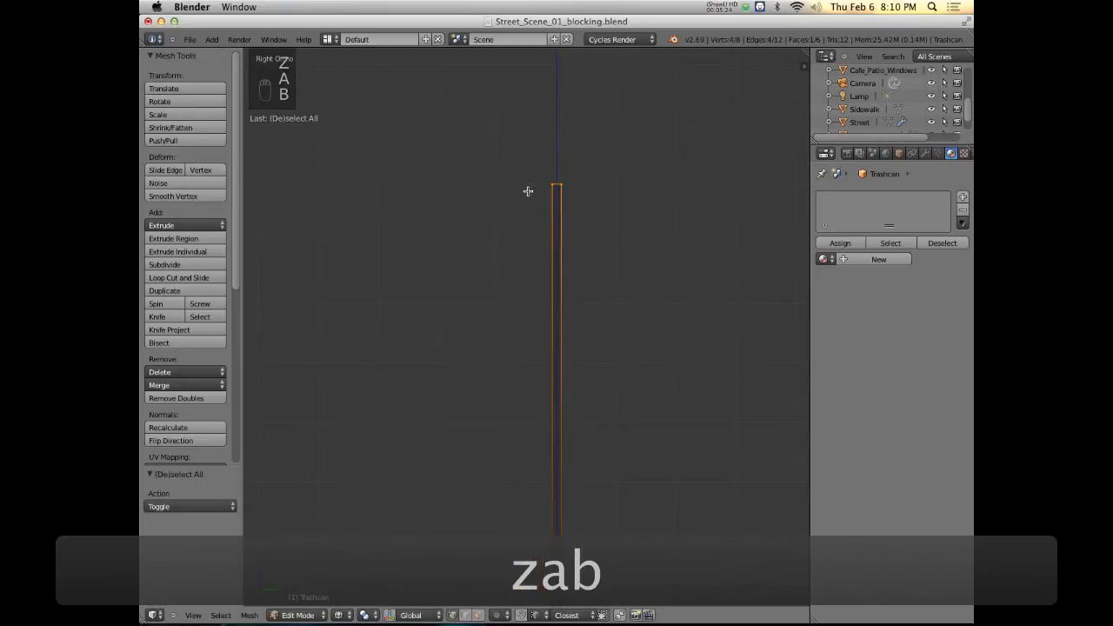
pyautogui.moveTo(595, 223); pyautogui.dragTo(596, 244, button='middle')
pyautogui.press('KP_3')
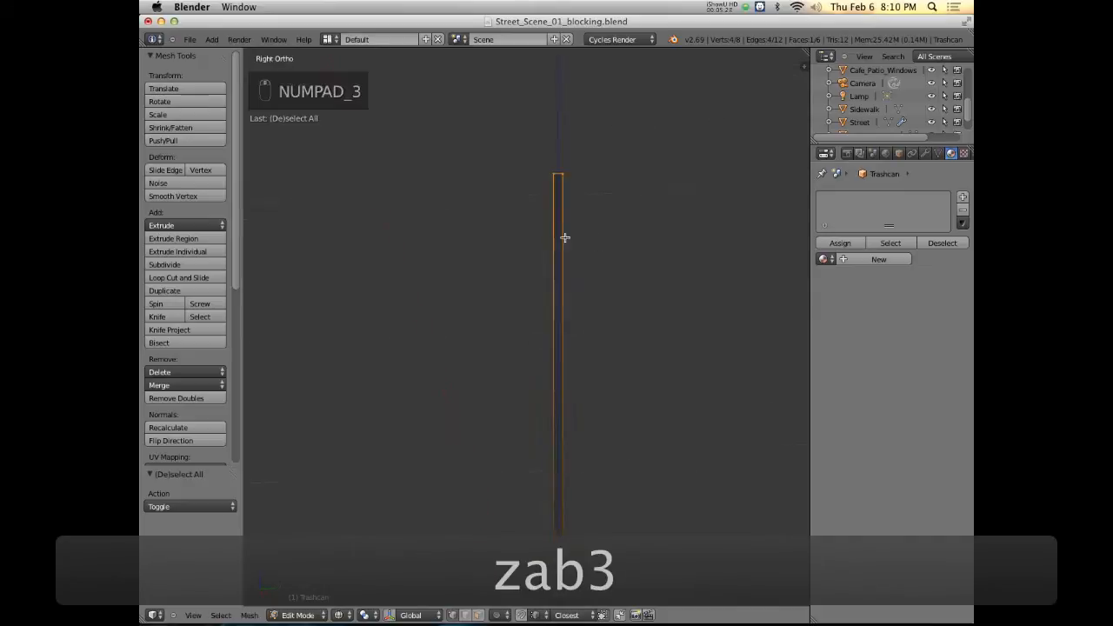
pyautogui.press('e')
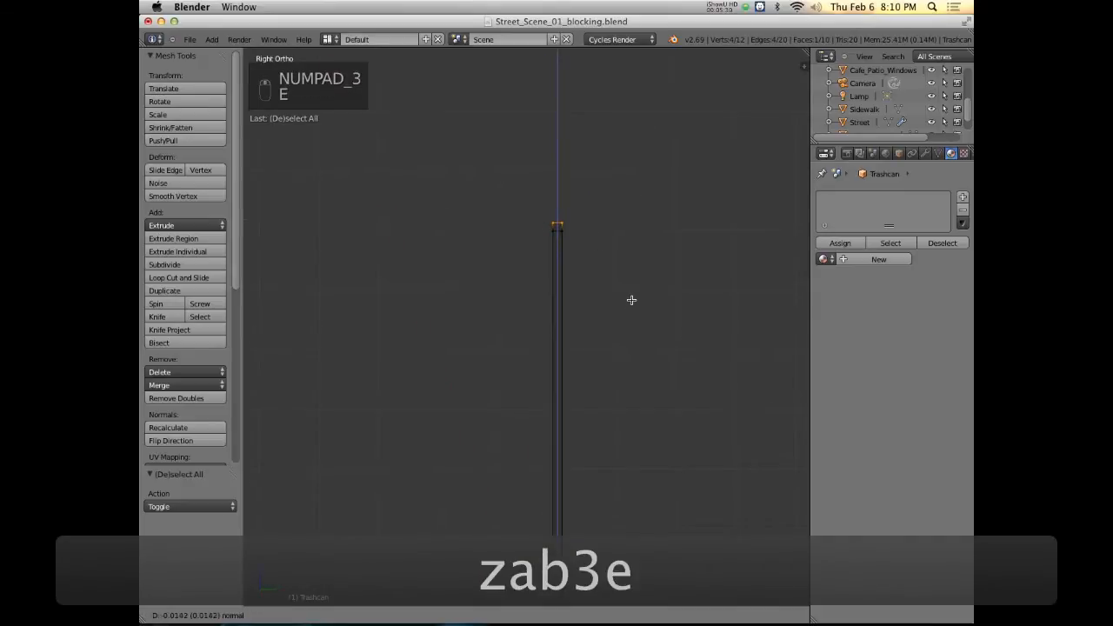
pyautogui.click(633, 299)
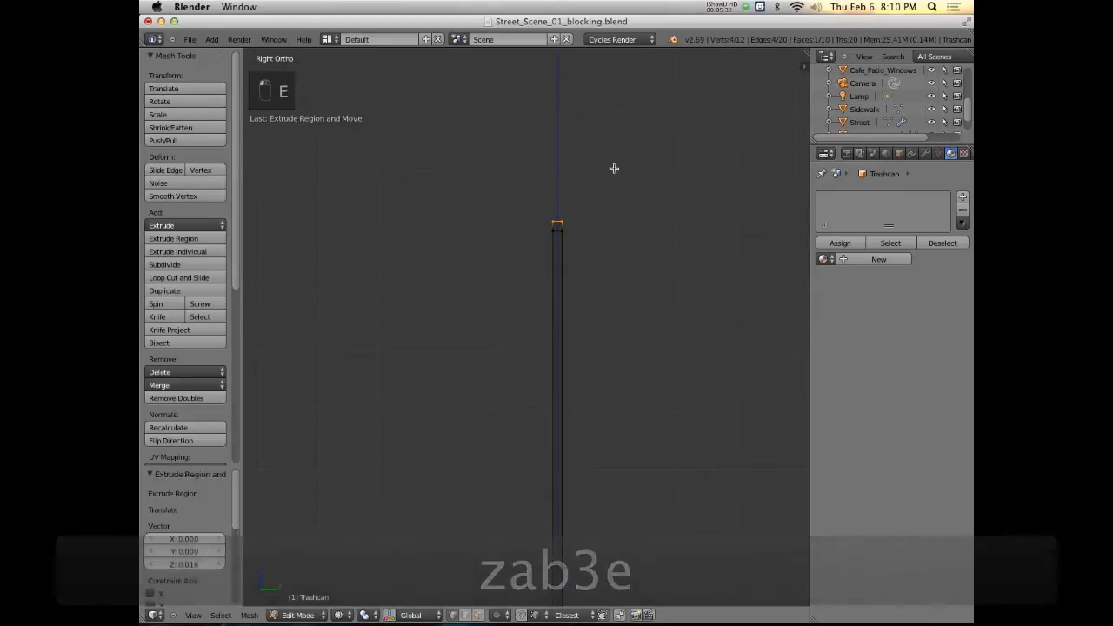
# Tilt the slat's extruded top face about -36.6° in the right view and move it about -0.005 along Y
pyautogui.press('r')
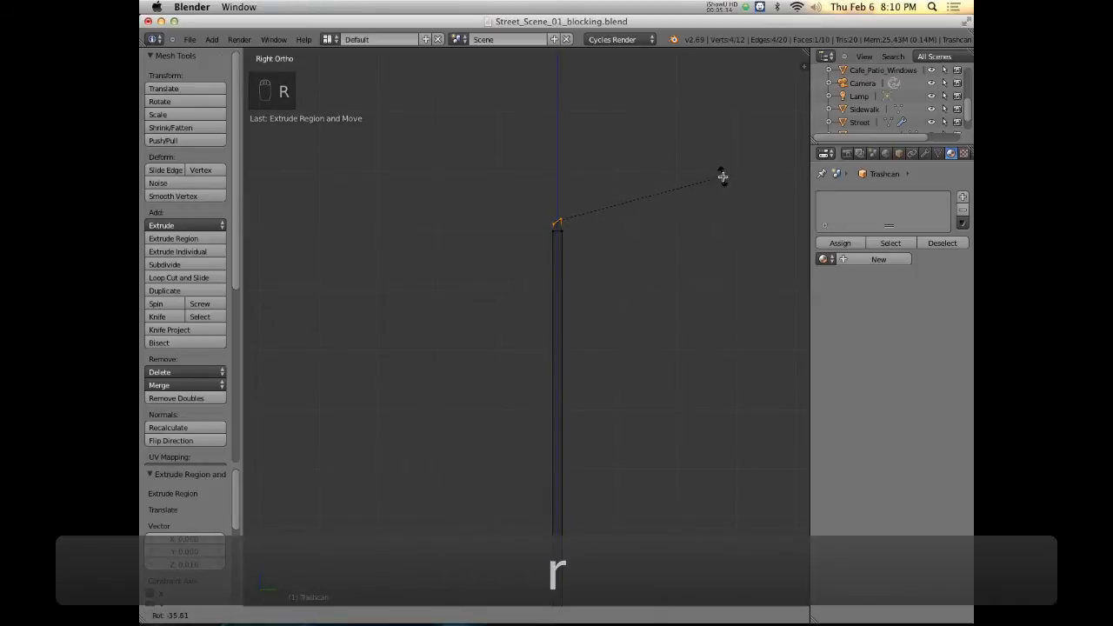
pyautogui.click(722, 174)
pyautogui.scroll(3, 704, 184)
pyautogui.keyDown('shift'); pyautogui.moveTo(710, 168); pyautogui.dragTo(692, 301, button='middle'); pyautogui.keyUp('shift')
pyautogui.scroll(3, 667, 332)
pyautogui.scroll(1, 667, 332)
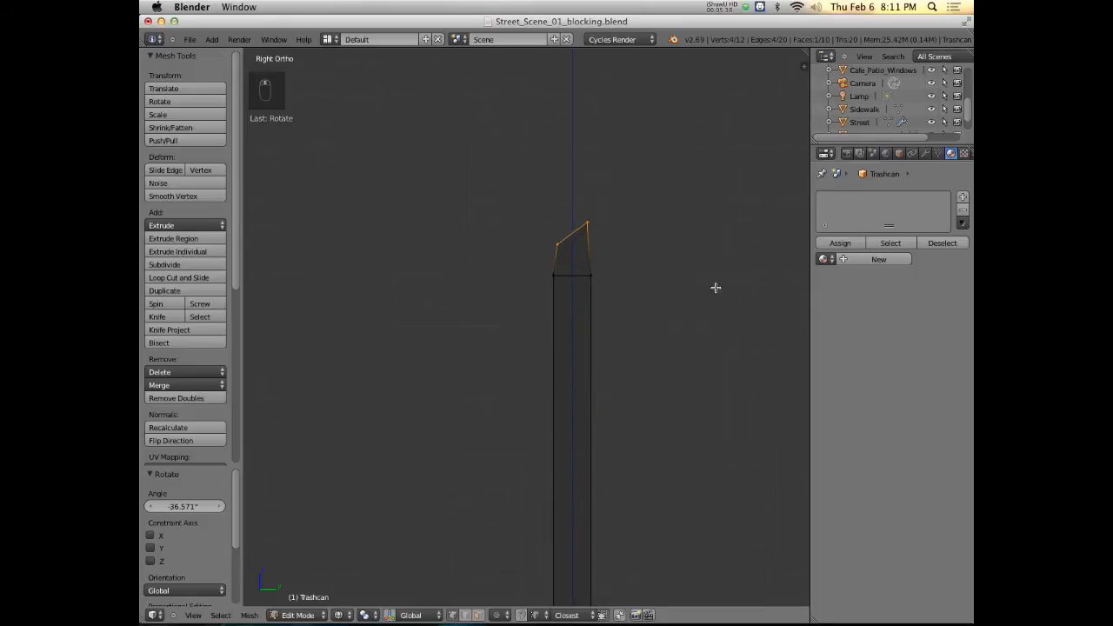
pyautogui.press('g')
pyautogui.press('y')
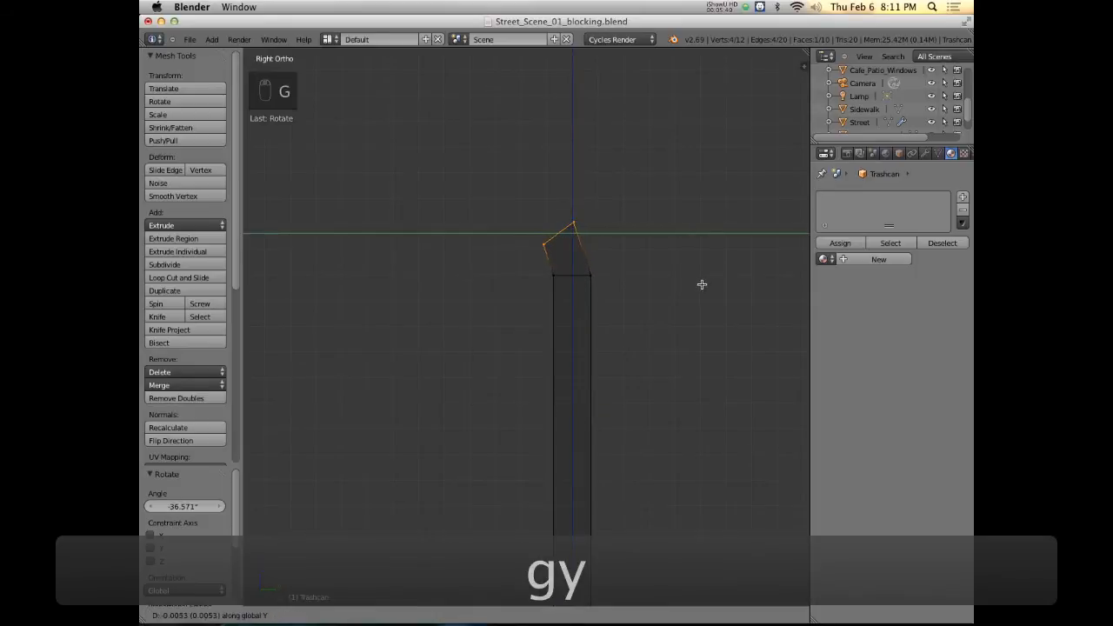
pyautogui.click(701, 287)
# Extrude a second curve segment from the slat's top face, rotated about -33.1° and shifted about -0.006 along Y
pyautogui.press('e')
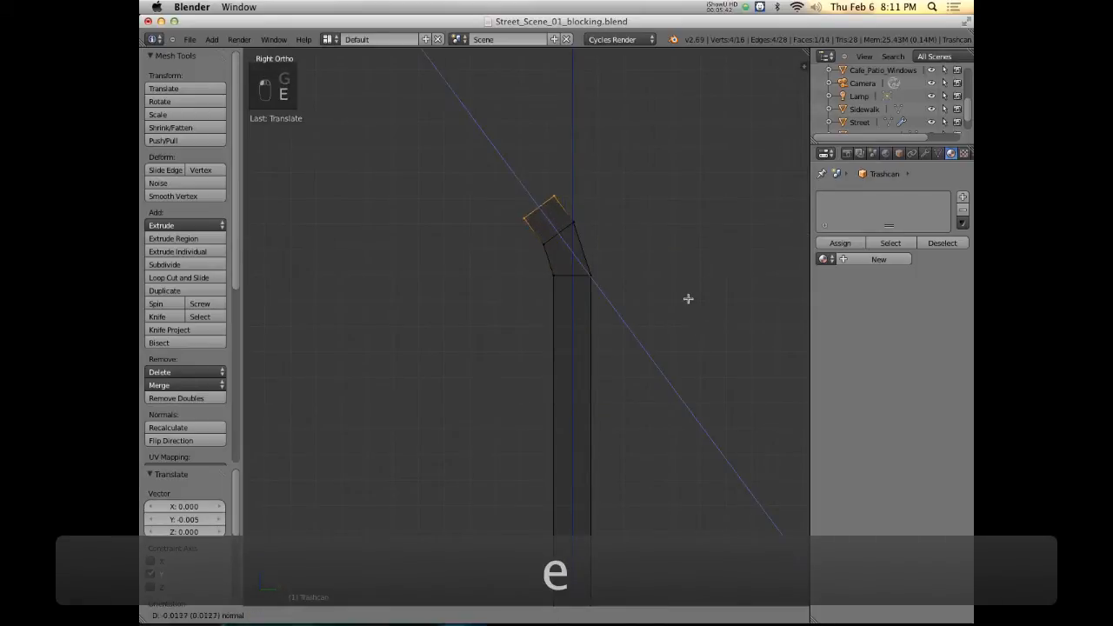
pyautogui.click(684, 294)
pyautogui.press('r')
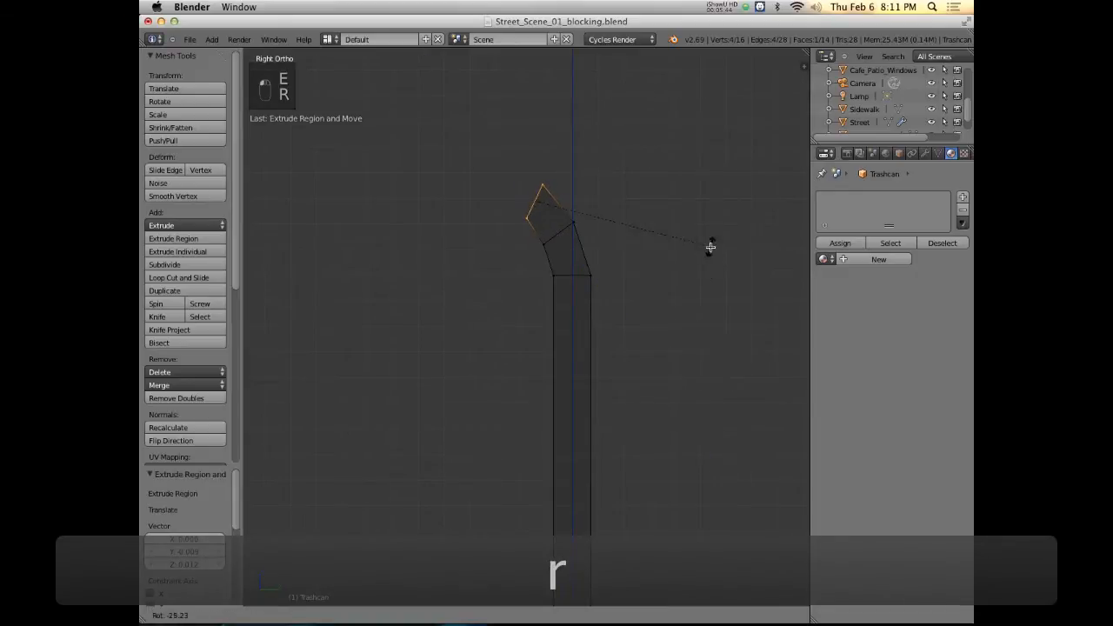
pyautogui.click(704, 232)
pyautogui.press('g')
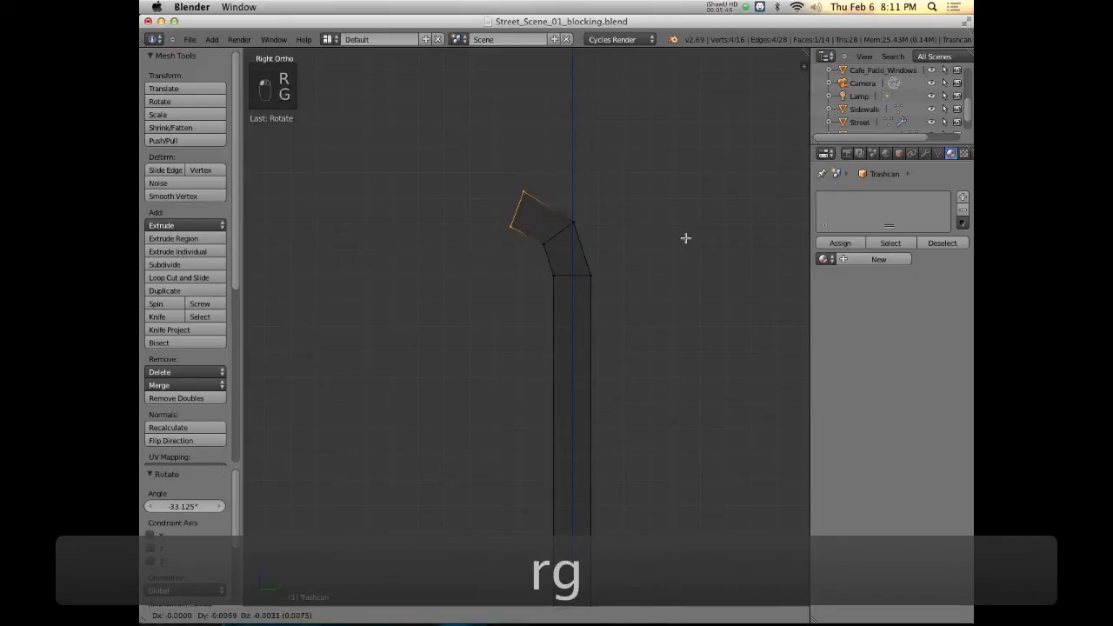
pyautogui.click(687, 232)
# Extrude the curve's end segment about -0.021 in Y and 0.008 in Z, rotate it about -20.8° and lower it about 0.003
pyautogui.press('e')
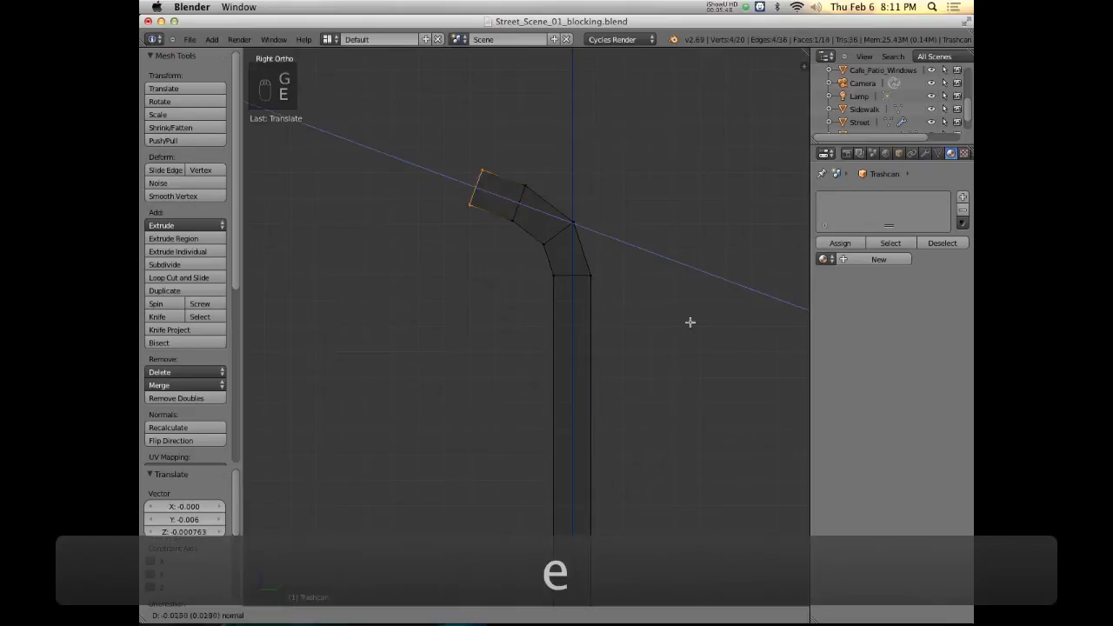
pyautogui.click(687, 313)
pyautogui.press('r')
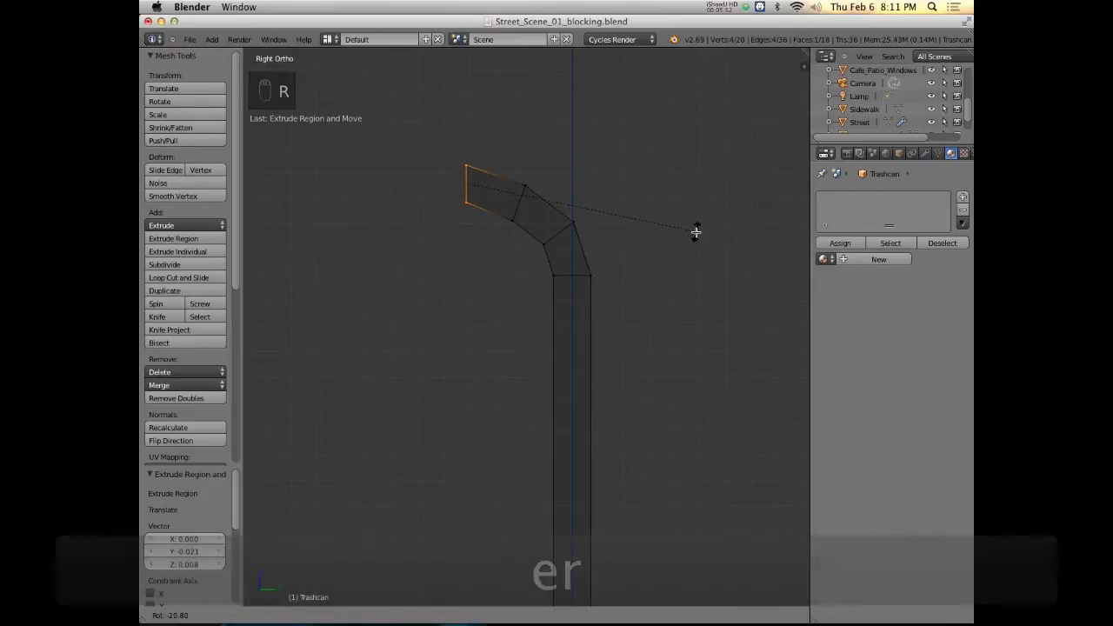
pyautogui.click(696, 233)
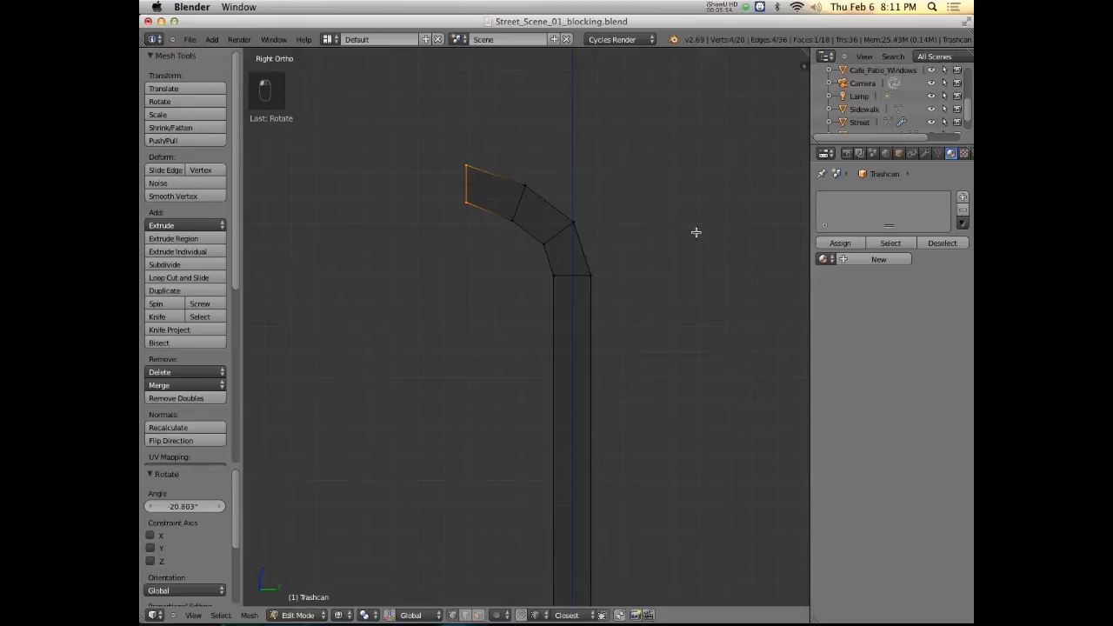
pyautogui.press('g')
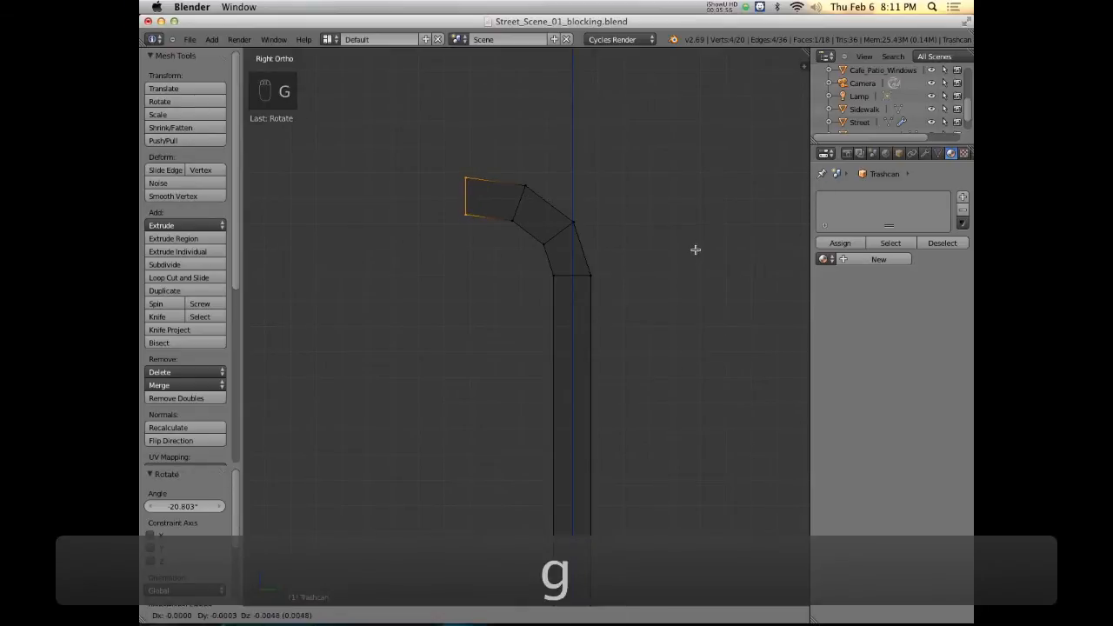
pyautogui.click(693, 254)
# Examine the slat's curved top in object mode with solid display, from an angle and in the right view
pyautogui.scroll(-5, 616, 395)
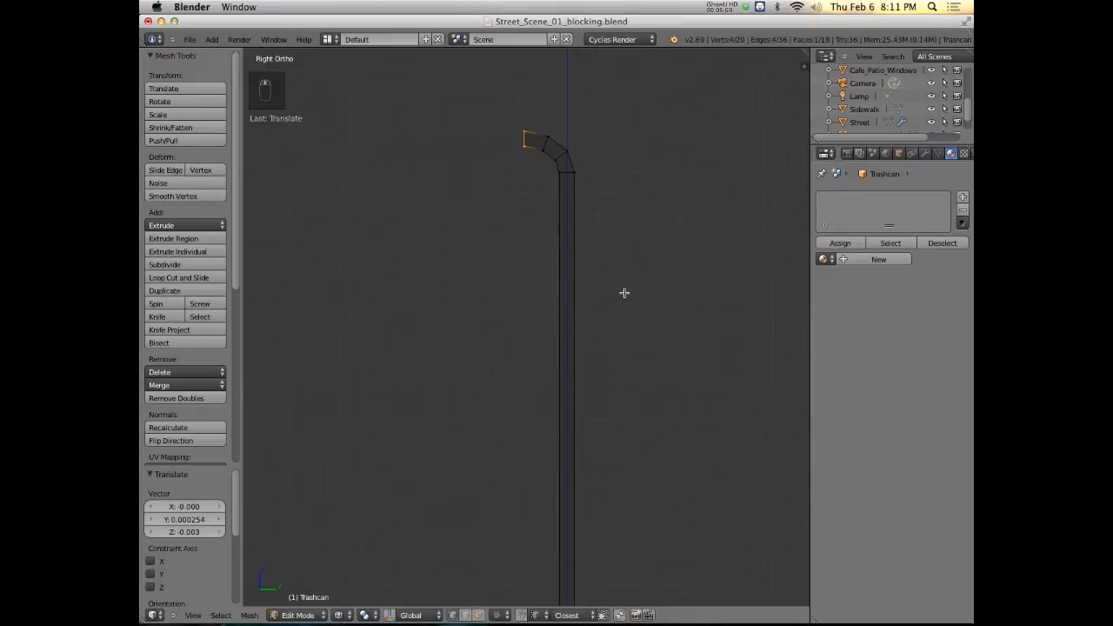
pyautogui.press('Tab')
pyautogui.scroll(-3, 638, 313)
pyautogui.keyDown('shift'); pyautogui.moveTo(634, 382); pyautogui.dragTo(637, 271, button='middle'); pyautogui.keyUp('shift')
pyautogui.press('z')
pyautogui.moveTo(649, 333); pyautogui.dragTo(567, 307, button='middle')
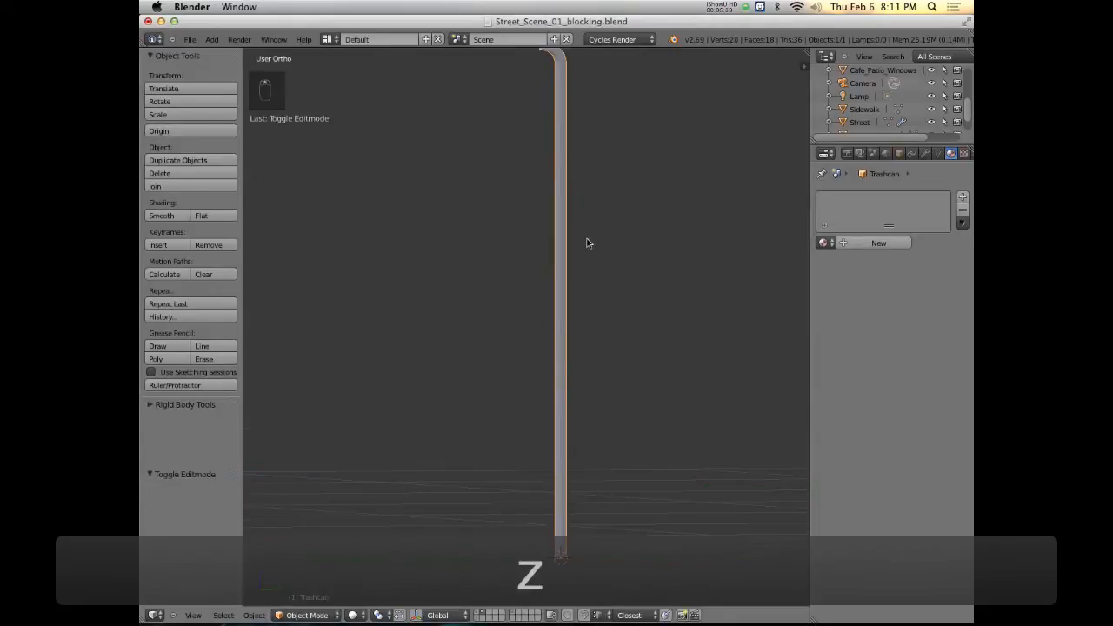
pyautogui.press('KP_3')
pyautogui.keyDown('shift'); pyautogui.moveTo(585, 221); pyautogui.dragTo(544, 380, button='middle'); pyautogui.keyUp('shift')
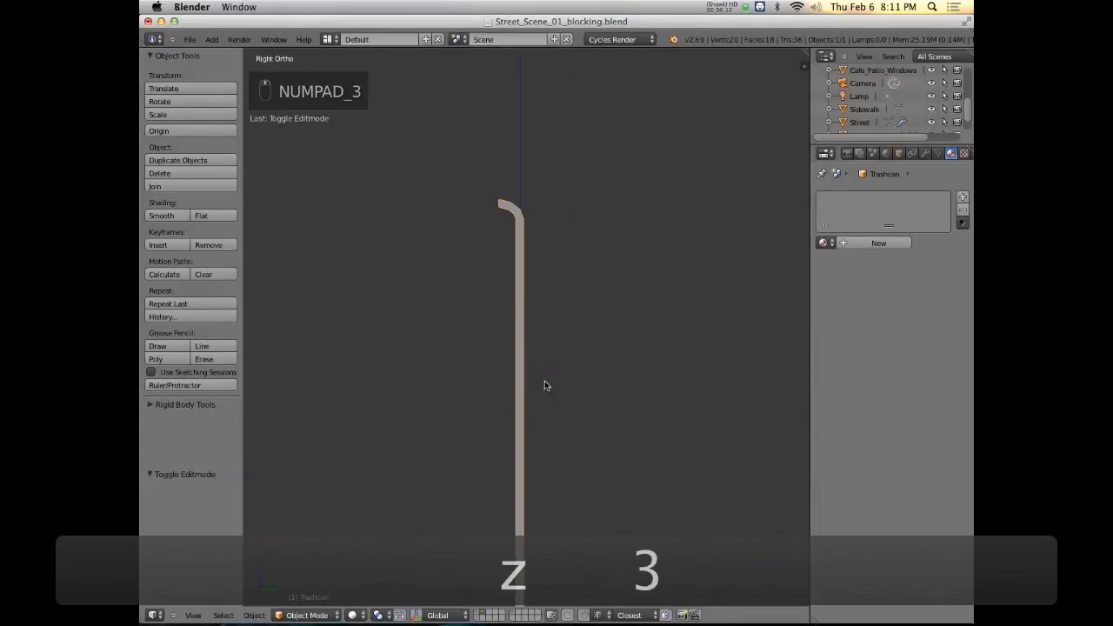
# Select the edge loop at the base of the slat's curve in edit mode and lower it about 0.021 along Z
pyautogui.press('Tab')
pyautogui.scroll(3, 526, 230)
pyautogui.keyDown('shift'); pyautogui.moveTo(530, 173); pyautogui.dragTo(535, 222, button='middle'); pyautogui.keyUp('shift')
pyautogui.rightClick(519, 193)
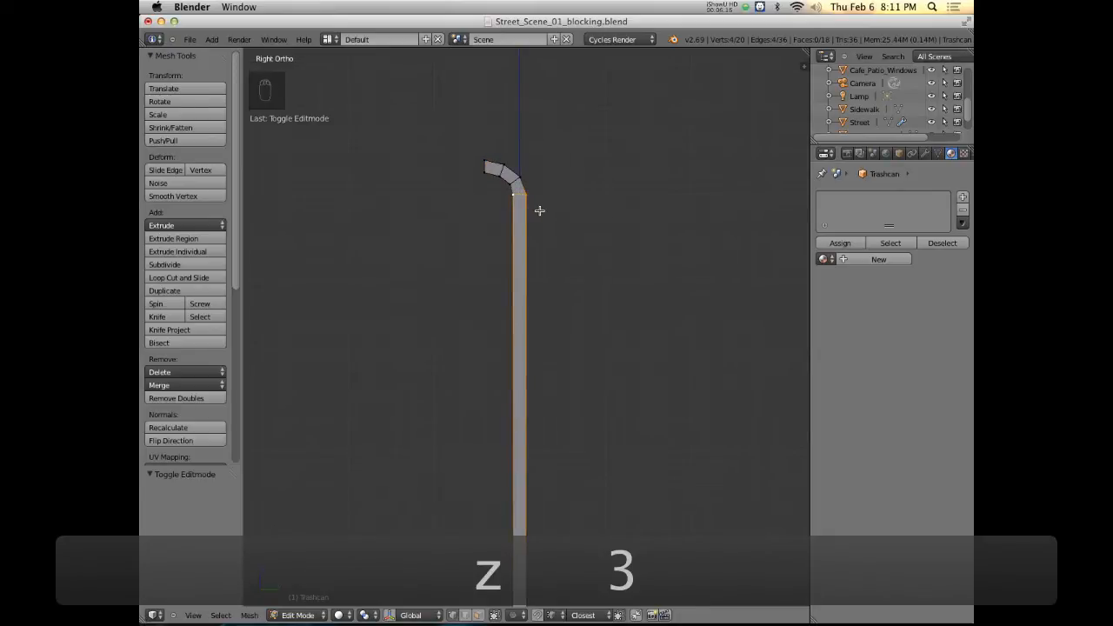
pyautogui.press('g')
pyautogui.press('z')
pyautogui.click(540, 229)
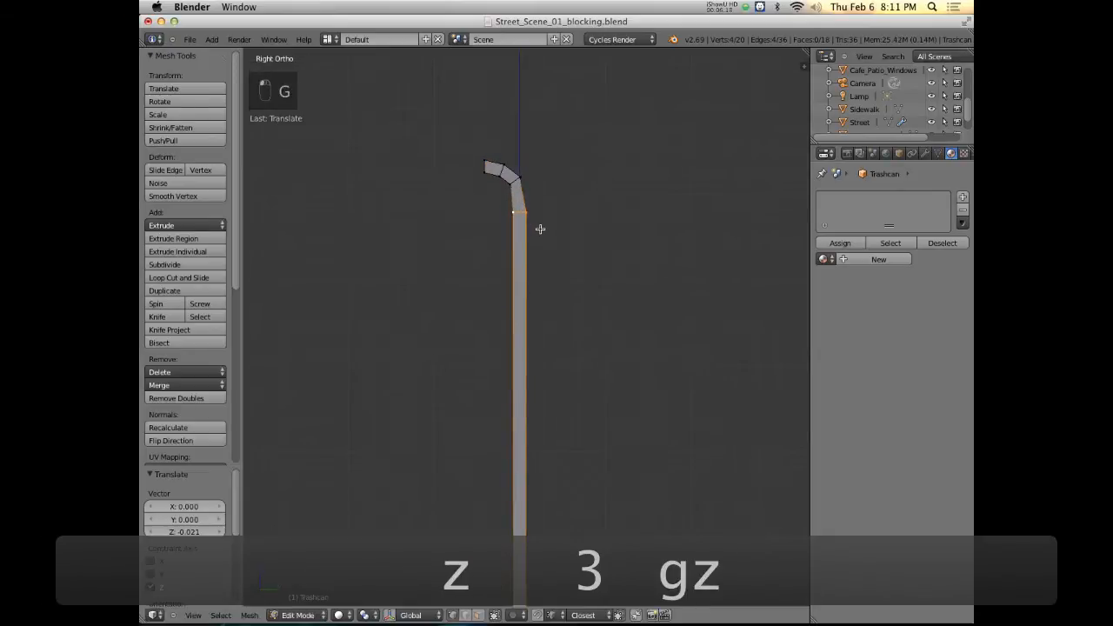
# Lower the next two edge loops of the slat's curve along Z by about 0.012 and 0.005
pyautogui.rightClick(514, 180)
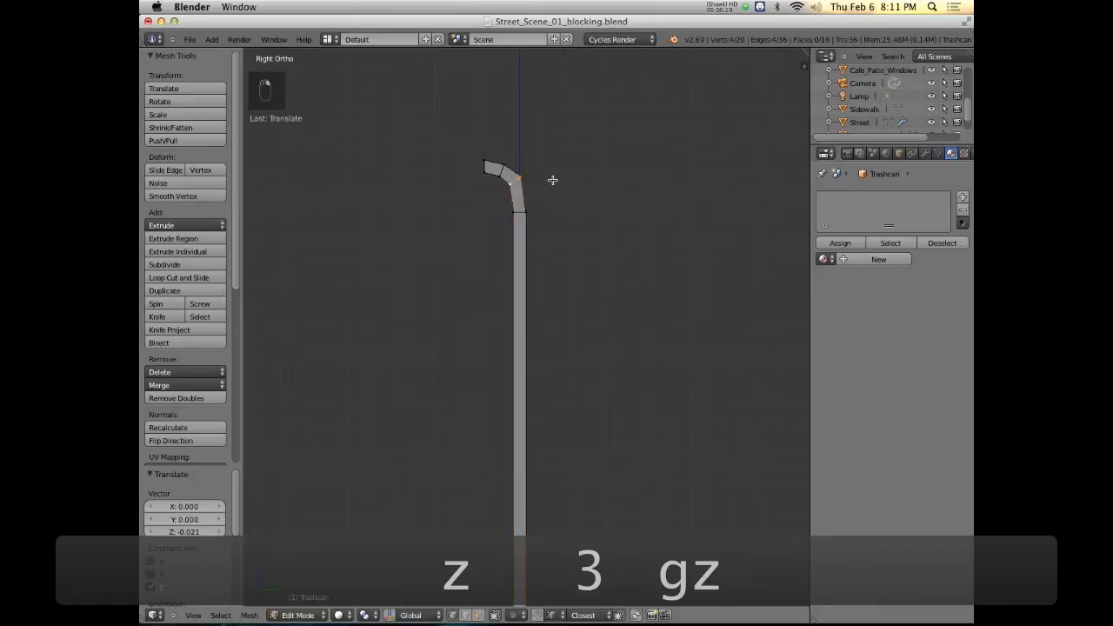
pyautogui.press('g')
pyautogui.press('z')
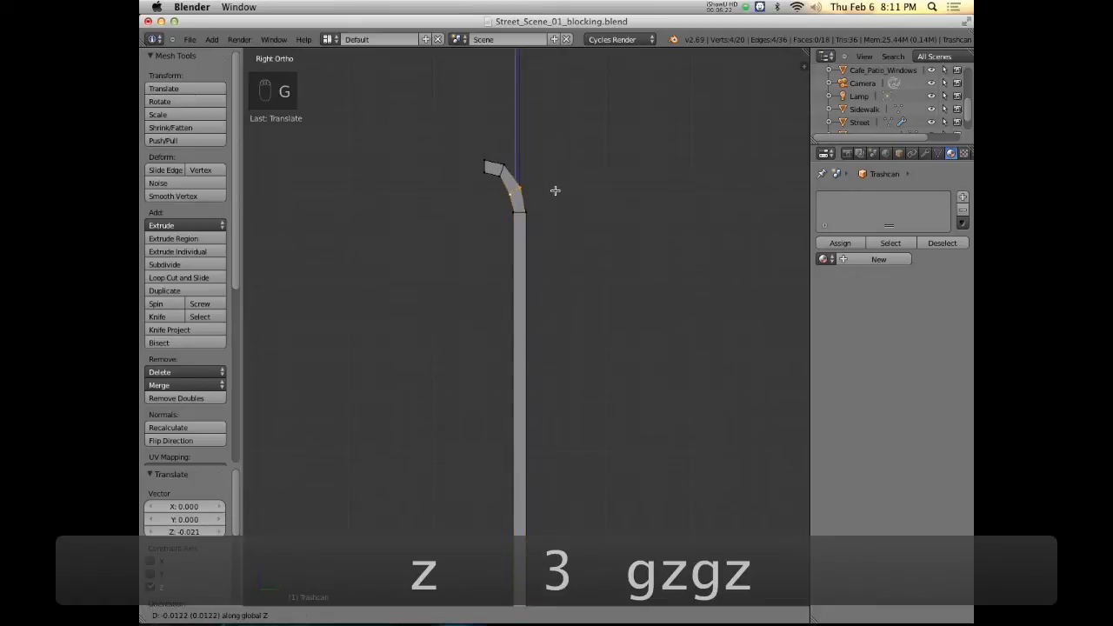
pyautogui.click(555, 190)
pyautogui.rightClick(500, 168)
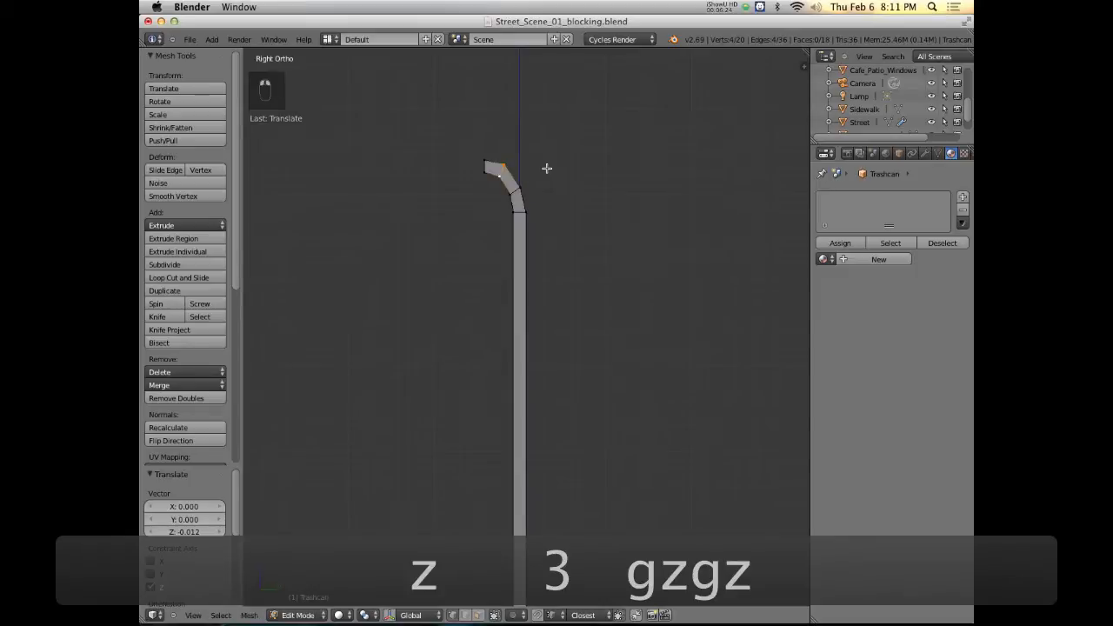
pyautogui.press('g')
pyautogui.press('z')
pyautogui.click(544, 171)
pyautogui.rightClick(484, 165)
pyautogui.press('g')
pyautogui.press('y')
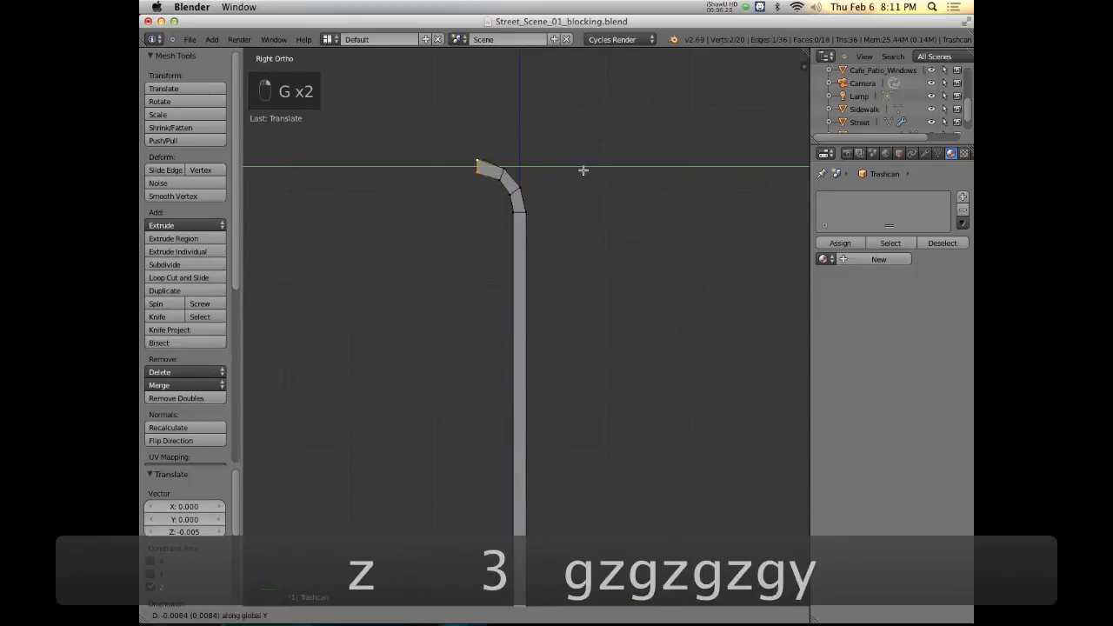
pyautogui.click(583, 170)
# Select all four vertices of the curve's end face in wireframe display and move them about -0.008 along Y in the right view
pyautogui.moveTo(504, 177); pyautogui.dragTo(487, 199, button='middle')
pyautogui.press('z')
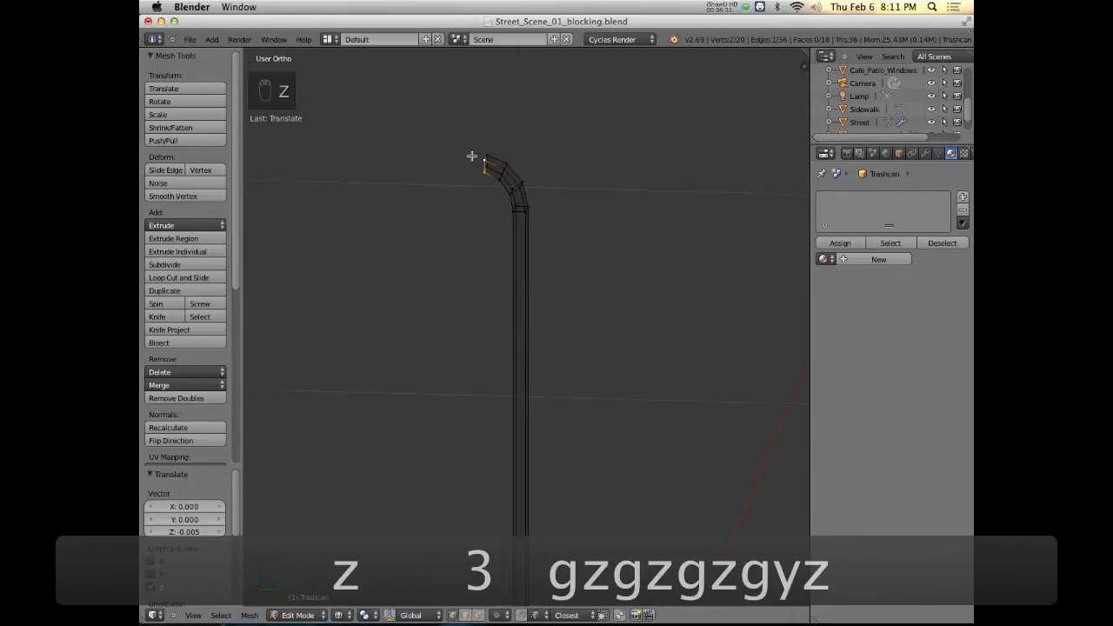
pyautogui.press('a')
pyautogui.press('b')
pyautogui.moveTo(490, 142)
pyautogui.mouseDown()
pyautogui.moveTo(480, 178)
pyautogui.moveTo(459, 187)
pyautogui.mouseUp()
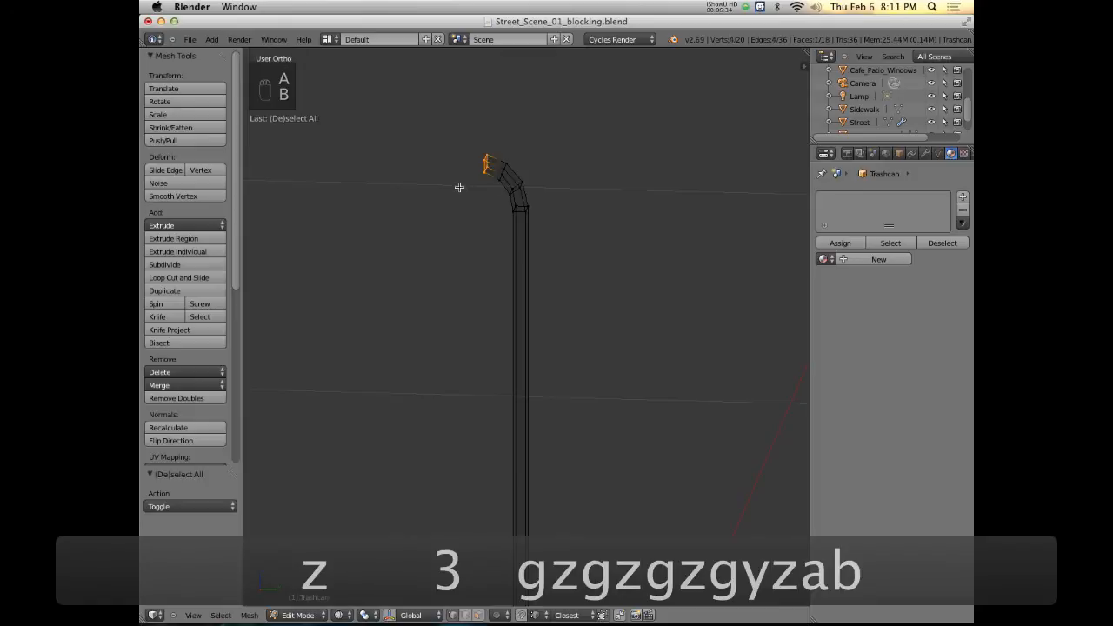
pyautogui.press('KP_3')
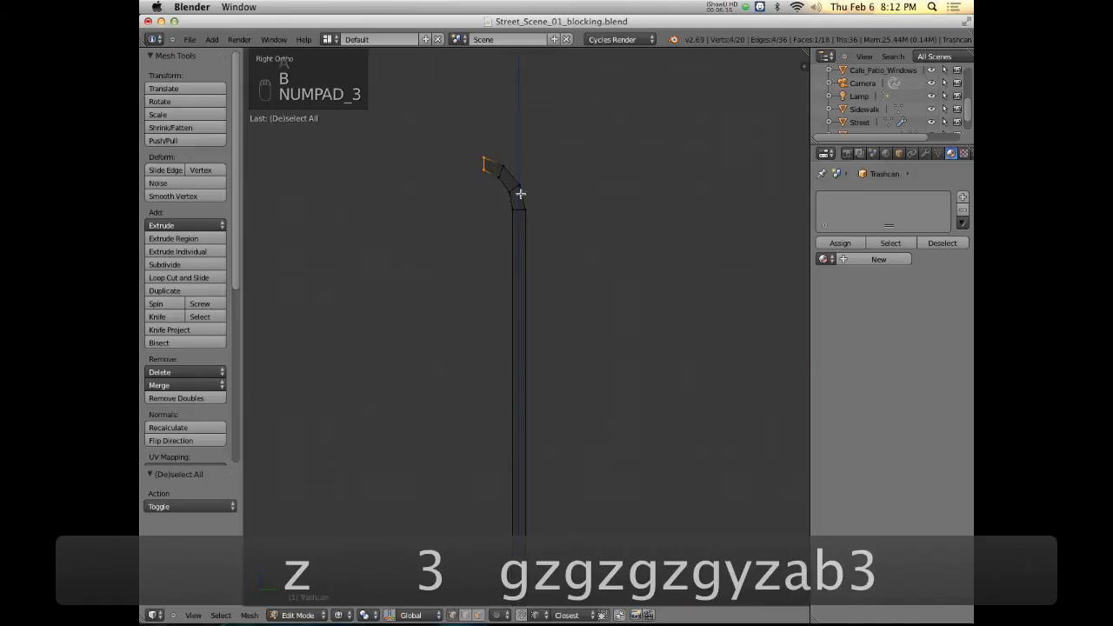
pyautogui.press('g')
pyautogui.press('y')
pyautogui.click(515, 189)
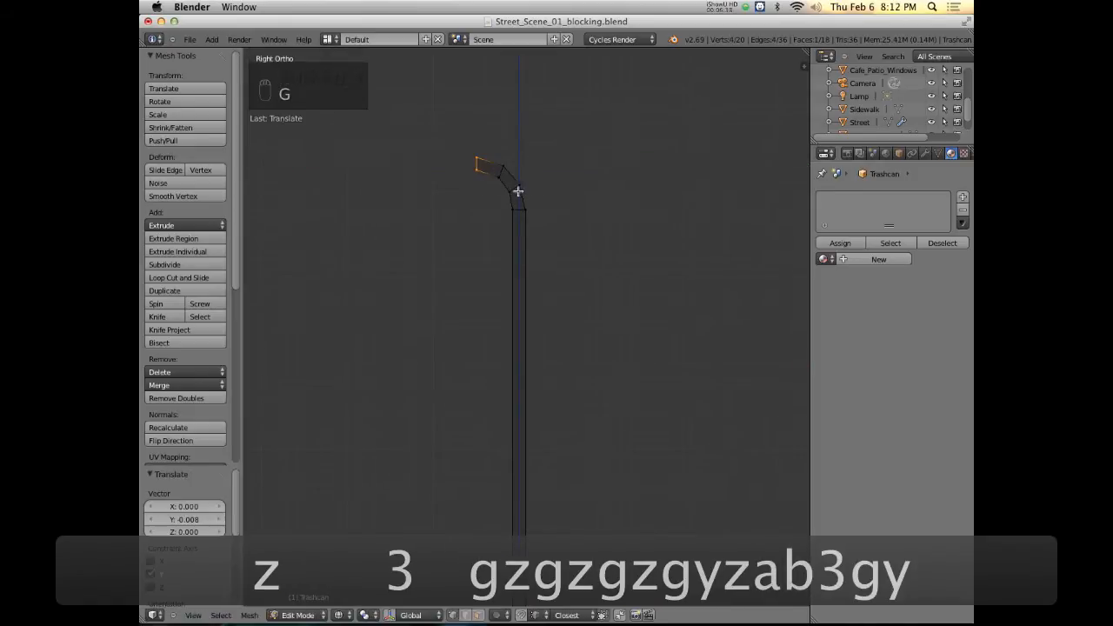
# Show the slat as solid in object mode and compare it with the trash can in the Chrome Street View photo
pyautogui.press('Tab')
pyautogui.moveTo(557, 304)
pyautogui.mouseDown(button='middle')
pyautogui.moveTo(544, 186)
pyautogui.moveTo(519, 256)
pyautogui.moveTo(519, 325)
pyautogui.moveTo(622, 328)
pyautogui.mouseUp(button='middle')
pyautogui.press('z')
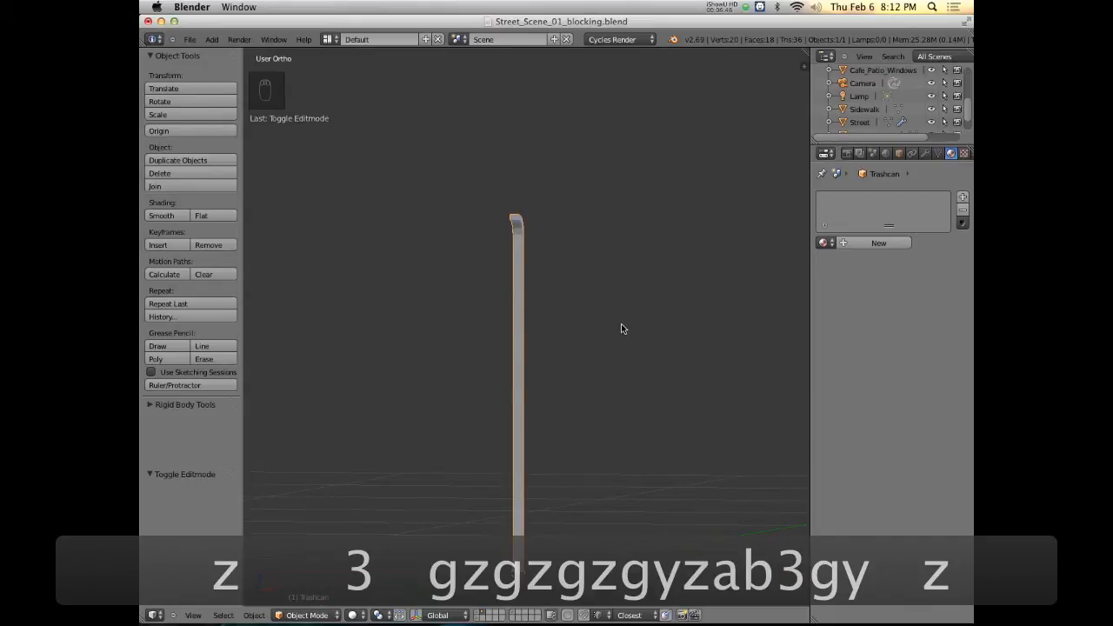
pyautogui.press('KP_7')
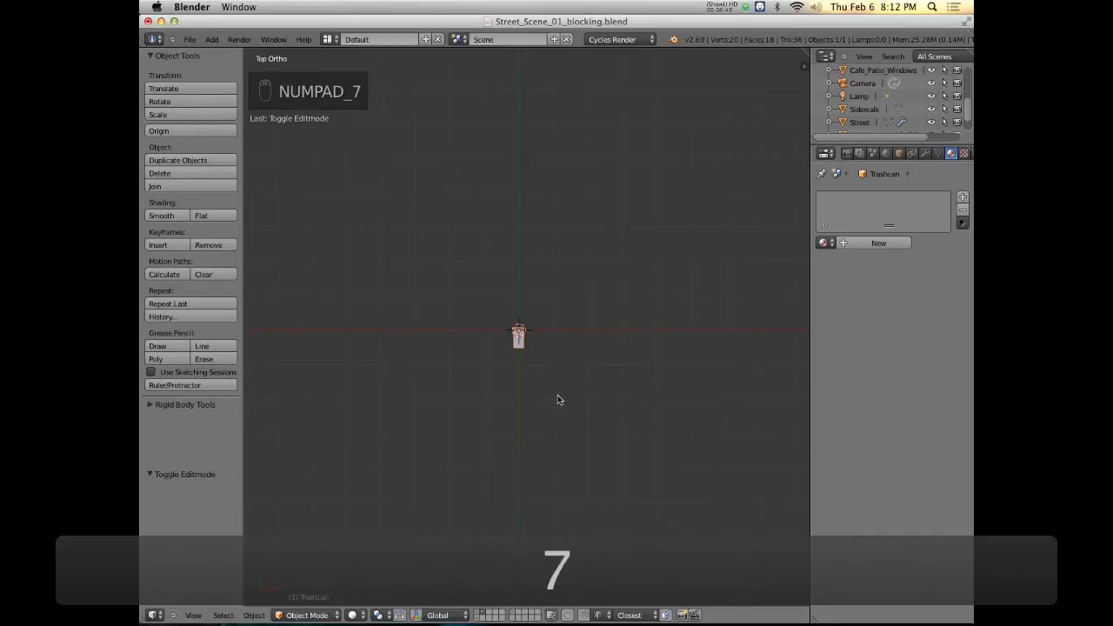
pyautogui.press('KP_1')
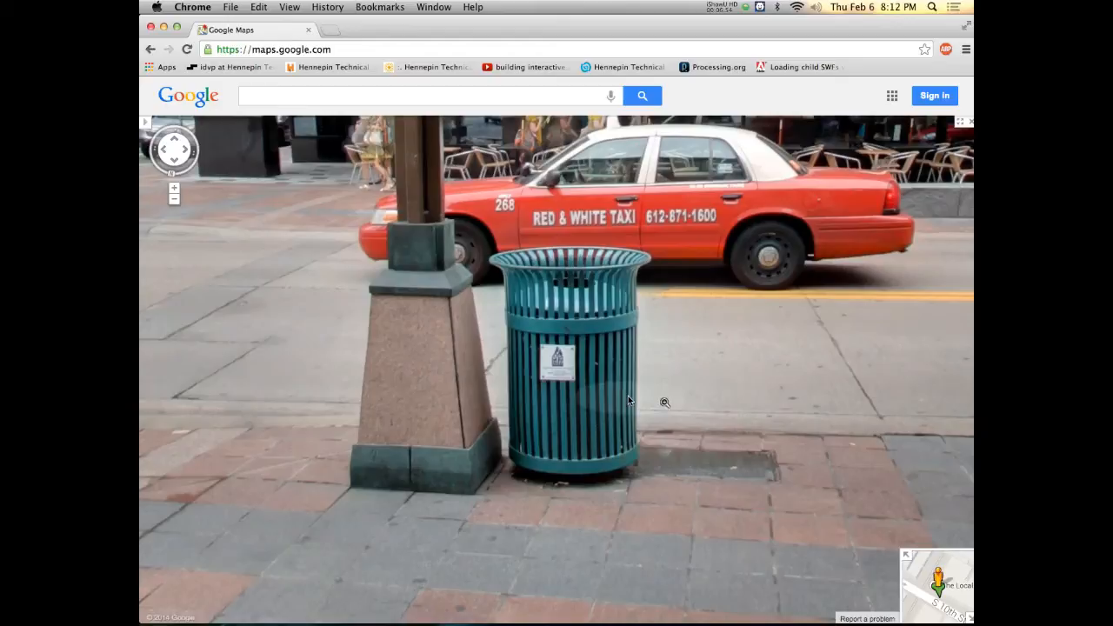
pyautogui.press('super')
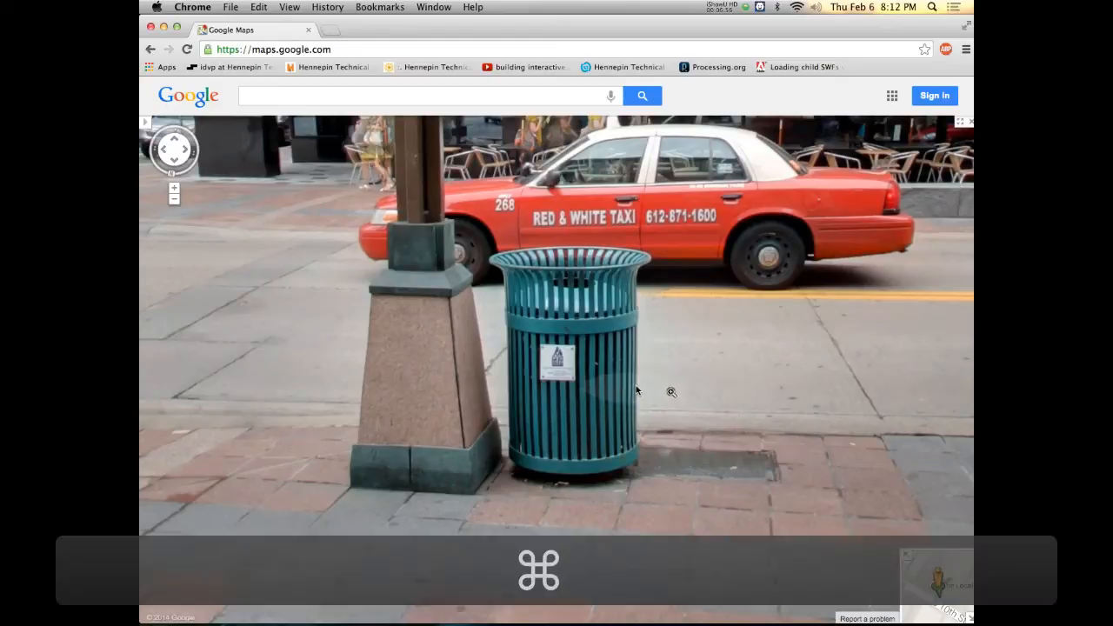
pyautogui.press('super+Tab')
# Add an Array modifier to the slat in Blender
pyautogui.moveTo(597, 398); pyautogui.dragTo(597, 323, button='middle')
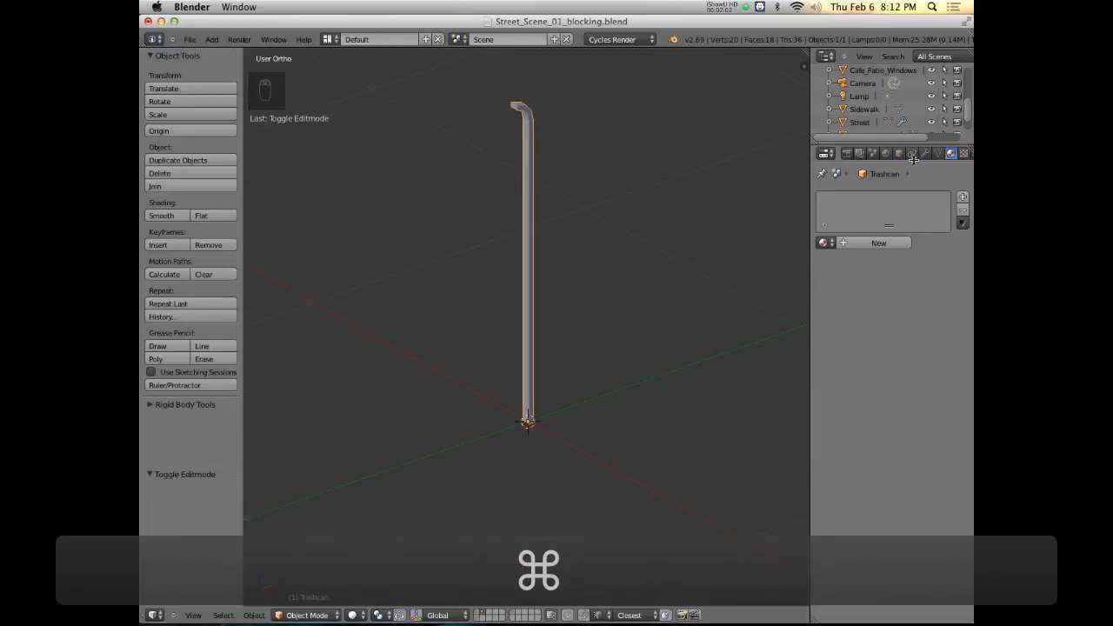
pyautogui.click(925, 153)
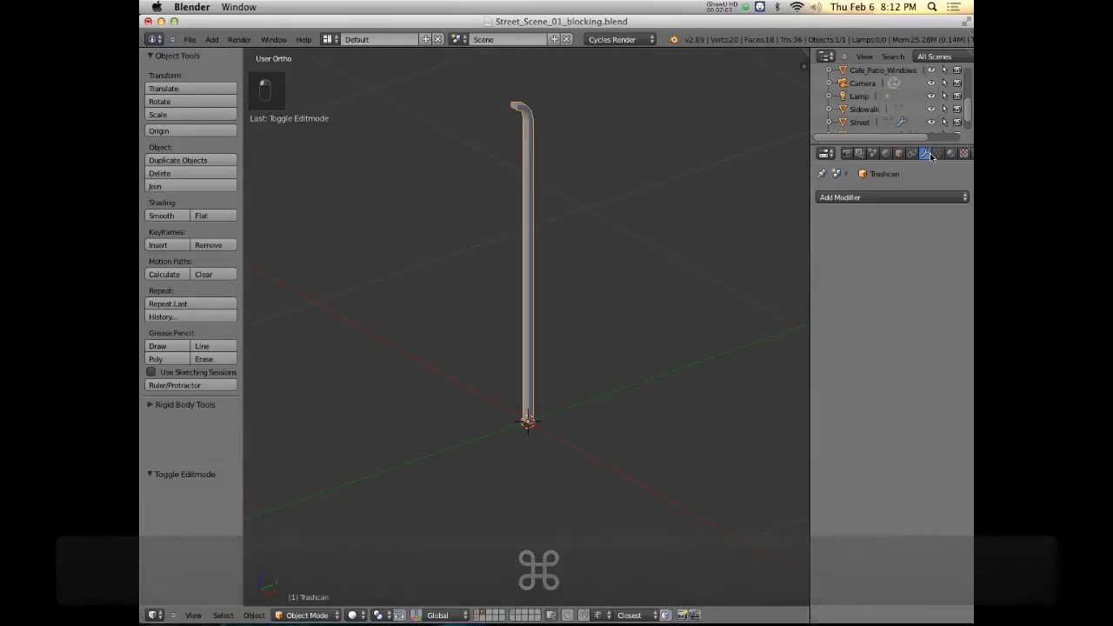
pyautogui.click(879, 198)
pyautogui.click(657, 226)
# Snap the 3D cursor to the selected slat and add a Plain Axes empty there
pyautogui.moveTo(570, 208)
pyautogui.mouseDown(button='middle')
pyautogui.moveTo(623, 203)
pyautogui.moveTo(626, 187)
pyautogui.moveTo(579, 246)
pyautogui.moveTo(609, 265)
pyautogui.moveTo(647, 266)
pyautogui.moveTo(634, 251)
pyautogui.moveTo(559, 276)
pyautogui.moveTo(594, 267)
pyautogui.mouseUp(button='middle')
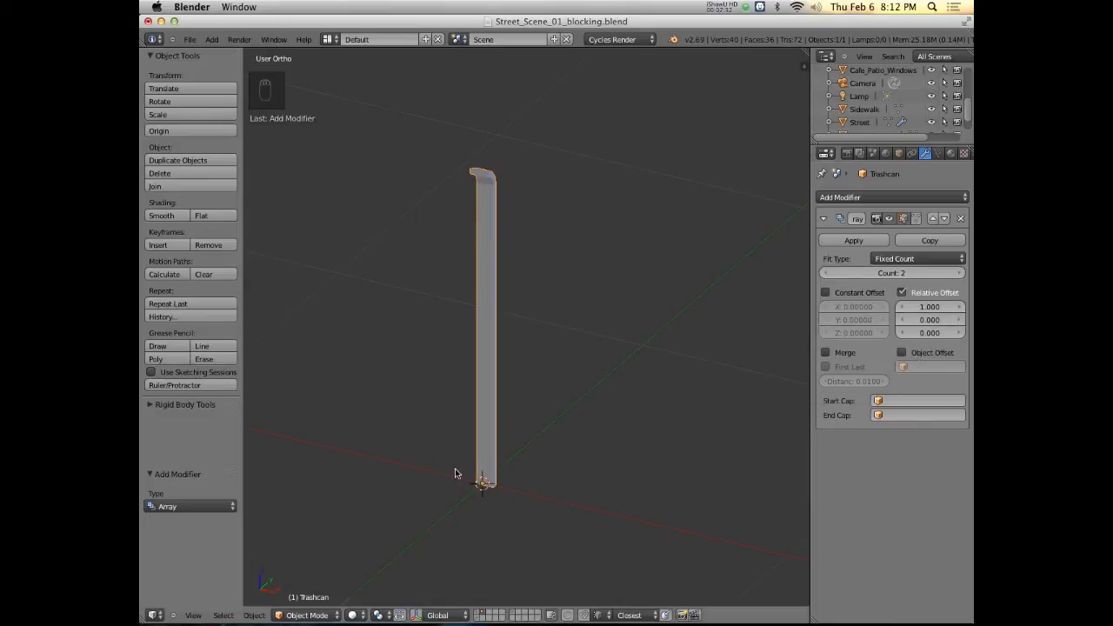
pyautogui.keyDown('shift'); pyautogui.moveTo(513, 462); pyautogui.dragTo(545, 415, button='middle'); pyautogui.keyUp('shift')
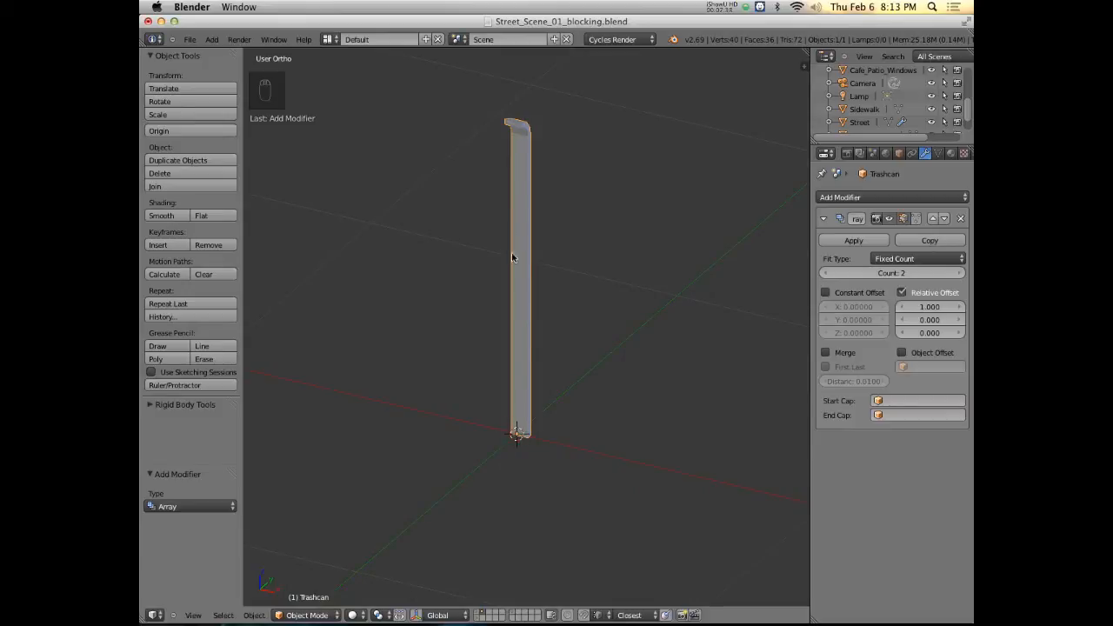
pyautogui.moveTo(534, 409); pyautogui.dragTo(510, 423, button='middle')
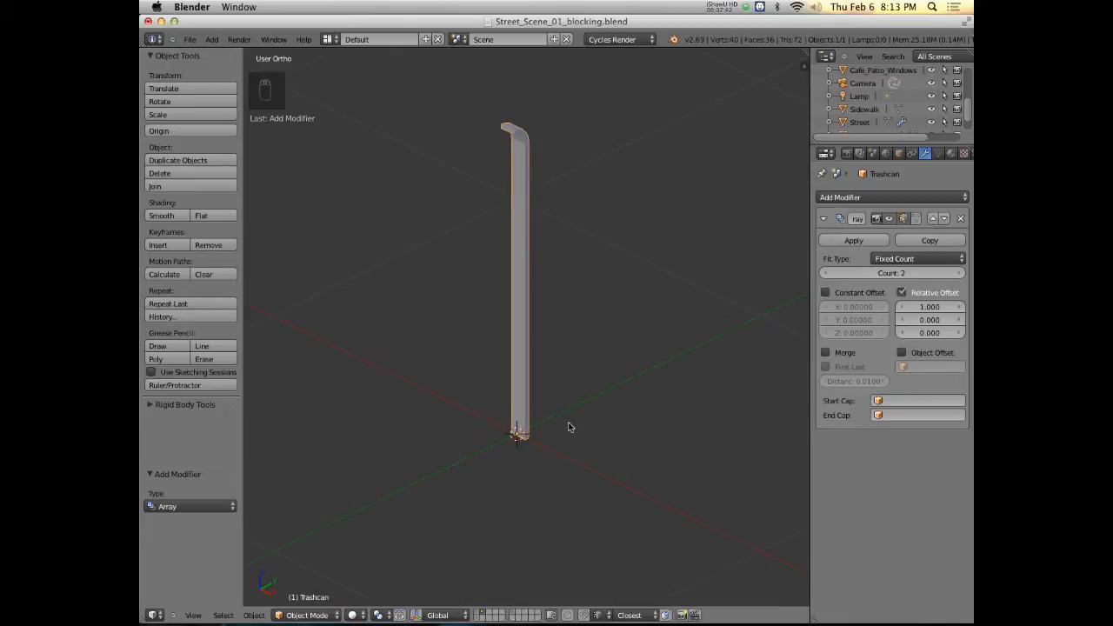
pyautogui.hotkey('shift', 's')
pyautogui.click(529, 281)
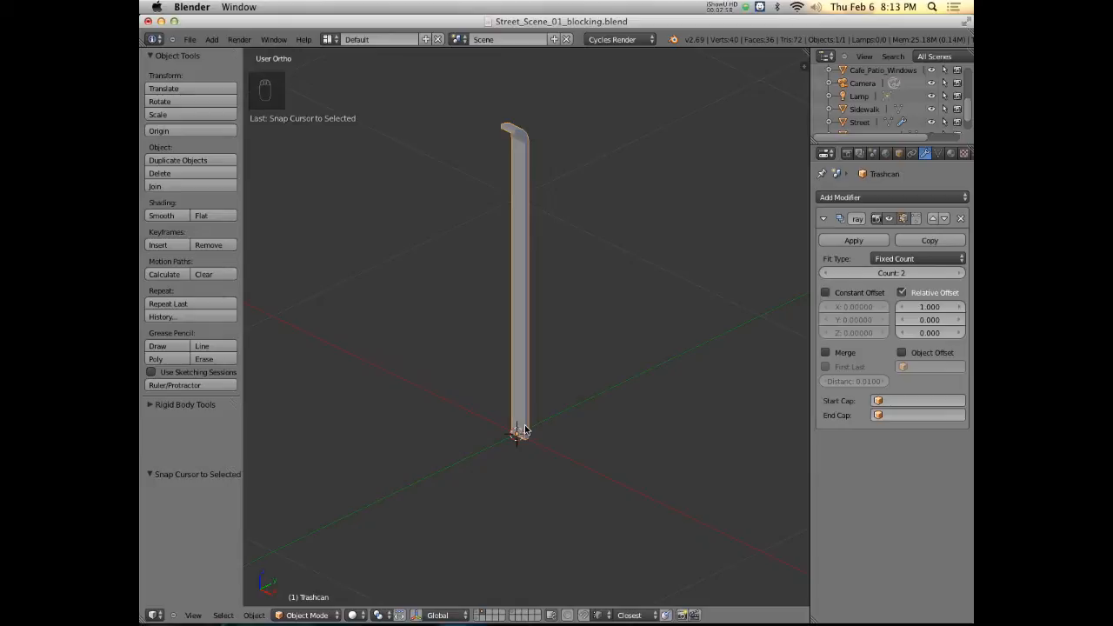
pyautogui.hotkey('shift', 'a')
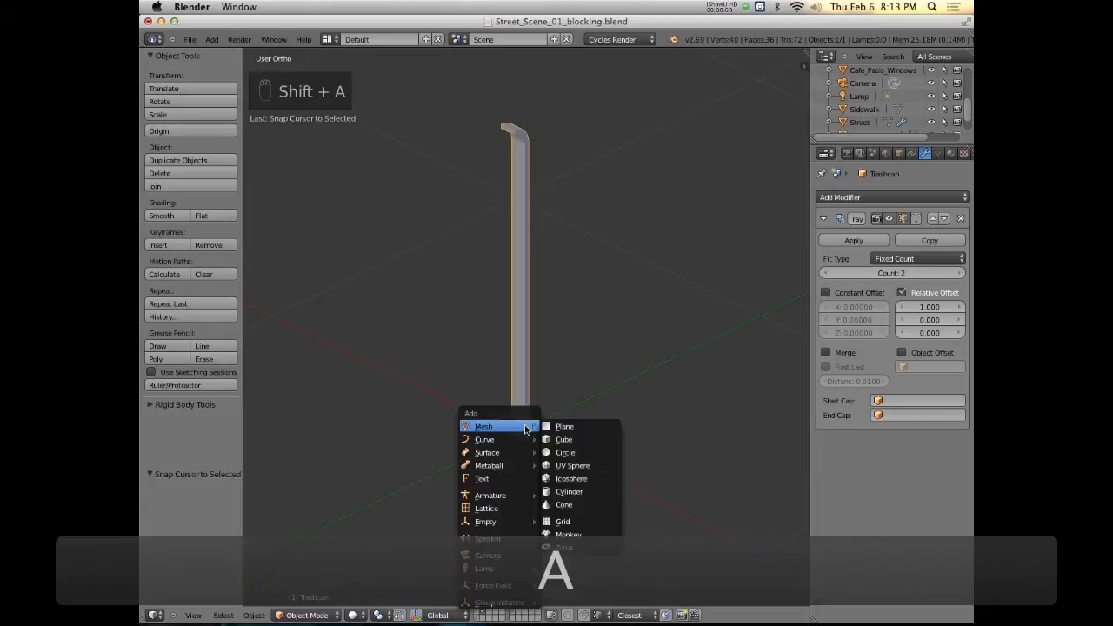
pyautogui.moveTo(519, 521)
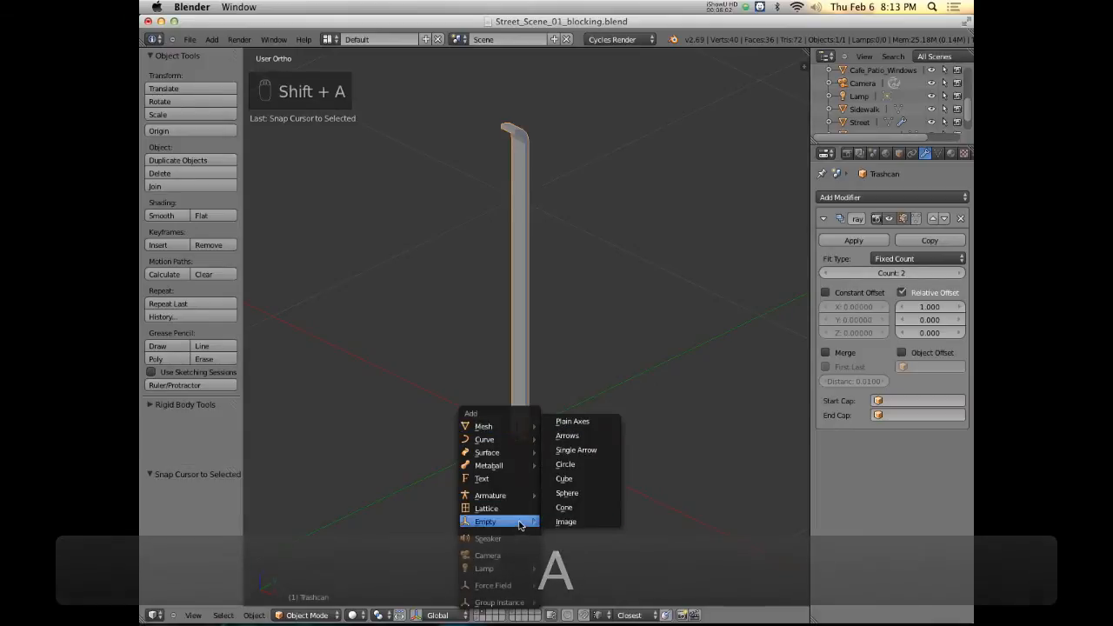
pyautogui.click(601, 423)
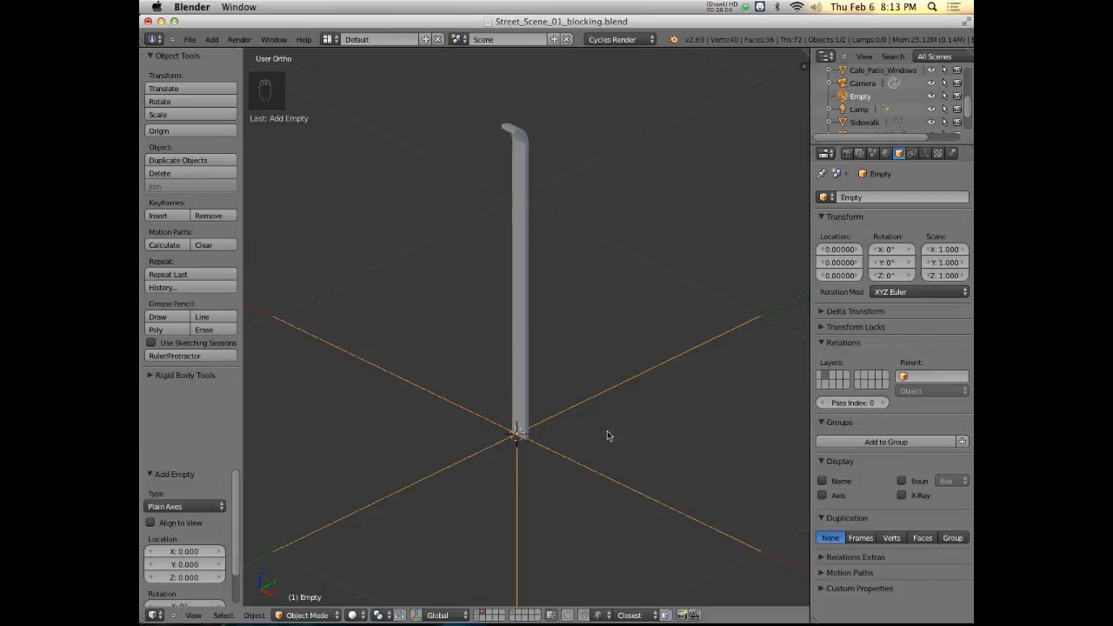
# Rename the new empty as Trashcan_Array_Empty
pyautogui.doubleClick(860, 97)
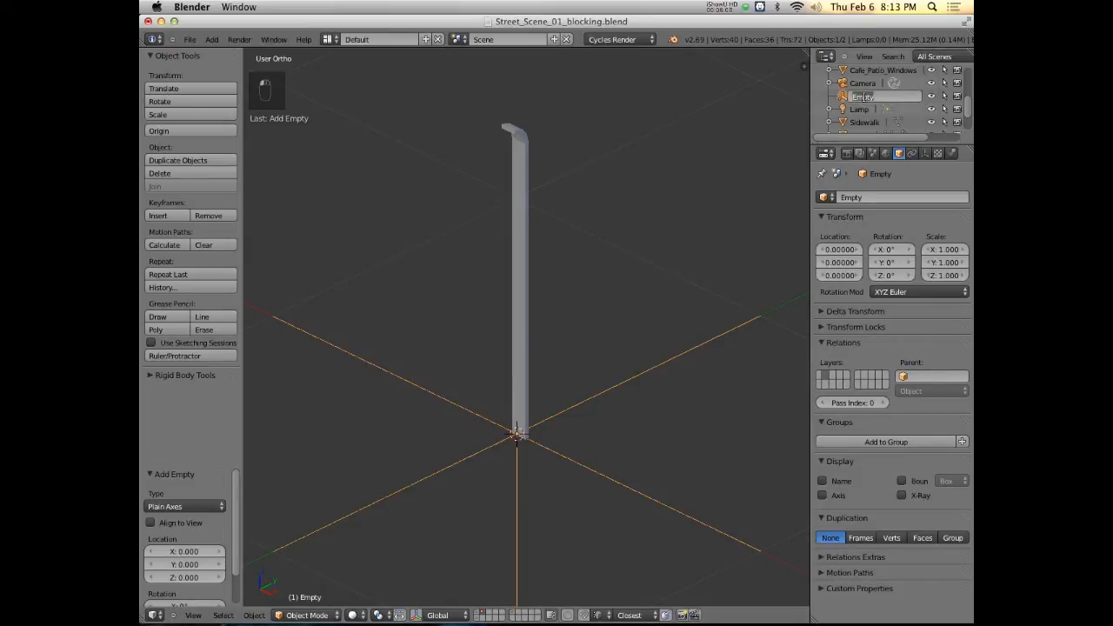
pyautogui.press('Left')
pyautogui.write('Terashcan')
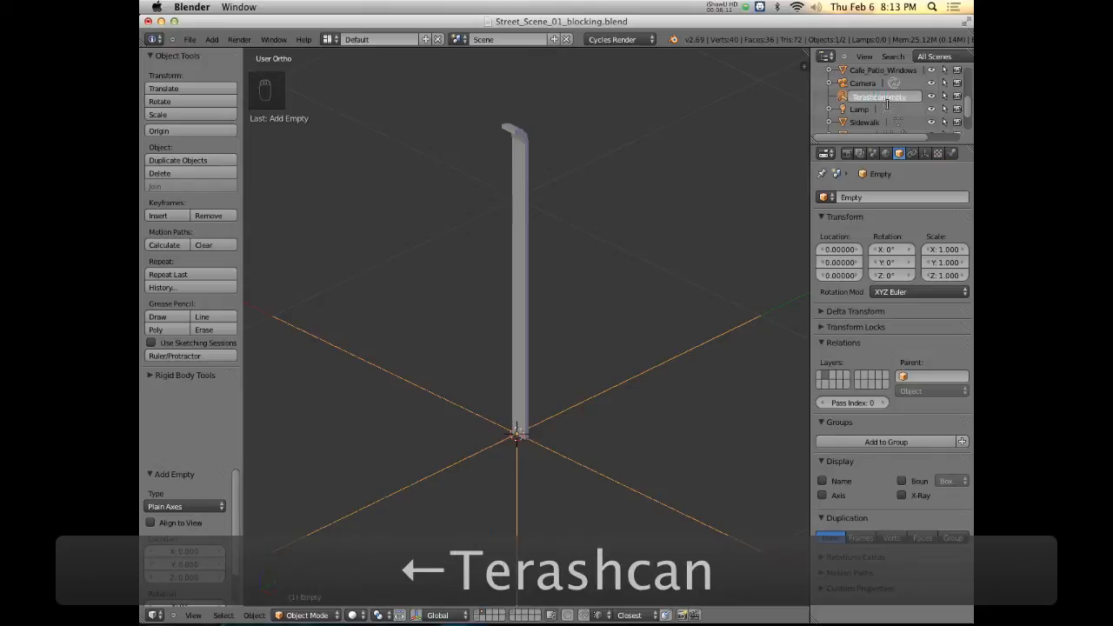
pyautogui.press('Left')
pyautogui.press('Left')
pyautogui.press('Left')
pyautogui.press('Left')
pyautogui.press('Left')
pyautogui.press('Left')
pyautogui.press('Left')
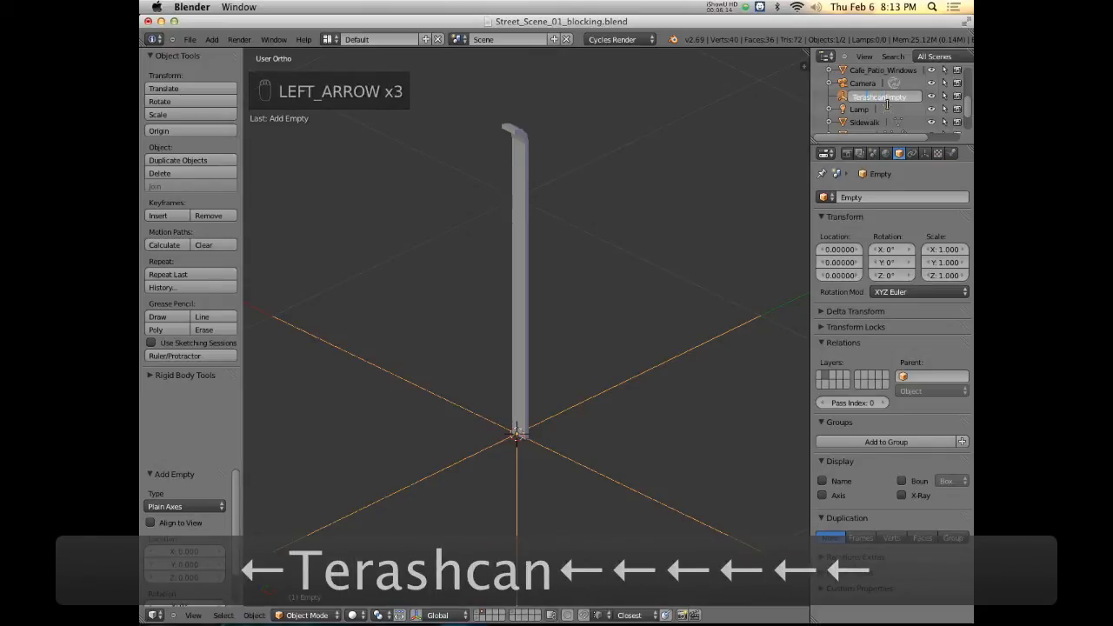
pyautogui.press('Right')
pyautogui.press('Right')
pyautogui.press('Right')
pyautogui.press('Right')
pyautogui.press('Right')
pyautogui.press('Right')
pyautogui.press('Right')
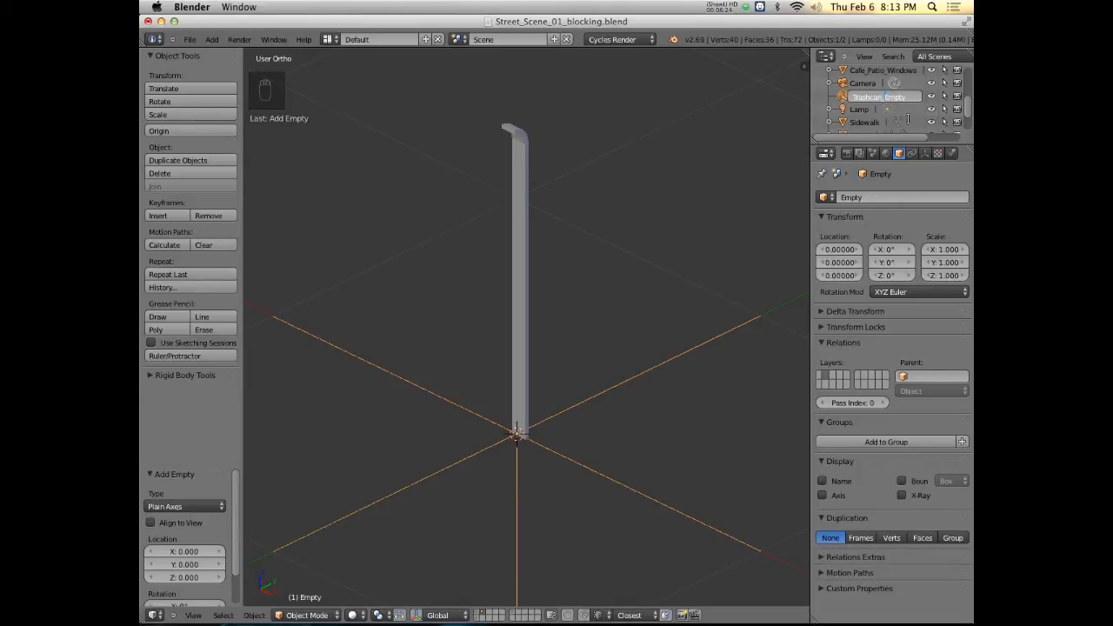
pyautogui.write('Array')
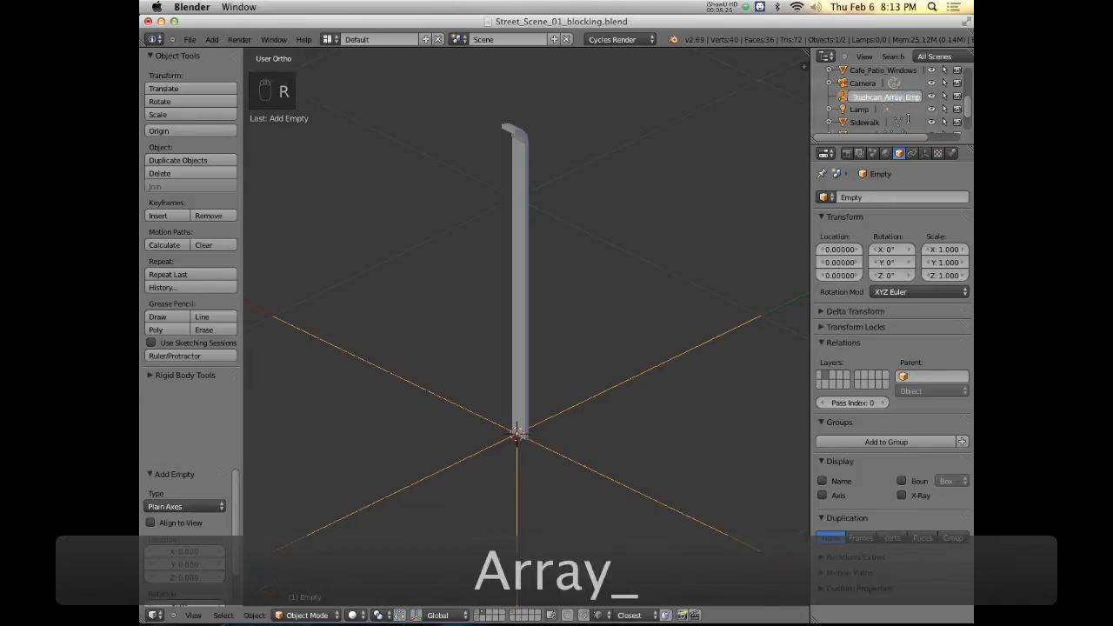
pyautogui.press('Return')
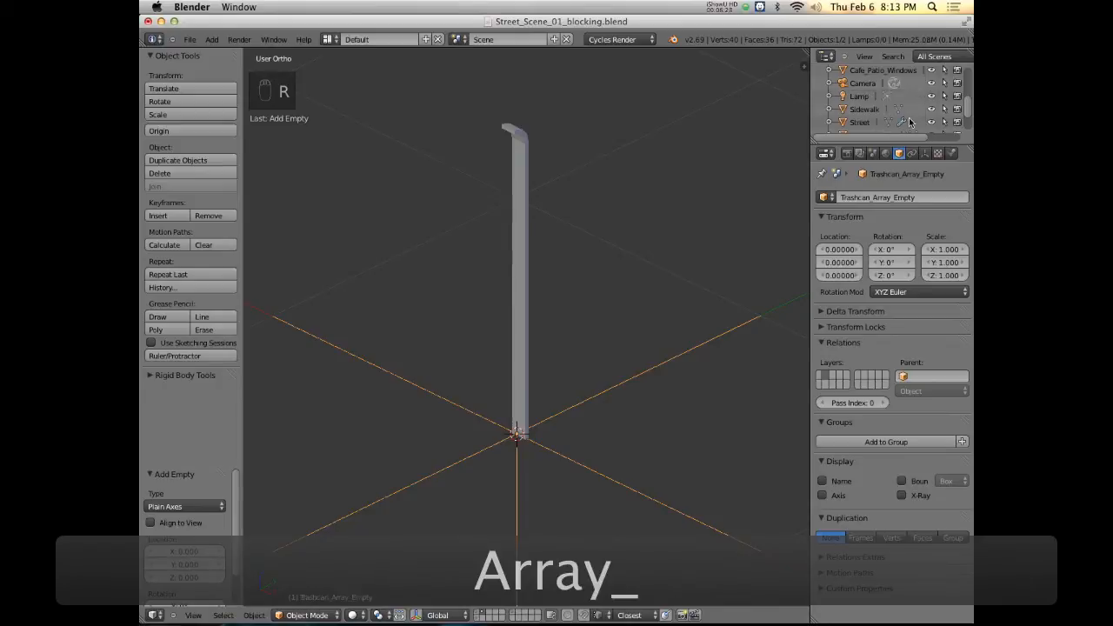
# Select the slat and enable Object Offset in its Array modifier, using Trashcan_Array_Empty as the offset object
pyautogui.scroll(-2, 549, 431)
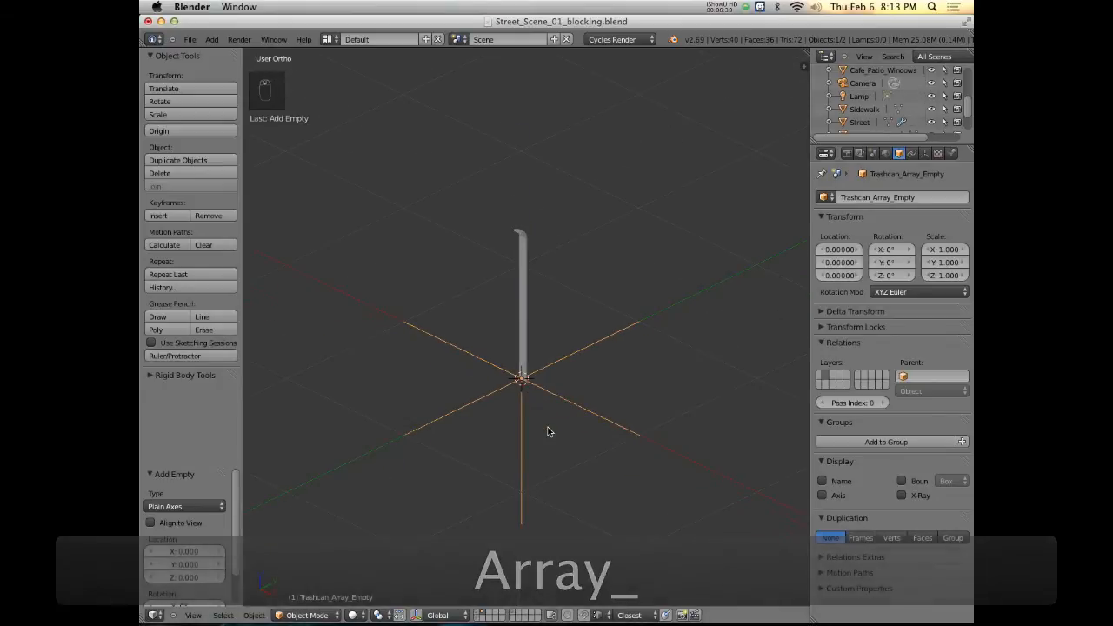
pyautogui.rightClick(524, 316)
pyautogui.moveTo(500, 323)
pyautogui.mouseDown(button='middle')
pyautogui.moveTo(450, 308)
pyautogui.moveTo(546, 301)
pyautogui.moveTo(566, 314)
pyautogui.moveTo(547, 326)
pyautogui.mouseUp(button='middle')
pyautogui.click(903, 353)
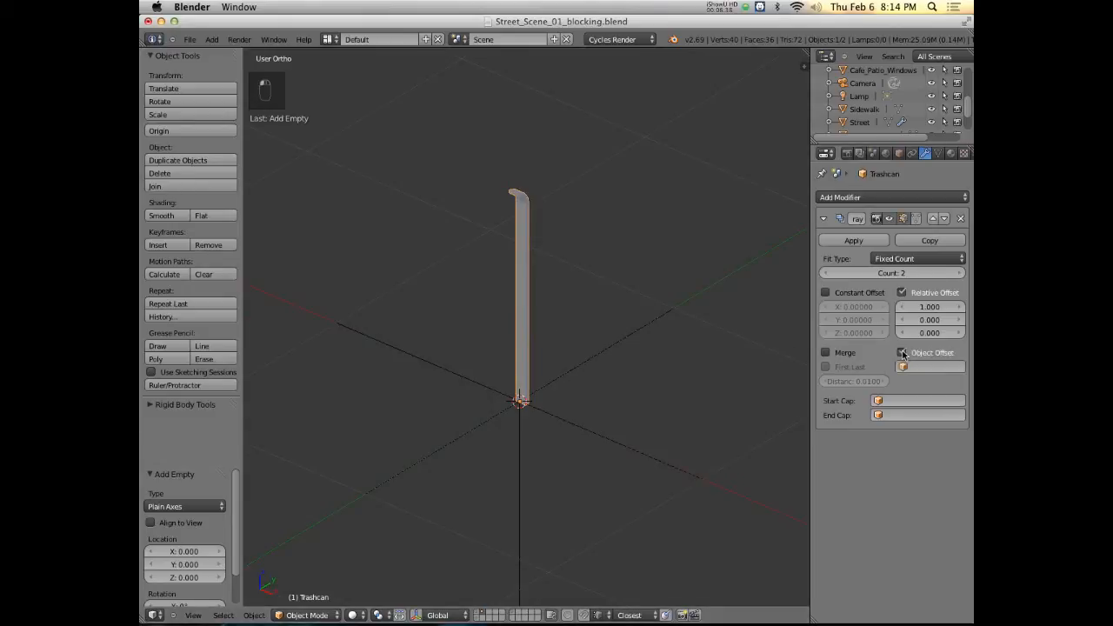
pyautogui.click(905, 368)
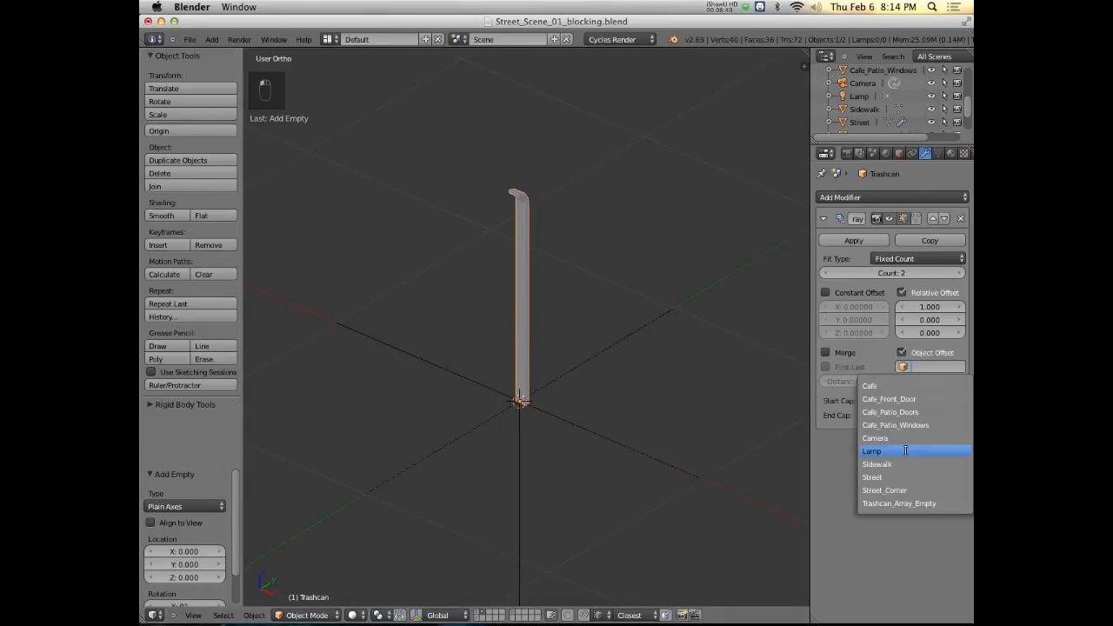
pyautogui.click(903, 504)
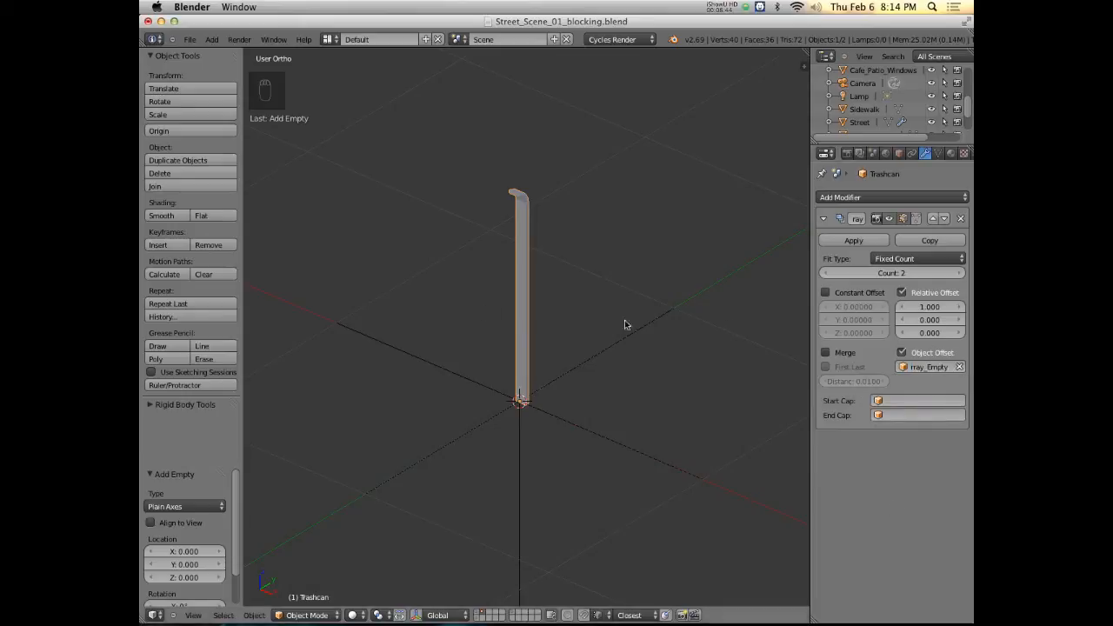
# Disable Relative Offset in the slat's Array modifier
pyautogui.moveTo(481, 261); pyautogui.dragTo(565, 254, button='middle')
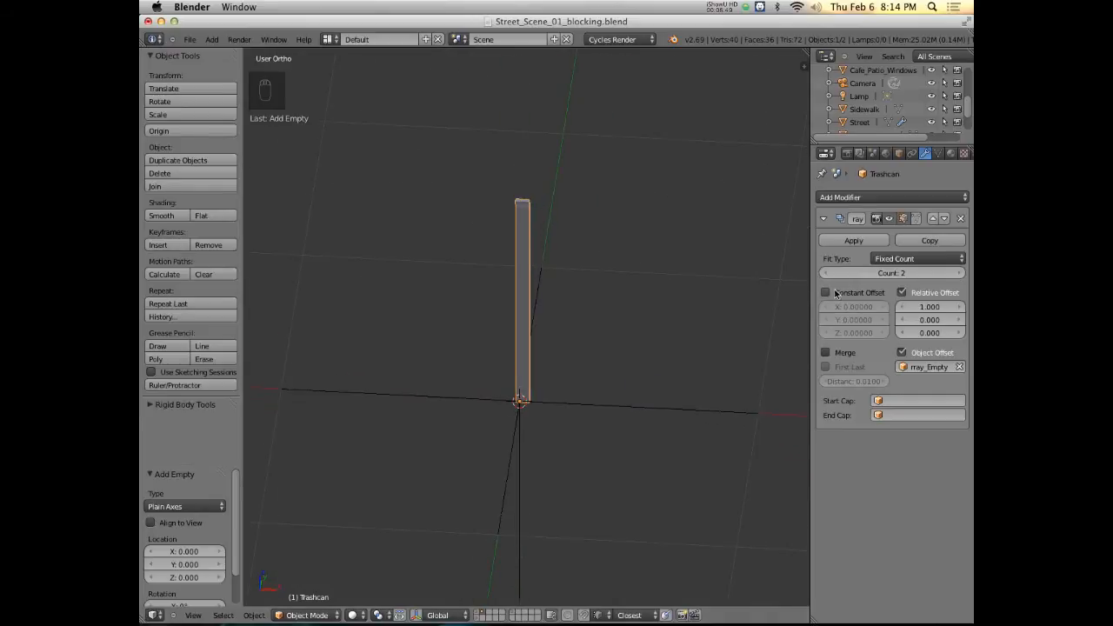
pyautogui.click(902, 293)
pyautogui.moveTo(570, 320); pyautogui.dragTo(768, 345, button='middle')
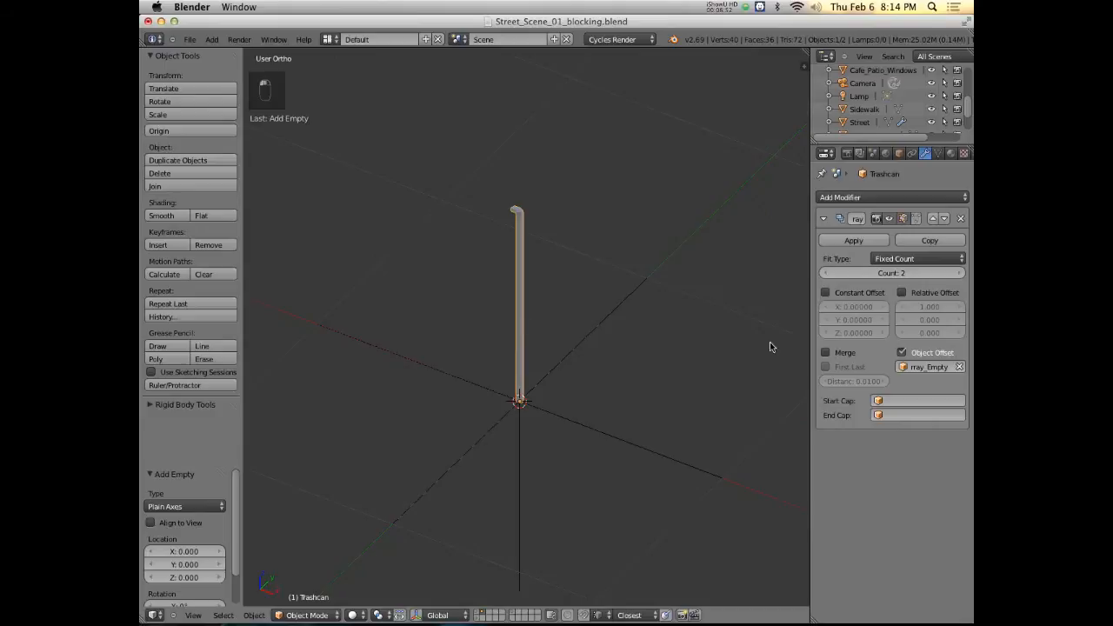
pyautogui.moveTo(896, 276)
pyautogui.mouseDown()
pyautogui.moveTo(921, 276)
pyautogui.moveTo(892, 276)
pyautogui.mouseUp()
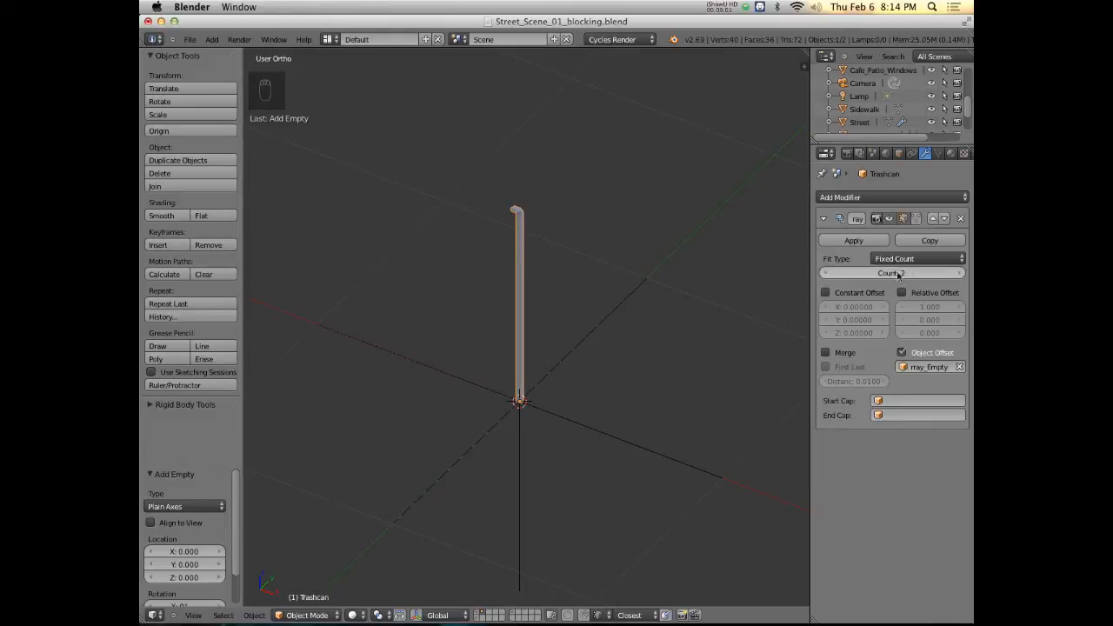
# Select the array empty and rotate it by 10 degrees in the top view
pyautogui.rightClick(578, 423)
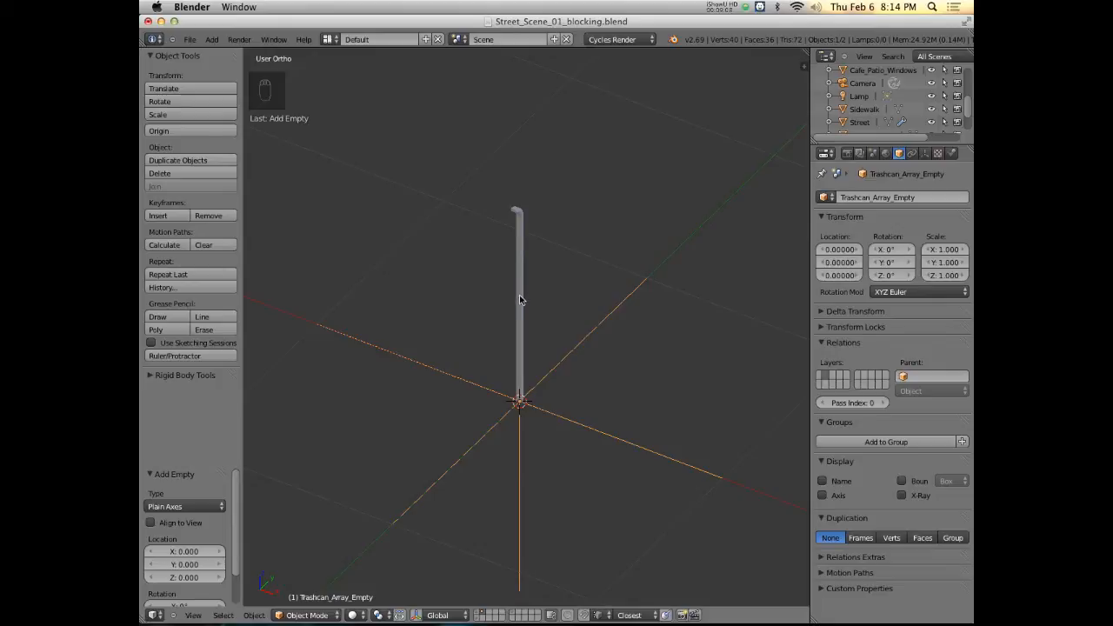
pyautogui.moveTo(519, 329); pyautogui.dragTo(558, 252, button='middle')
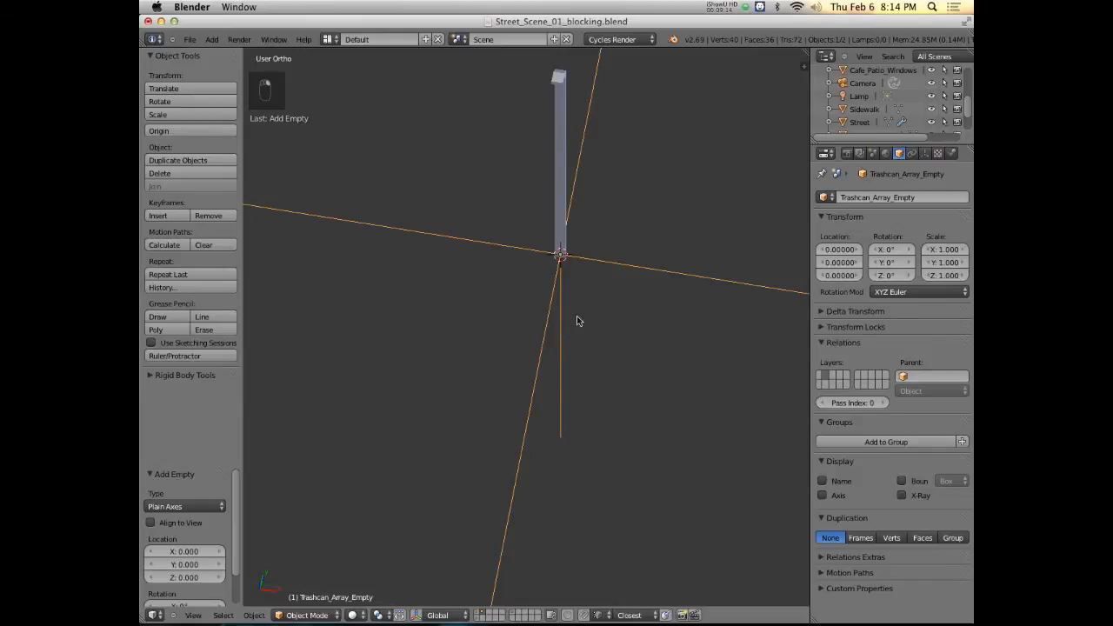
pyautogui.moveTo(574, 316); pyautogui.dragTo(551, 345, button='middle')
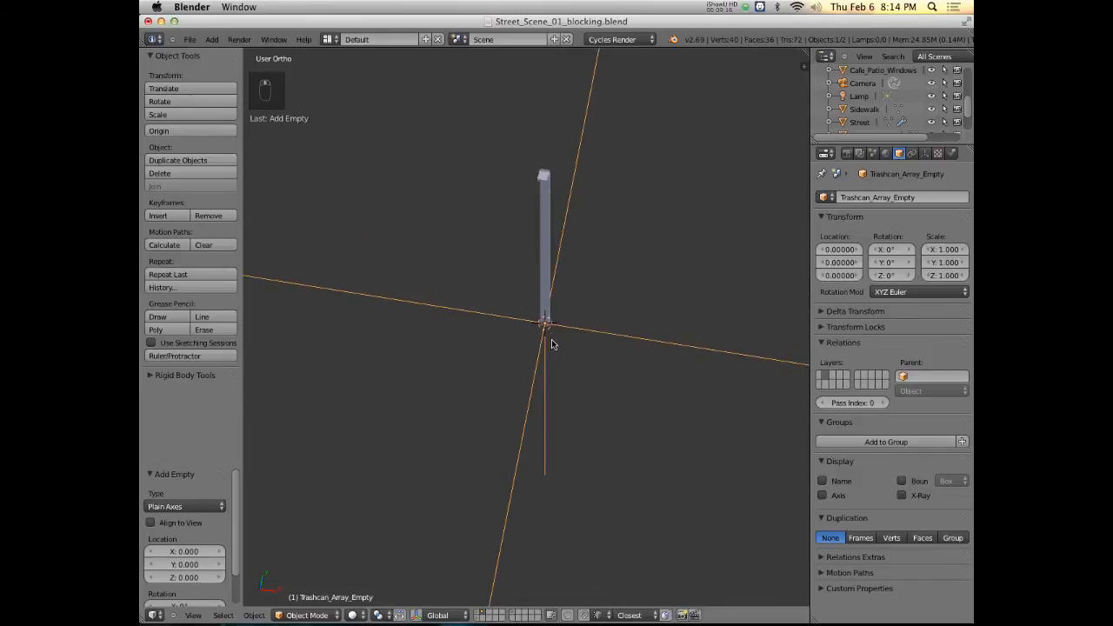
pyautogui.press('KP_7')
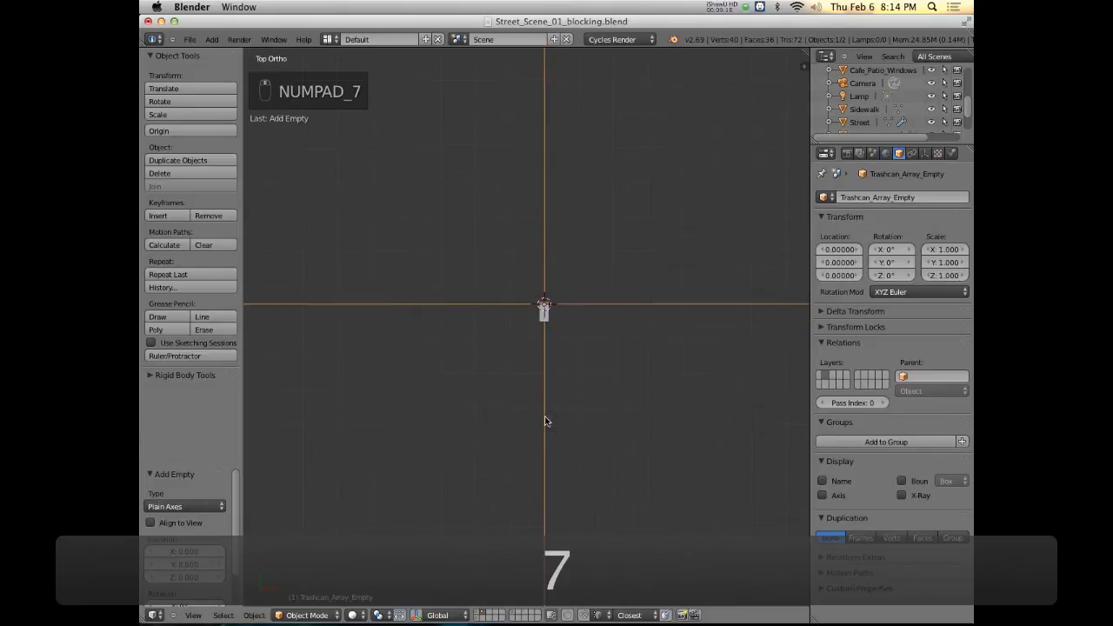
pyautogui.scroll(-4, 524, 405)
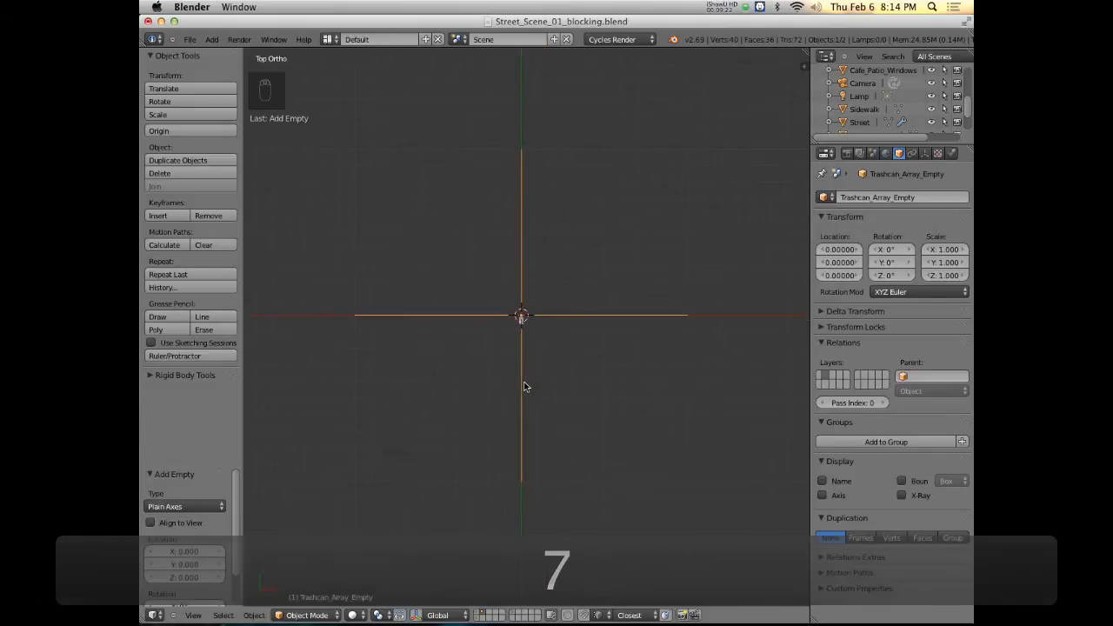
pyautogui.press('r')
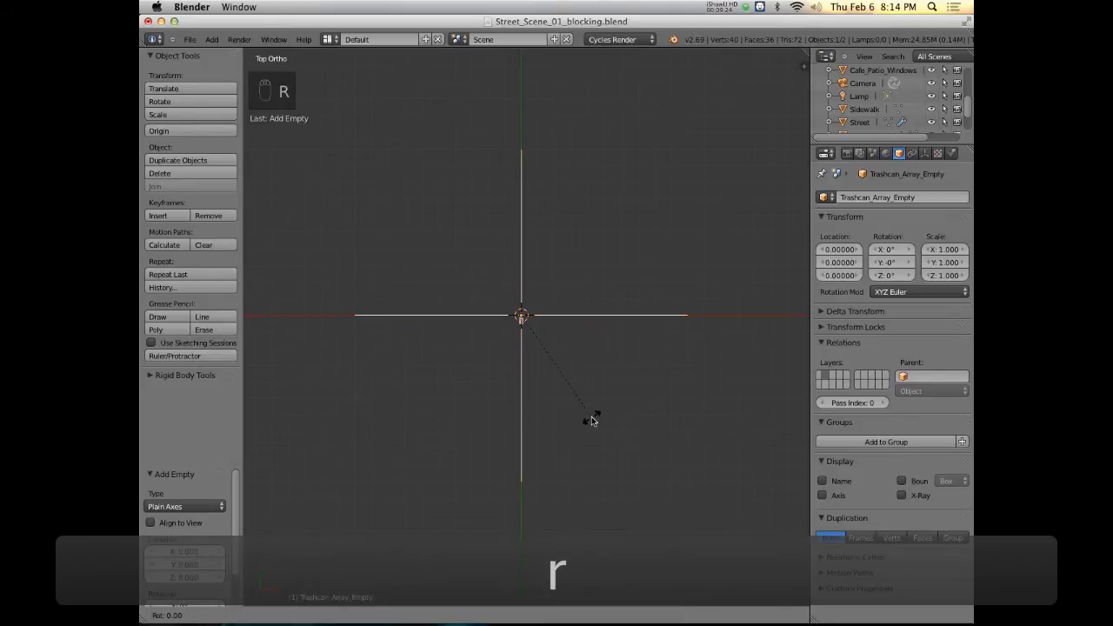
pyautogui.press('1')
pyautogui.press('0')
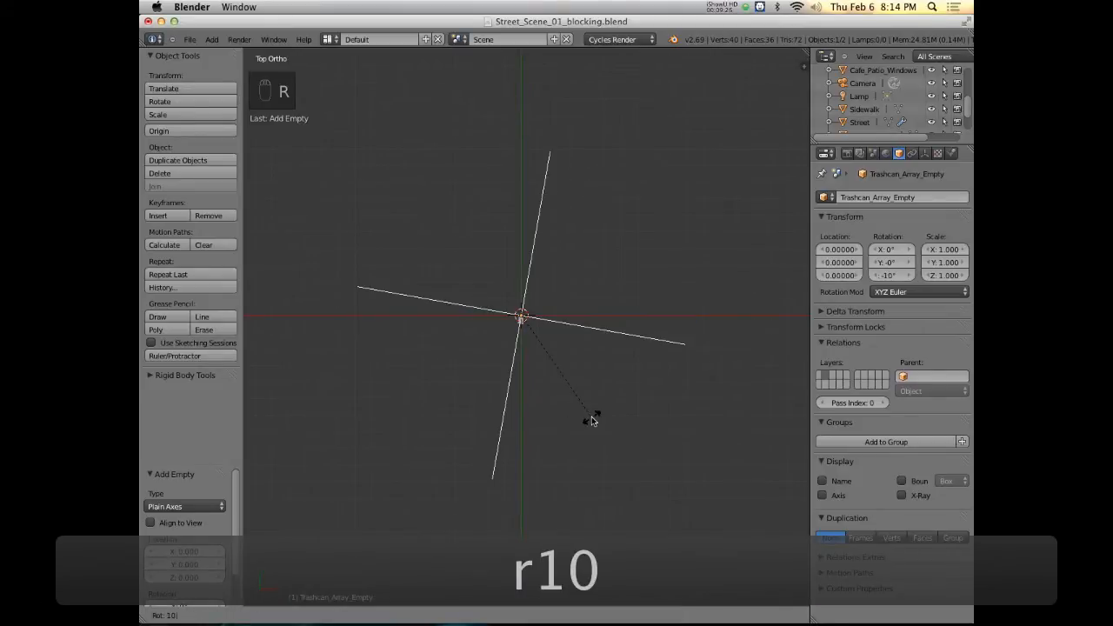
pyautogui.click(591, 420)
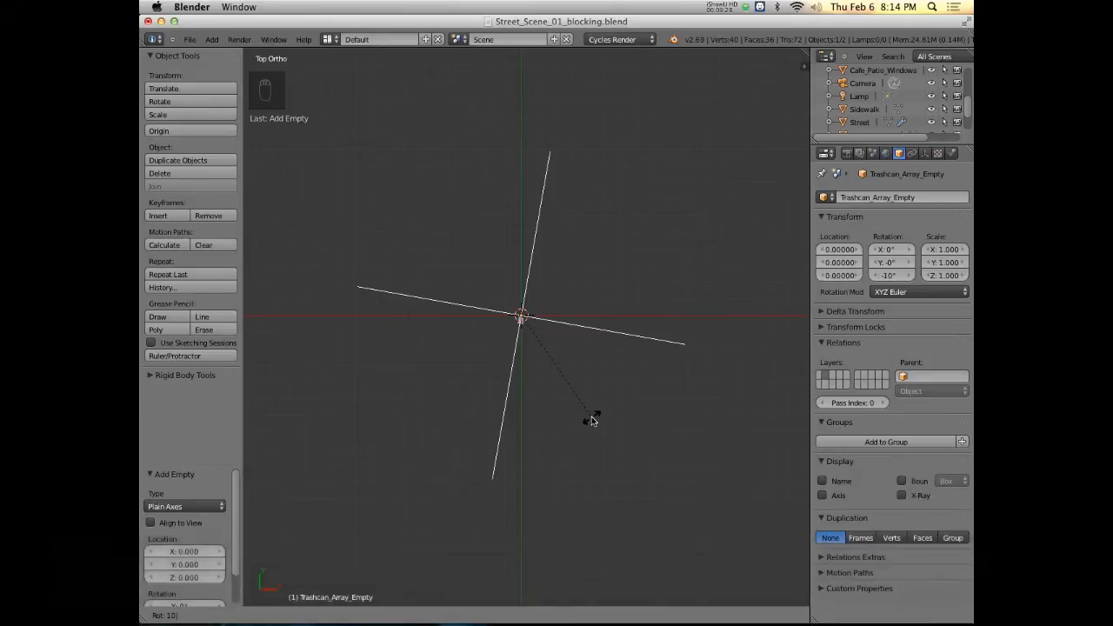
# Select the slat, examine its arrayed copies around the origin, and compare them with the trash can photo in Chrome
pyautogui.scroll(5, 532, 344)
pyautogui.rightClick(497, 274)
pyautogui.moveTo(495, 276); pyautogui.dragTo(541, 477, button='middle')
pyautogui.keyDown('shift'); pyautogui.moveTo(522, 184); pyautogui.dragTo(549, 391, button='middle'); pyautogui.keyUp('shift')
pyautogui.moveTo(553, 185); pyautogui.dragTo(602, 220, button='middle')
pyautogui.scroll(-3, 602, 294)
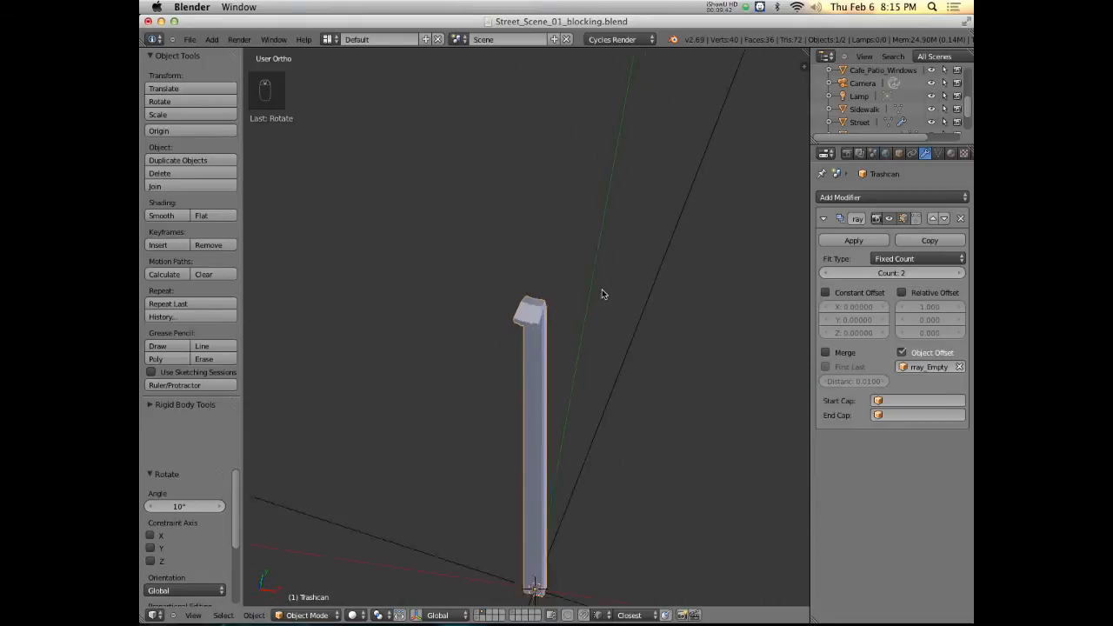
pyautogui.press('KP_7')
pyautogui.keyDown('shift'); pyautogui.moveTo(604, 429); pyautogui.dragTo(549, 215, button='middle'); pyautogui.keyUp('shift')
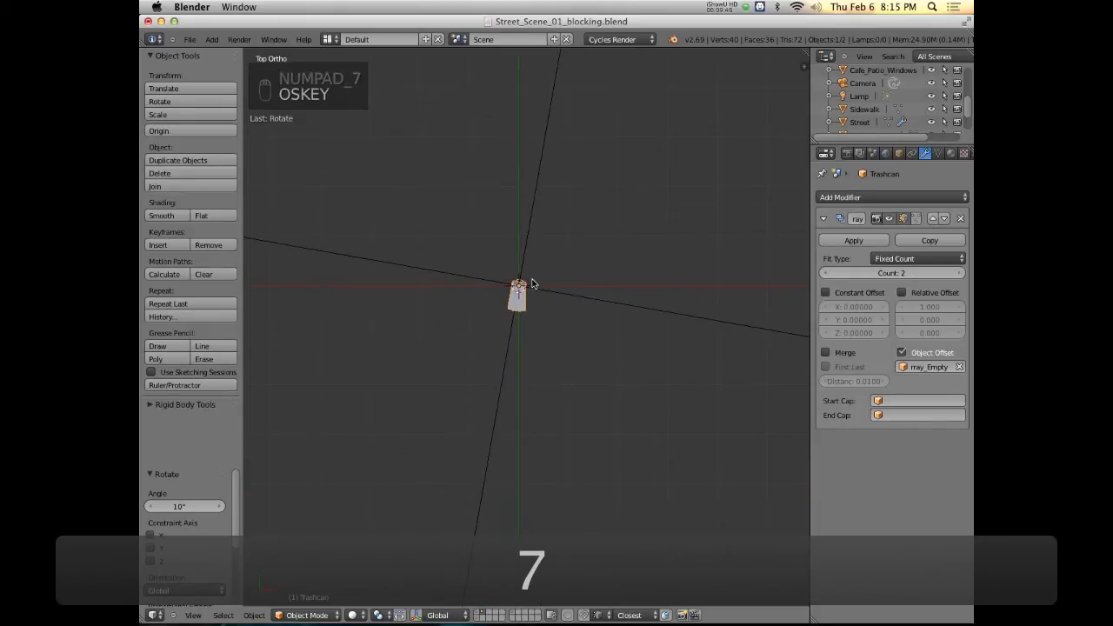
pyautogui.press('super+Tab')
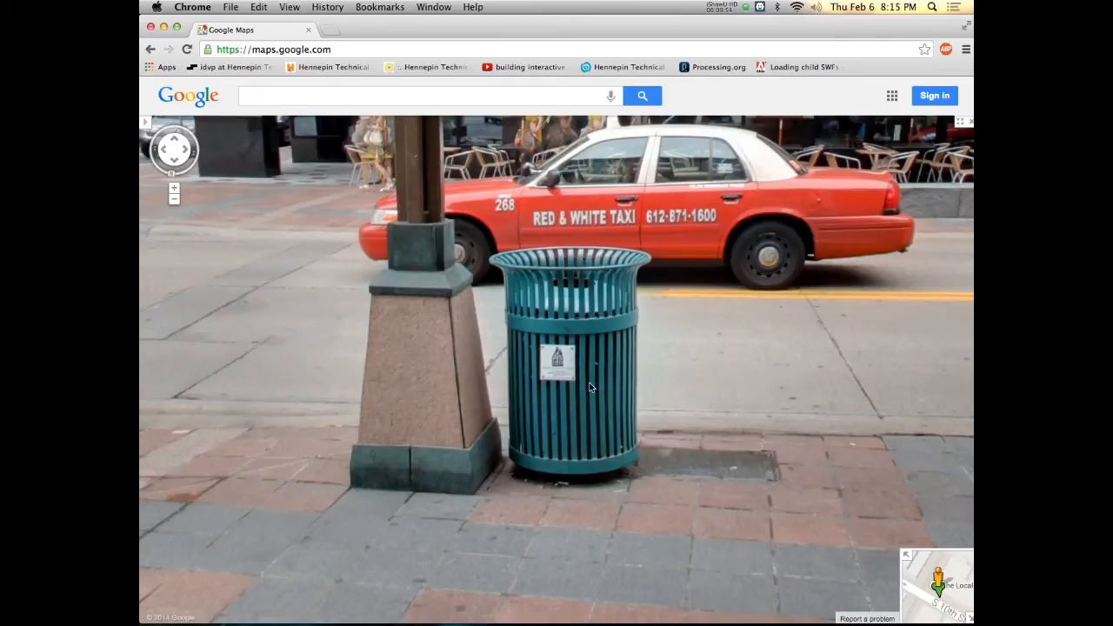
pyautogui.press('super+Tab')
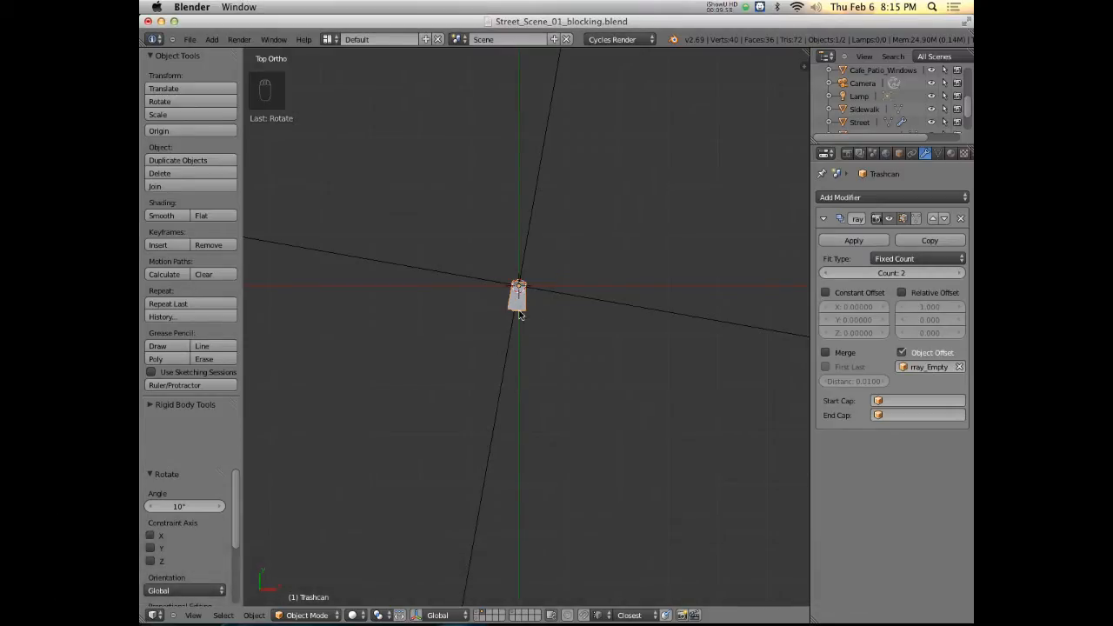
# Select the slat's entire mesh in Edit Mode and move it -0.4 along the global Y axis from the top view
pyautogui.press('Tab')
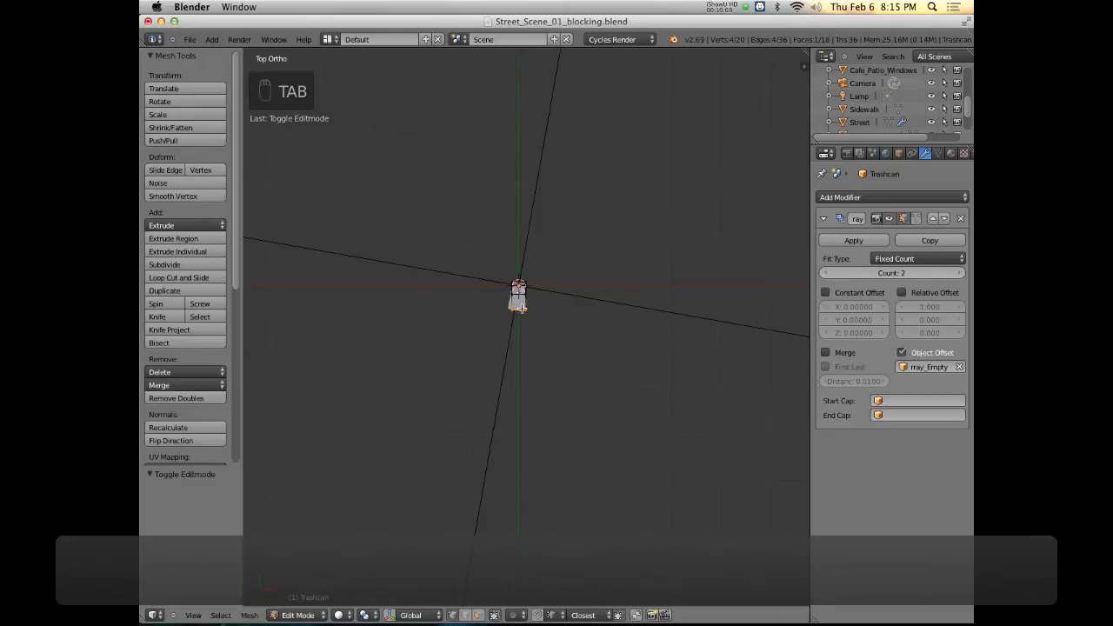
pyautogui.moveTo(563, 380); pyautogui.dragTo(536, 386, button='middle')
pyautogui.press('a')
pyautogui.press('a')
pyautogui.press('a')
pyautogui.press('a')
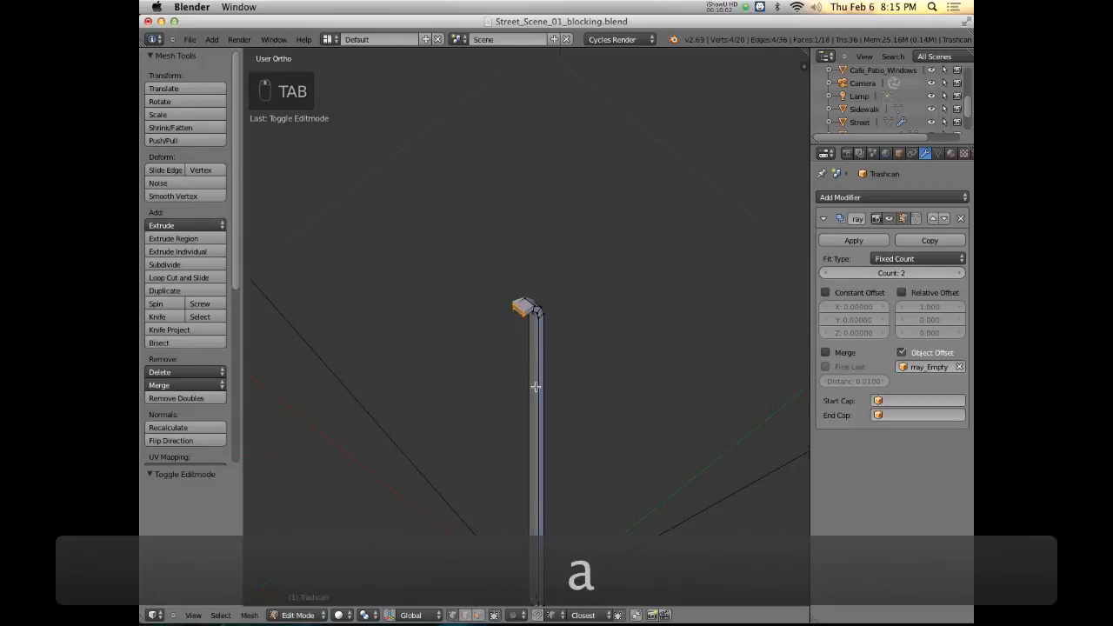
pyautogui.press('KP_3')
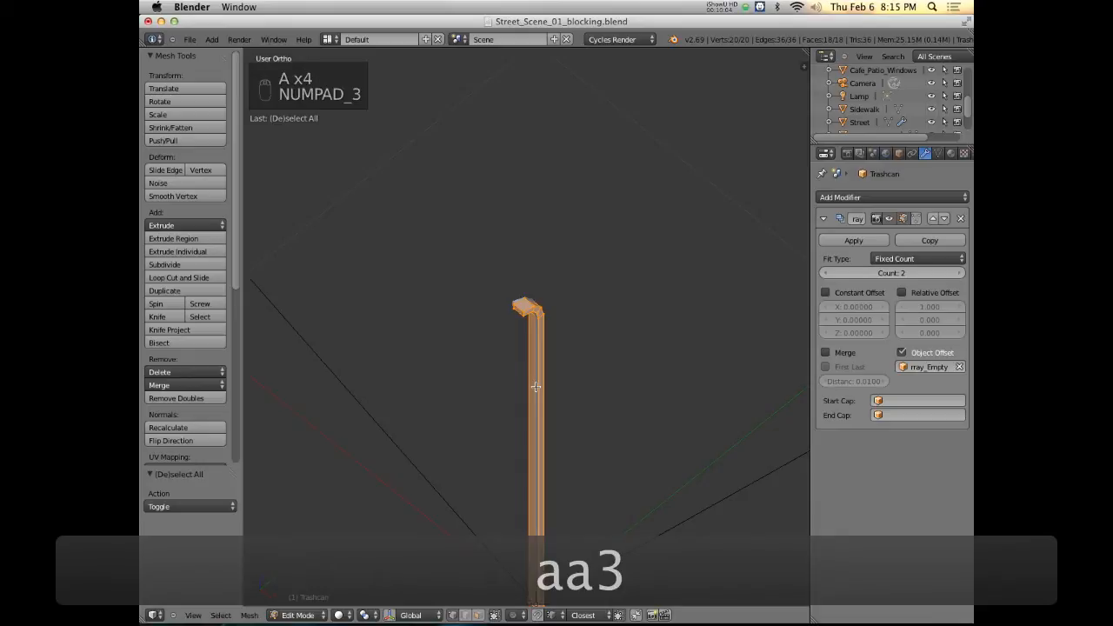
pyautogui.press('KP_7')
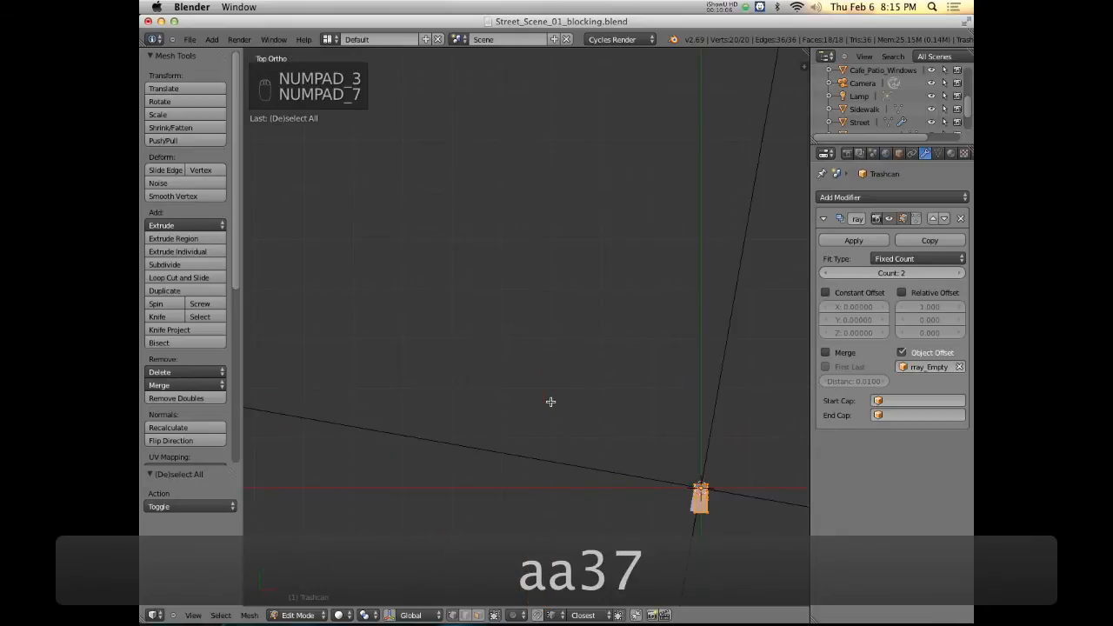
pyautogui.keyDown('shift'); pyautogui.moveTo(677, 331); pyautogui.dragTo(494, 166, button='middle'); pyautogui.keyUp('shift')
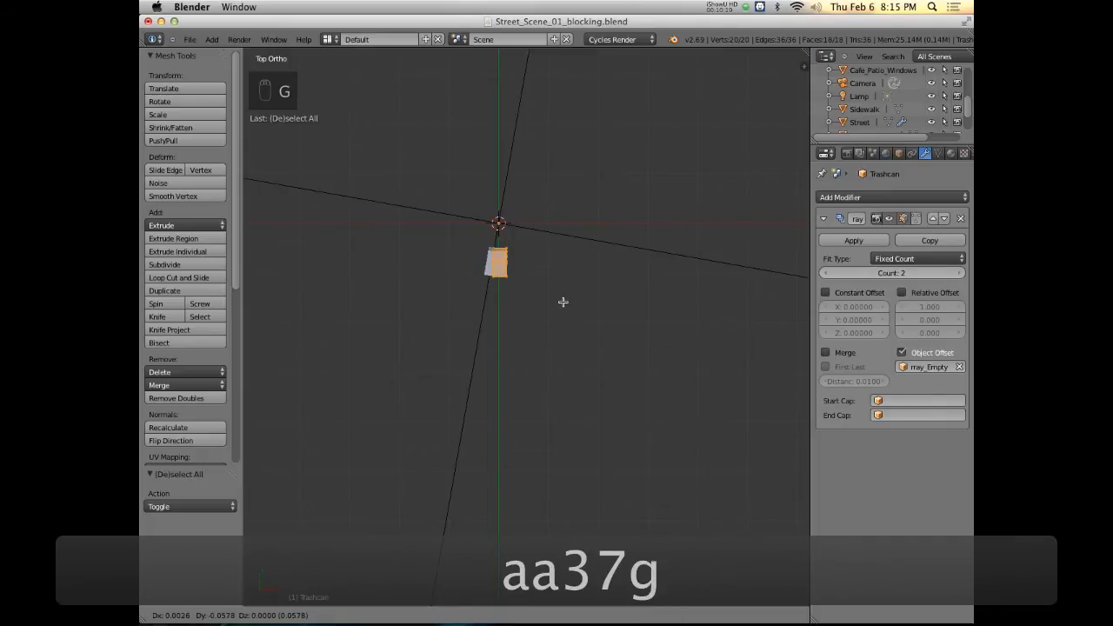
pyautogui.press('y')
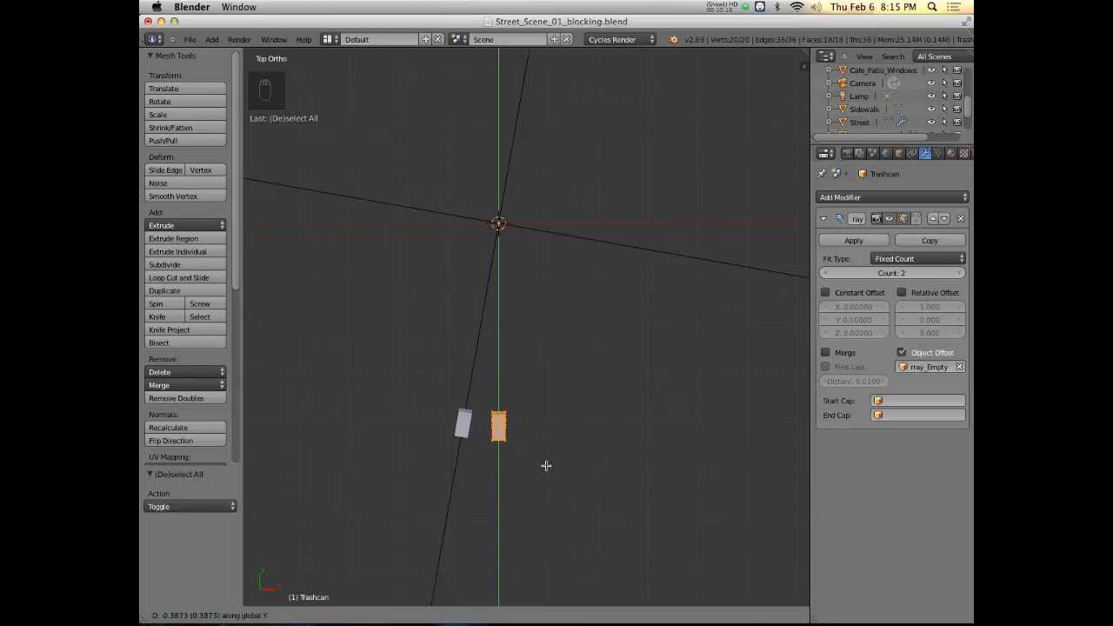
pyautogui.write('-.4')
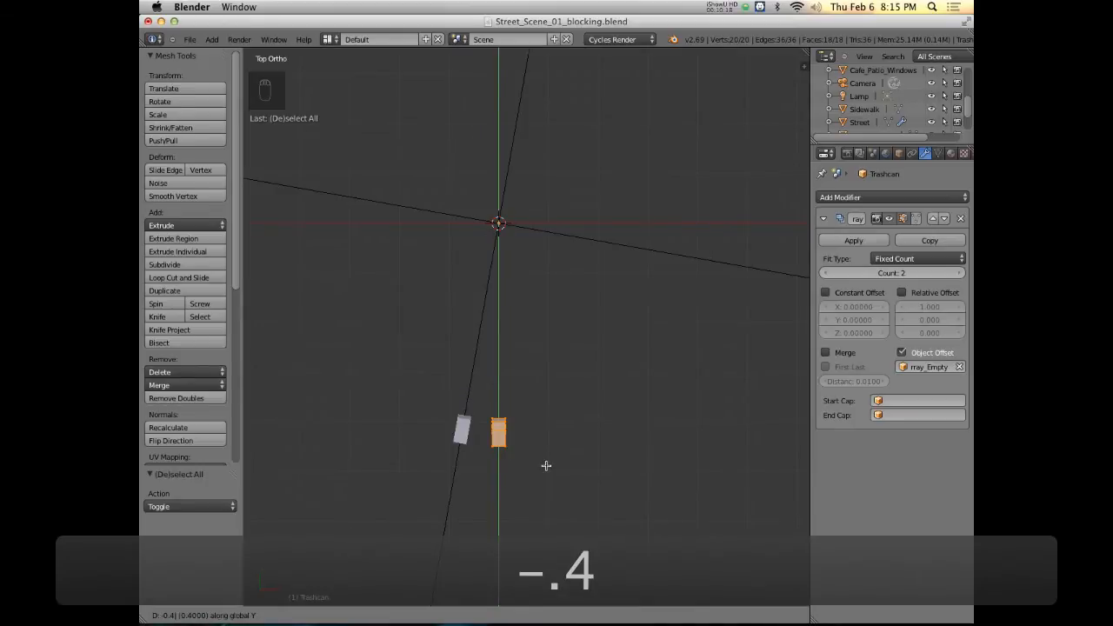
pyautogui.press('Return')
pyautogui.scroll(-2, 498, 415)
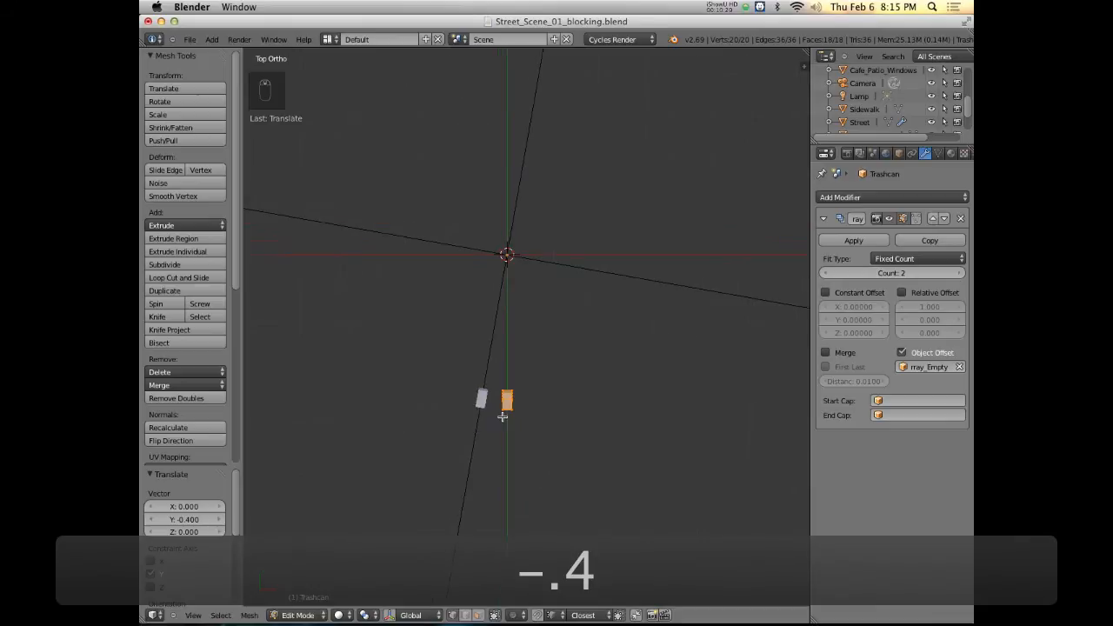
pyautogui.press('Tab')
# Inspect the array empty and the offset slats, then raise the slat's Array modifier count to 7
pyautogui.moveTo(547, 405); pyautogui.dragTo(418, 426, button='middle')
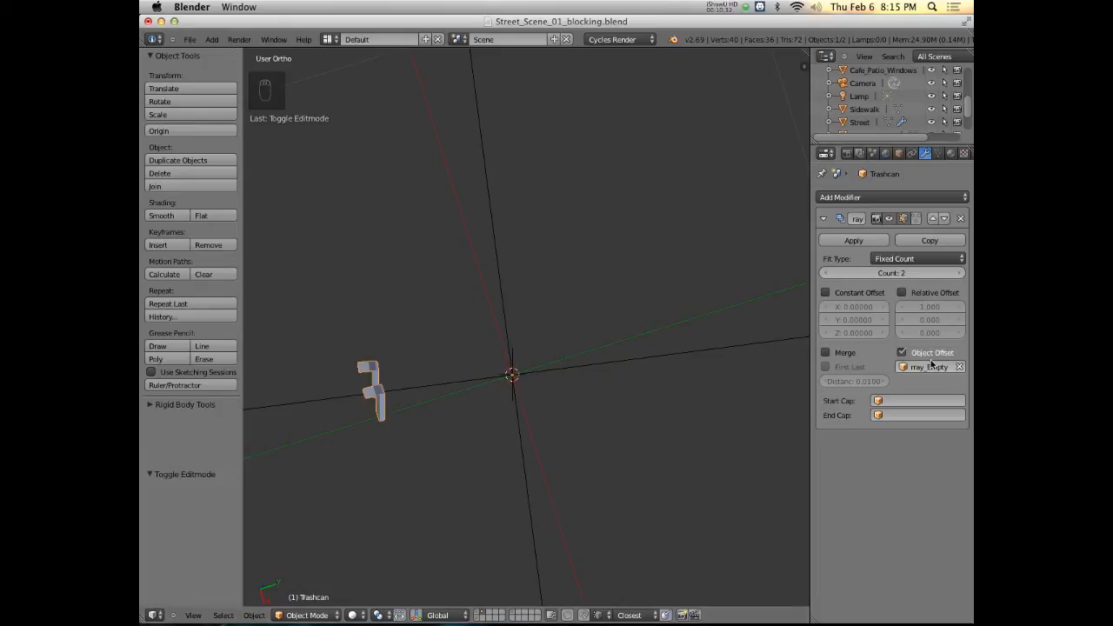
pyautogui.rightClick(519, 435)
pyautogui.moveTo(512, 447); pyautogui.dragTo(570, 359, button='middle')
pyautogui.moveTo(451, 388); pyautogui.dragTo(474, 330, button='middle')
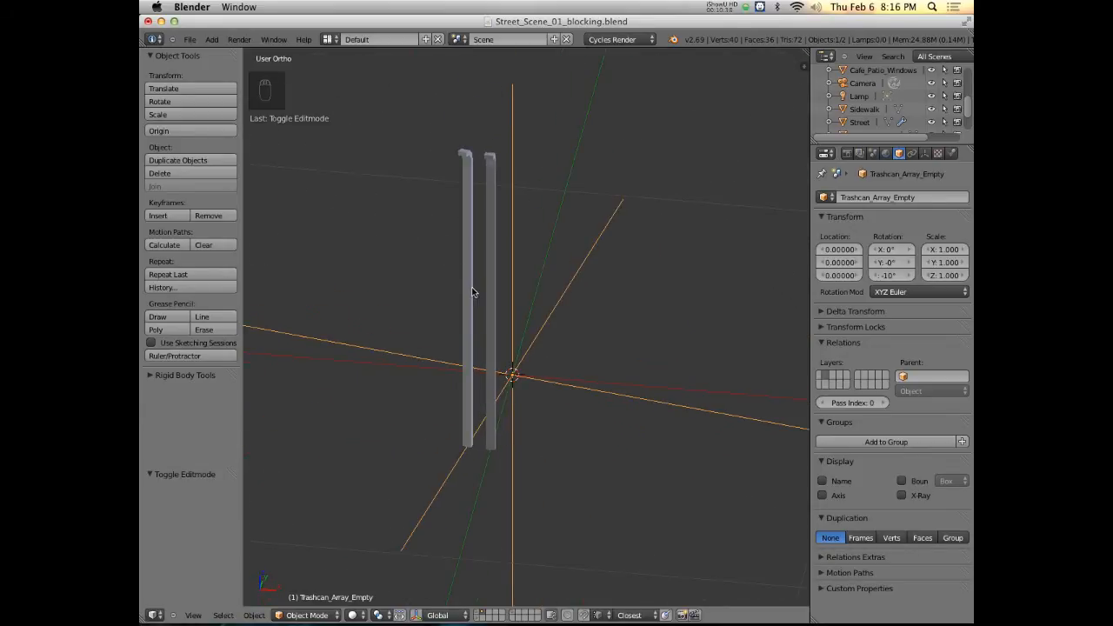
pyautogui.rightClick(471, 292)
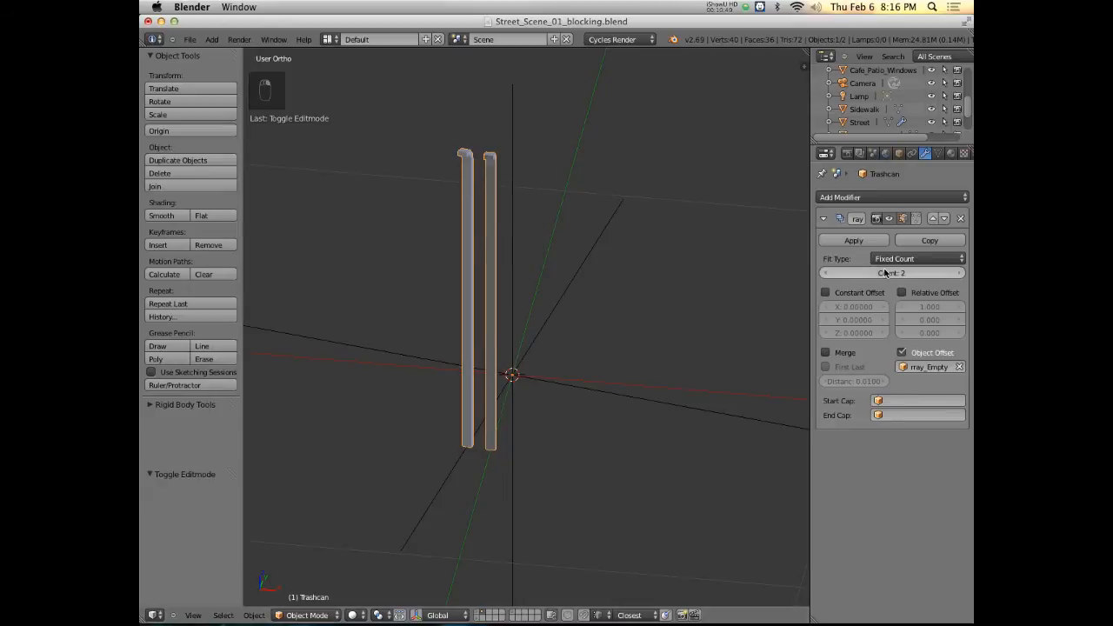
pyautogui.click(956, 274)
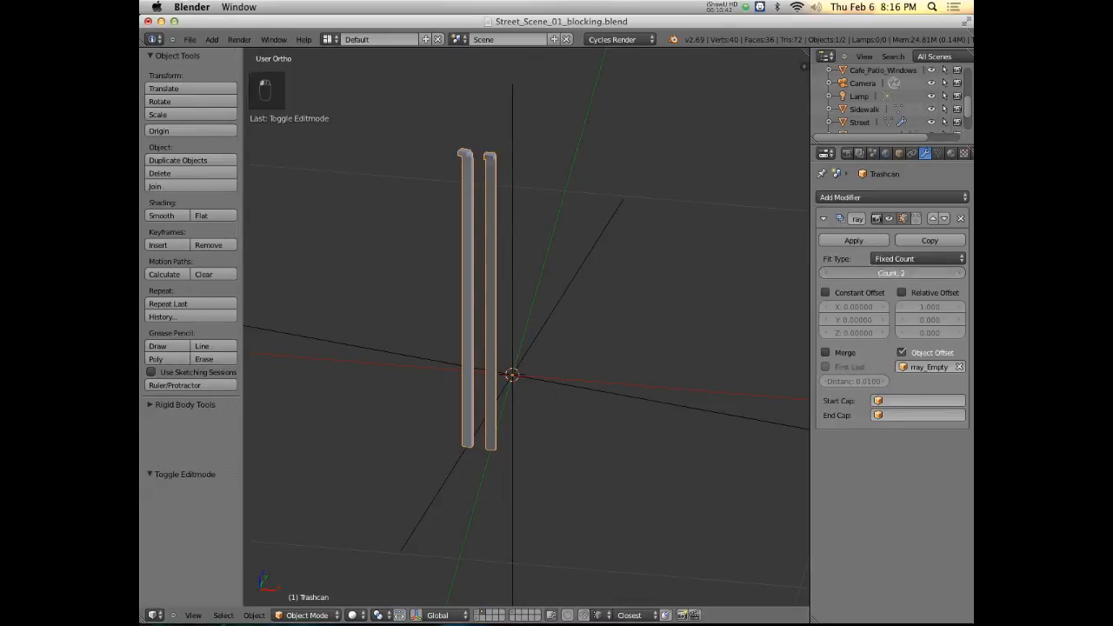
pyautogui.click(959, 275)
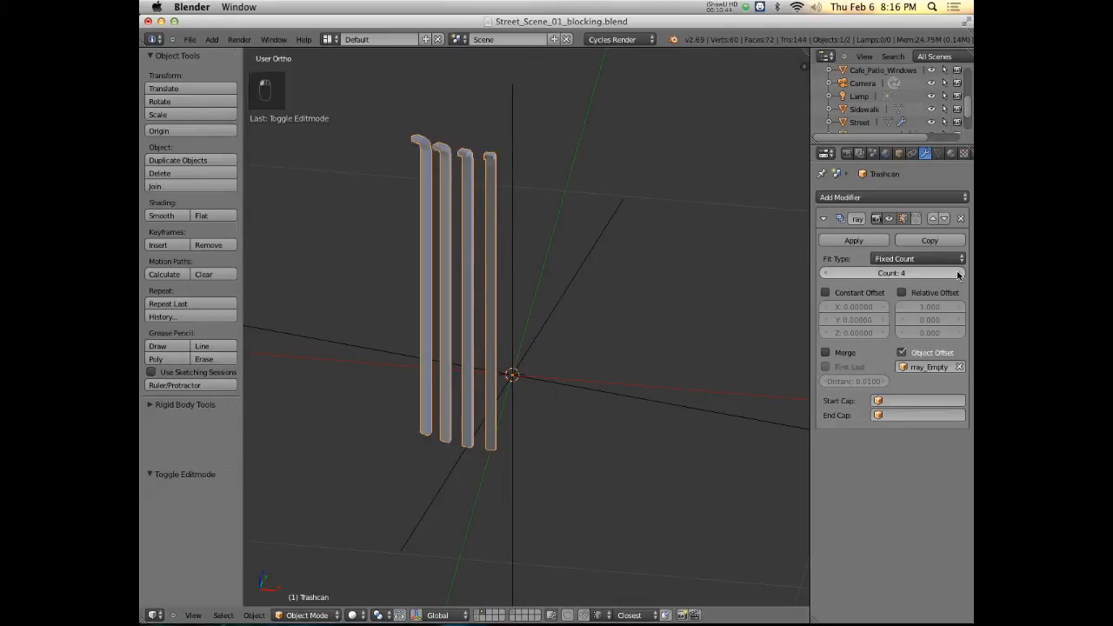
pyautogui.click(959, 275)
pyautogui.click(958, 275)
pyautogui.click(958, 275)
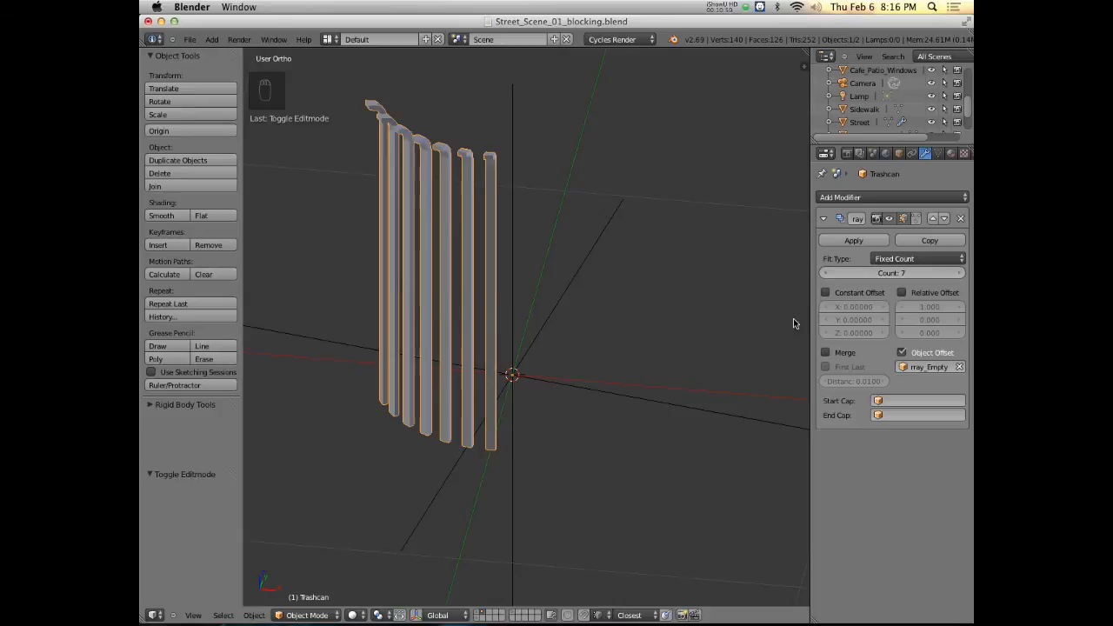
# Set the slat's Array modifier count to 36
pyautogui.click(889, 274)
pyautogui.write('36')
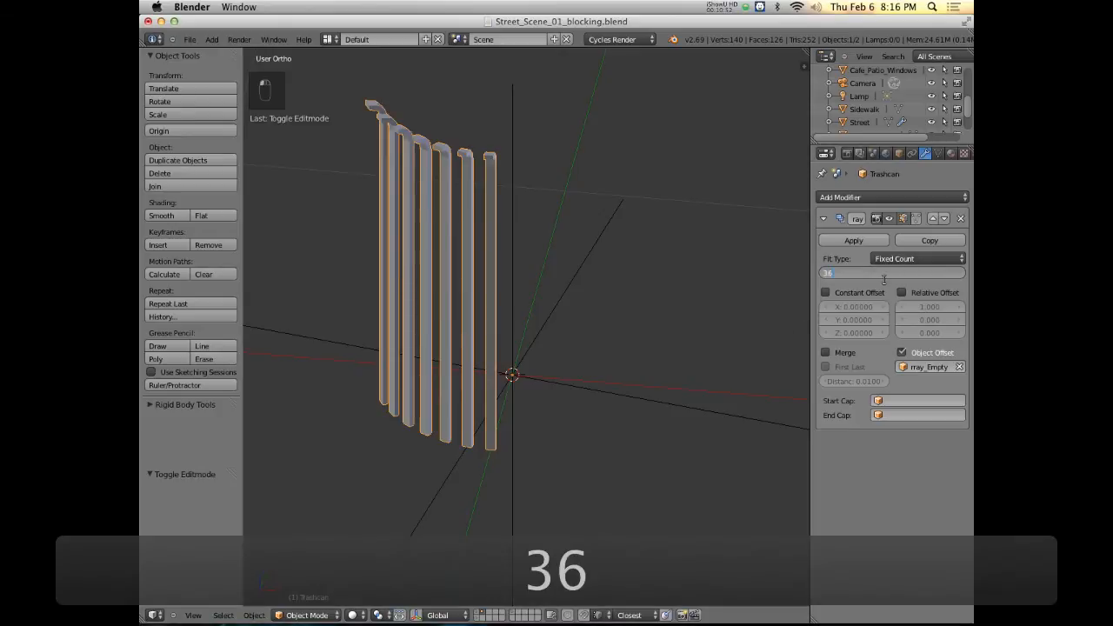
pyautogui.press('Return')
pyautogui.scroll(-5, 544, 231)
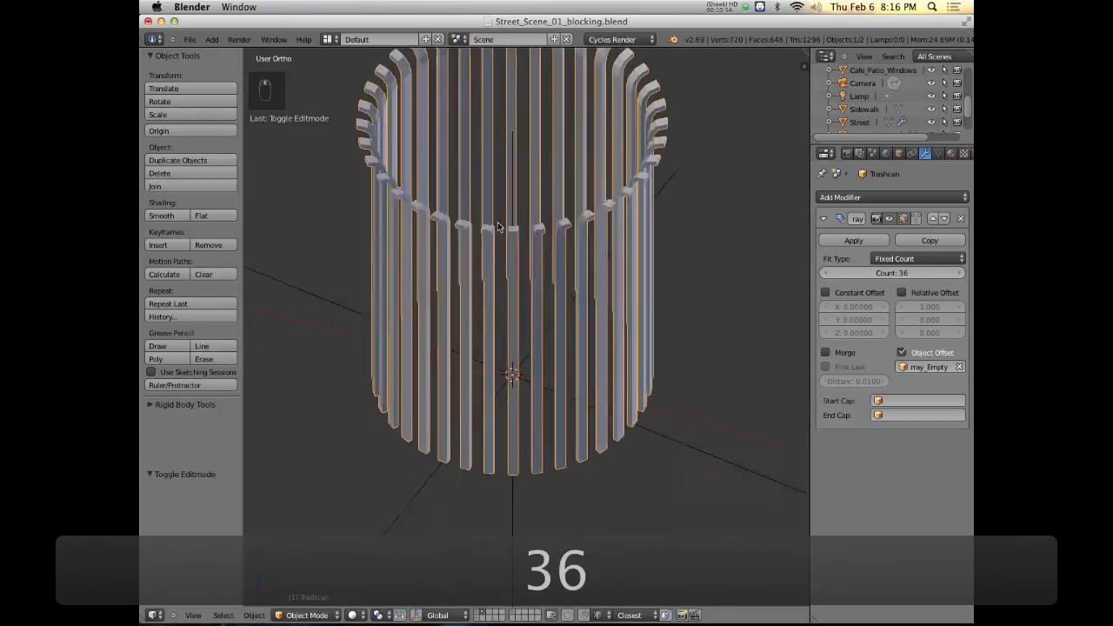
# Examine the ring of slats from the side and from the top, checking the can's width and slat spacing
pyautogui.moveTo(550, 241)
pyautogui.mouseDown(button='middle')
pyautogui.moveTo(590, 235)
pyautogui.moveTo(553, 248)
pyautogui.mouseUp(button='middle')
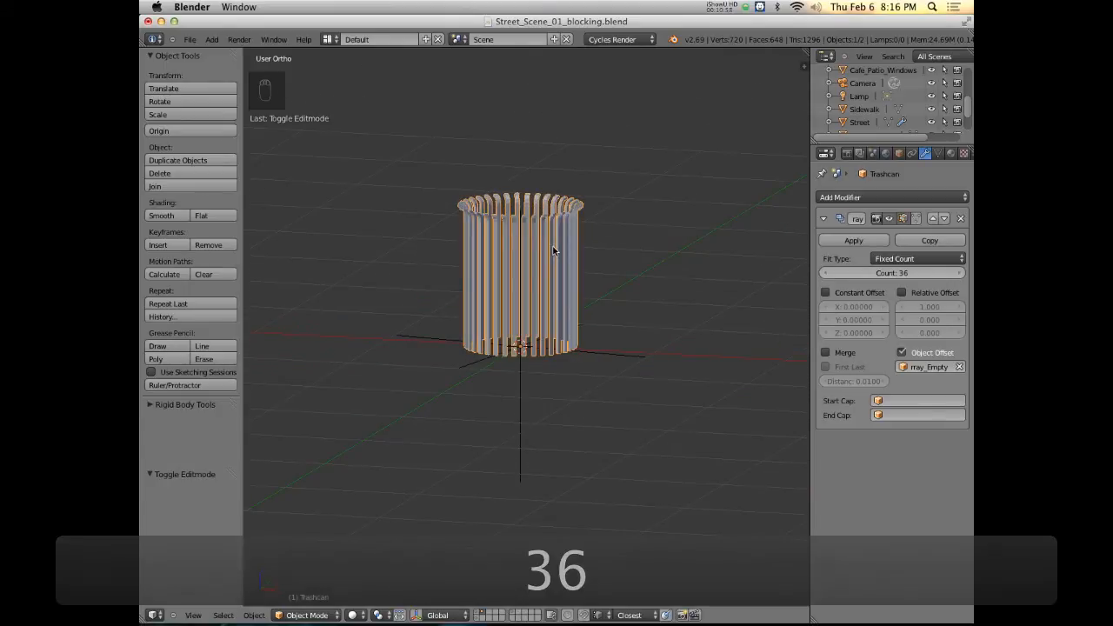
pyautogui.scroll(5, 551, 246)
pyautogui.scroll(-3, 546, 272)
pyautogui.moveTo(544, 306); pyautogui.dragTo(529, 353, button='middle')
pyautogui.scroll(2, 490, 310)
pyautogui.moveTo(491, 310); pyautogui.dragTo(535, 395, button='middle')
pyautogui.press('KP_7')
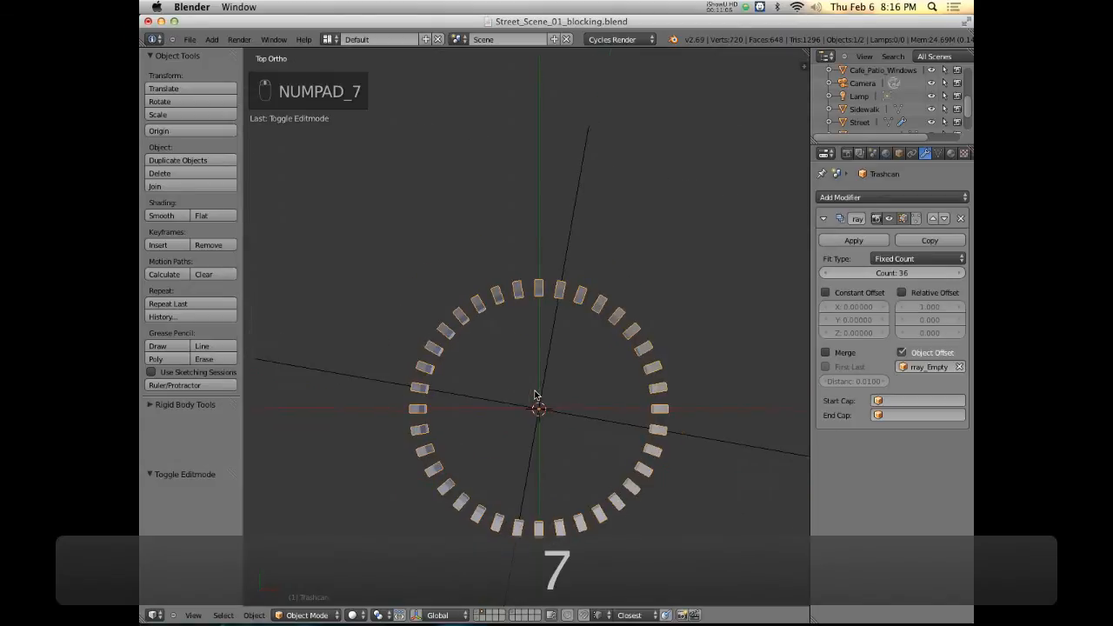
pyautogui.scroll(-3, 512, 385)
pyautogui.keyDown('shift'); pyautogui.scroll(-3, 548, 398); pyautogui.keyUp('shift')
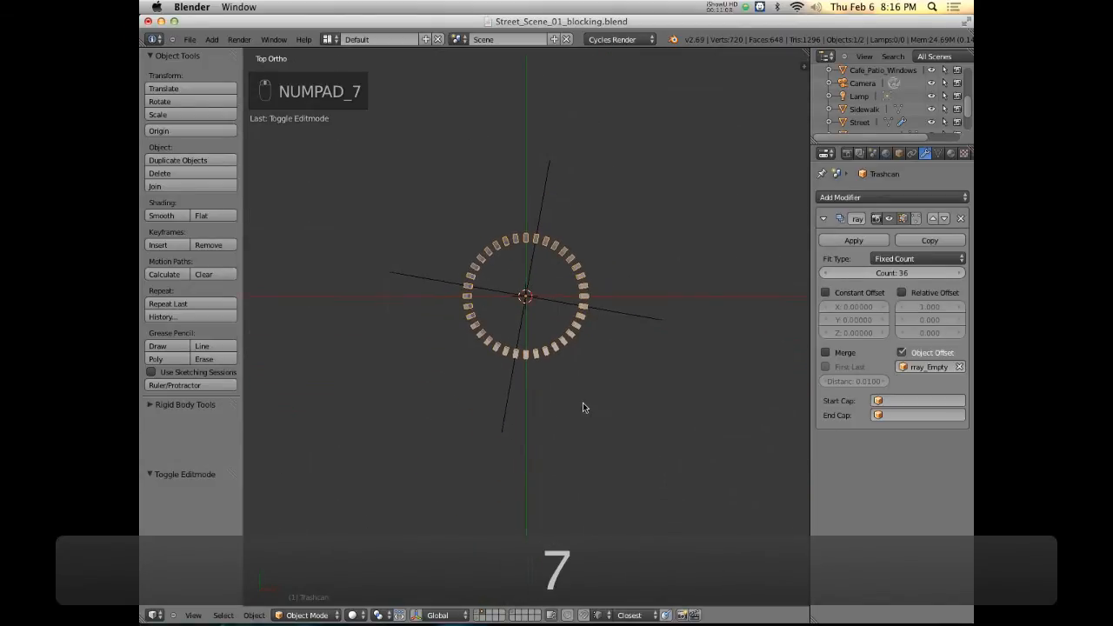
pyautogui.moveTo(607, 400)
pyautogui.mouseDown(button='middle')
pyautogui.moveTo(580, 351)
pyautogui.moveTo(479, 246)
pyautogui.moveTo(606, 258)
pyautogui.moveTo(589, 351)
pyautogui.moveTo(610, 400)
pyautogui.mouseUp(button='middle')
# Move the slat's mesh about 0.08 along the global Y axis toward the origin to narrow the ring
pyautogui.press('Tab')
pyautogui.scroll(6, 541, 360)
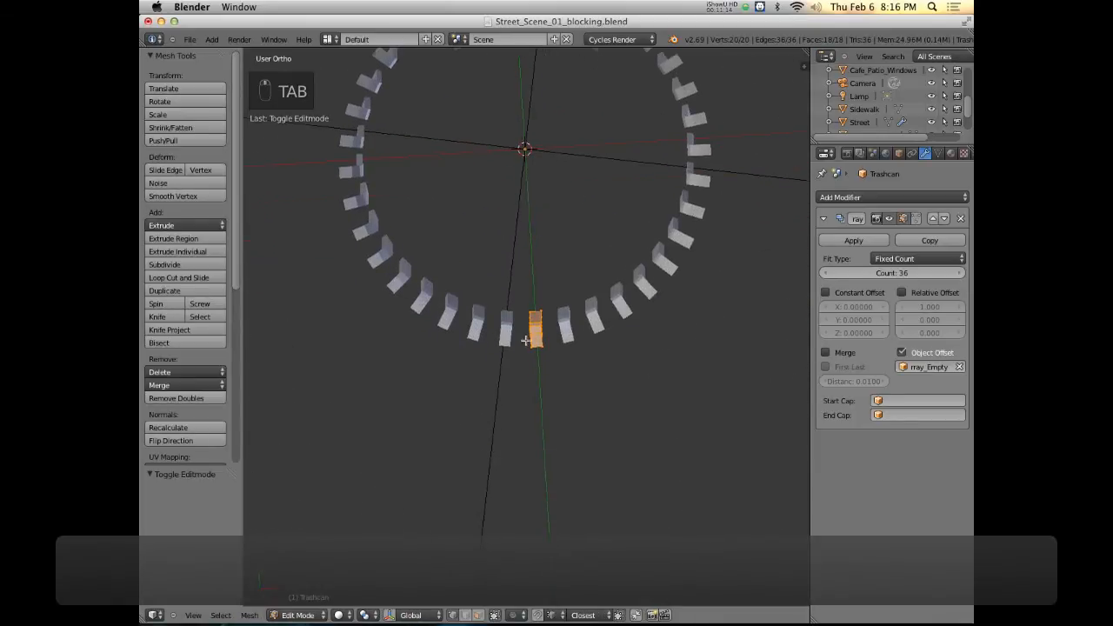
pyautogui.press('KP_7')
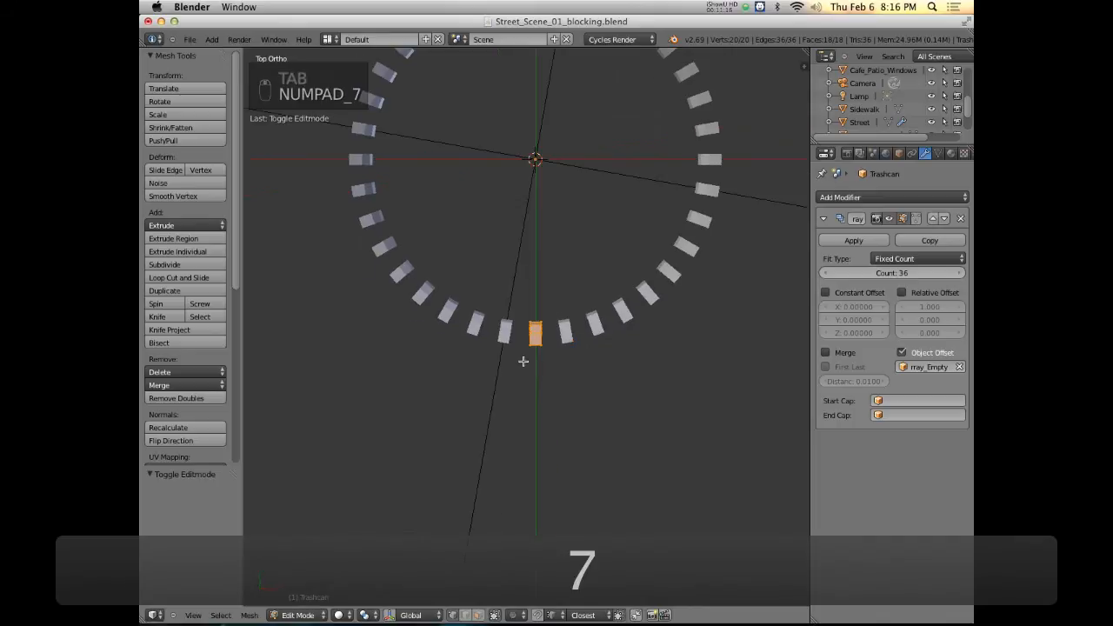
pyautogui.press('g')
pyautogui.press('y')
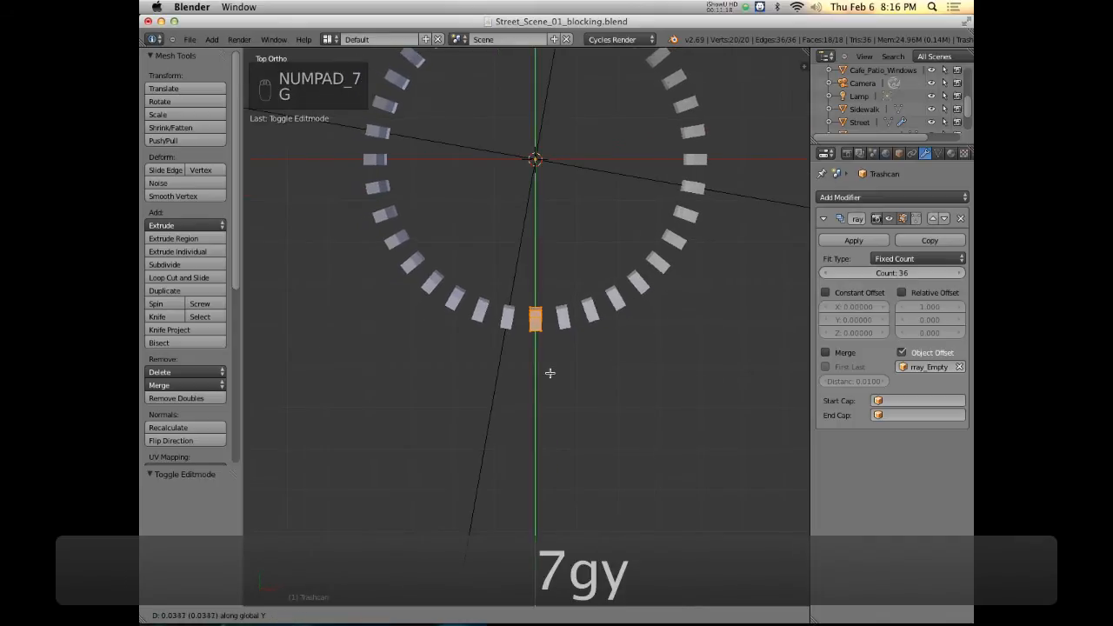
pyautogui.click(550, 366)
# Examine the narrowed can from several angles and compare its proportions with the trash can photo in Chrome
pyautogui.moveTo(551, 368); pyautogui.dragTo(532, 294, button='middle')
pyautogui.scroll(-6, 535, 314)
pyautogui.scroll(3, 535, 315)
pyautogui.press('KP_5')
pyautogui.scroll(-3, 536, 317)
pyautogui.moveTo(535, 316); pyautogui.dragTo(408, 374, button='middle')
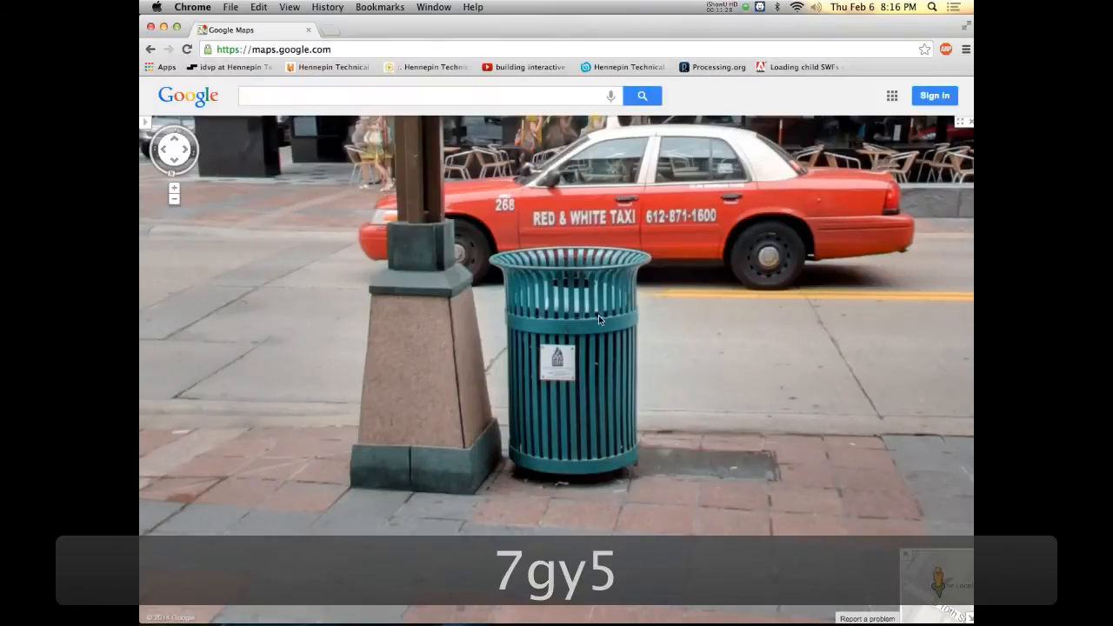
pyautogui.press('super+Tab')
pyautogui.press('KP_3')
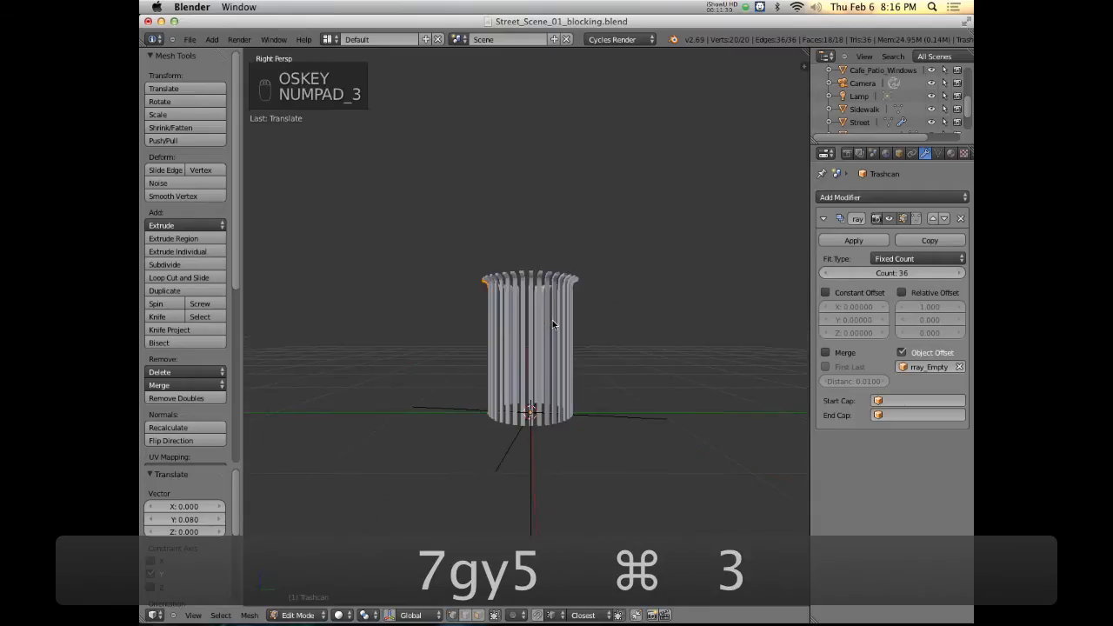
pyautogui.press('KP_5')
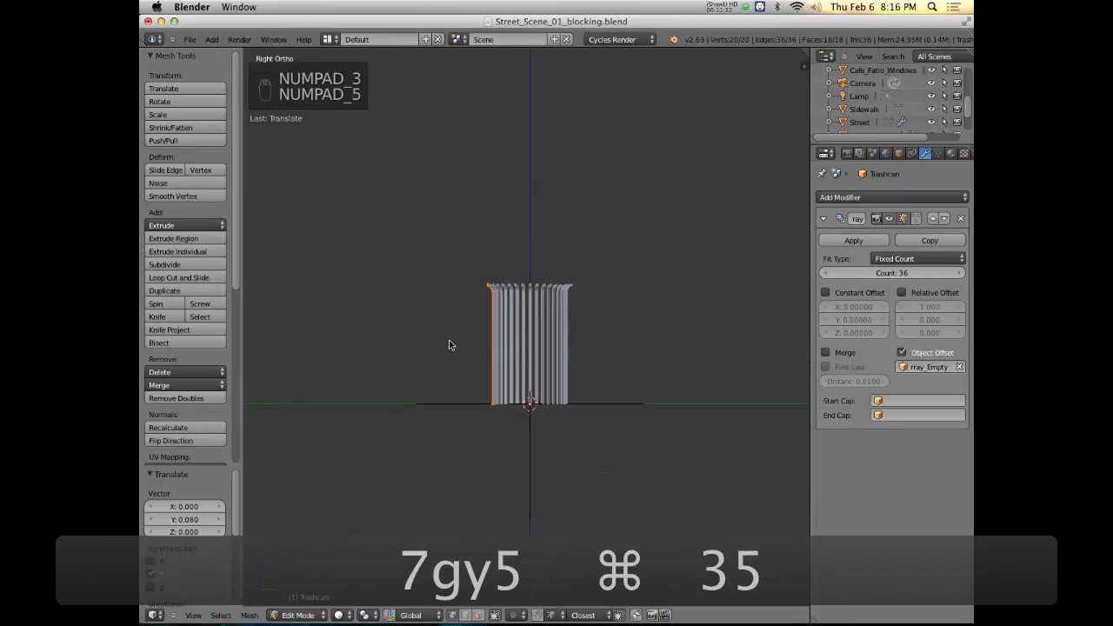
pyautogui.scroll(4, 500, 382)
pyautogui.moveTo(545, 252); pyautogui.dragTo(534, 286, button='middle')
pyautogui.scroll(6, 534, 284)
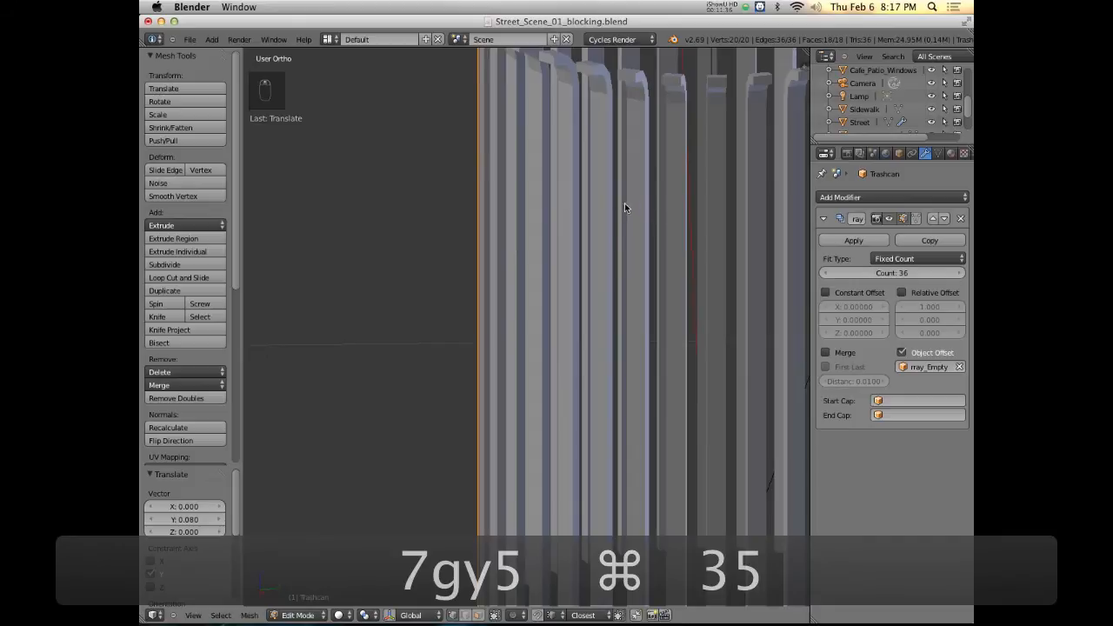
pyautogui.scroll(-6, 537, 155)
pyautogui.moveTo(536, 155); pyautogui.dragTo(543, 207, button='middle')
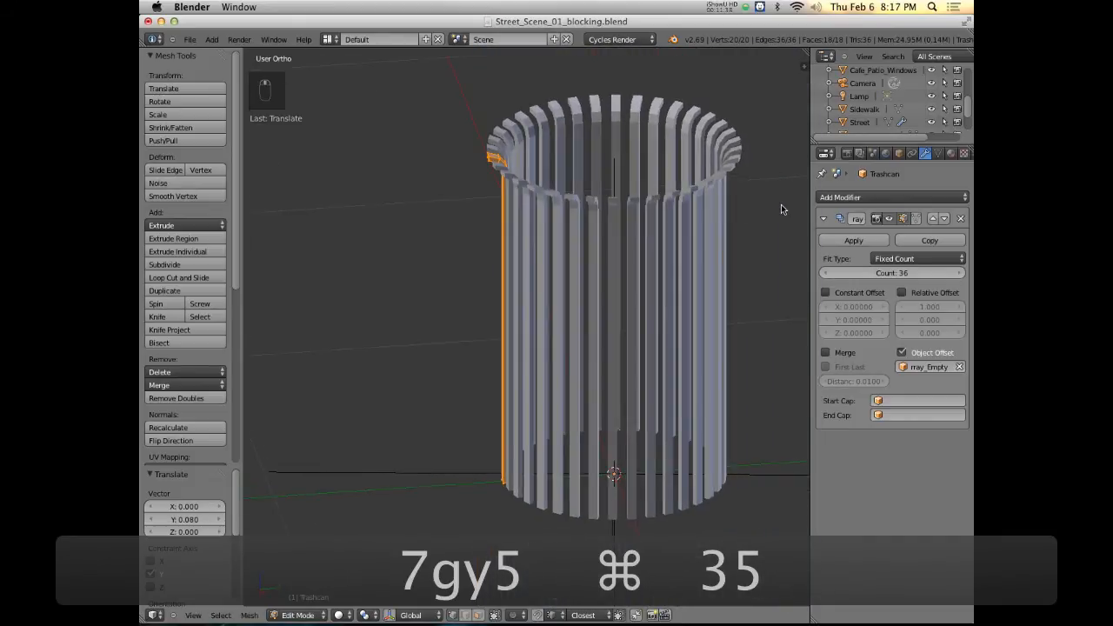
# Hide the Array modifier's effect in the viewport and show the single slat in the right side view
pyautogui.click(889, 220)
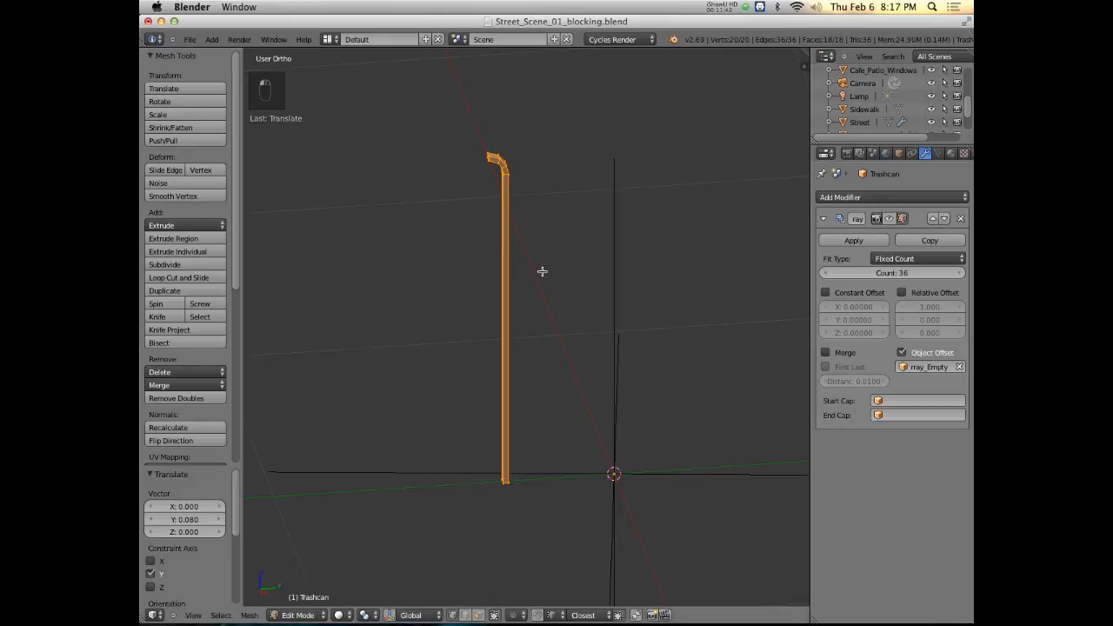
pyautogui.press('KP_3')
pyautogui.scroll(1, 561, 270)
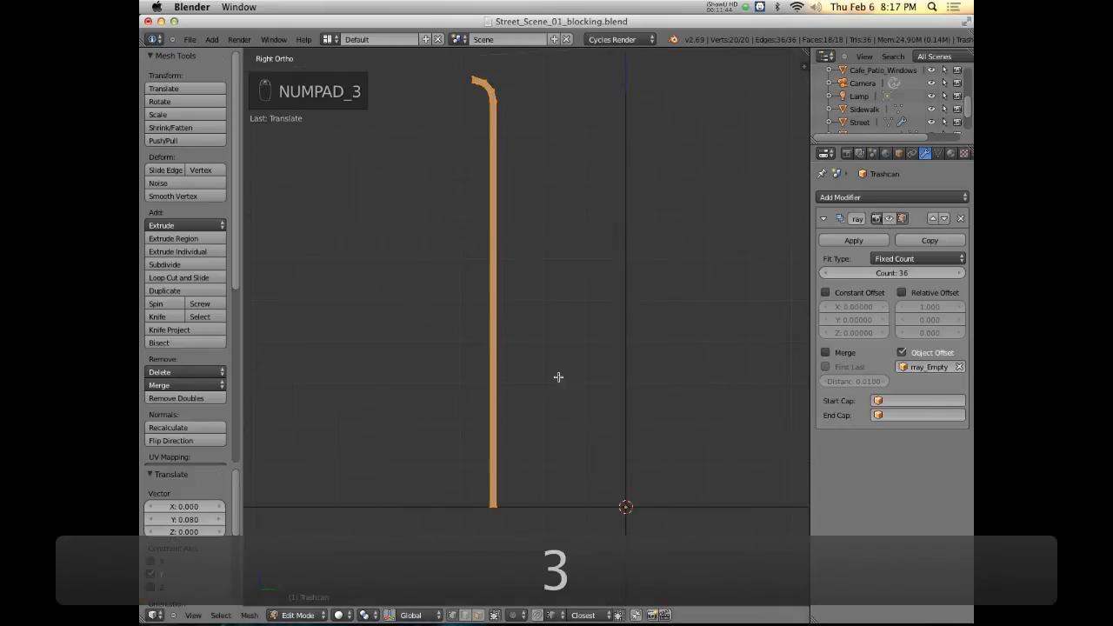
pyautogui.keyDown('shift'); pyautogui.moveTo(552, 274); pyautogui.dragTo(559, 283, button='middle'); pyautogui.keyUp('shift')
pyautogui.press('s')
pyautogui.press('y')
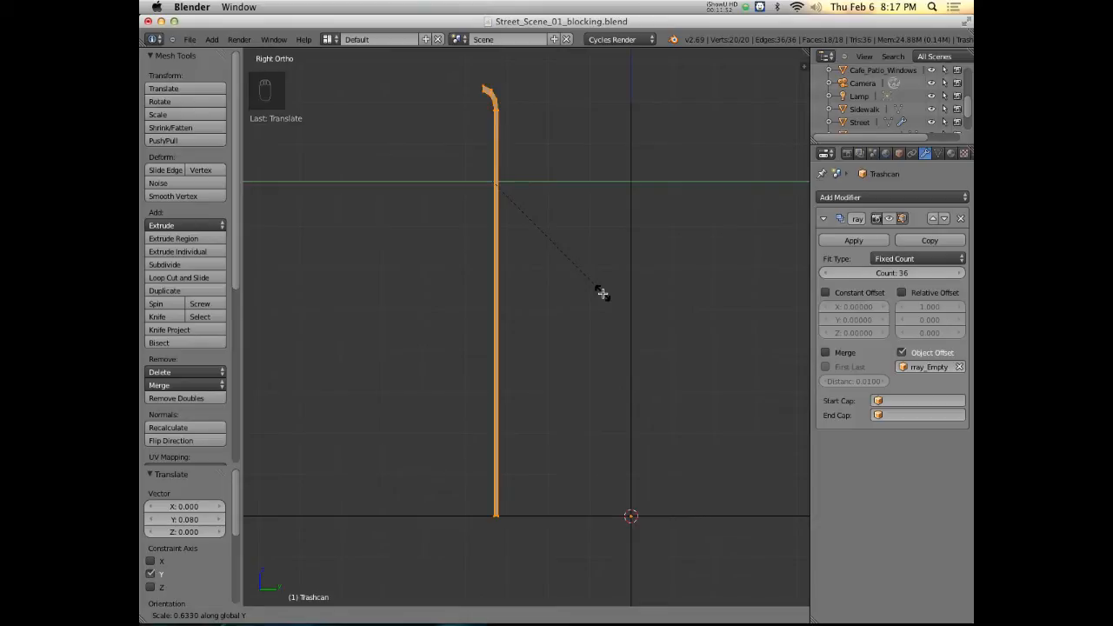
pyautogui.press('Escape')
# Select the four corner vertices of the slat's long straight face that points toward the origin, and show them in the right side view
pyautogui.keyDown('shift'); pyautogui.moveTo(549, 240); pyautogui.dragTo(581, 265, button='middle'); pyautogui.keyUp('shift')
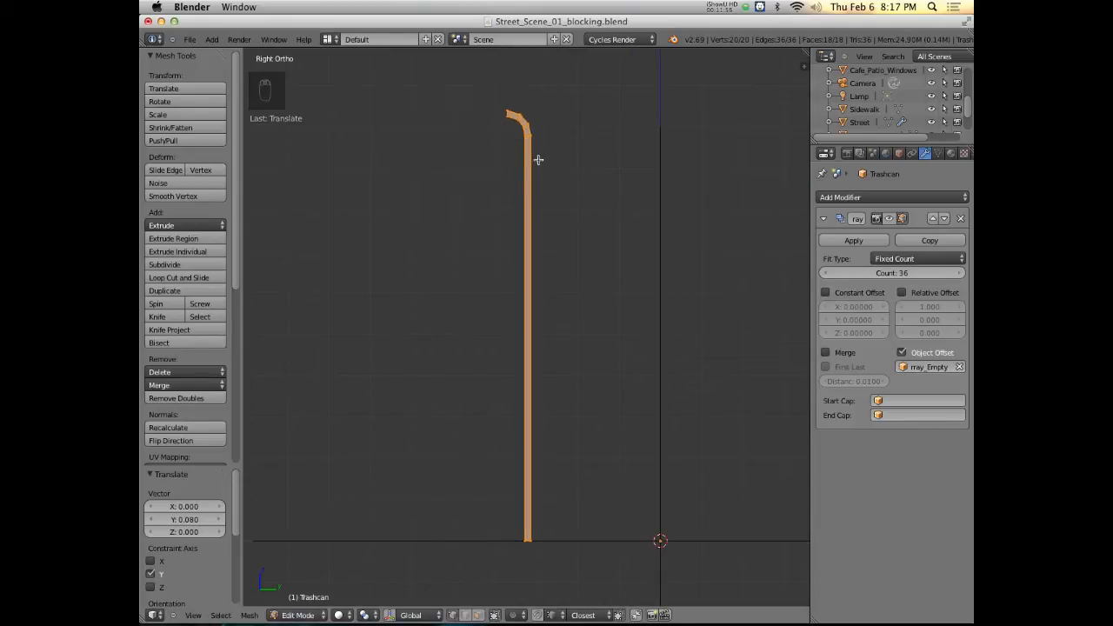
pyautogui.scroll(2, 533, 163)
pyautogui.scroll(-1, 531, 165)
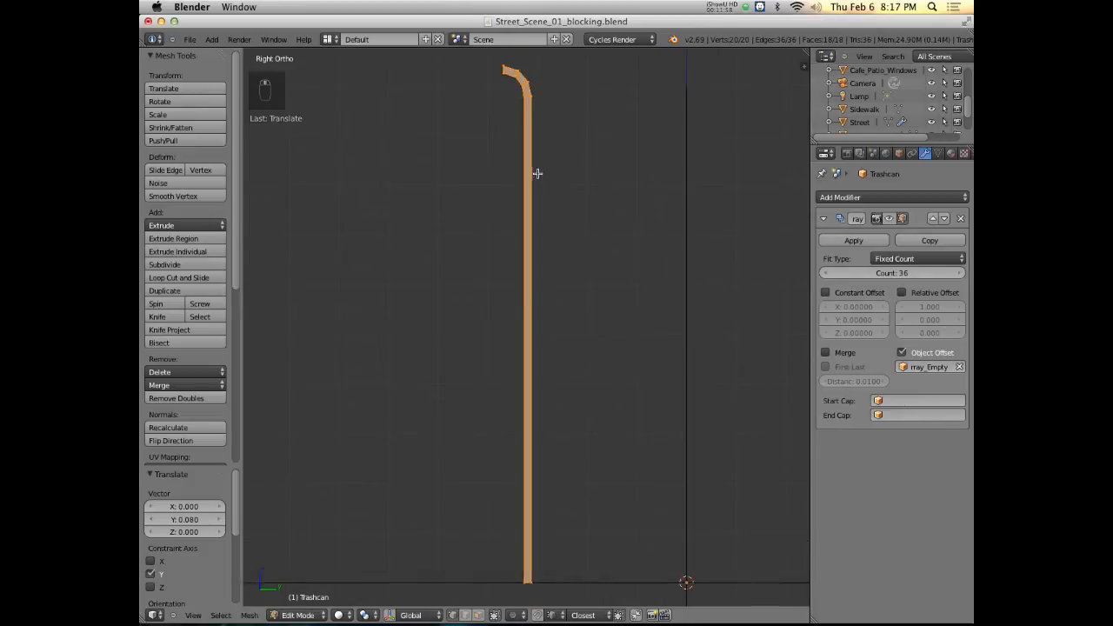
pyautogui.press('z')
pyautogui.moveTo(537, 168)
pyautogui.mouseDown(button='middle')
pyautogui.moveTo(536, 127)
pyautogui.moveTo(525, 114)
pyautogui.mouseUp(button='middle')
pyautogui.press('z')
pyautogui.rightClick(532, 96)
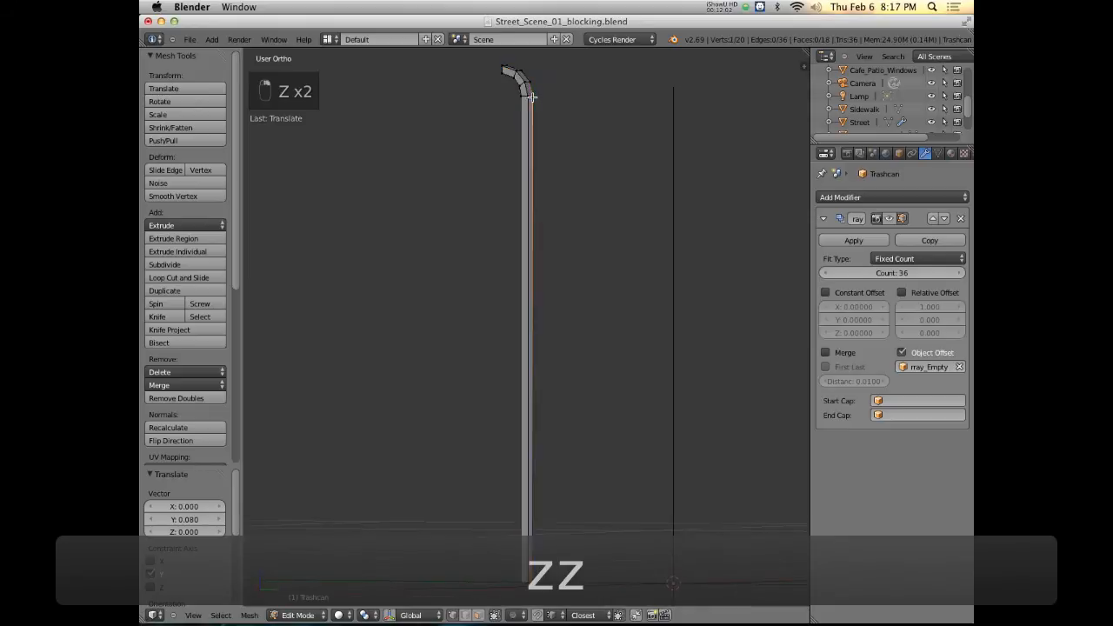
pyautogui.keyDown('shift'); pyautogui.rightClick(530, 96); pyautogui.keyUp('shift')
pyautogui.keyDown('shift'); pyautogui.moveTo(531, 373); pyautogui.dragTo(542, 321, button='middle'); pyautogui.keyUp('shift')
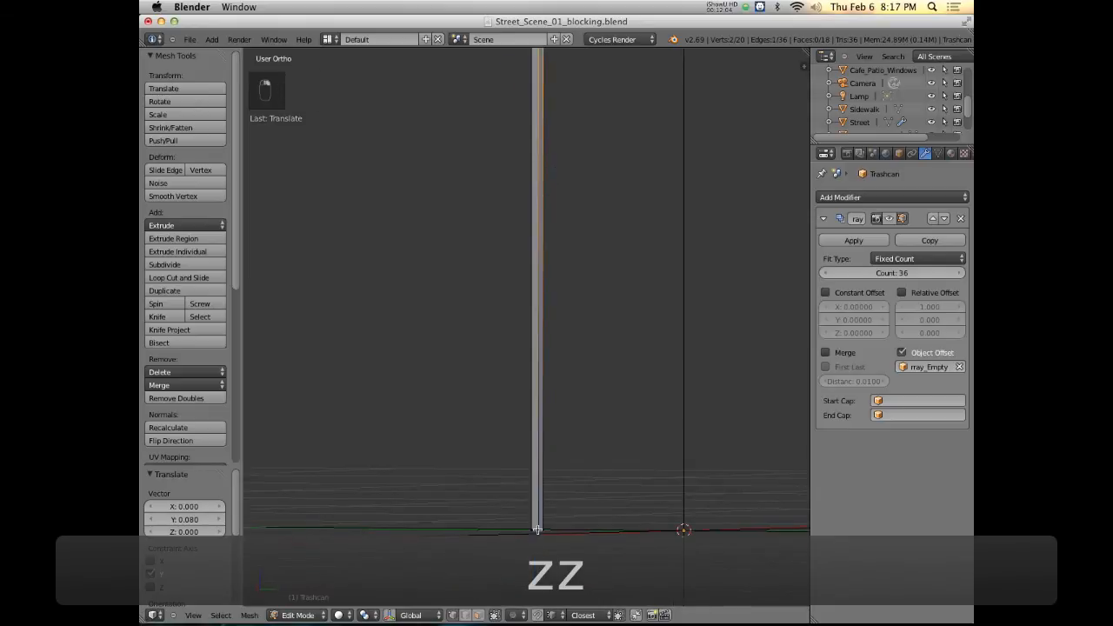
pyautogui.moveTo(563, 494); pyautogui.dragTo(559, 520, button='middle')
pyautogui.keyDown('shift'); pyautogui.rightClick(544, 500); pyautogui.keyUp('shift')
pyautogui.keyDown('shift'); pyautogui.rightClick(538, 503); pyautogui.keyUp('shift')
pyautogui.moveTo(587, 370); pyautogui.dragTo(610, 296, button='middle')
pyautogui.scroll(-5, 589, 345)
pyautogui.press('KP_3')
pyautogui.scroll(4, 474, 298)
pyautogui.scroll(-1, 593, 257)
pyautogui.keyDown('shift'); pyautogui.moveTo(584, 215); pyautogui.dragTo(587, 245, button='middle'); pyautogui.keyUp('shift')
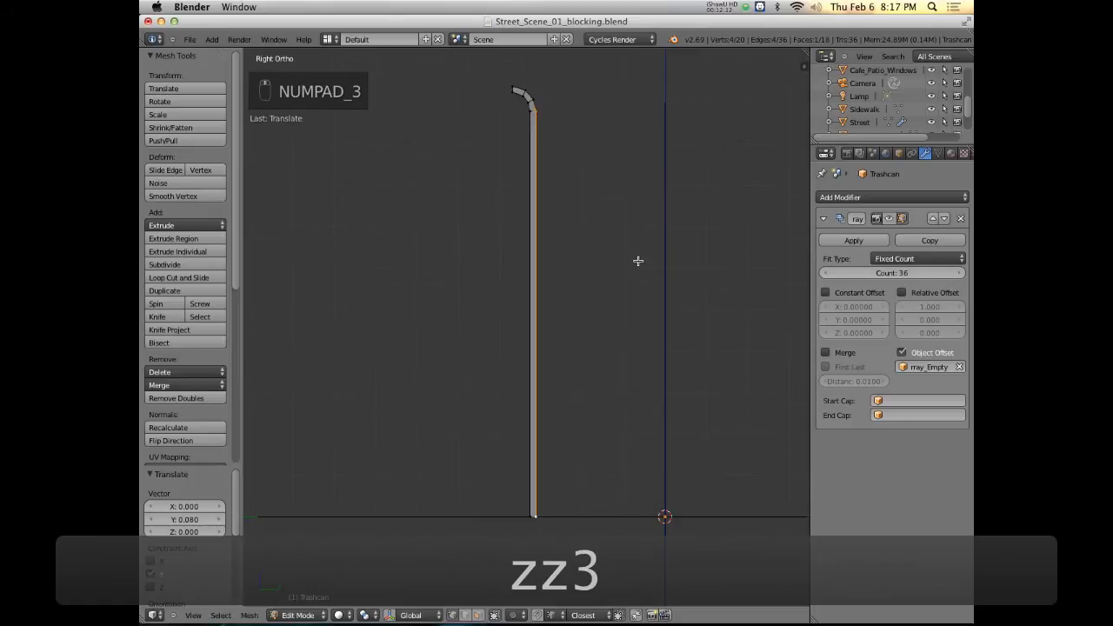
# Thin the slat by moving its selected long inner face along global Y away from the origin, about -0.003 and then -0.002
pyautogui.press('g')
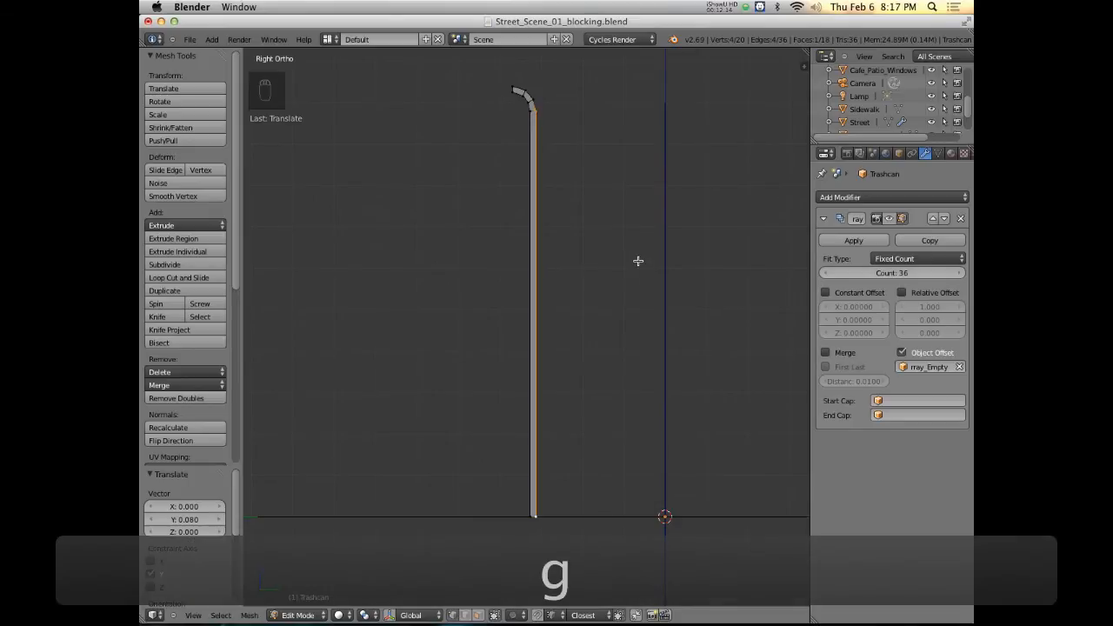
pyautogui.press('y')
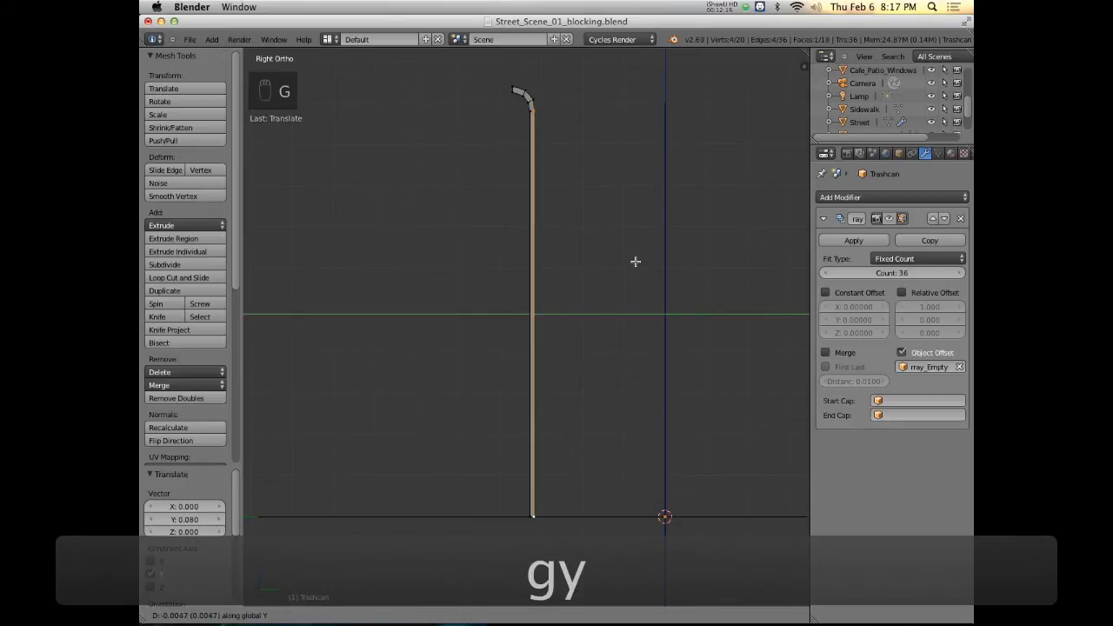
pyautogui.click(636, 261)
pyautogui.keyDown('shift'); pyautogui.moveTo(552, 141); pyautogui.dragTo(580, 287, button='middle'); pyautogui.keyUp('shift')
pyautogui.scroll(5, 580, 286)
pyautogui.keyDown('shift'); pyautogui.moveTo(603, 187); pyautogui.dragTo(581, 240, button='middle'); pyautogui.keyUp('shift')
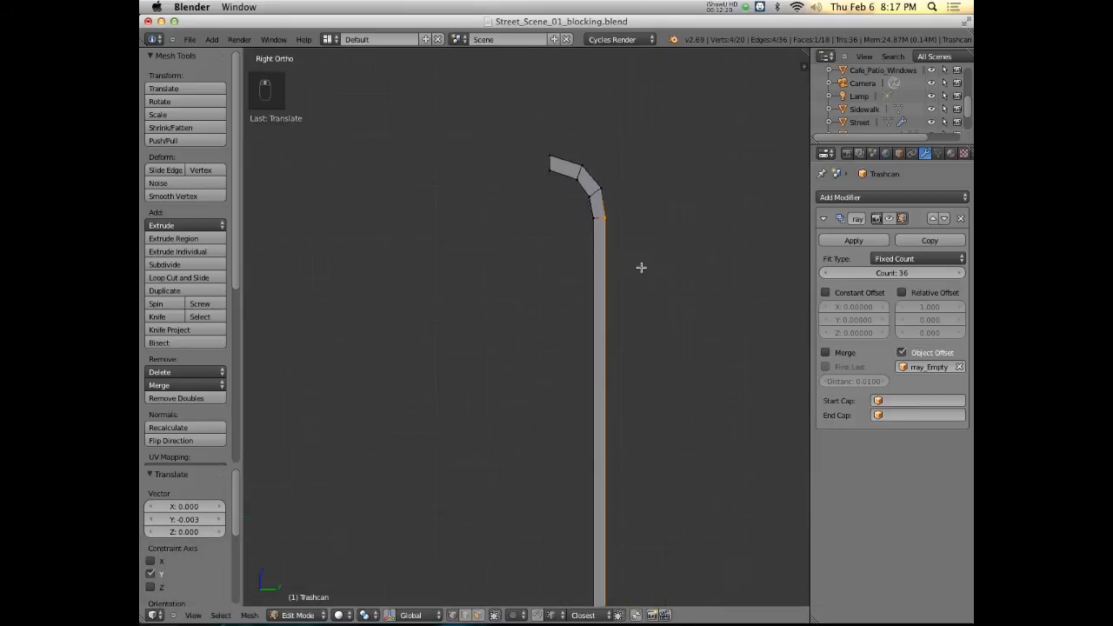
pyautogui.press('g')
pyautogui.press('y')
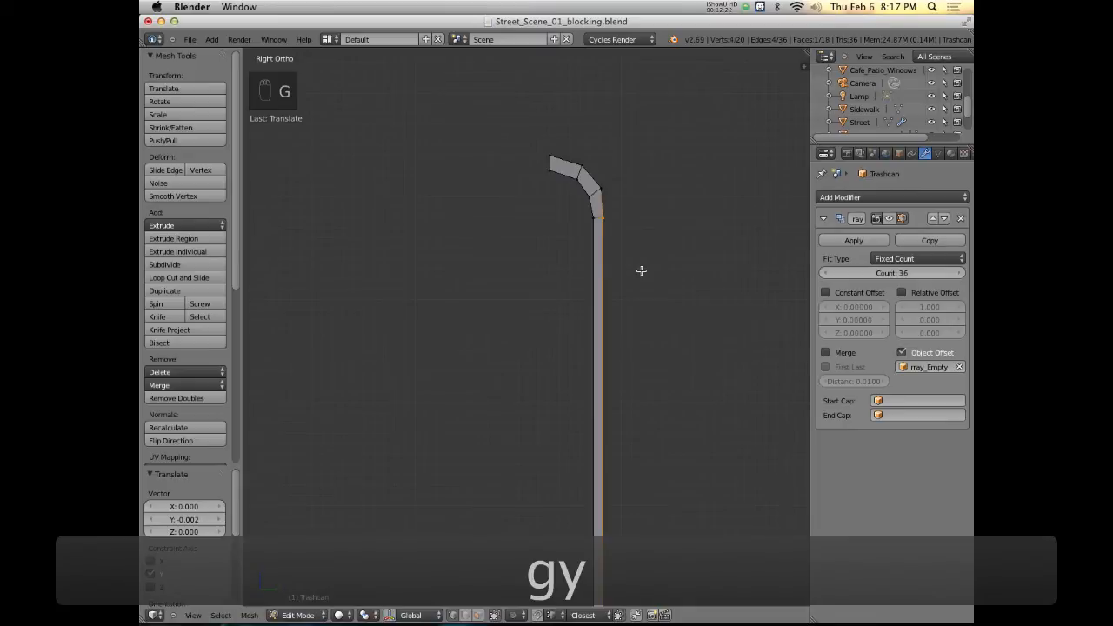
# Select the face loop around the middle segment of the slat's bend and move it about -0.006 along global Y
pyautogui.keyDown('alt'); pyautogui.rightClick(579, 174); pyautogui.keyUp('alt')
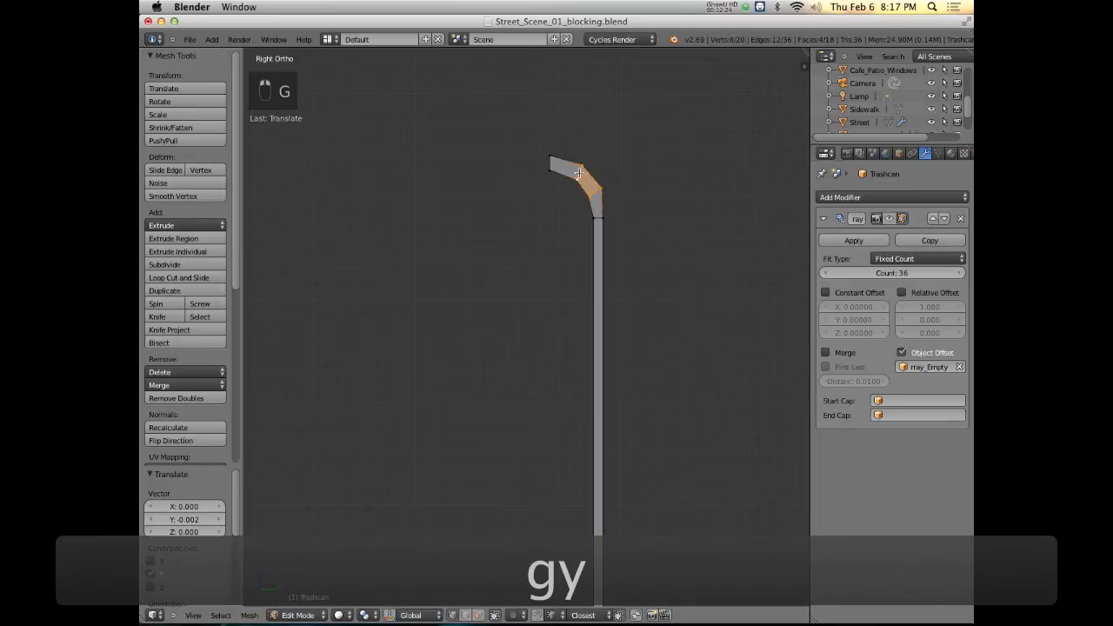
pyautogui.press('g')
pyautogui.press('y')
pyautogui.click(641, 187)
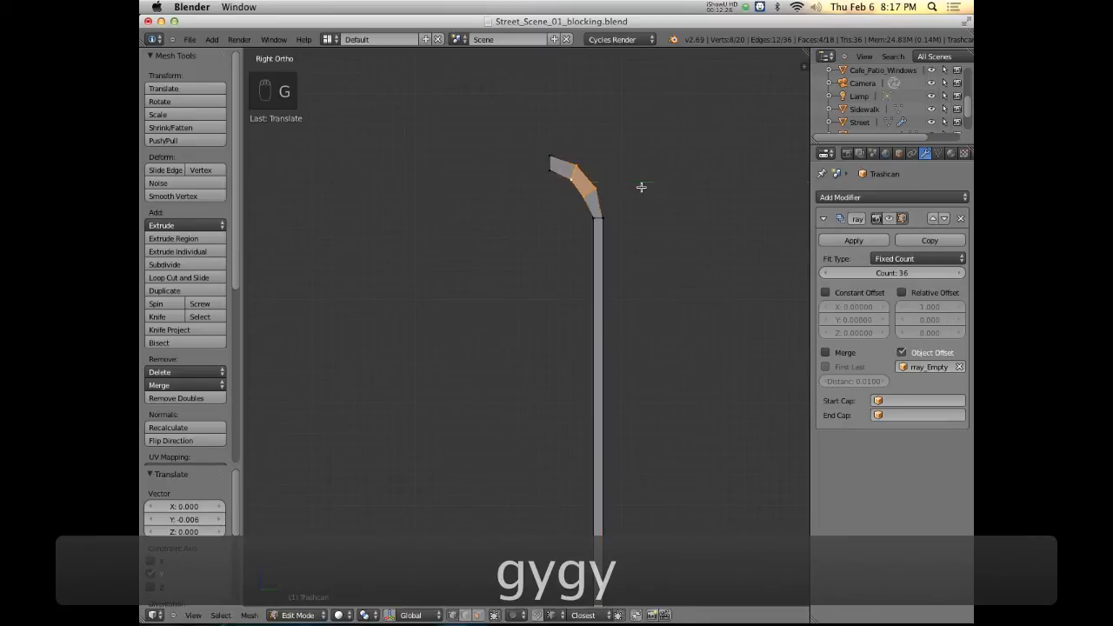
# Select the end face at the tip of the slat's curved top and move it about -0.008 along global Y in the right side view
pyautogui.moveTo(555, 164); pyautogui.dragTo(554, 163, button='middle')
pyautogui.rightClick(554, 162)
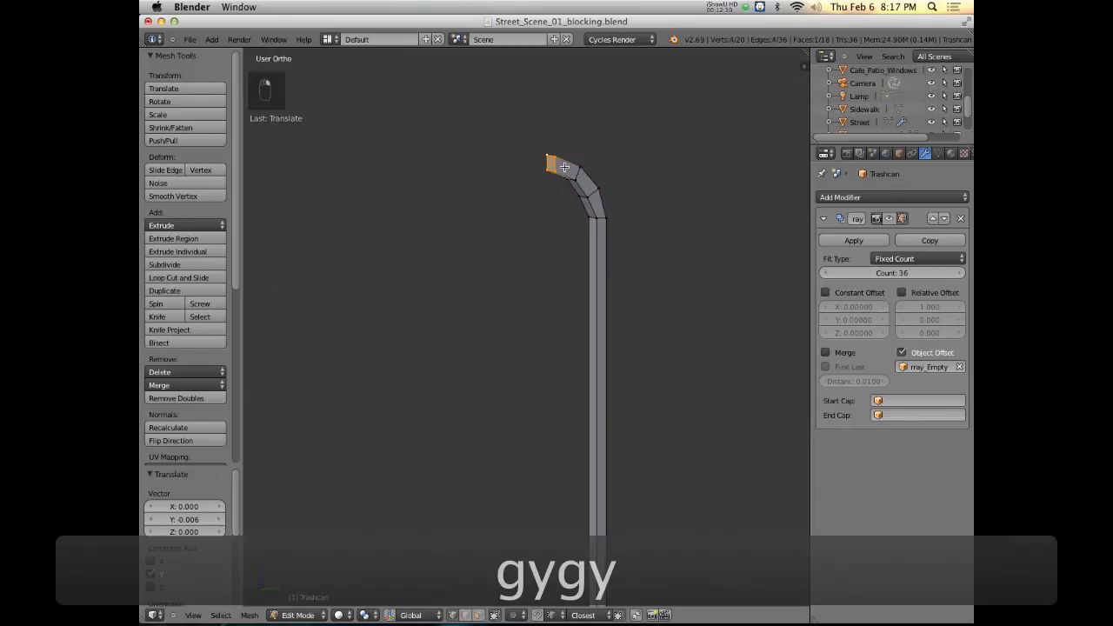
pyautogui.press('KP_3')
pyautogui.press('g')
pyautogui.press('y')
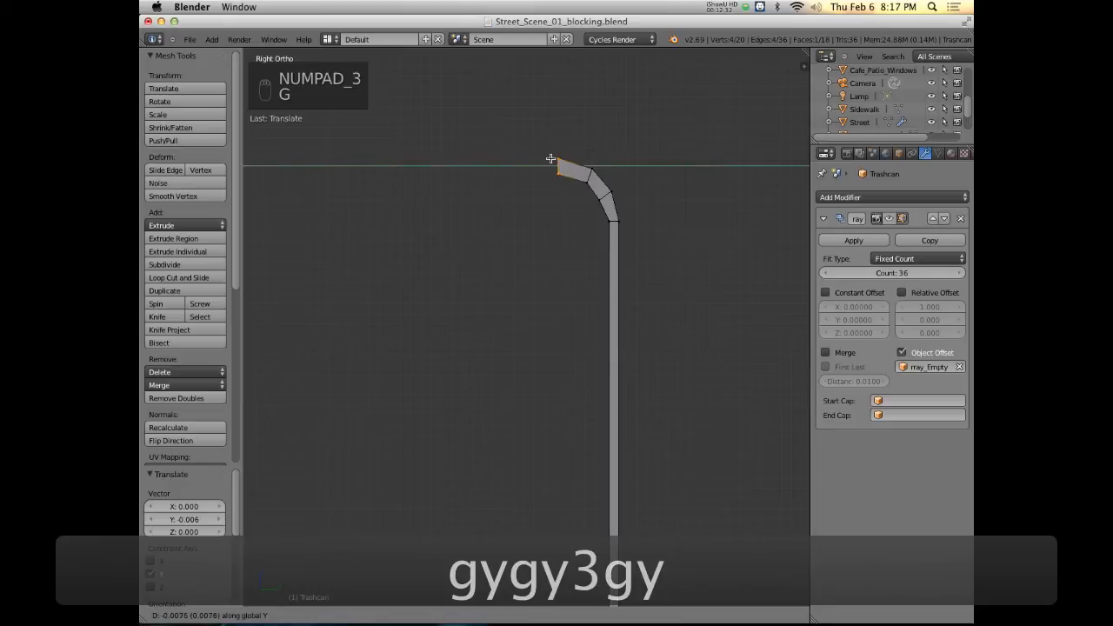
pyautogui.click(550, 158)
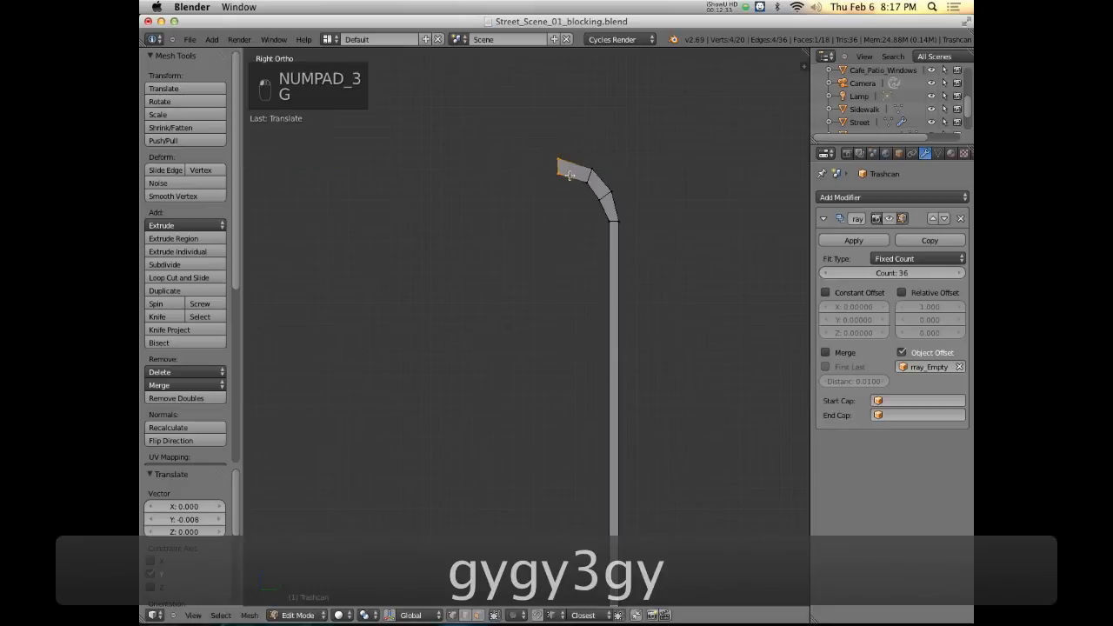
pyautogui.rightClick(612, 222)
pyautogui.moveTo(612, 223); pyautogui.dragTo(602, 220, button='middle')
pyautogui.press('KP_3')
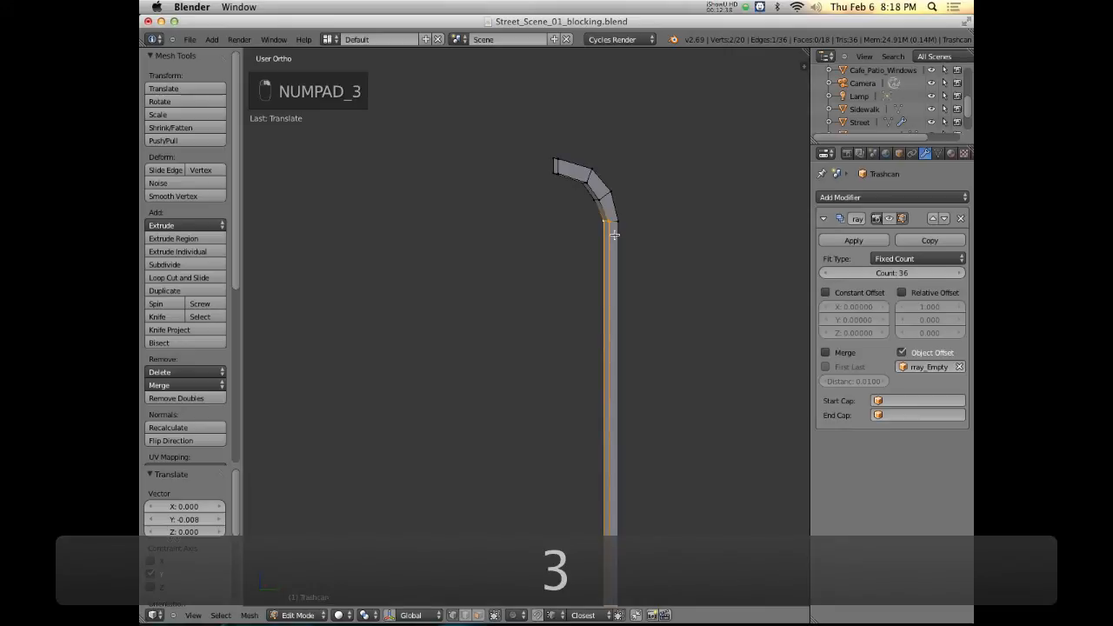
pyautogui.press('KP_3')
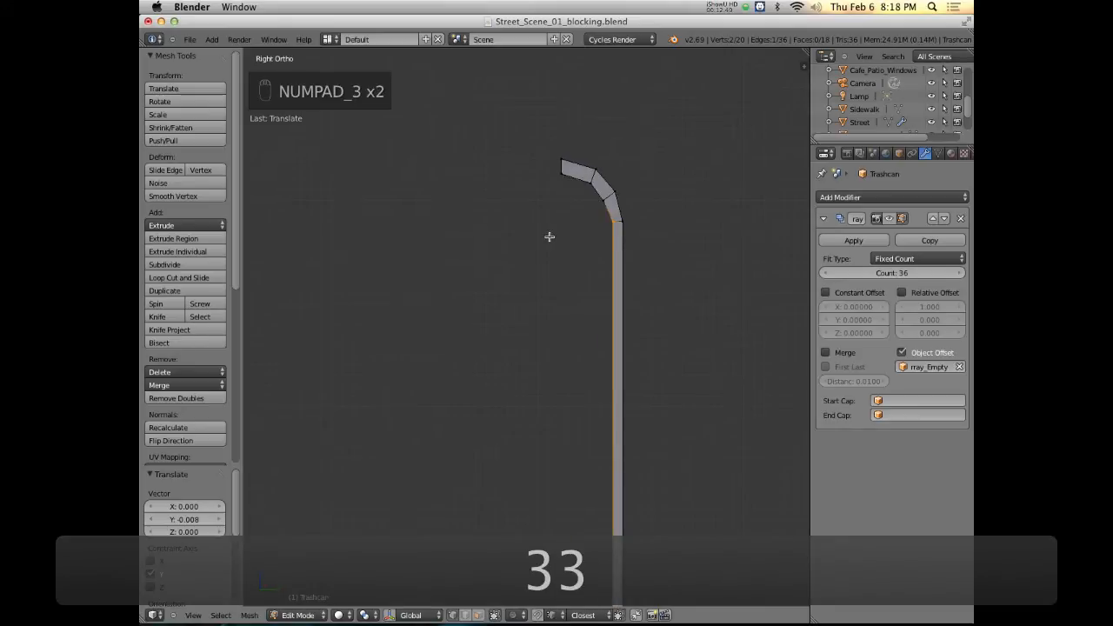
pyautogui.press('g')
pyautogui.press('y')
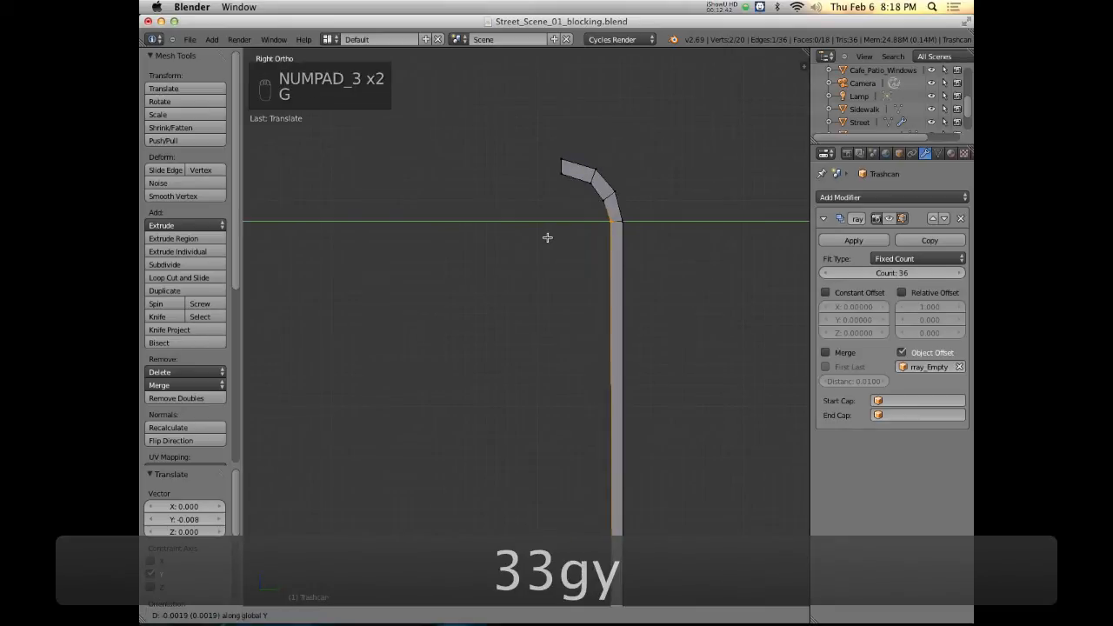
pyautogui.click(557, 238)
# Select the underside edge at the lower joint of the bend and move it about 0.002 in Y and 0.003 in Z
pyautogui.rightClick(607, 201)
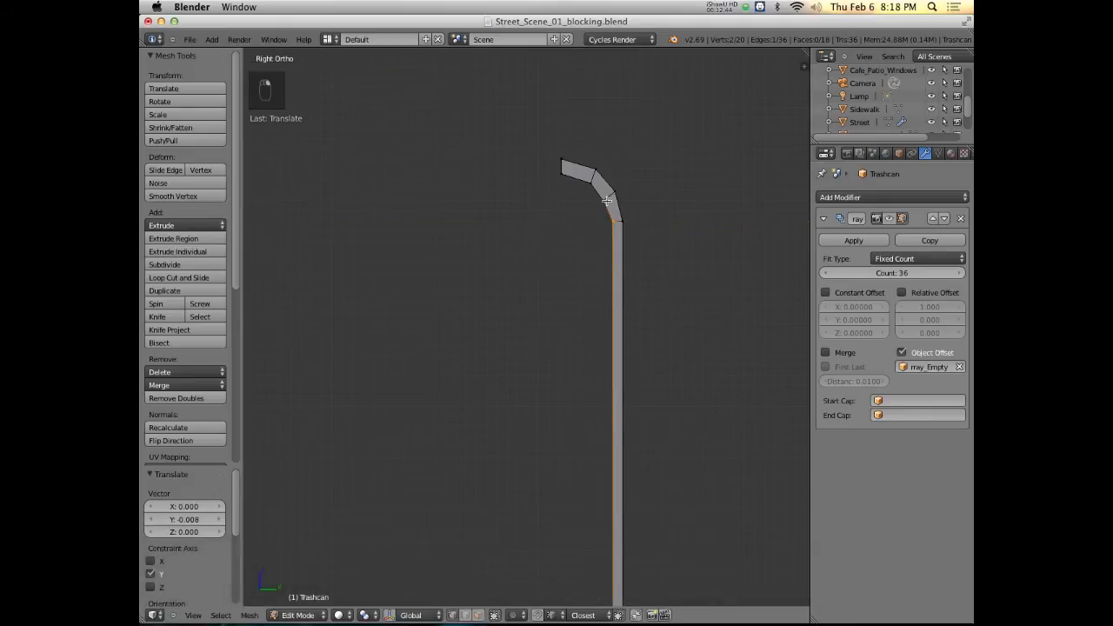
pyautogui.moveTo(600, 211); pyautogui.dragTo(609, 212, button='middle')
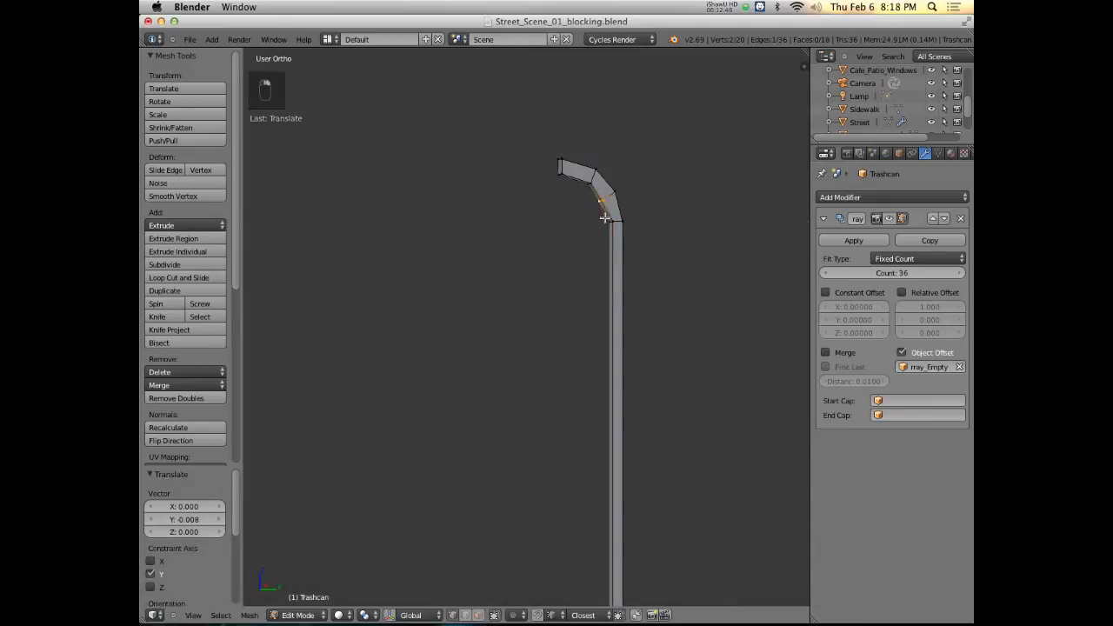
pyautogui.press('KP_3')
pyautogui.press('g')
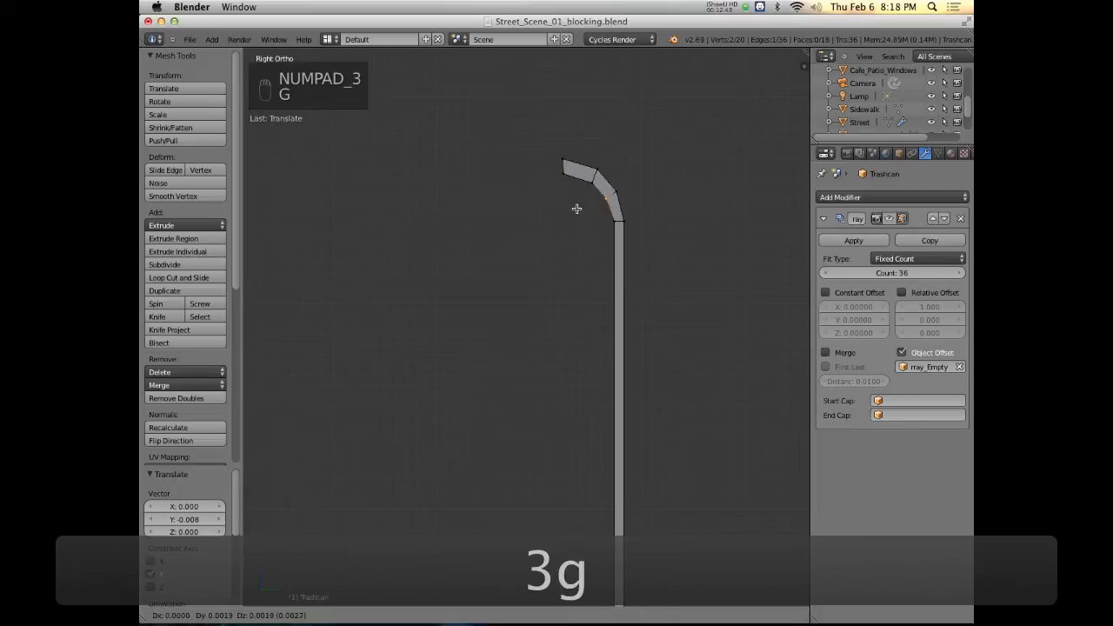
pyautogui.click(577, 207)
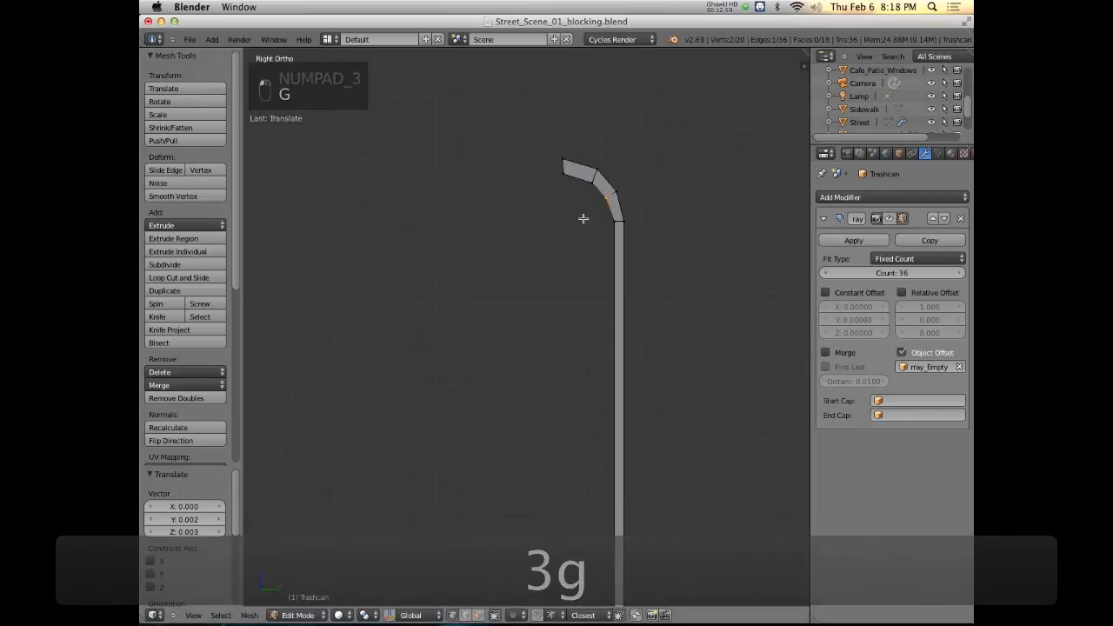
# Select the underside edge at the upper joint of the bend and raise it about 0.004 along Z
pyautogui.moveTo(592, 187)
pyautogui.mouseDown(button='middle')
pyautogui.moveTo(590, 214)
pyautogui.moveTo(595, 181)
pyautogui.mouseUp(button='middle')
pyautogui.press('KP_3')
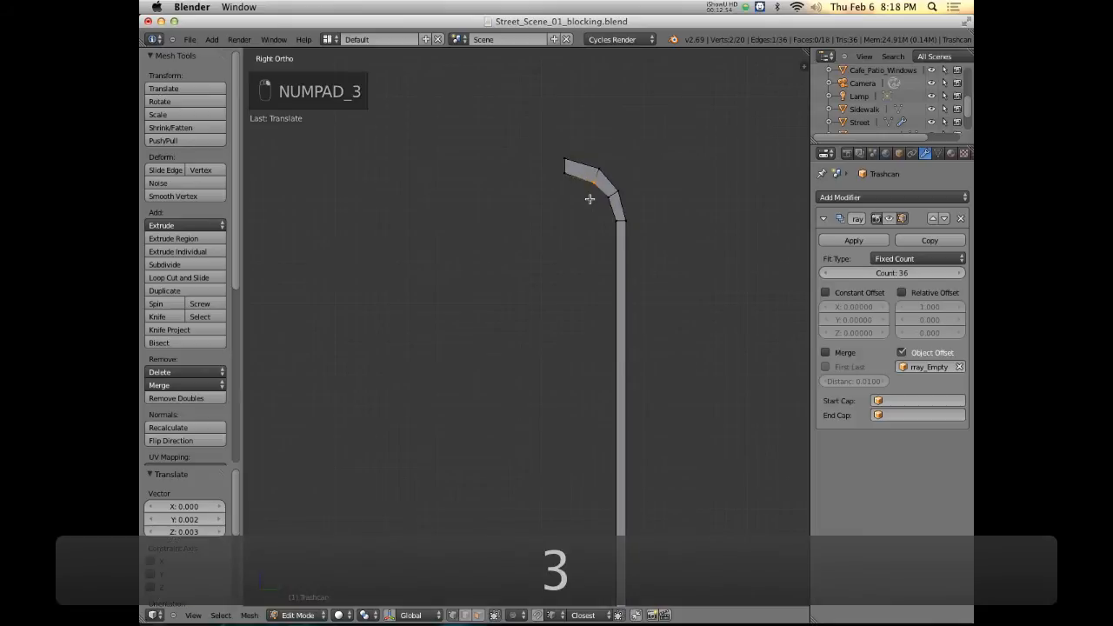
pyautogui.press('g')
pyautogui.press('y')
pyautogui.rightClick(557, 195)
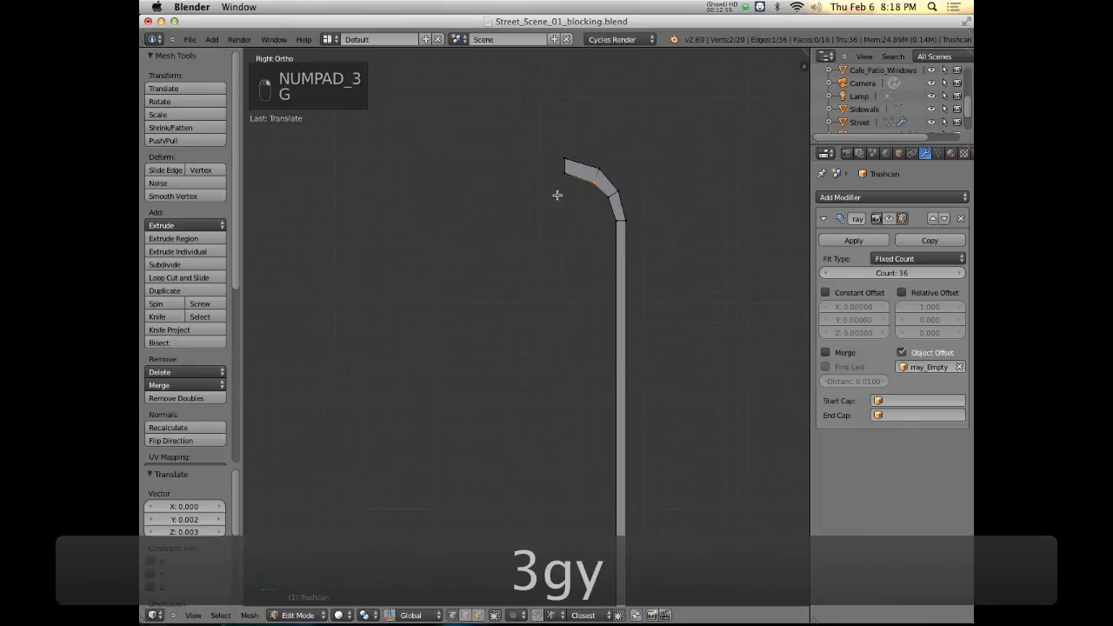
pyautogui.press('g')
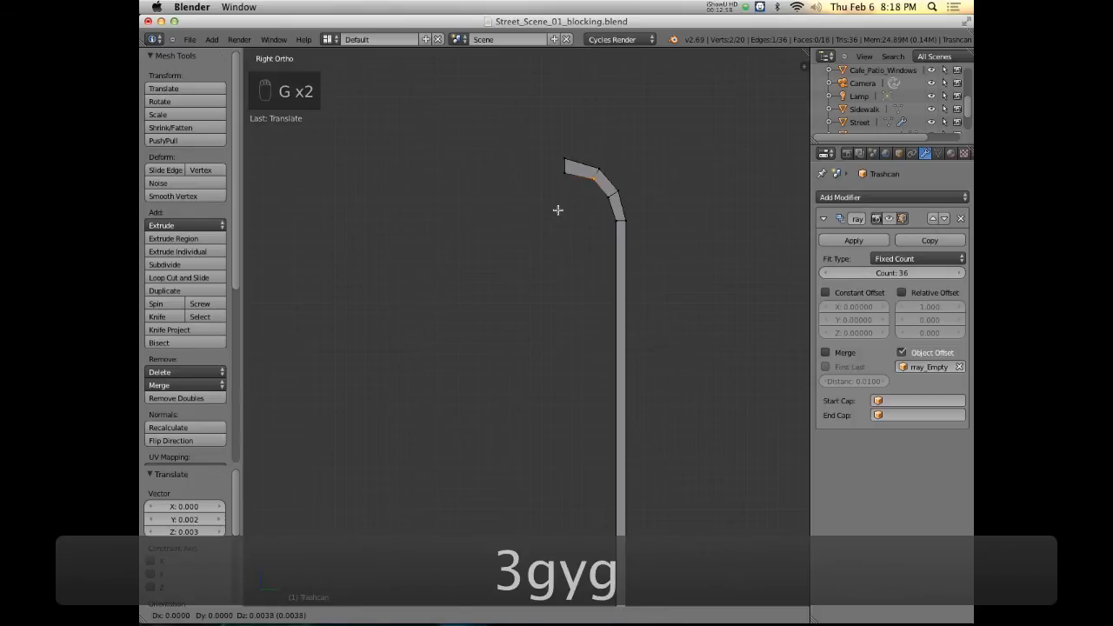
pyautogui.click(558, 210)
# Turn the Array modifier's viewport display back on in Object Mode and return to editing the slat's mesh
pyautogui.scroll(-4, 555, 231)
pyautogui.press('Tab')
pyautogui.keyDown('shift'); pyautogui.moveTo(556, 444); pyautogui.dragTo(574, 299, button='middle'); pyautogui.keyUp('shift')
pyautogui.scroll(-1, 537, 272)
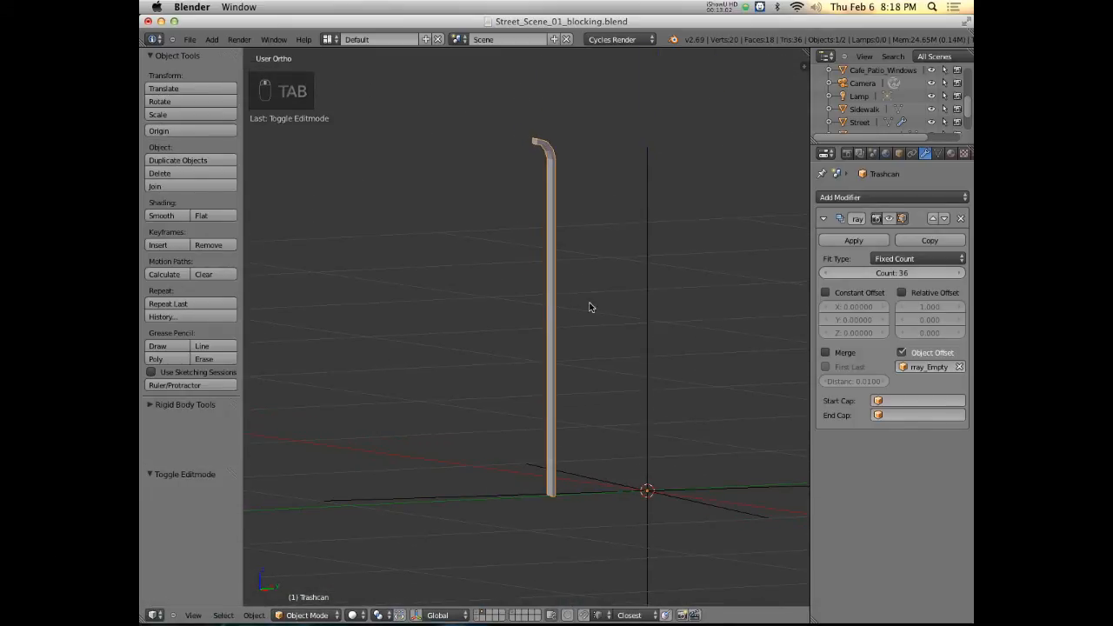
pyautogui.click(879, 221)
pyautogui.moveTo(612, 245); pyautogui.dragTo(653, 301, button='middle')
pyautogui.scroll(-3, 653, 301)
pyautogui.press('Tab')
pyautogui.scroll(2, 558, 314)
pyautogui.scroll(-3, 559, 315)
pyautogui.scroll(4, 561, 338)
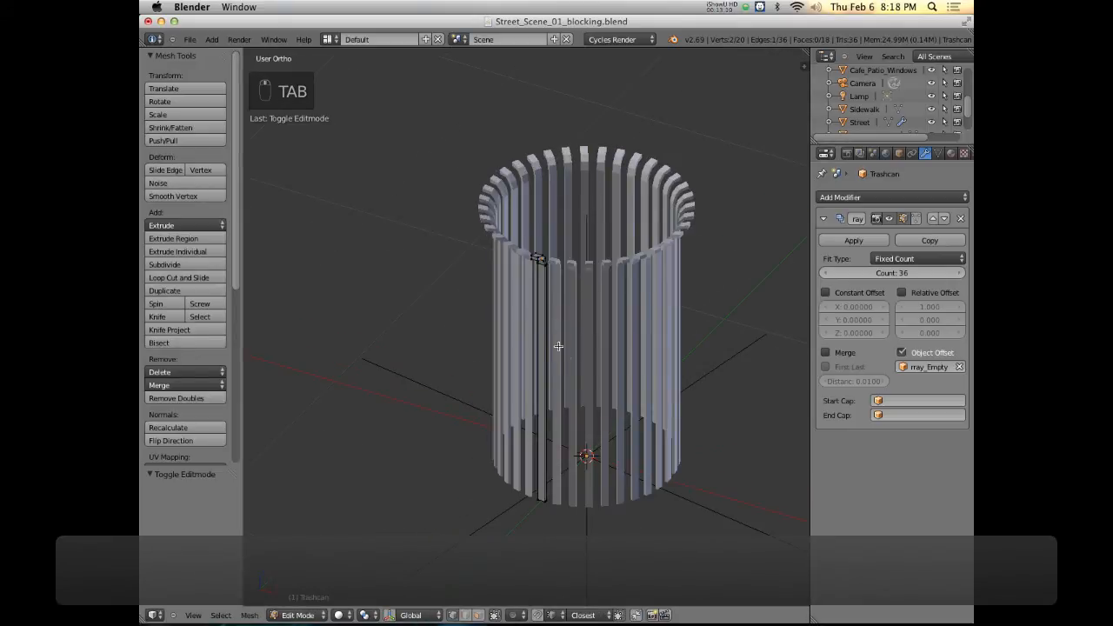
pyautogui.rightClick(546, 497)
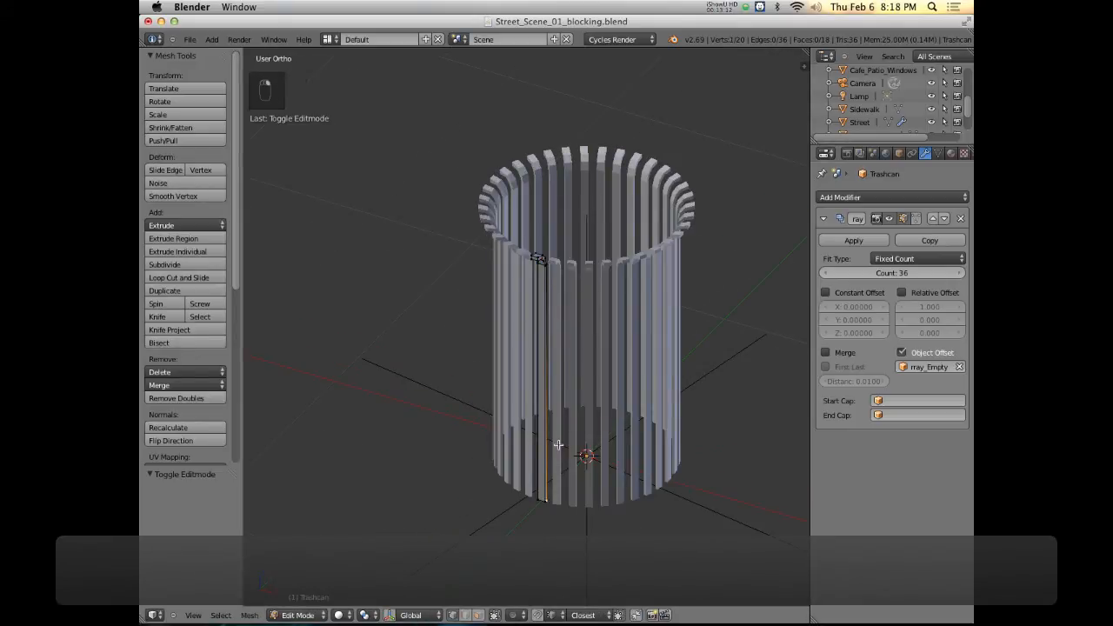
pyautogui.press('g')
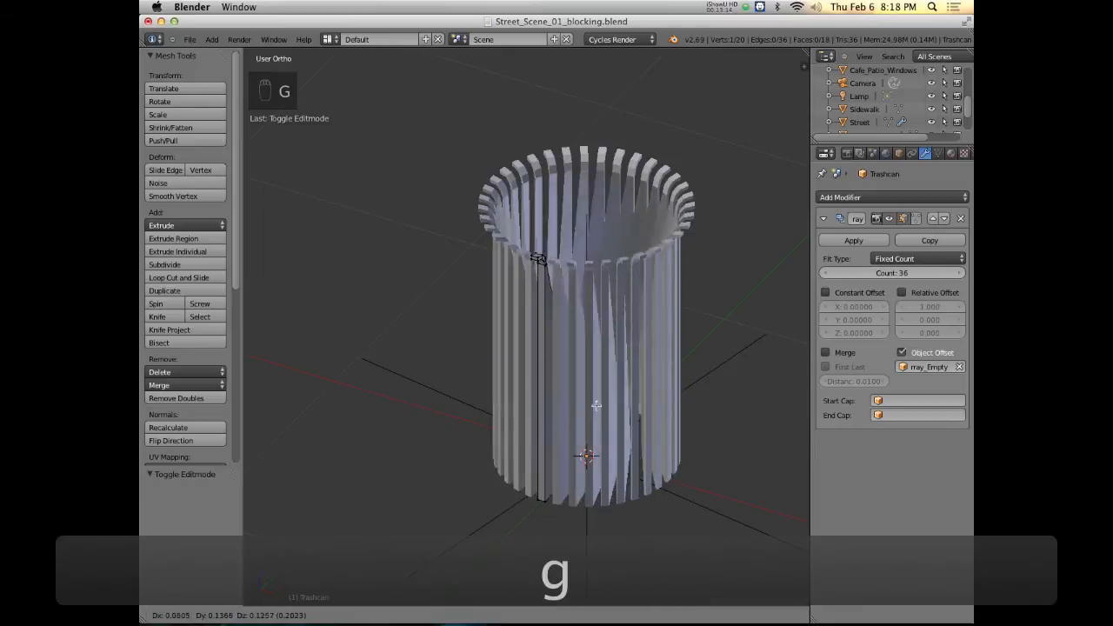
pyautogui.click(546, 440)
# Examine the full ring of slats from several angles in Edit and Object Mode and compare it with the trash can photo in Chrome
pyautogui.moveTo(546, 439); pyautogui.dragTo(544, 338, button='middle')
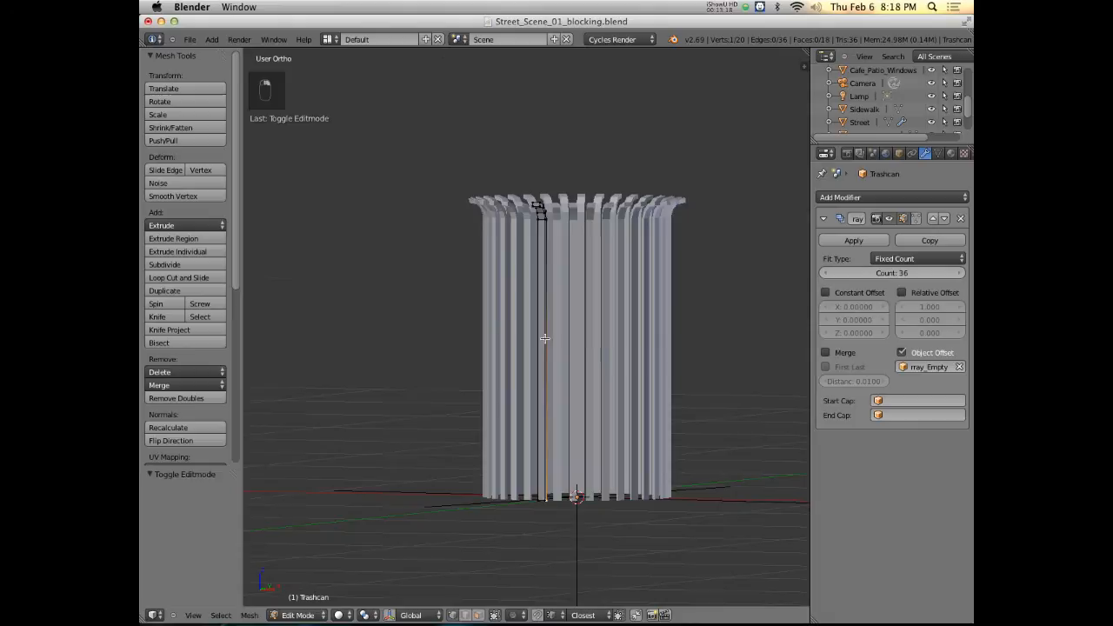
pyautogui.keyDown('shift'); pyautogui.moveTo(612, 393); pyautogui.dragTo(622, 357, button='middle'); pyautogui.keyUp('shift')
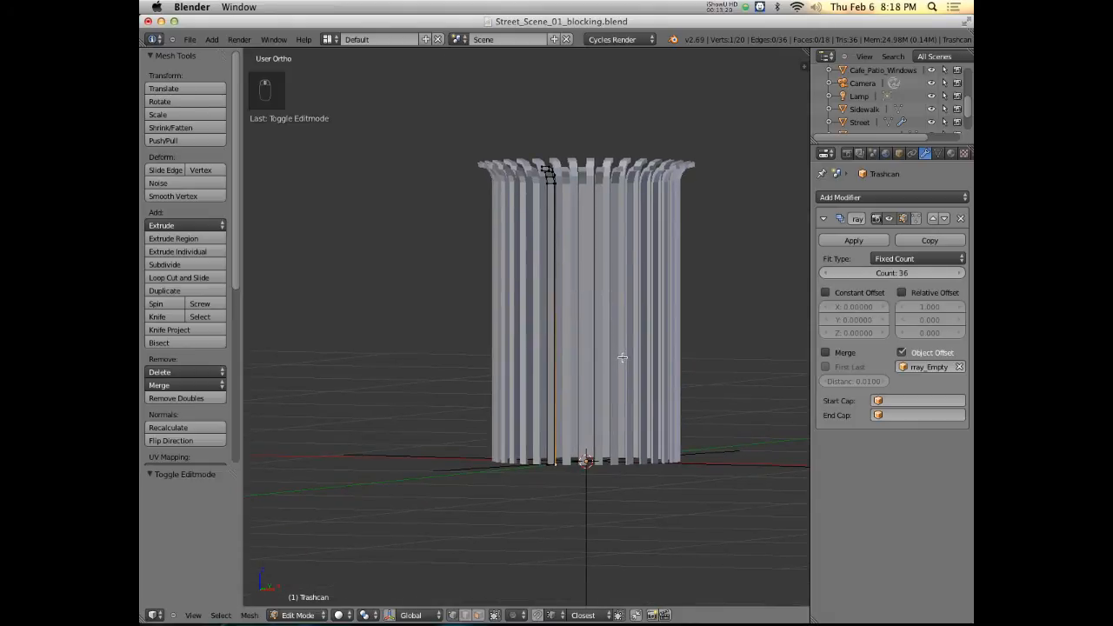
pyautogui.moveTo(622, 353)
pyautogui.mouseDown(button='middle')
pyautogui.moveTo(618, 316)
pyautogui.moveTo(641, 342)
pyautogui.moveTo(601, 346)
pyautogui.moveTo(614, 348)
pyautogui.mouseUp(button='middle')
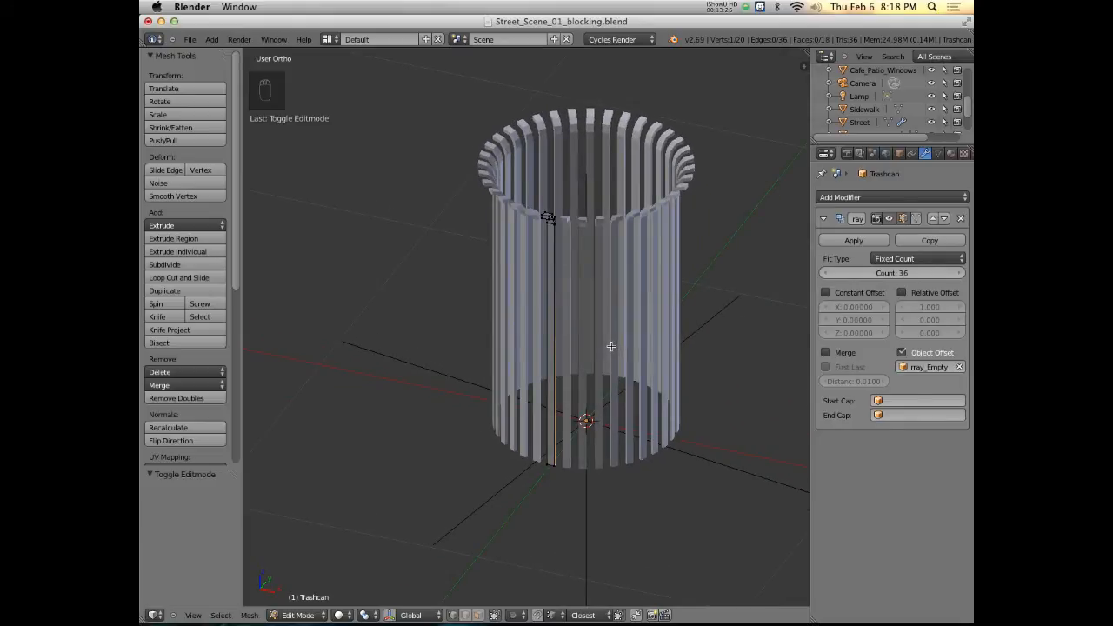
pyautogui.moveTo(578, 340); pyautogui.dragTo(627, 420, button='middle')
pyautogui.moveTo(620, 436); pyautogui.dragTo(608, 387, button='middle')
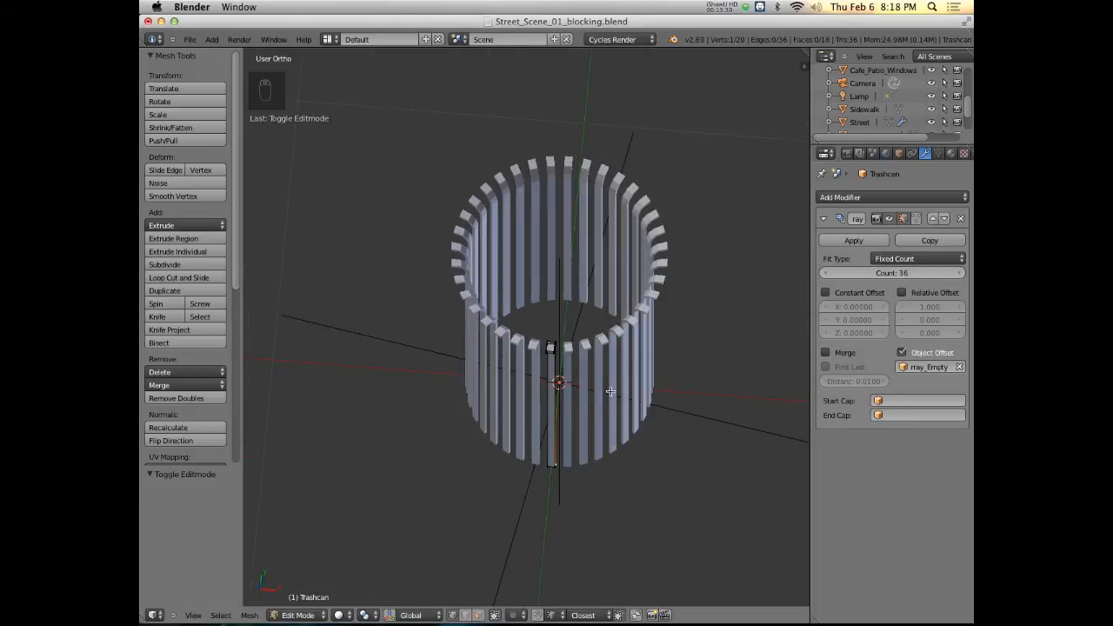
pyautogui.press('Tab')
pyautogui.scroll(3, 606, 387)
pyautogui.scroll(-3, 606, 389)
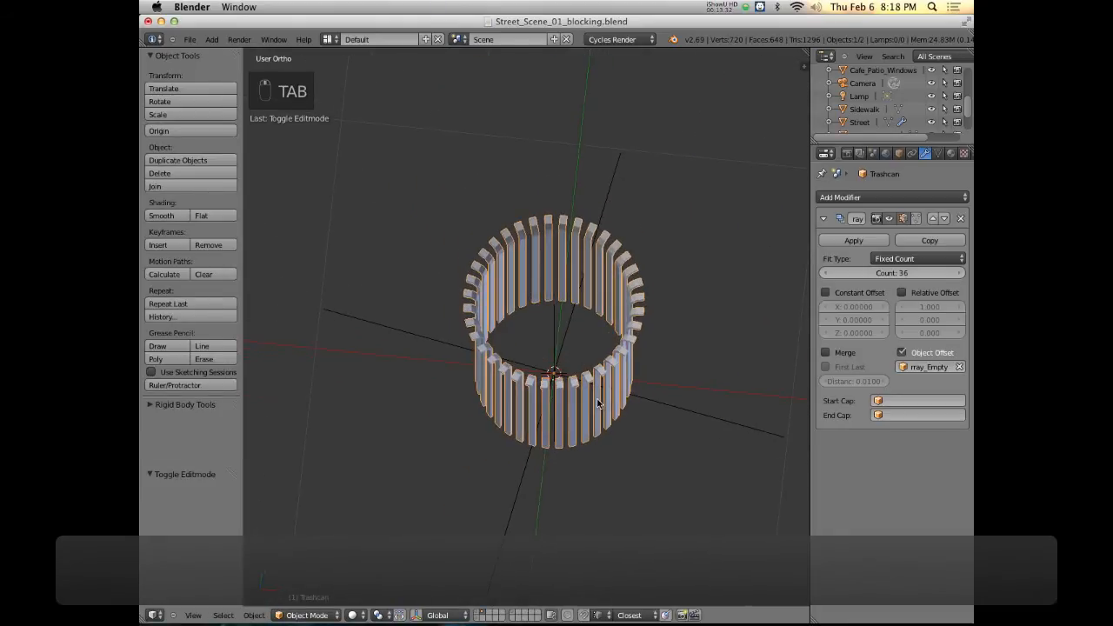
pyautogui.press('super+Tab')
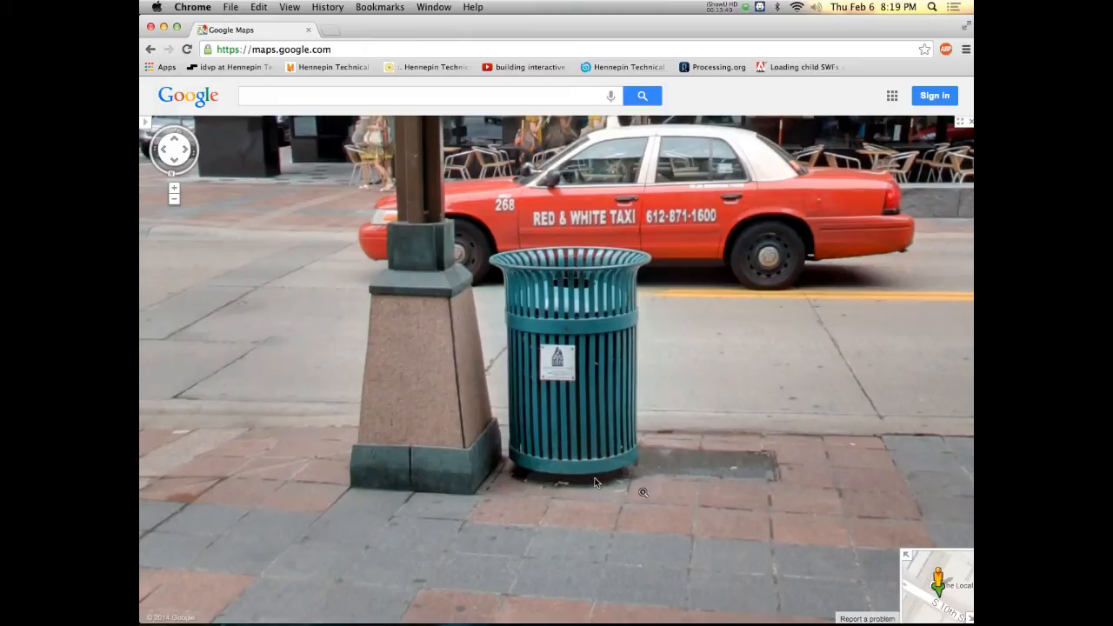
pyautogui.press('super+Tab')
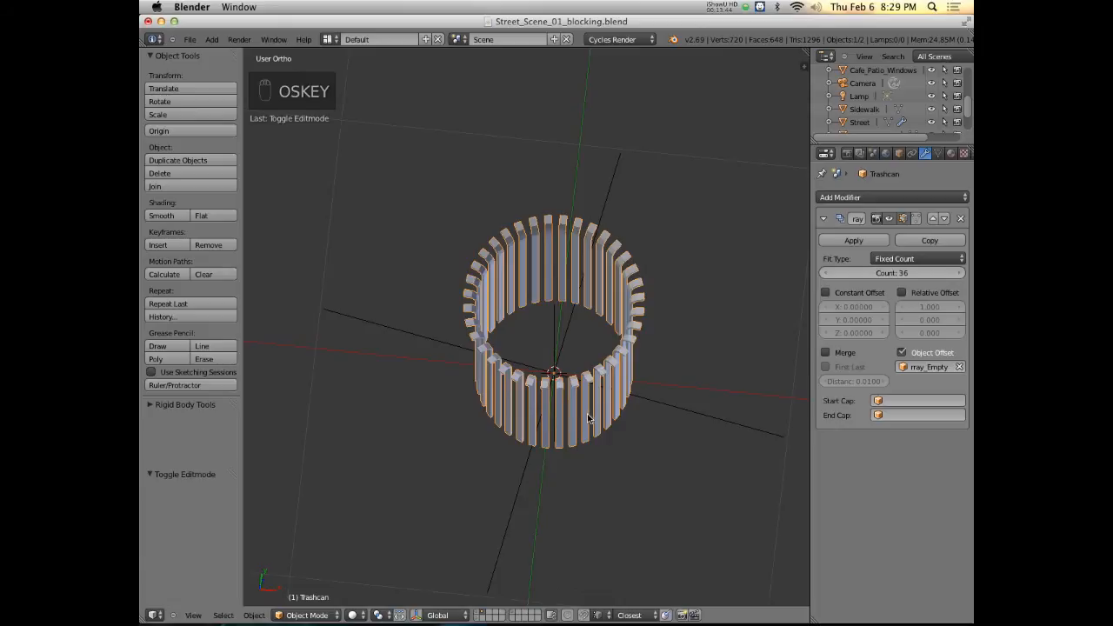
# Scale the trash can object uniformly to about 0.959 in Object Mode and view the arrayed slats from another angle
pyautogui.press('Tab')
pyautogui.scroll(2, 559, 406)
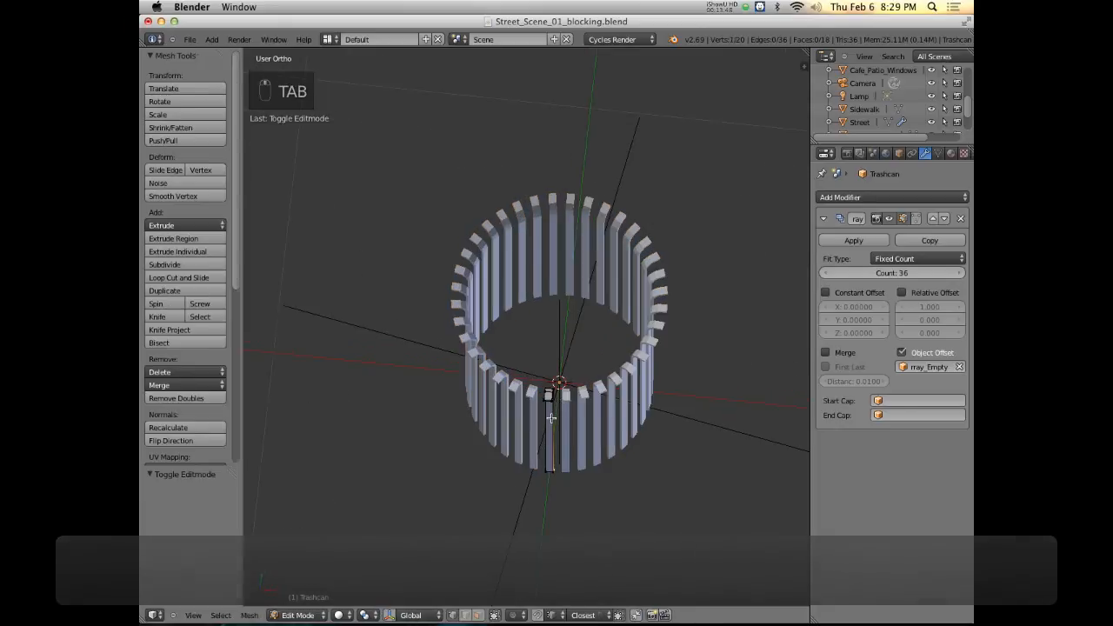
pyautogui.press('Tab')
pyautogui.scroll(-2, 560, 422)
pyautogui.press('s')
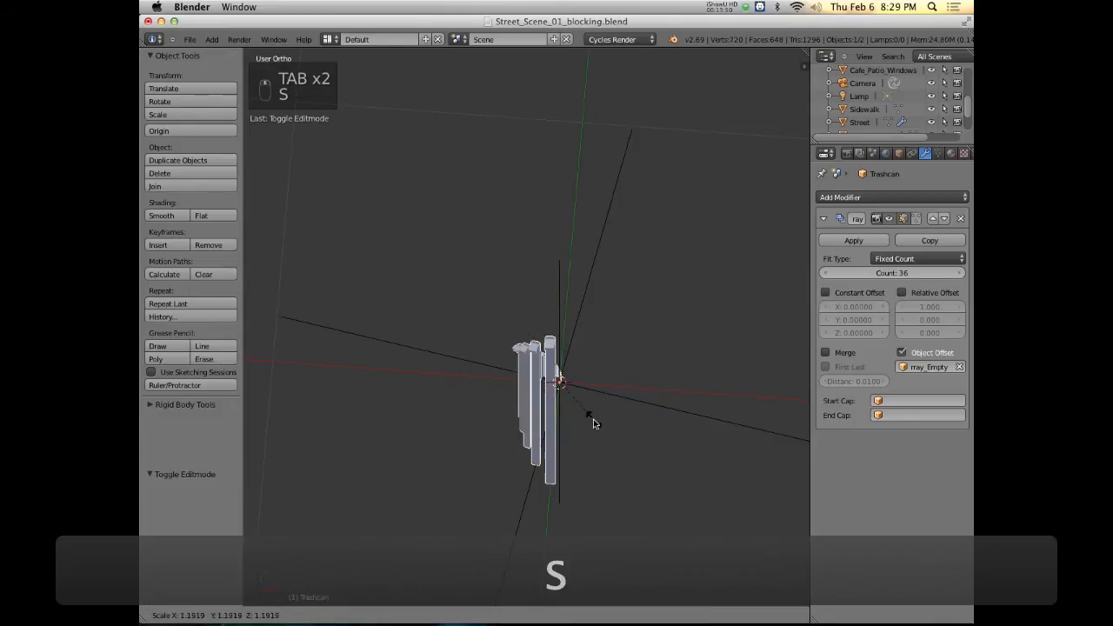
pyautogui.click(580, 421)
pyautogui.scroll(-4, 579, 418)
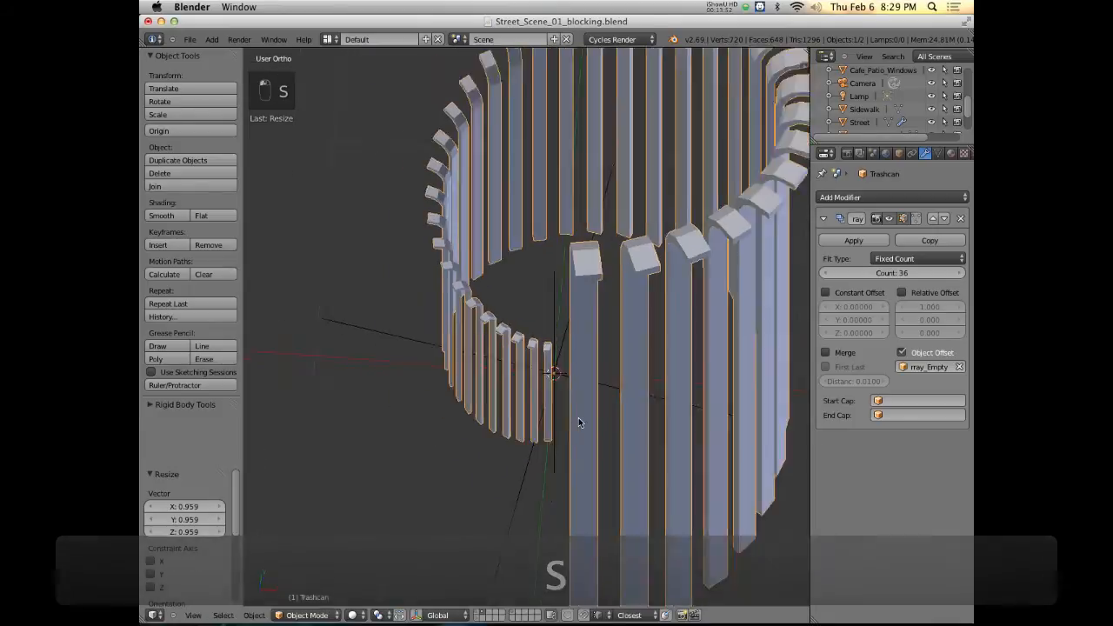
pyautogui.moveTo(570, 419); pyautogui.dragTo(604, 408, button='middle')
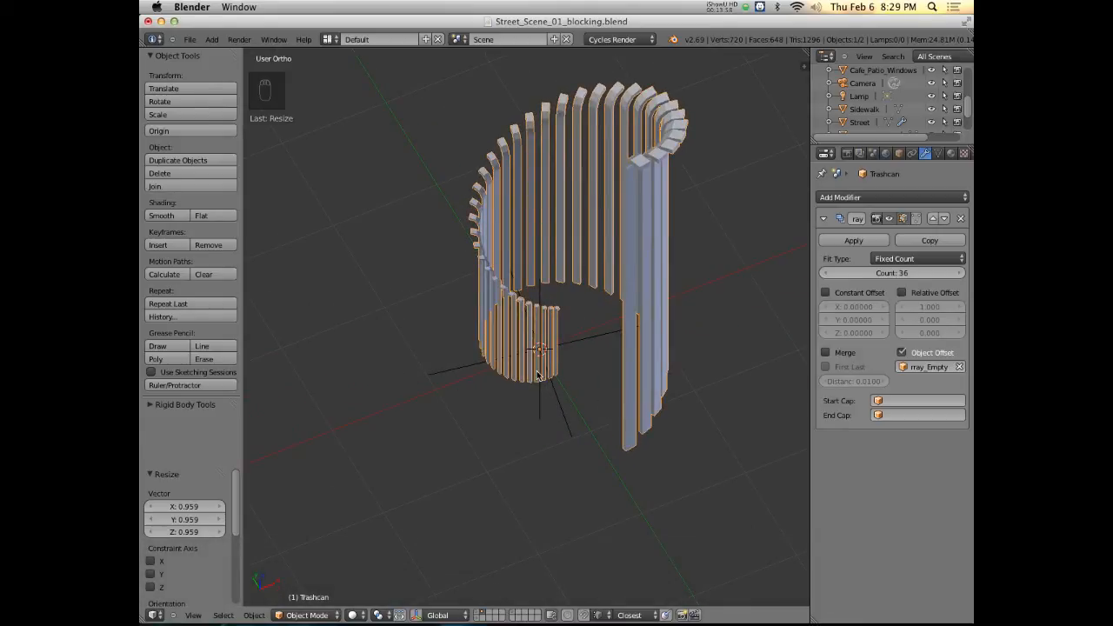
pyautogui.press('super')
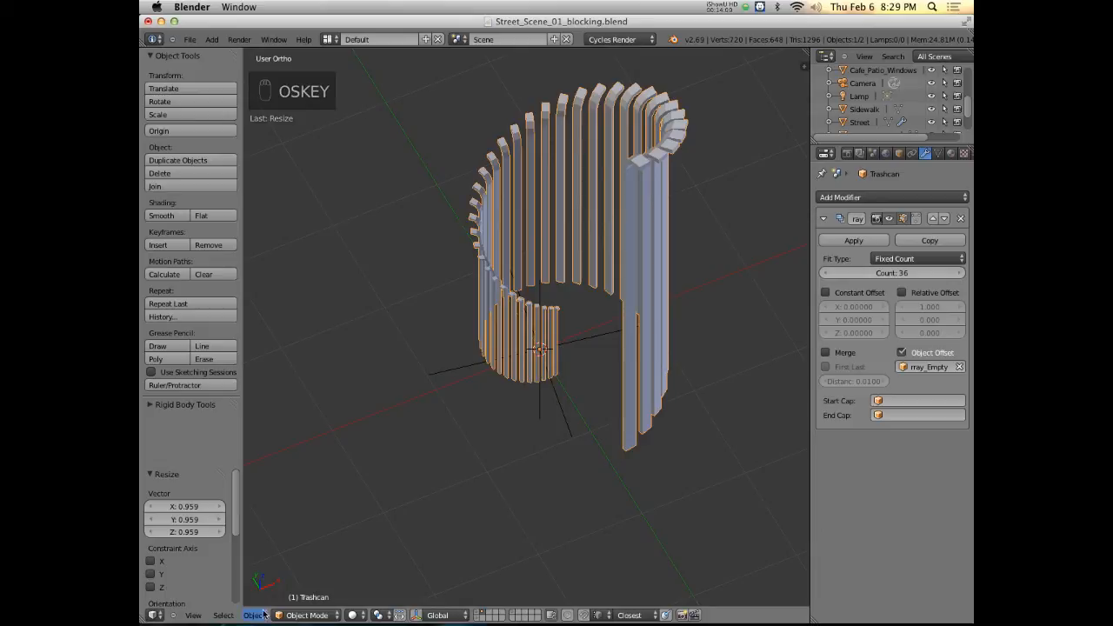
# Try applying the scale of the resized trash can object in Object Mode
pyautogui.click(256, 615)
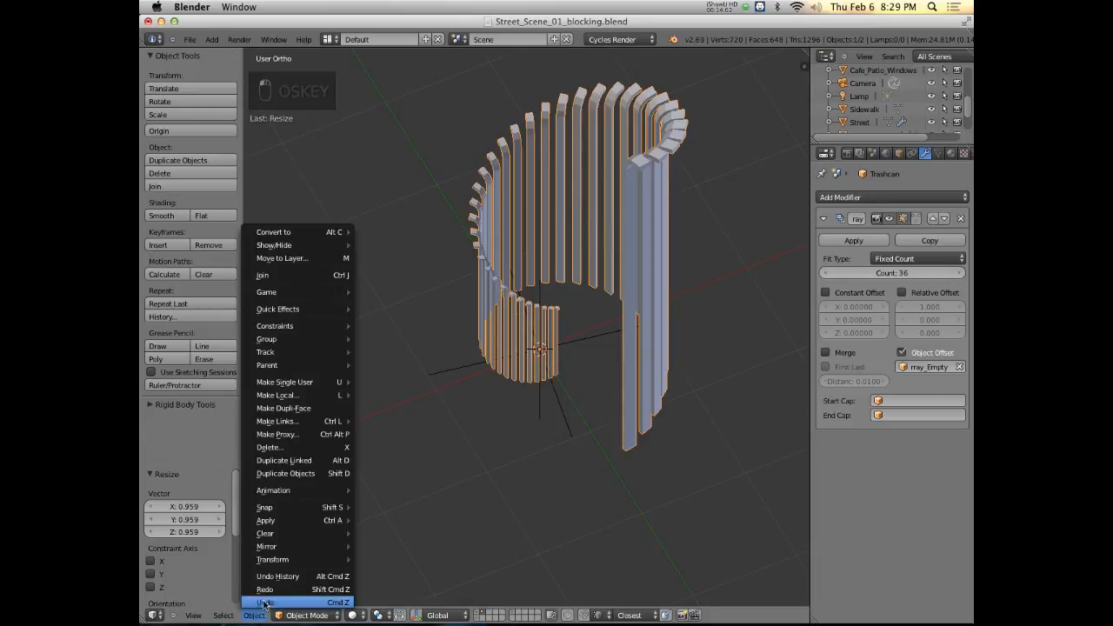
pyautogui.moveTo(317, 522)
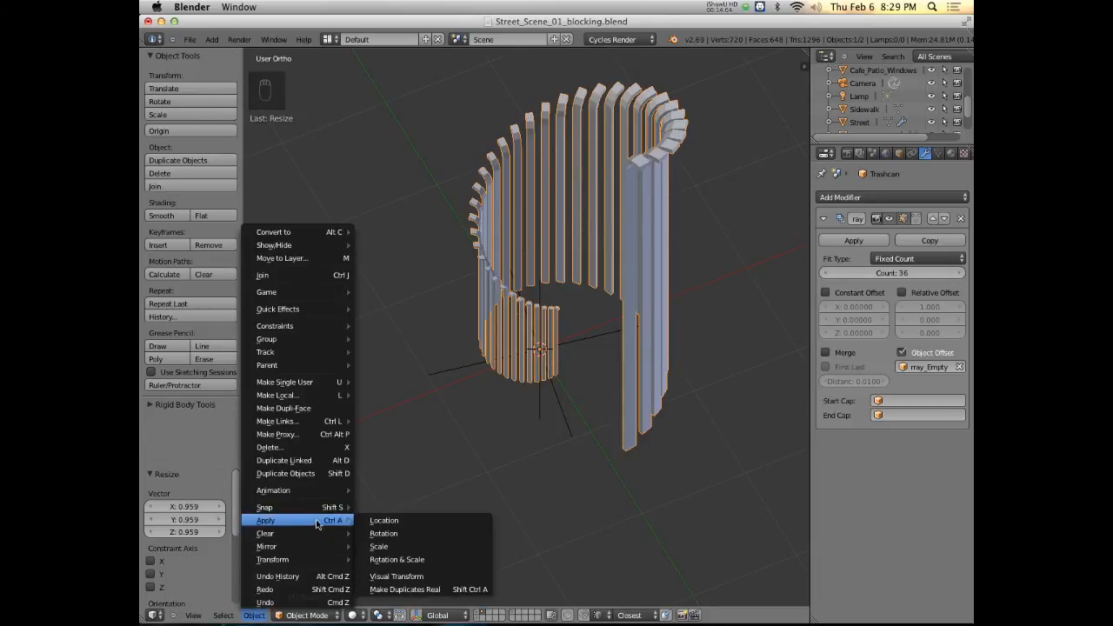
pyautogui.click(380, 546)
# Undo the scale application and the uniform resize of the trash can, checking the ring of slats from several angles
pyautogui.press('super+z')
pyautogui.moveTo(520, 430); pyautogui.dragTo(512, 347, button='middle')
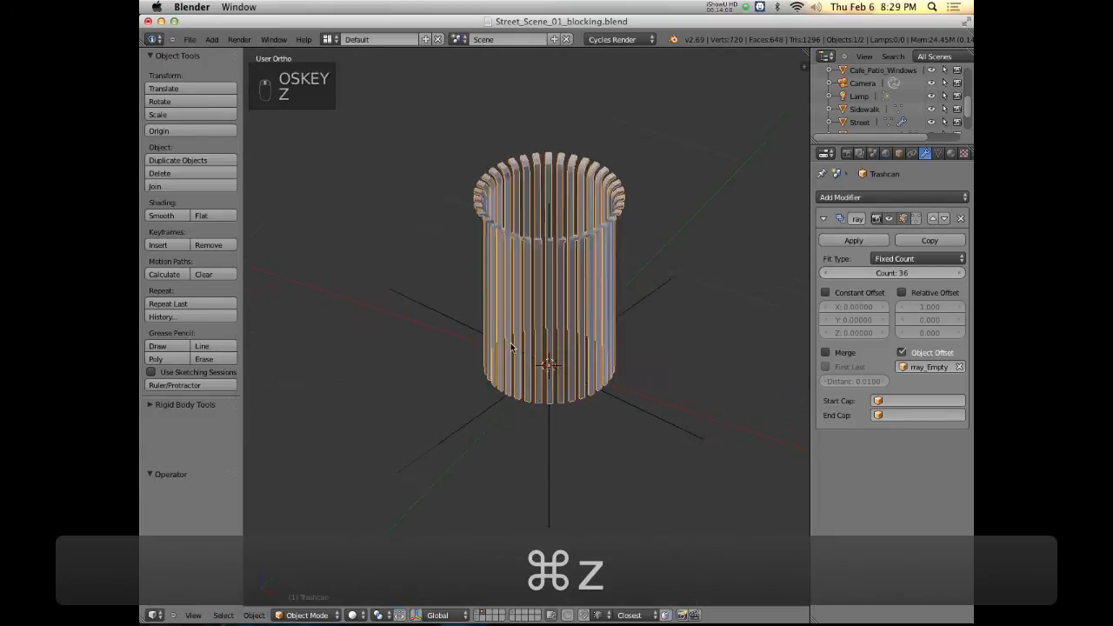
pyautogui.moveTo(582, 319); pyautogui.dragTo(563, 387, button='middle')
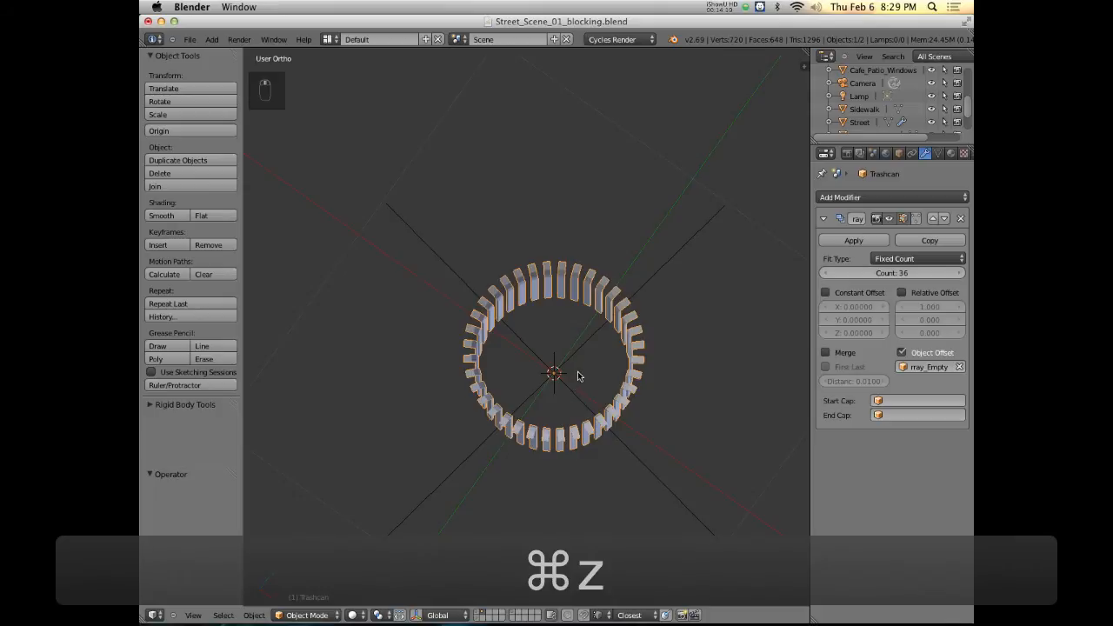
pyautogui.press('super+z')
pyautogui.moveTo(574, 396)
pyautogui.mouseDown(button='middle')
pyautogui.moveTo(541, 372)
pyautogui.moveTo(570, 424)
pyautogui.moveTo(557, 378)
pyautogui.moveTo(581, 420)
pyautogui.moveTo(588, 390)
pyautogui.mouseUp(button='middle')
pyautogui.press('super+z')
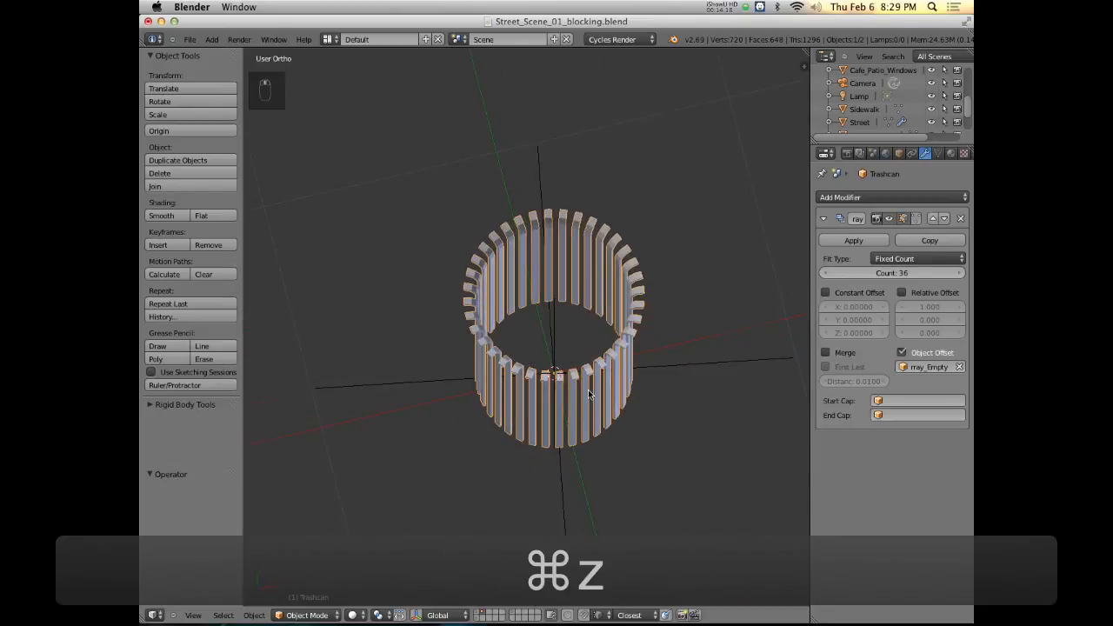
# Reset the 3D cursor to the world centre and set the trash can's origin to the 3D cursor
pyautogui.hotkey('shift', 'c')
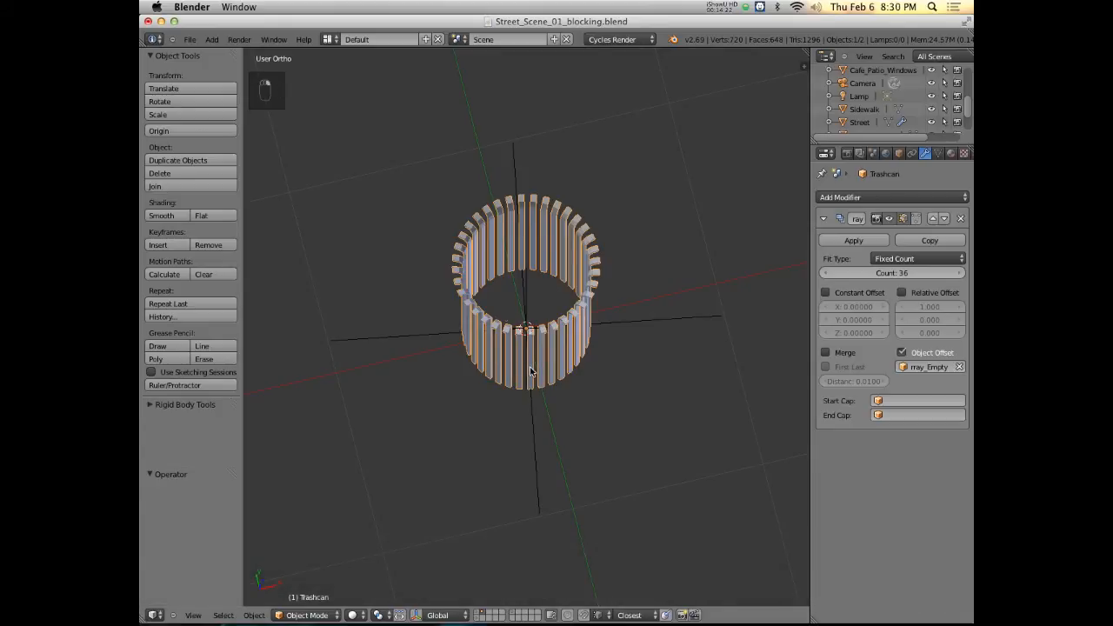
pyautogui.click(161, 132)
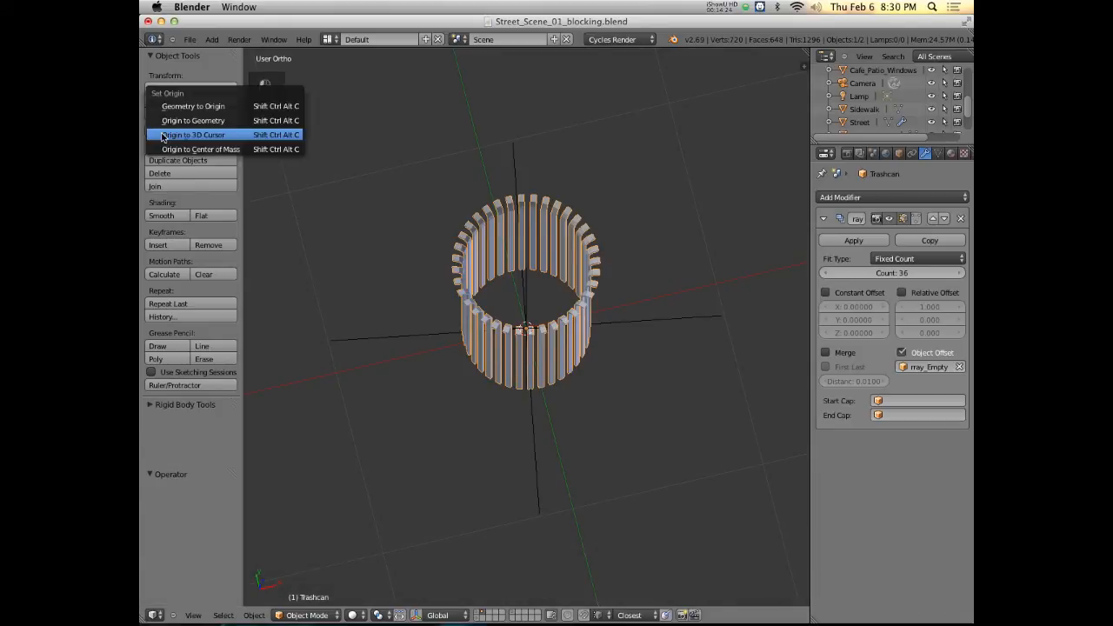
pyautogui.click(199, 136)
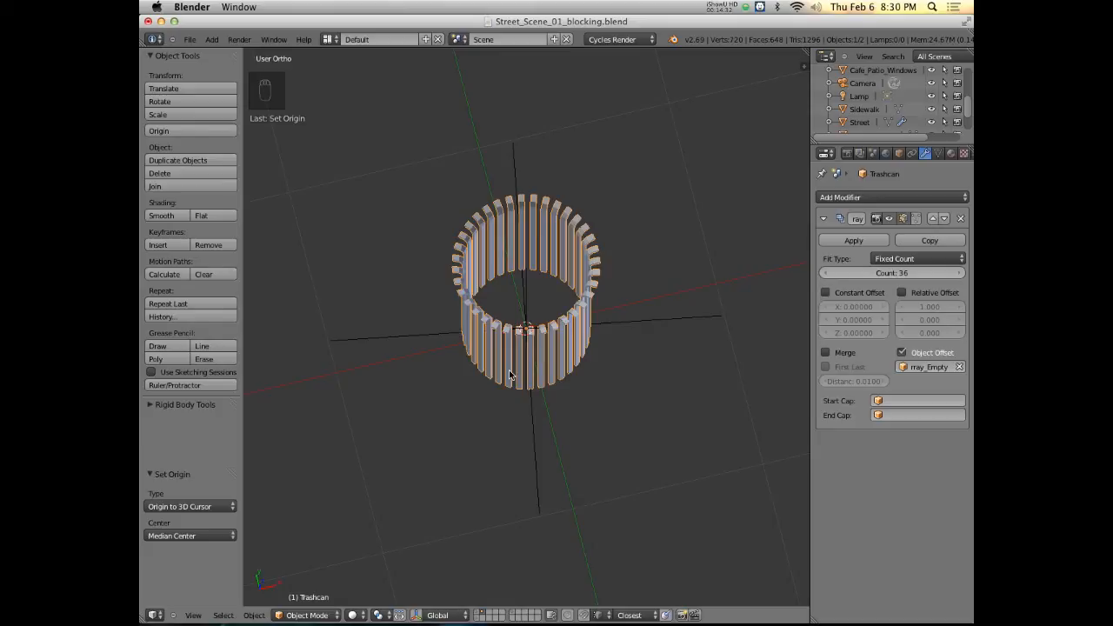
pyautogui.moveTo(554, 415); pyautogui.dragTo(538, 337, button='middle')
# Switch to Chrome to examine the horizontal bands on the trash can in the street photo, and return to Blender
pyautogui.press('super')
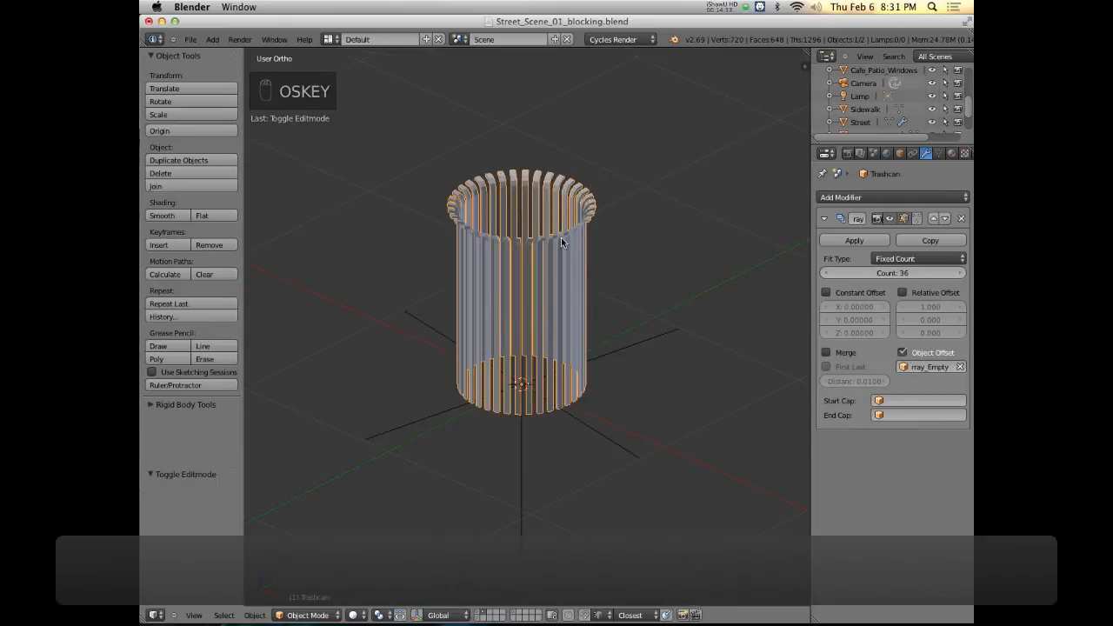
pyautogui.press('super')
pyautogui.press('super+Tab')
pyautogui.press('super+Tab')
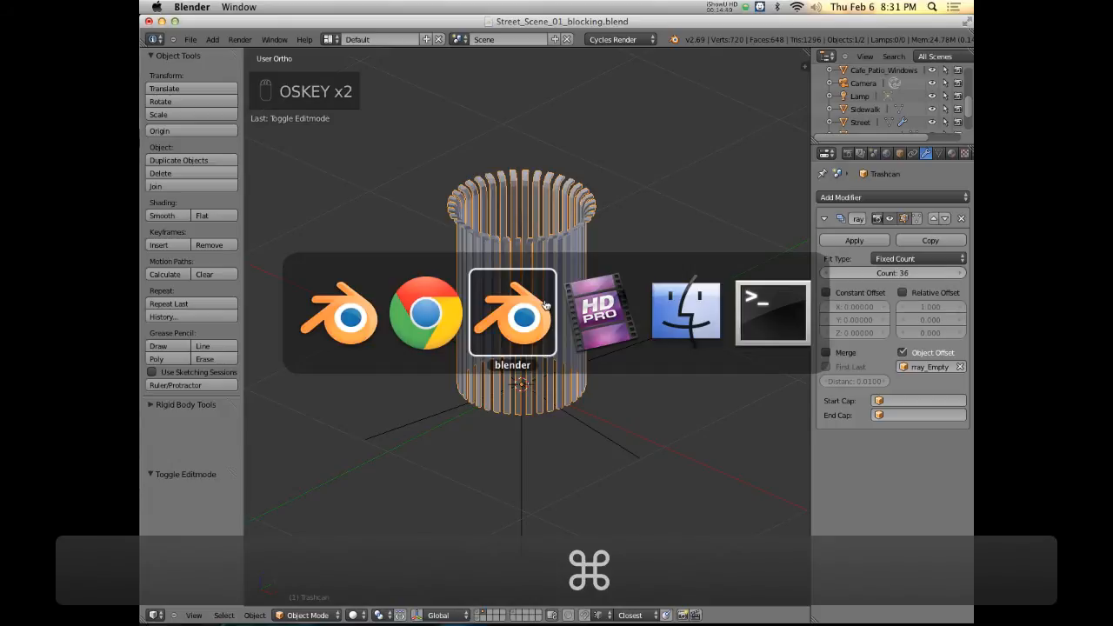
pyautogui.press('super+shift+Tab')
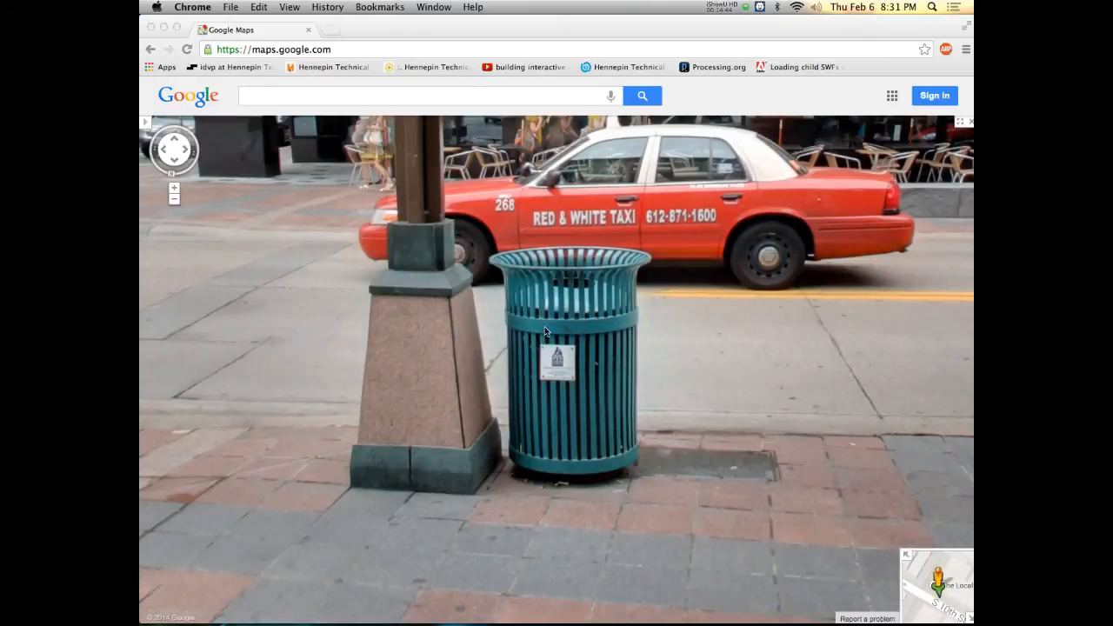
pyautogui.press('super+Tab')
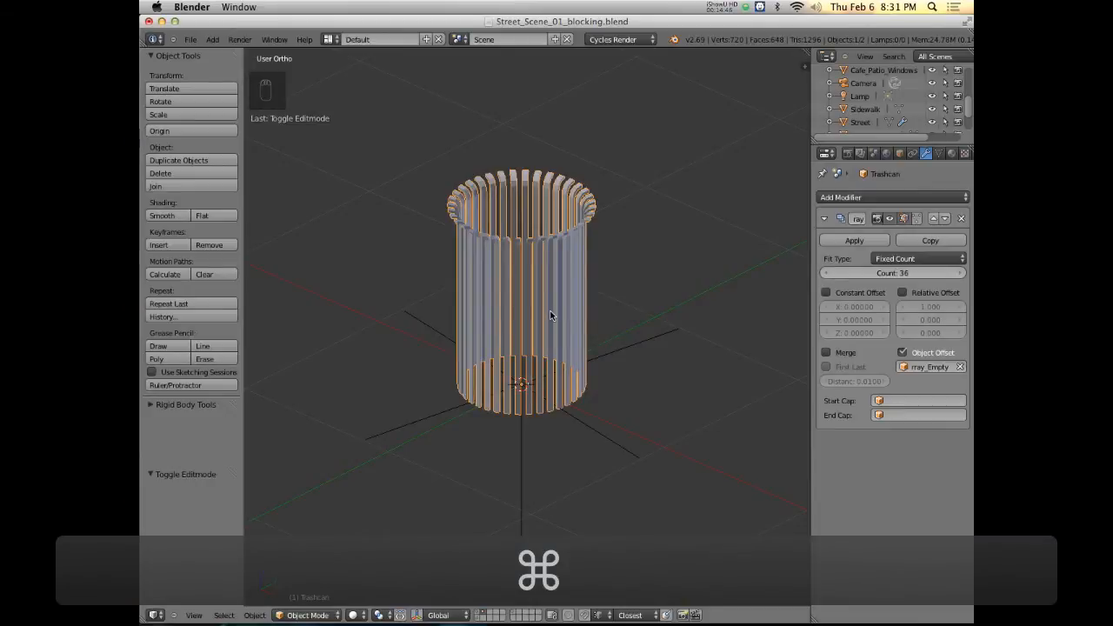
# Recentre the 3D cursor and add a 12-vertex cylinder there in top view
pyautogui.moveTo(565, 324); pyautogui.dragTo(537, 382, button='middle')
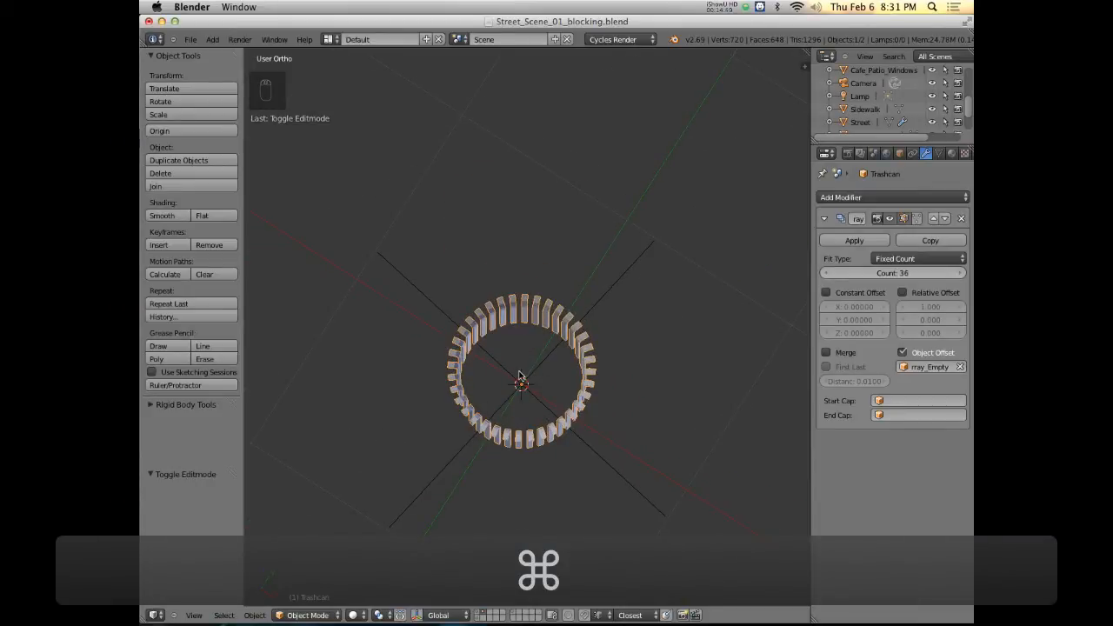
pyautogui.hotkey('shift', 'c')
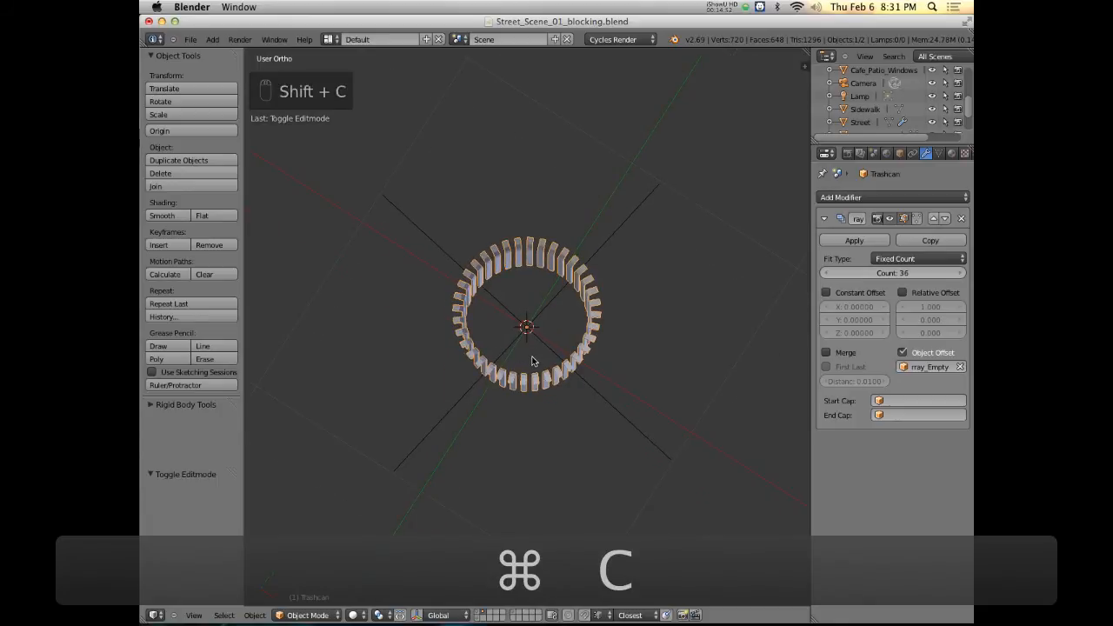
pyautogui.press('KP_7')
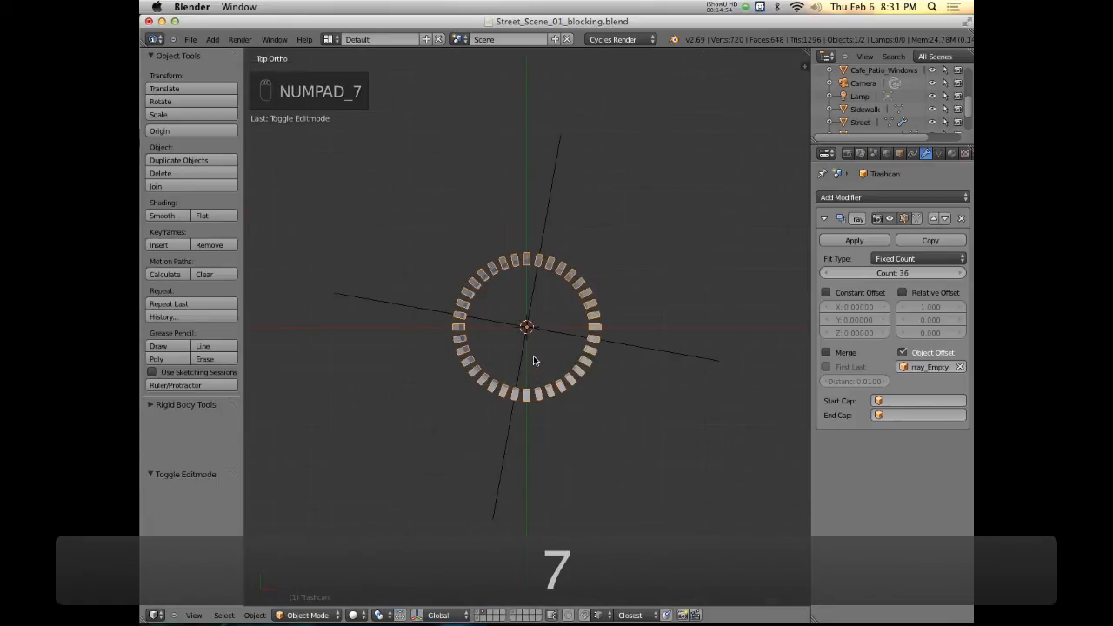
pyautogui.hotkey('shift', 'a')
pyautogui.moveTo(530, 265)
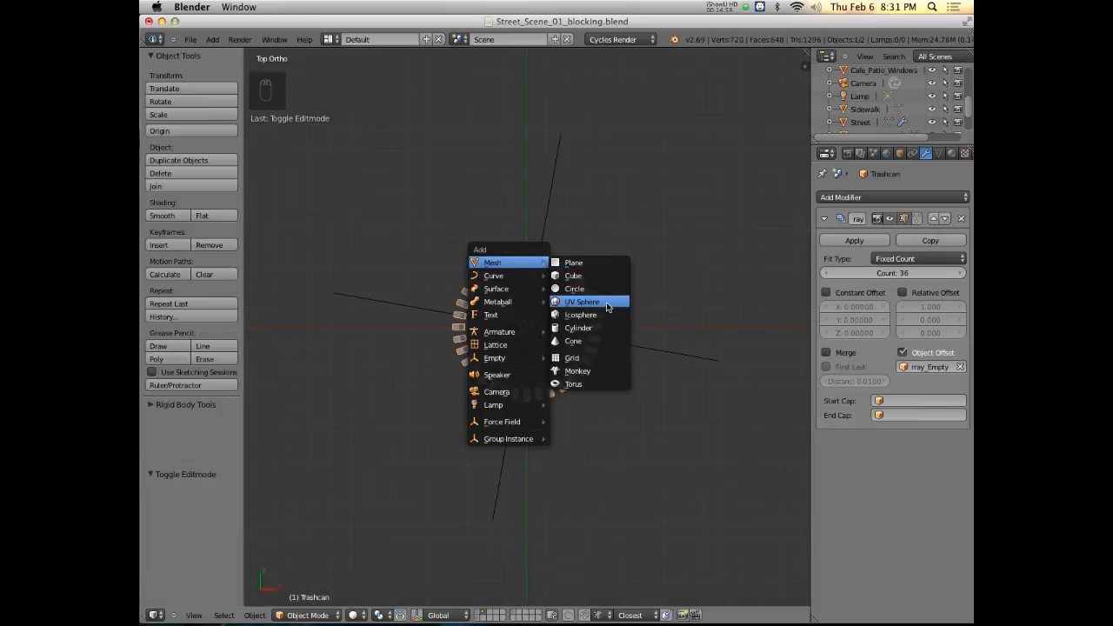
pyautogui.click(600, 328)
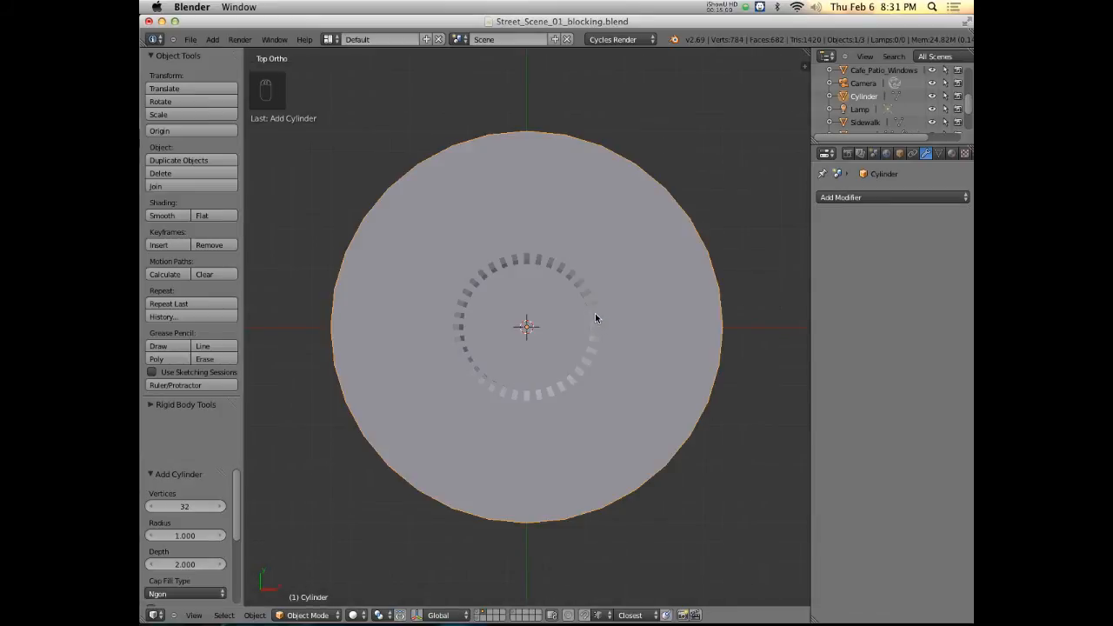
pyautogui.press('F6')
pyautogui.click(741, 337)
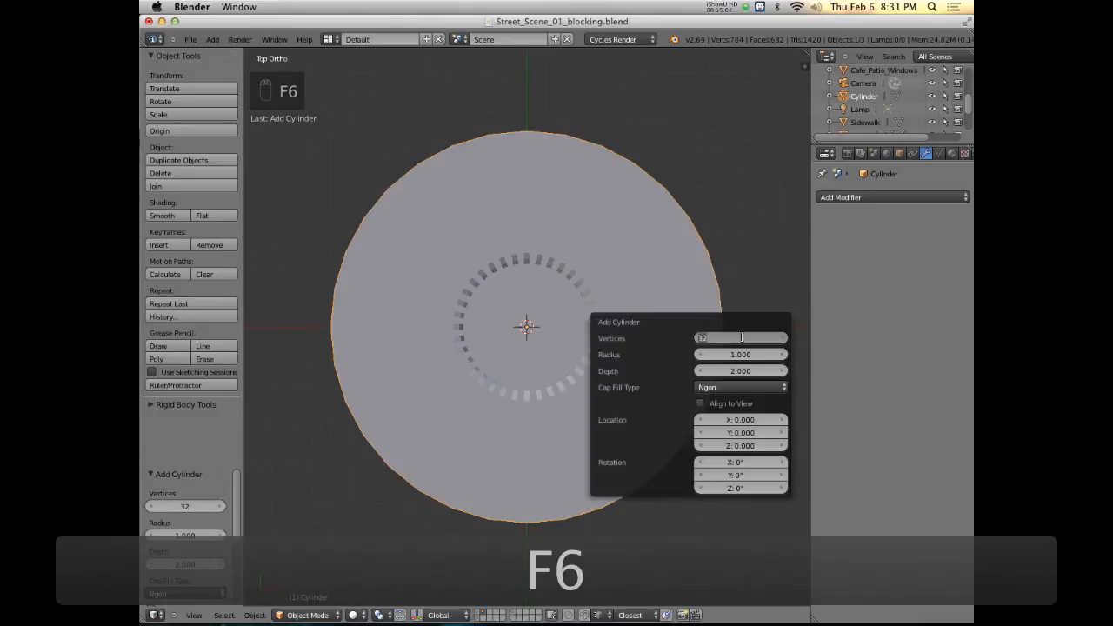
pyautogui.write('12')
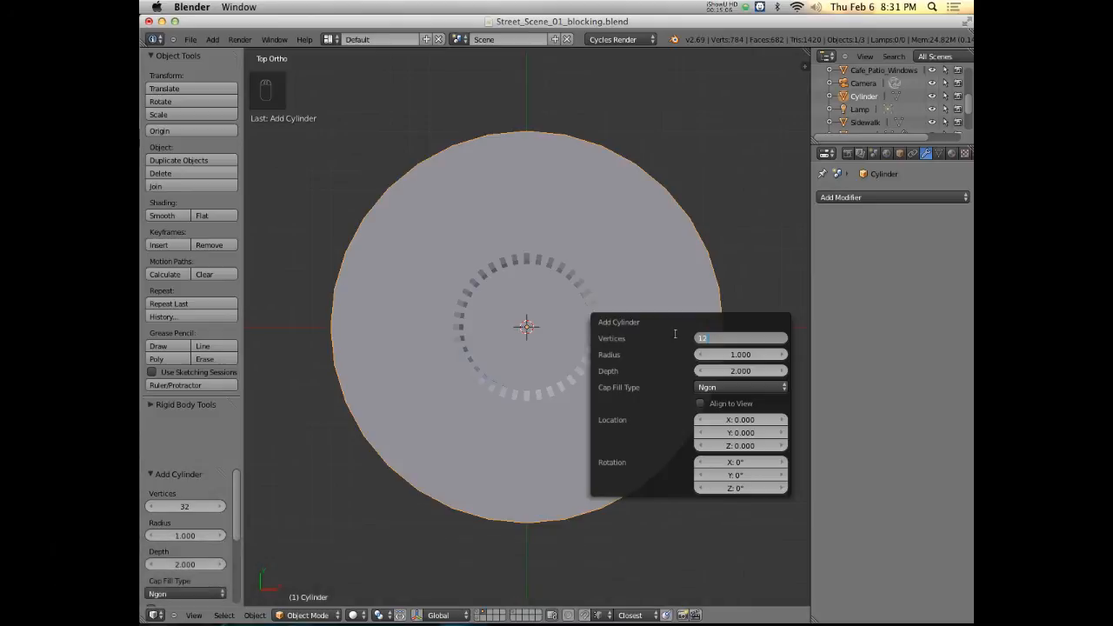
pyautogui.press('Return')
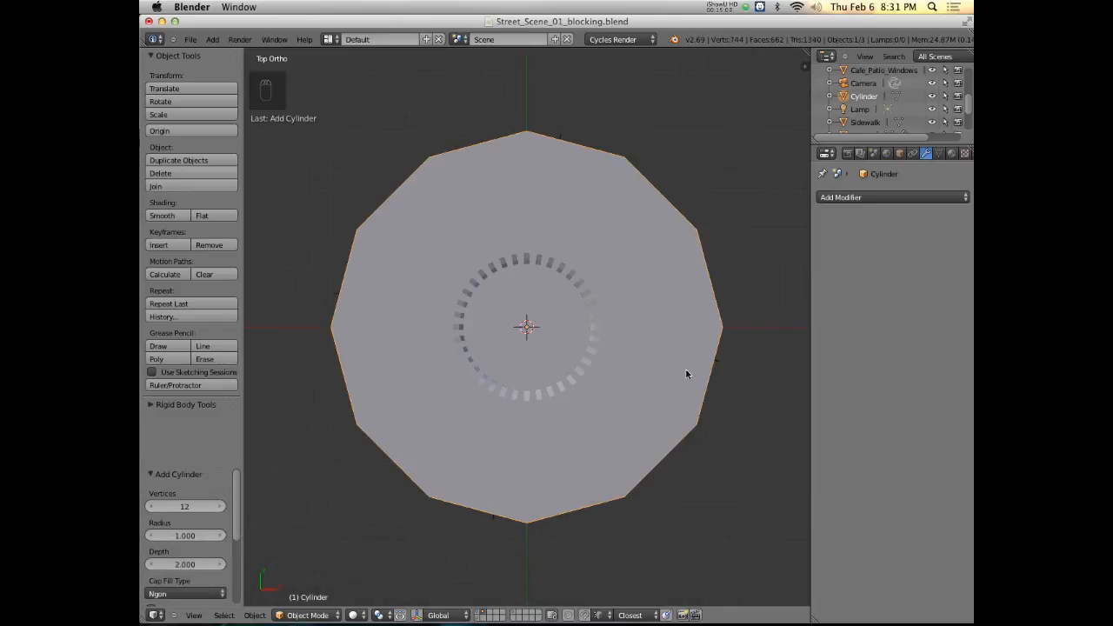
# Rename the new cylinder object as Trashcan_Bands
pyautogui.moveTo(598, 439); pyautogui.dragTo(543, 310, button='middle')
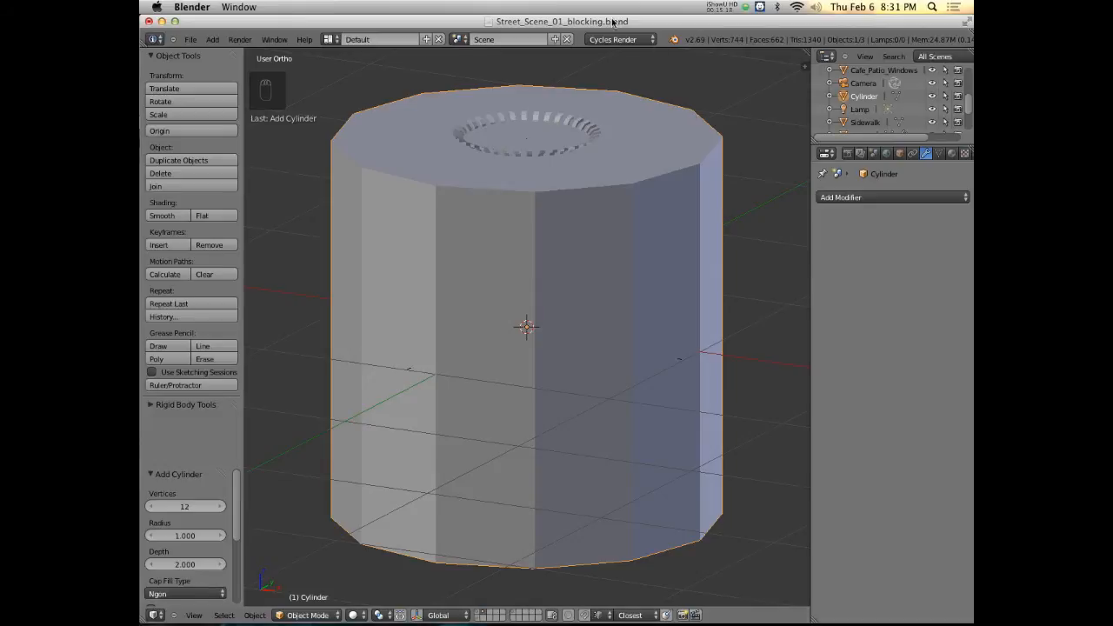
pyautogui.doubleClick(863, 97)
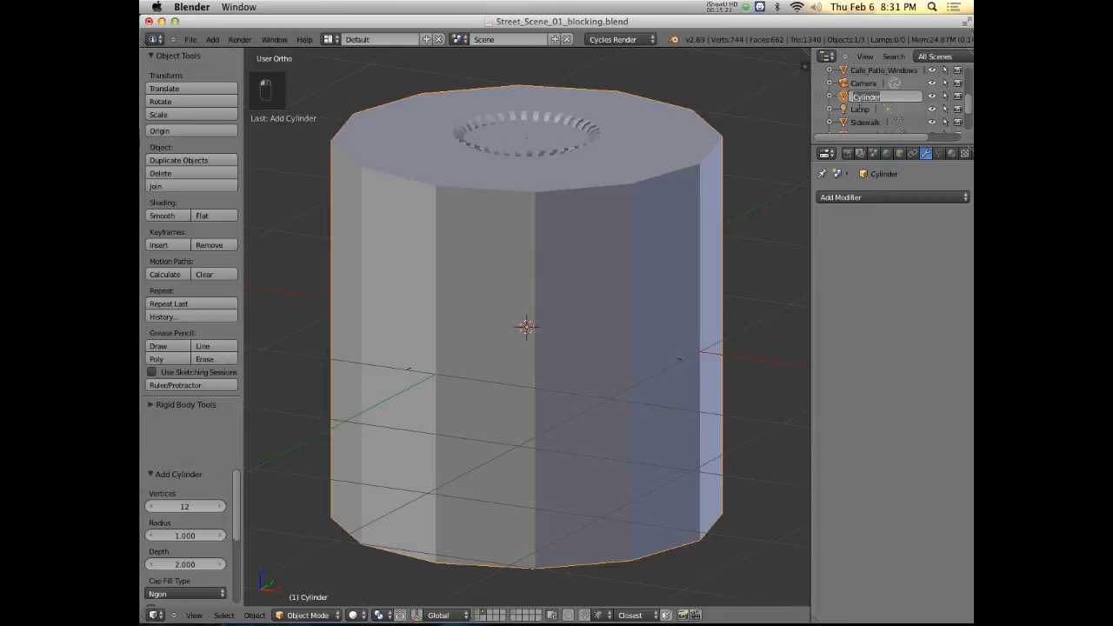
pyautogui.write('Trashca')
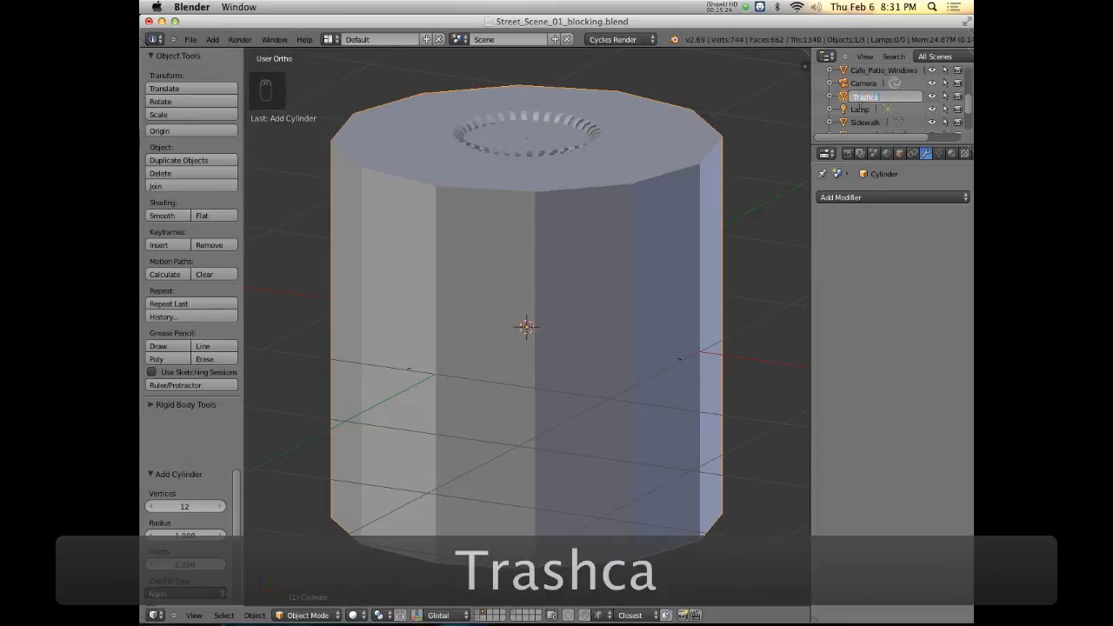
pyautogui.write('n_Bands')
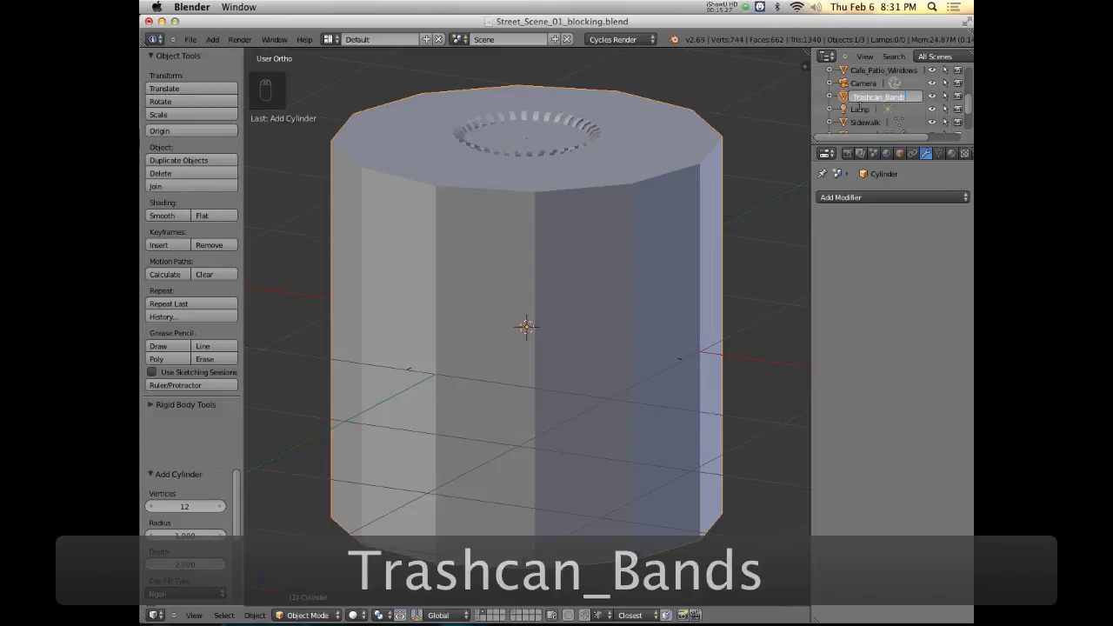
pyautogui.press('Return')
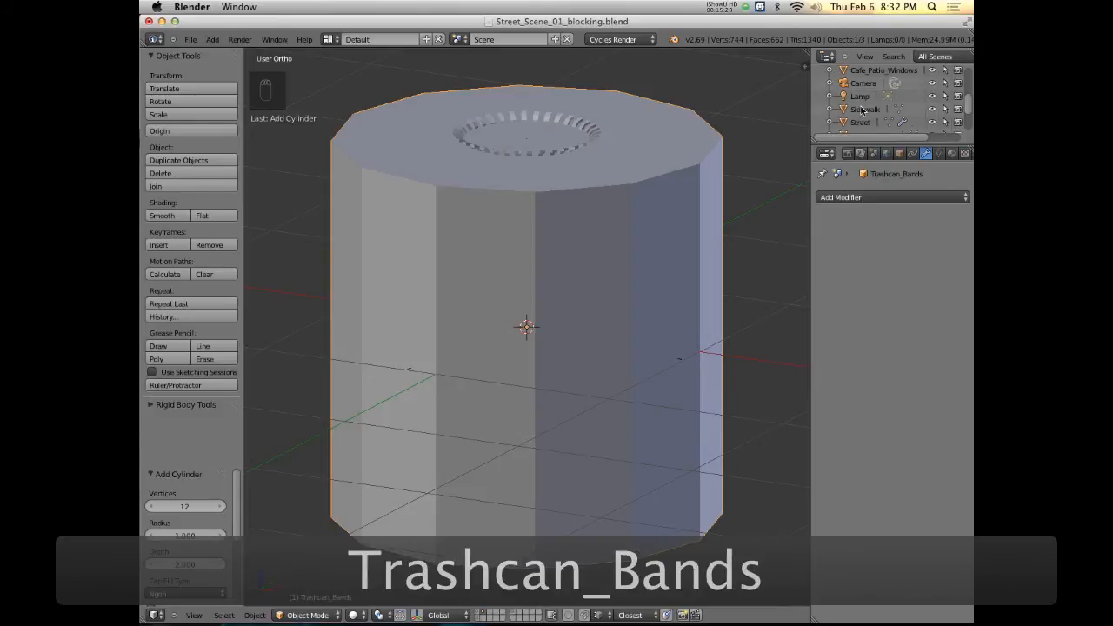
# In Edit Mode, scale the whole bands cylinder uniformly to about 0.354, and by about 0.963 more to fit closely around the slats
pyautogui.press('Tab')
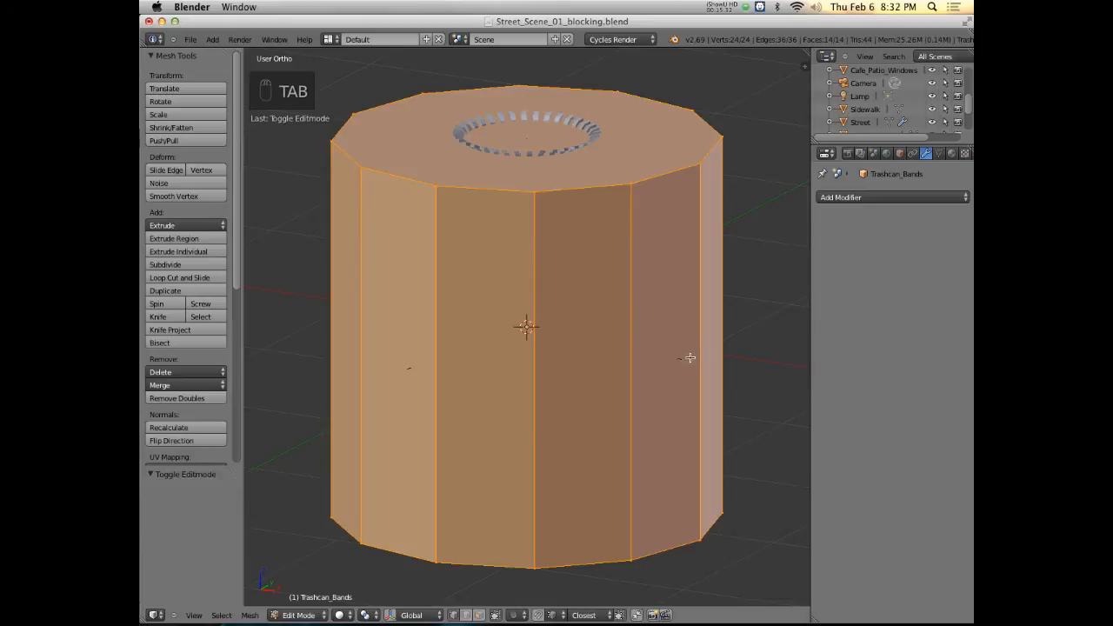
pyautogui.press('s')
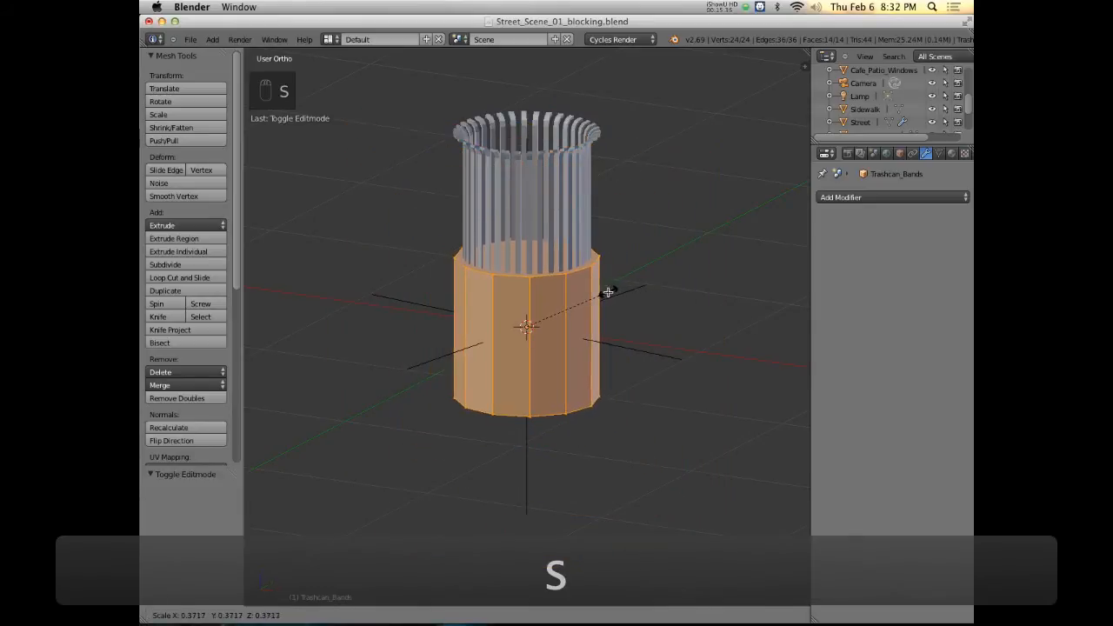
pyautogui.click(601, 290)
pyautogui.scroll(6, 600, 287)
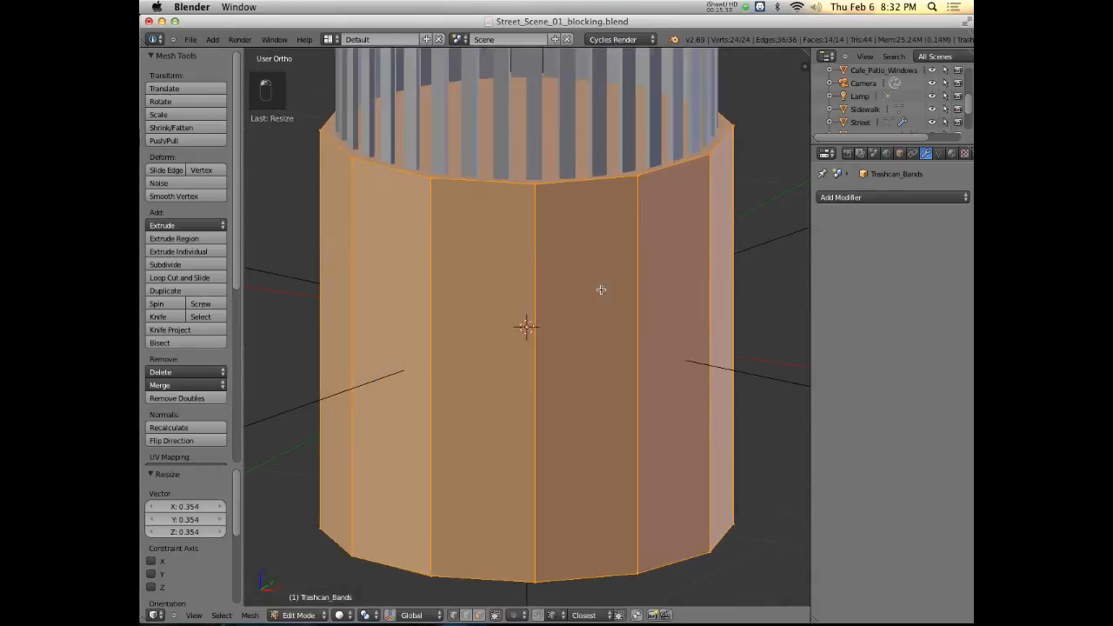
pyautogui.moveTo(586, 269); pyautogui.dragTo(653, 371, button='middle')
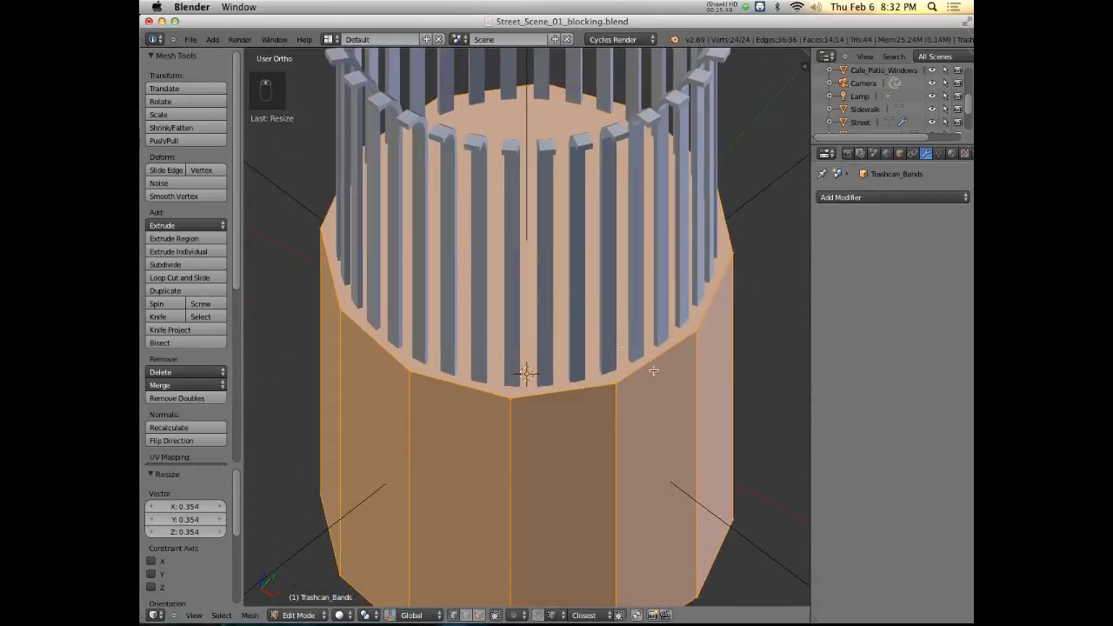
pyautogui.press('s')
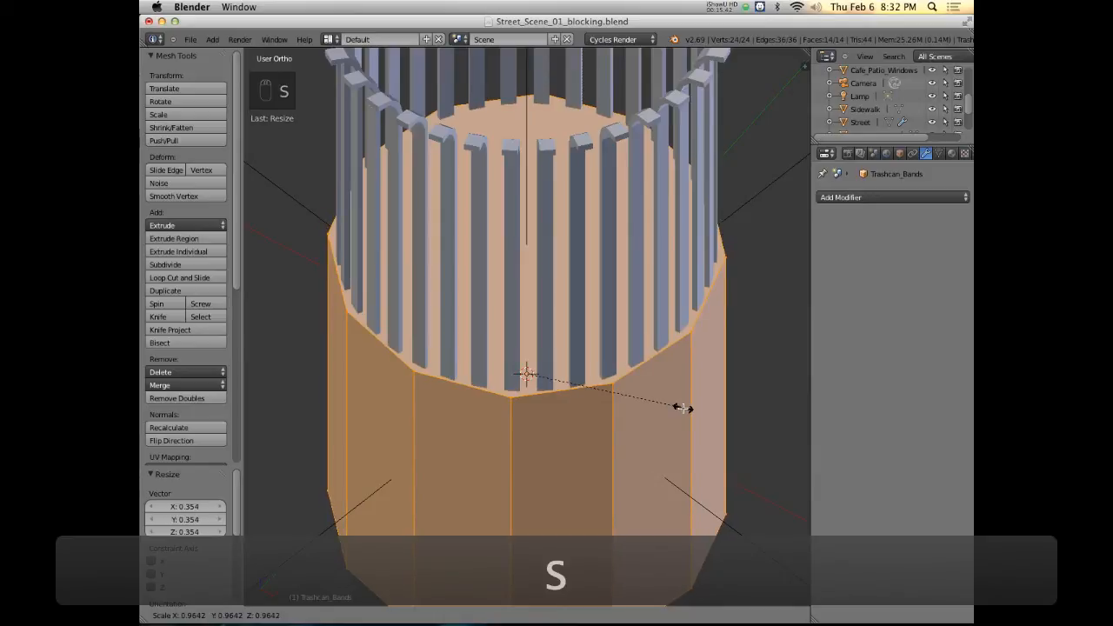
pyautogui.click(682, 408)
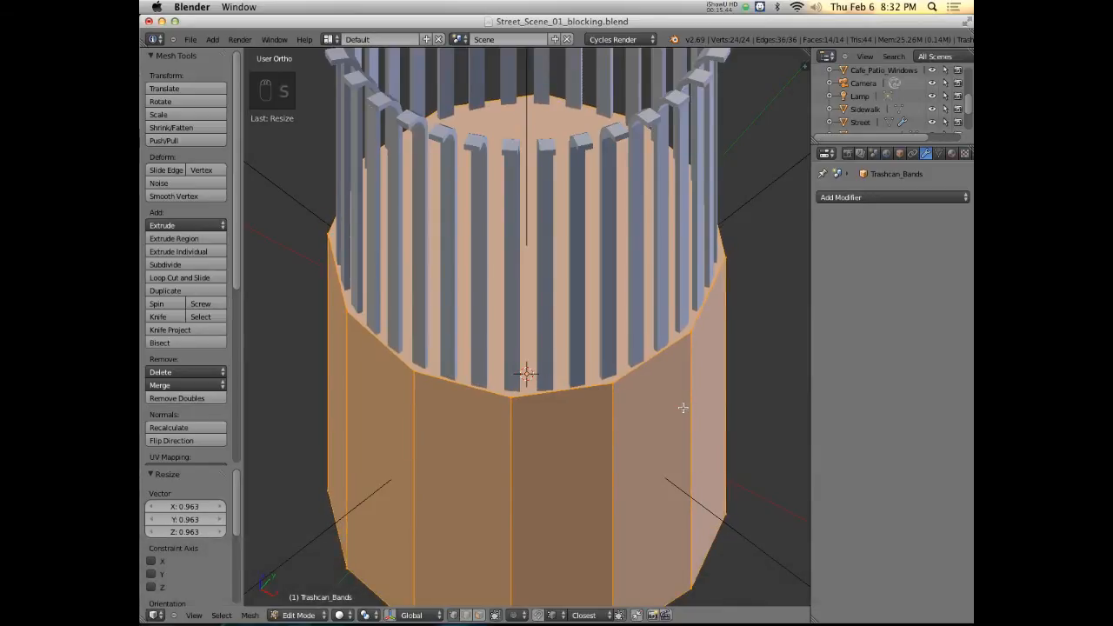
# In front view, flatten the bands cylinder along Z to about 0.081 so it forms a thin band
pyautogui.moveTo(644, 441); pyautogui.dragTo(652, 396, button='middle')
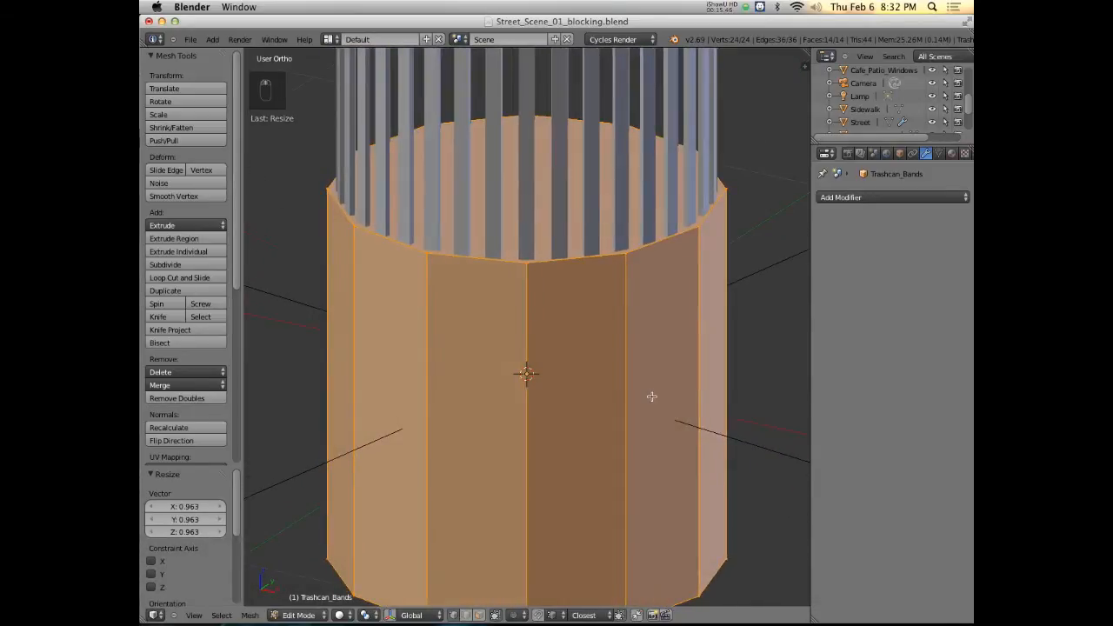
pyautogui.scroll(-2, 653, 397)
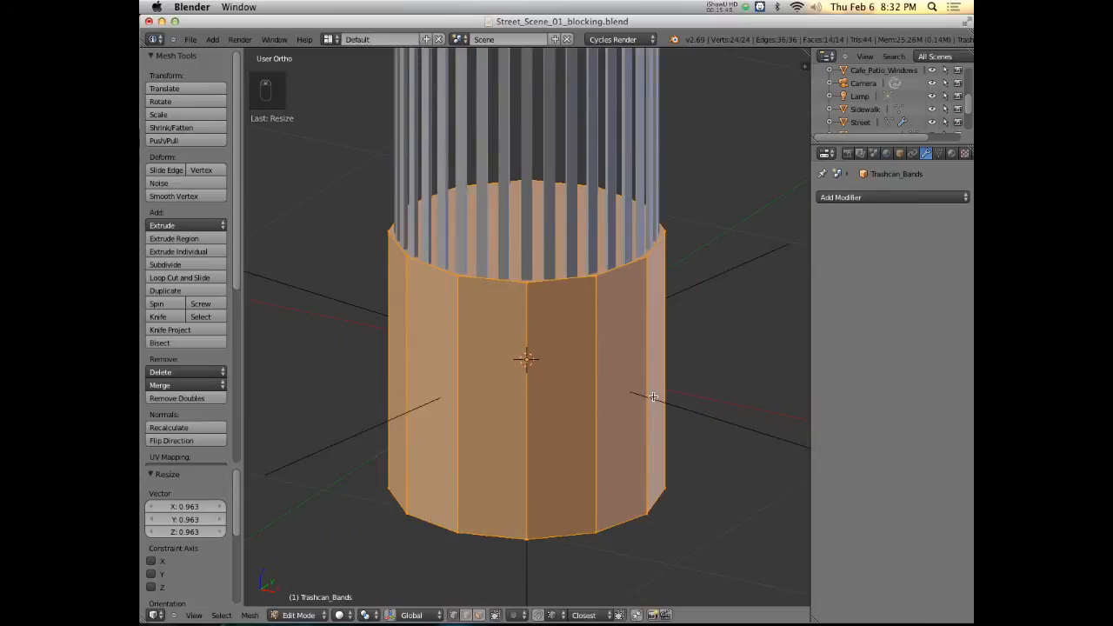
pyautogui.press('KP_7')
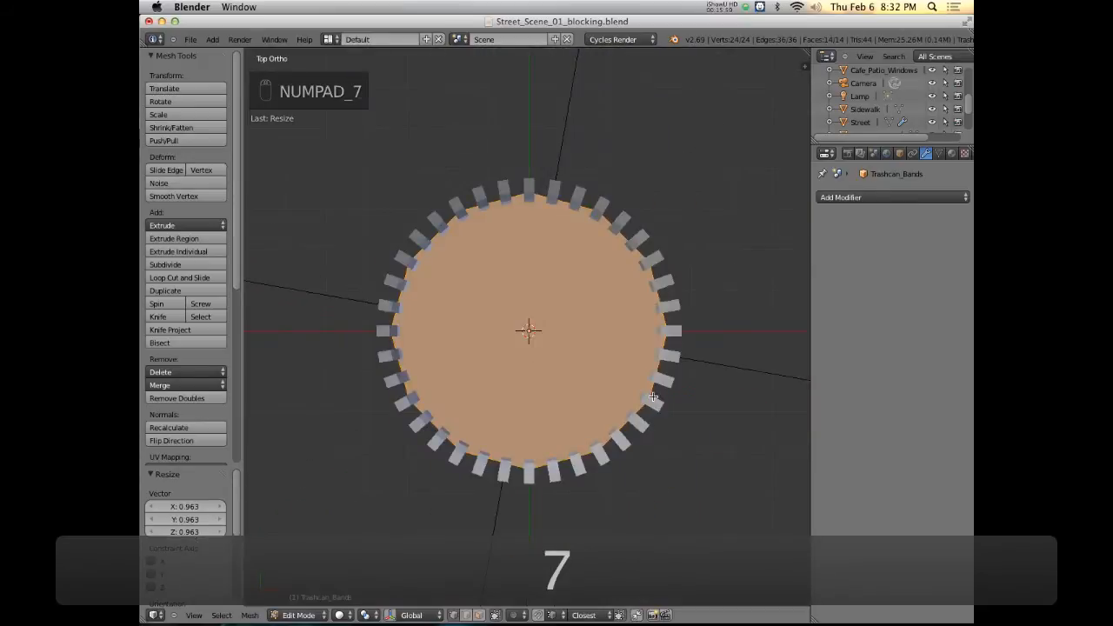
pyautogui.press('KP_1')
pyautogui.press('s')
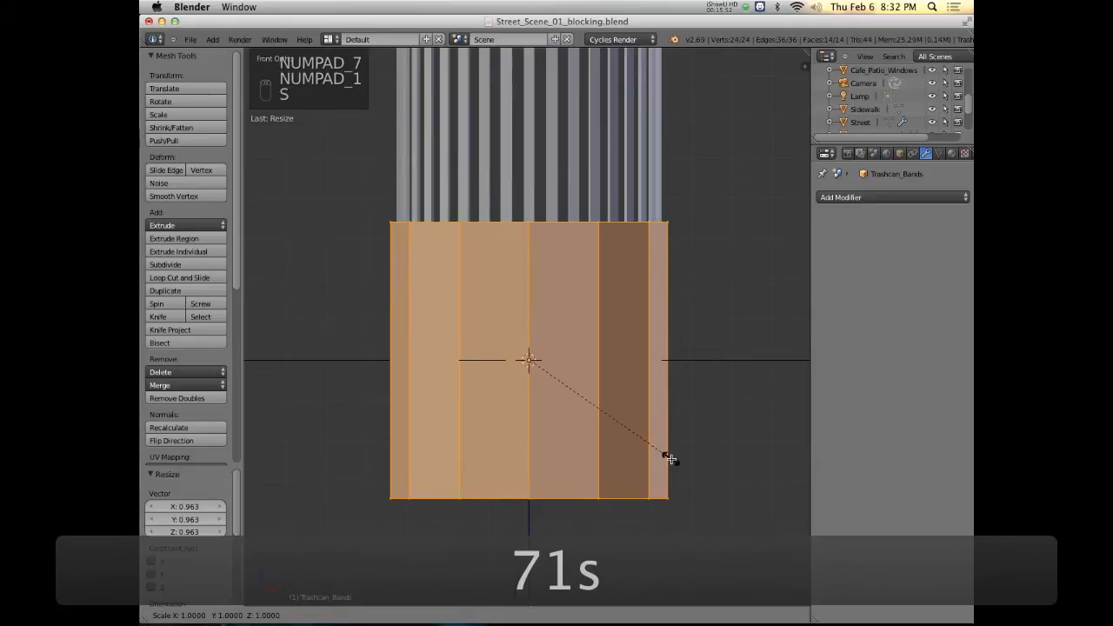
pyautogui.press('z')
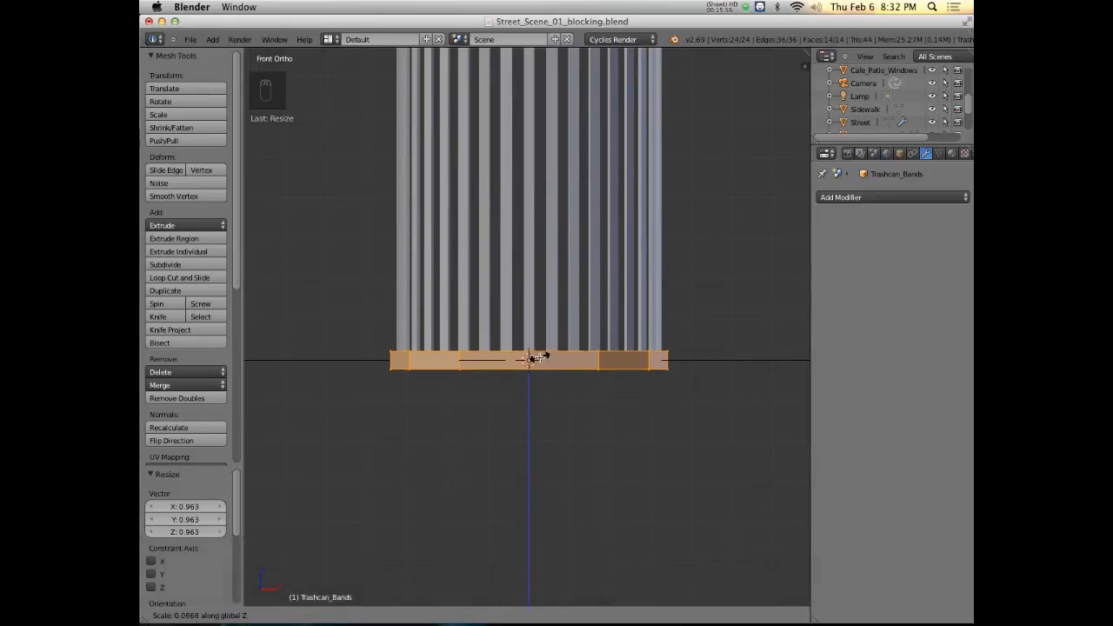
pyautogui.click(541, 357)
pyautogui.scroll(-1, 542, 358)
pyautogui.keyDown('shift'); pyautogui.moveTo(552, 261); pyautogui.dragTo(565, 380, button='middle'); pyautogui.keyUp('shift')
# Move the band up about 0.741 along Z to the upper part of the slats and compare its position with the reference photo
pyautogui.press('super+Tab')
pyautogui.press('super+Tab')
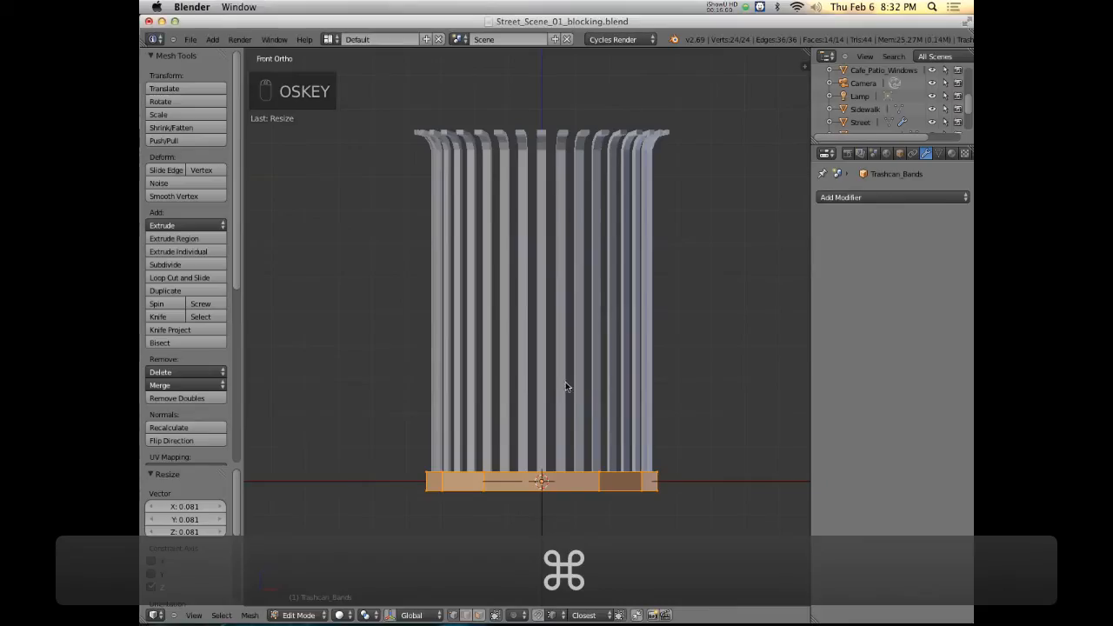
pyautogui.press('g')
pyautogui.press('z')
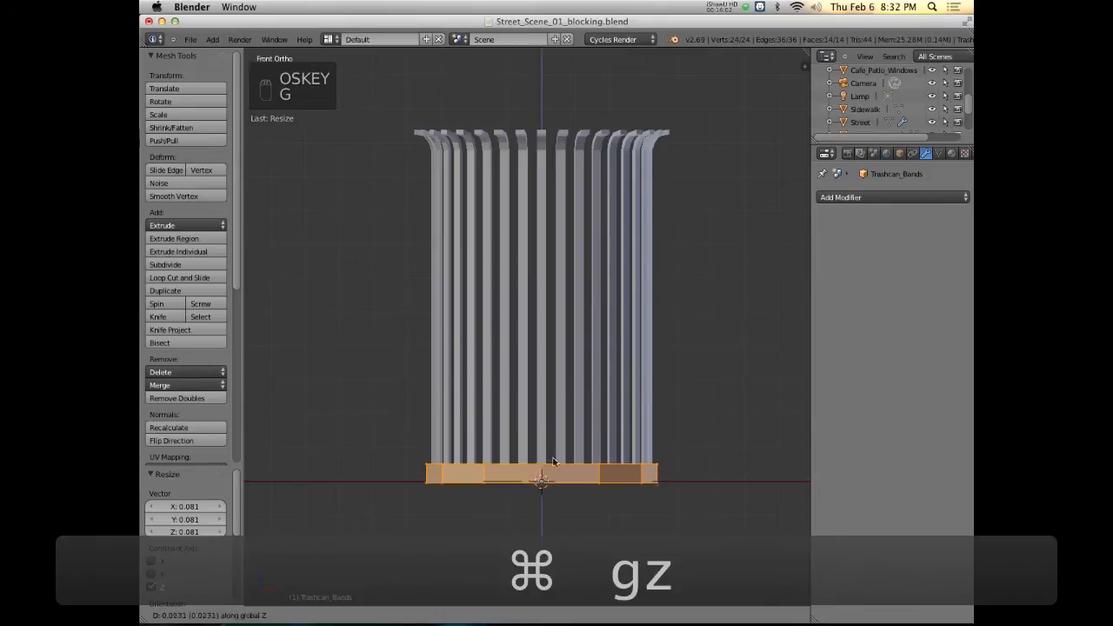
pyautogui.click(580, 244)
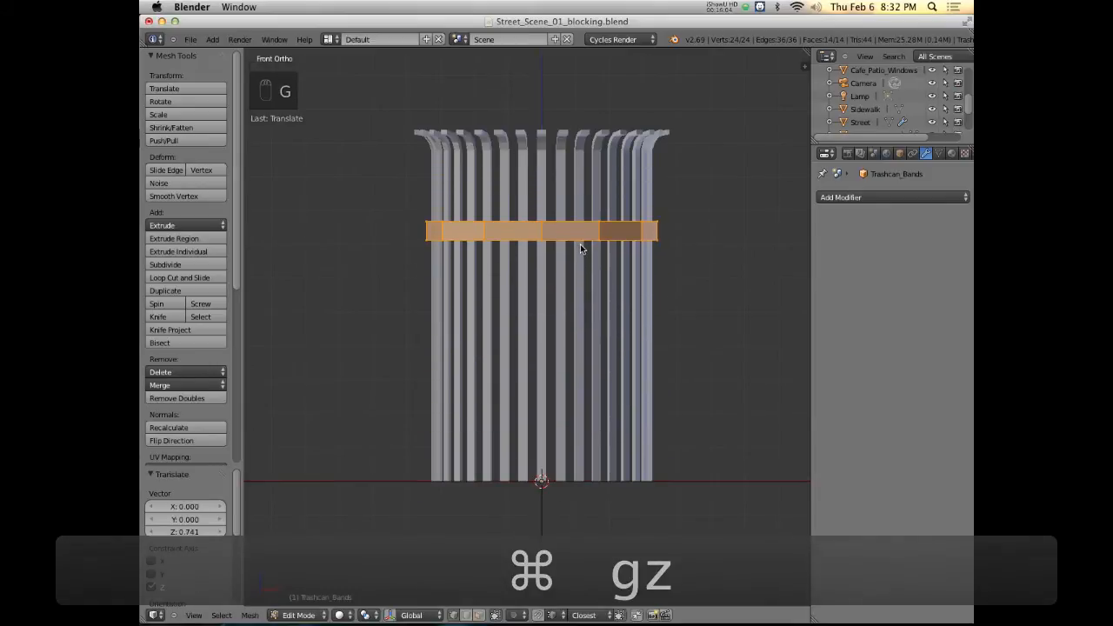
pyautogui.moveTo(580, 244); pyautogui.dragTo(565, 342, button='middle')
pyautogui.press('super+Tab')
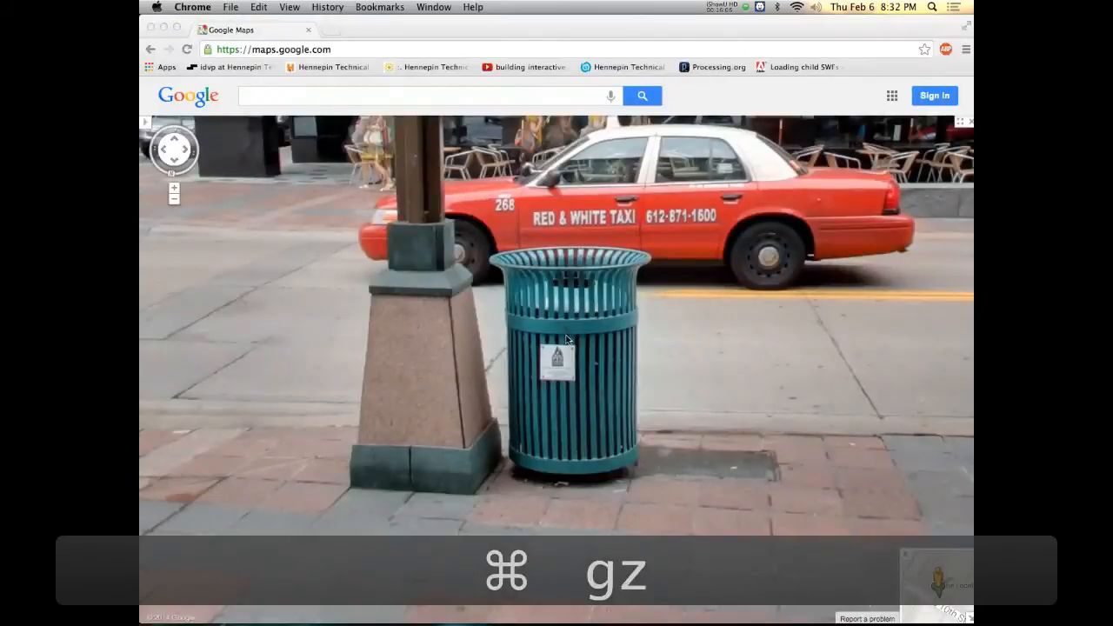
pyautogui.press('super+Tab')
# In face select mode, delete the top and bottom cap faces of the band
pyautogui.moveTo(556, 351)
pyautogui.mouseDown(button='middle')
pyautogui.moveTo(563, 248)
pyautogui.moveTo(591, 260)
pyautogui.moveTo(574, 252)
pyautogui.moveTo(540, 340)
pyautogui.moveTo(543, 366)
pyautogui.mouseUp(button='middle')
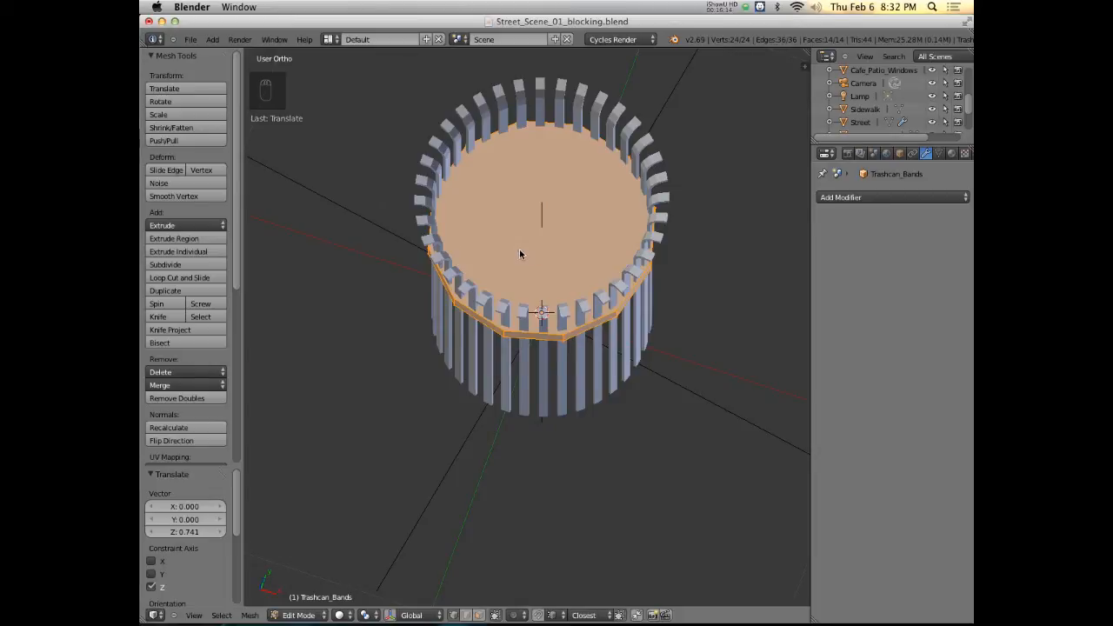
pyautogui.moveTo(534, 253); pyautogui.dragTo(571, 239, button='middle')
pyautogui.hotkey('ctrl', 'Tab')
pyautogui.click(559, 235)
pyautogui.rightClick(548, 248)
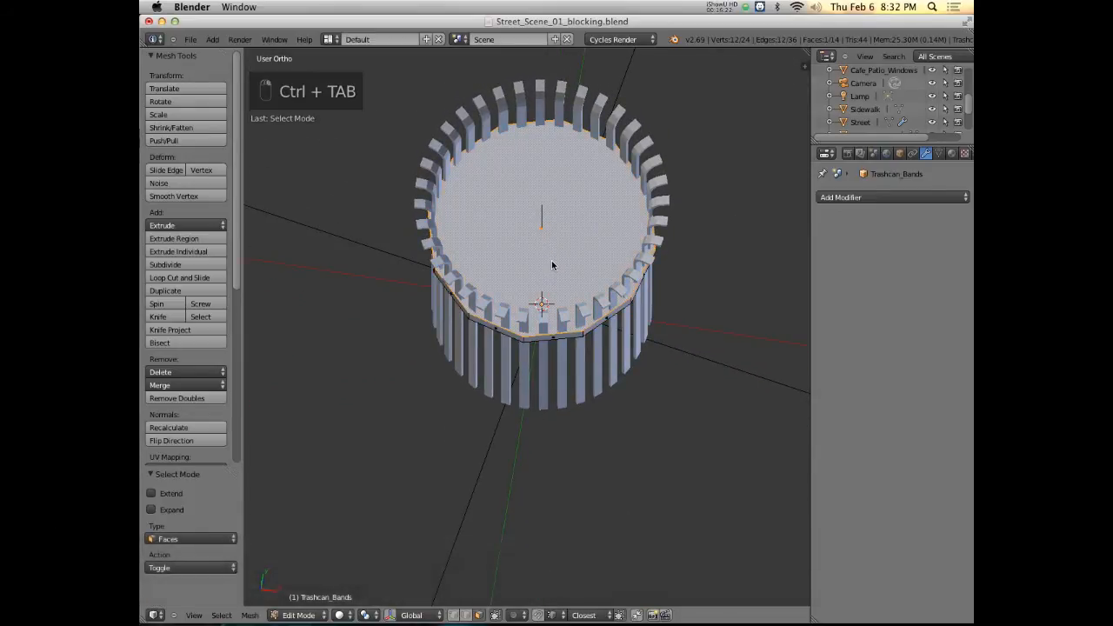
pyautogui.press('x')
pyautogui.click(552, 263)
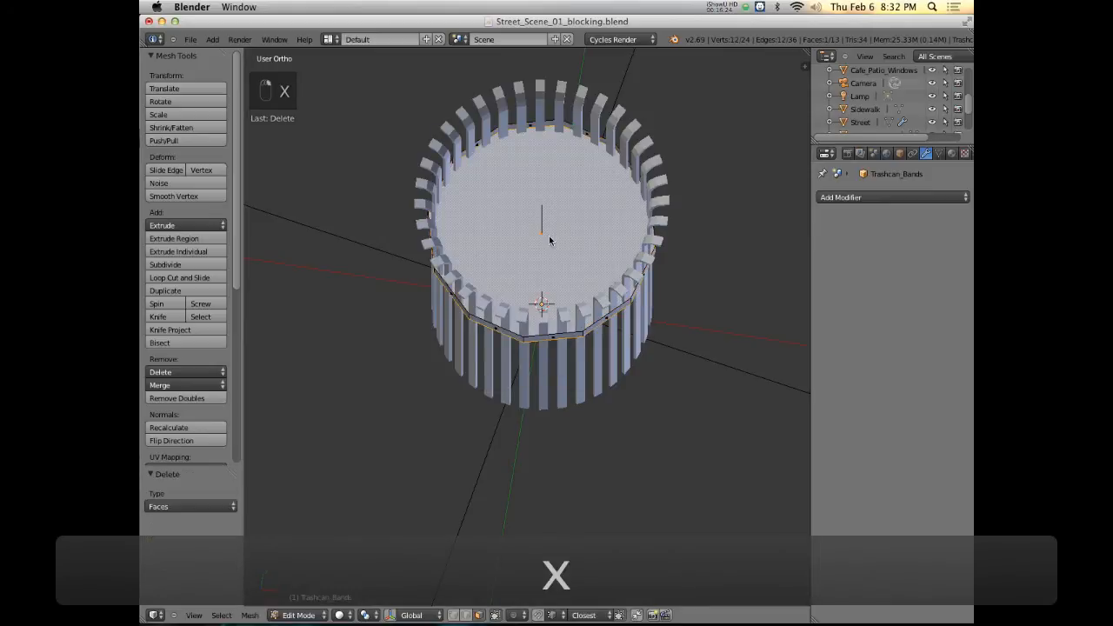
pyautogui.press('x')
pyautogui.click(551, 244)
# Select all remaining faces of the band and extrude them in top view
pyautogui.moveTo(572, 299); pyautogui.dragTo(564, 244, button='middle')
pyautogui.moveTo(612, 295); pyautogui.dragTo(597, 329, button='middle')
pyautogui.press('a')
pyautogui.press('a')
pyautogui.press('a')
pyautogui.press('a')
pyautogui.press('a')
pyautogui.press('KP_7')
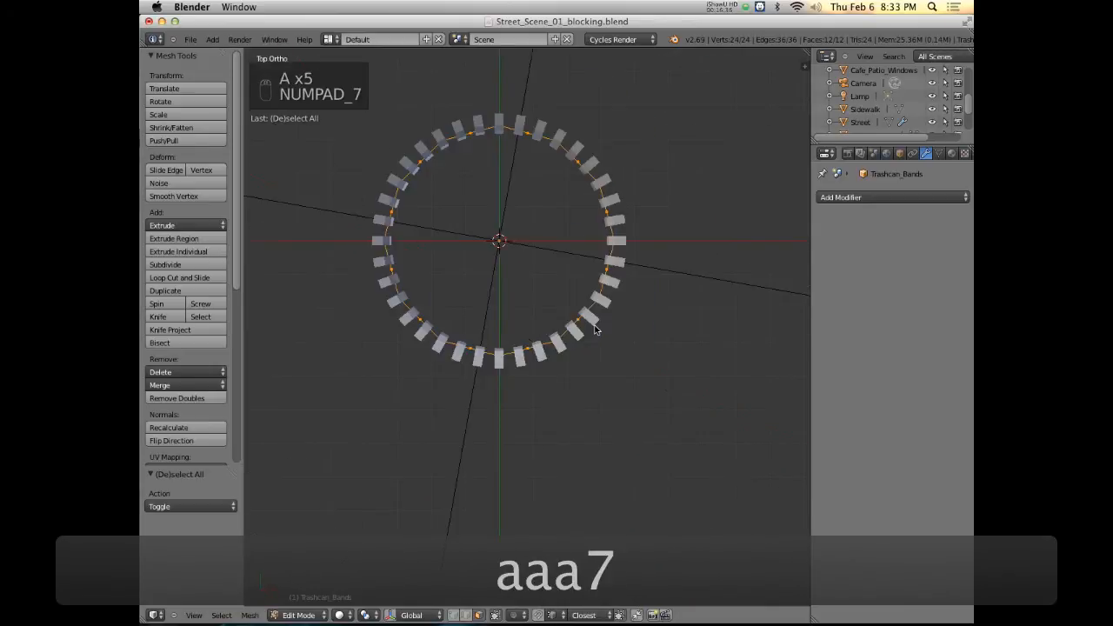
pyautogui.press('e')
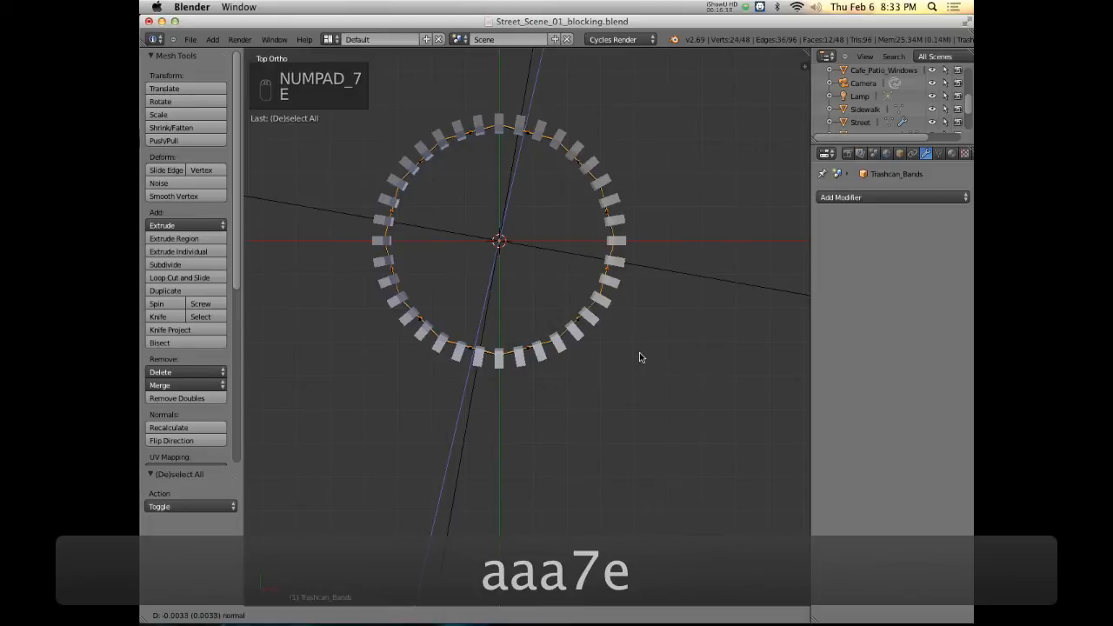
pyautogui.click(662, 358)
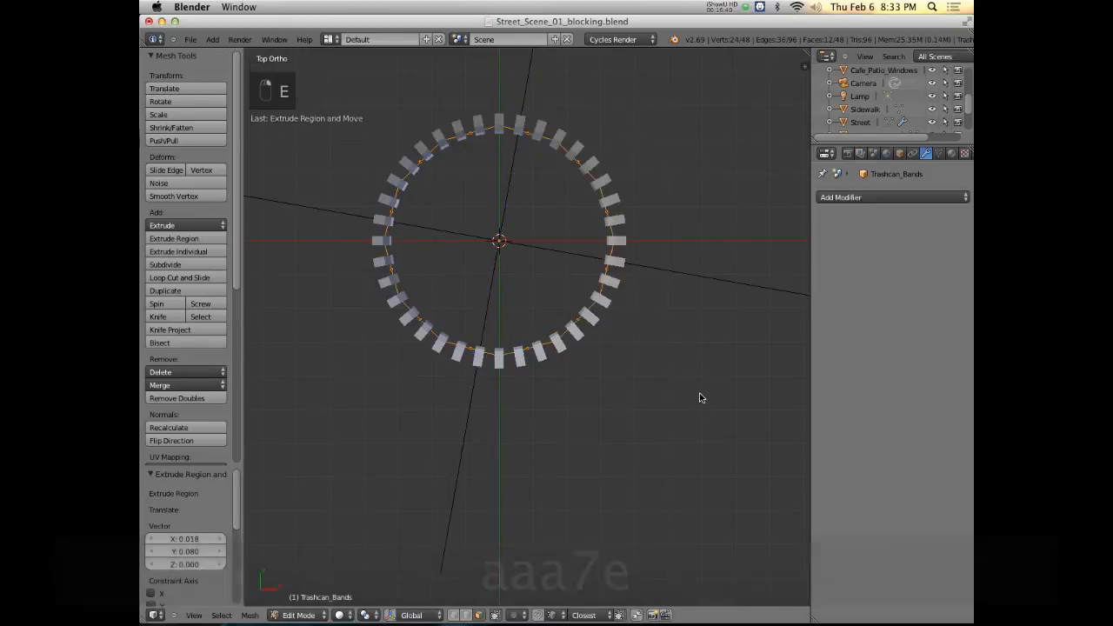
# Try to scale the extruded band faces uniformly to about 0.954, and undo that scaling
pyautogui.press('s')
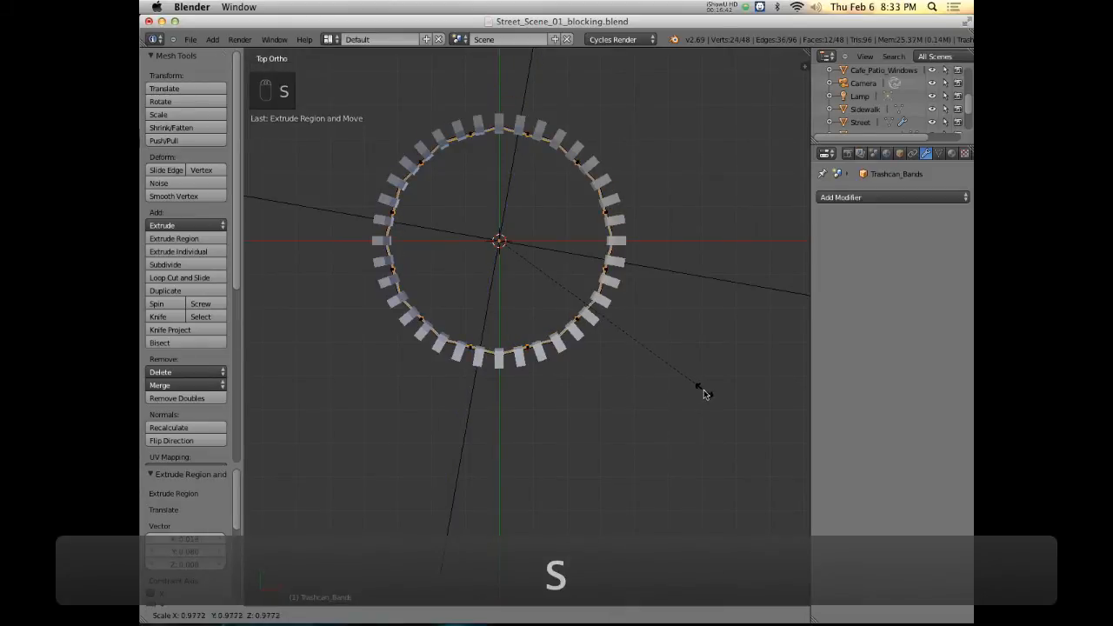
pyautogui.click(698, 386)
pyautogui.moveTo(698, 387); pyautogui.dragTo(588, 216, button='middle')
pyautogui.scroll(3, 668, 321)
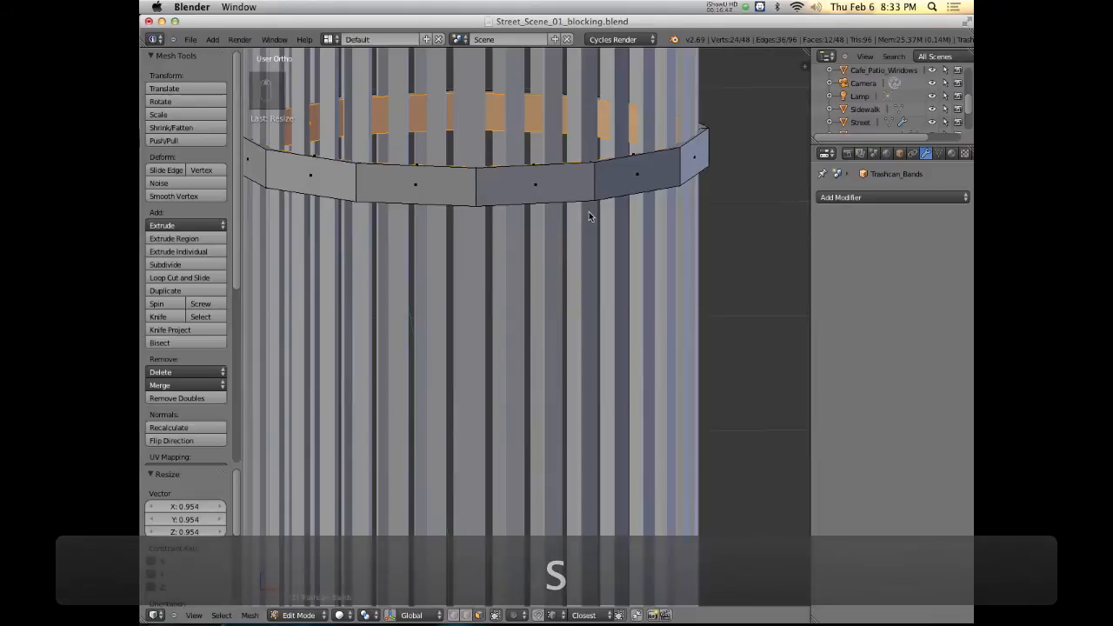
pyautogui.press('super+z')
# Scale the extruded faces inward to about 0.91 in X and Y only, check the band's thickness around the slats, and leave Edit Mode
pyautogui.scroll(-8, 507, 209)
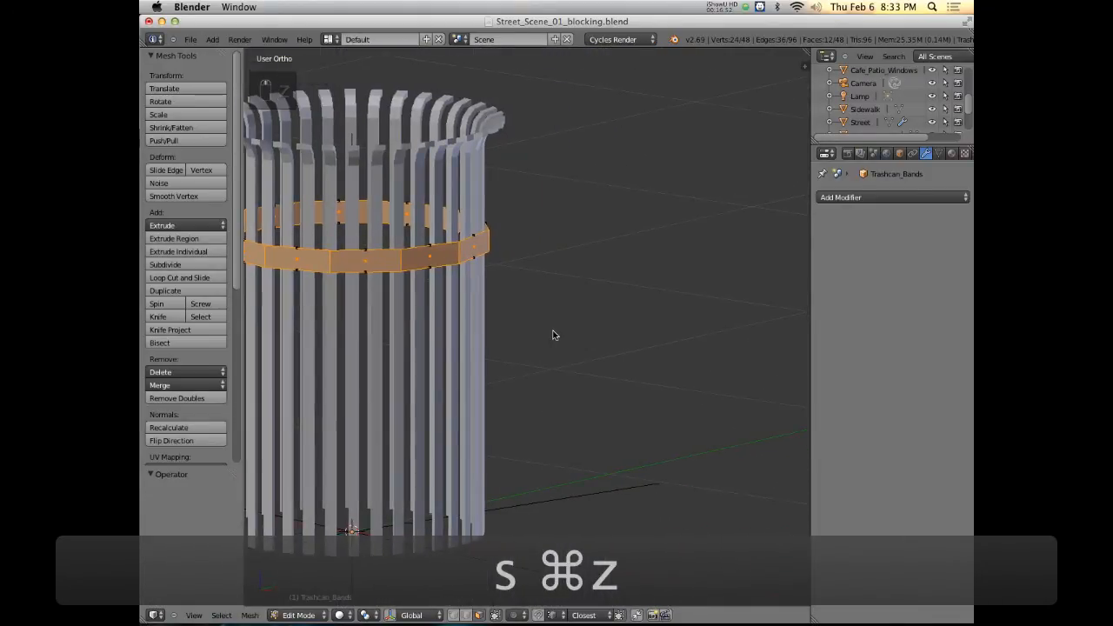
pyautogui.press('s')
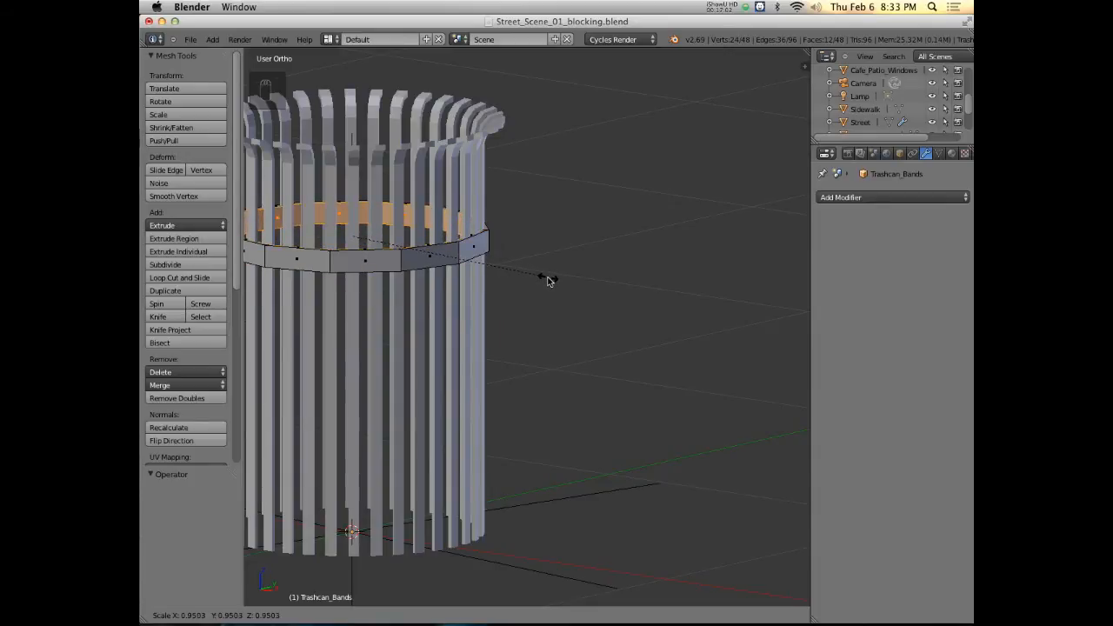
pyautogui.press('z')
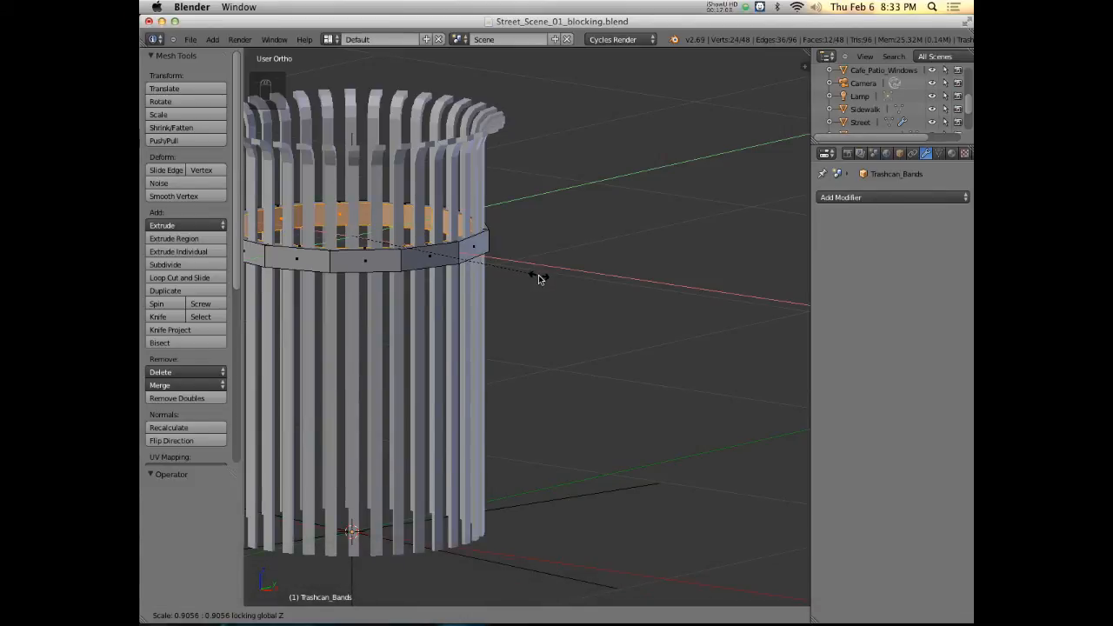
pyautogui.click(539, 275)
pyautogui.moveTo(540, 277); pyautogui.dragTo(502, 345, button='middle')
pyautogui.scroll(6, 487, 345)
pyautogui.moveTo(383, 300); pyautogui.dragTo(585, 346, button='middle')
pyautogui.scroll(-4, 452, 339)
pyautogui.scroll(5, 596, 404)
pyautogui.scroll(-4, 594, 370)
pyautogui.press('Tab')
pyautogui.scroll(-3, 557, 355)
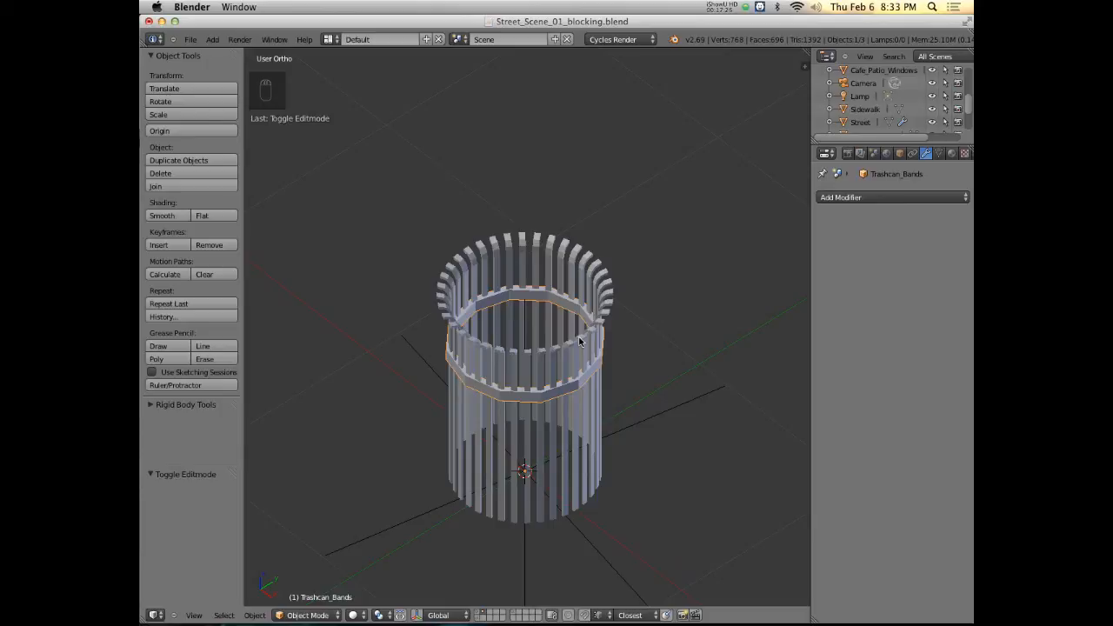
pyautogui.scroll(-5, 589, 366)
# Return to Edit Mode, select the whole band, and check the lower band in the Chrome reference photo
pyautogui.press('Tab')
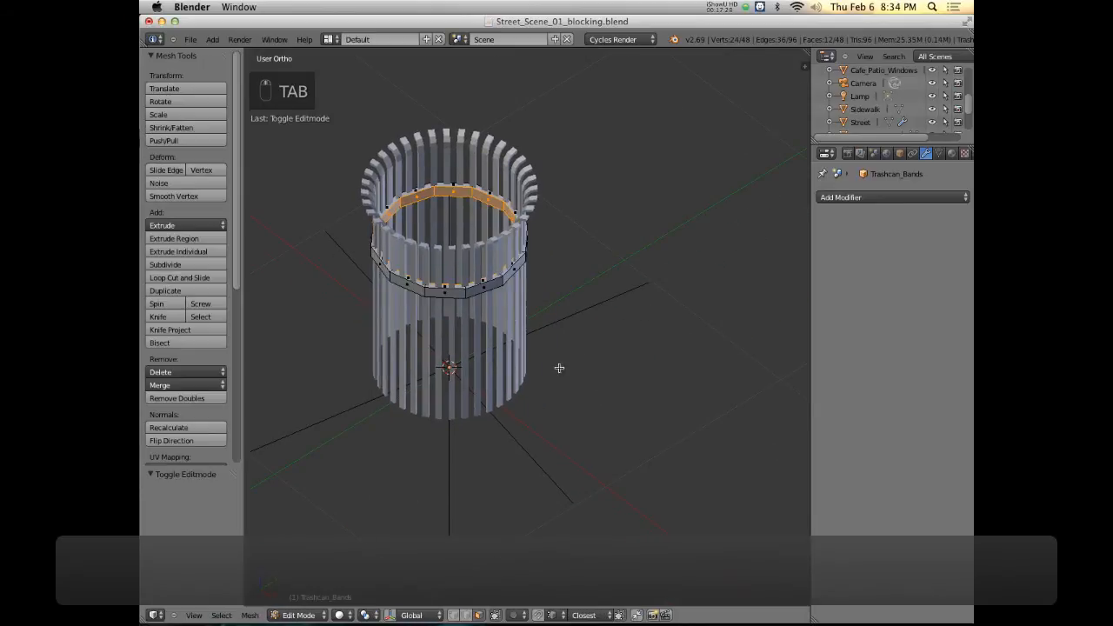
pyautogui.press('a')
pyautogui.press('a')
pyautogui.press('a')
pyautogui.press('a')
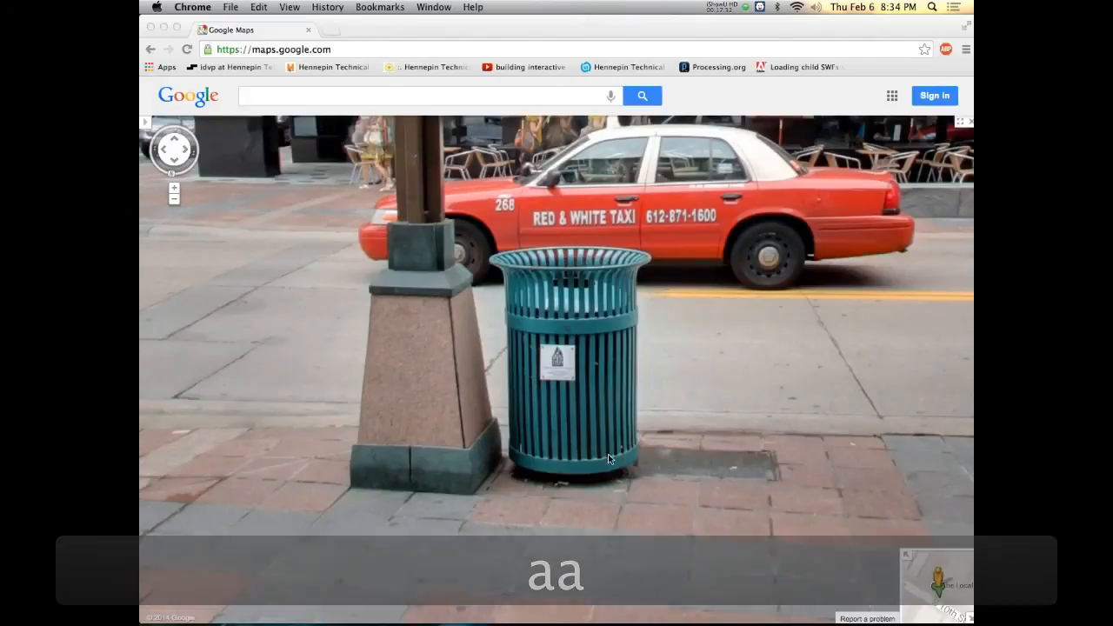
pyautogui.press('super+Tab')
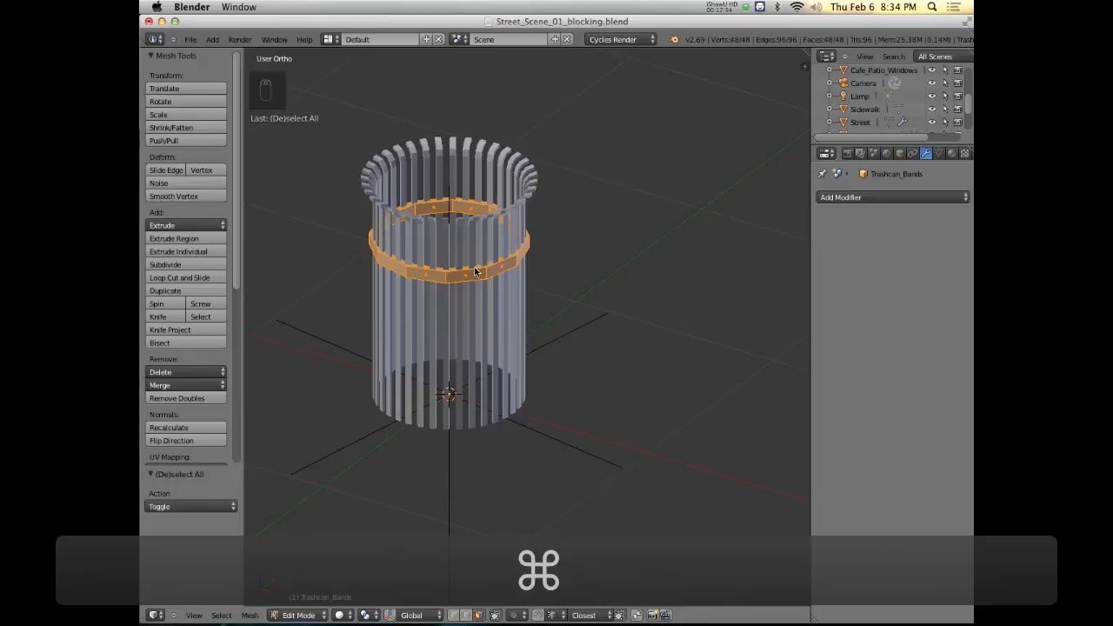
pyautogui.press('a')
pyautogui.press('a')
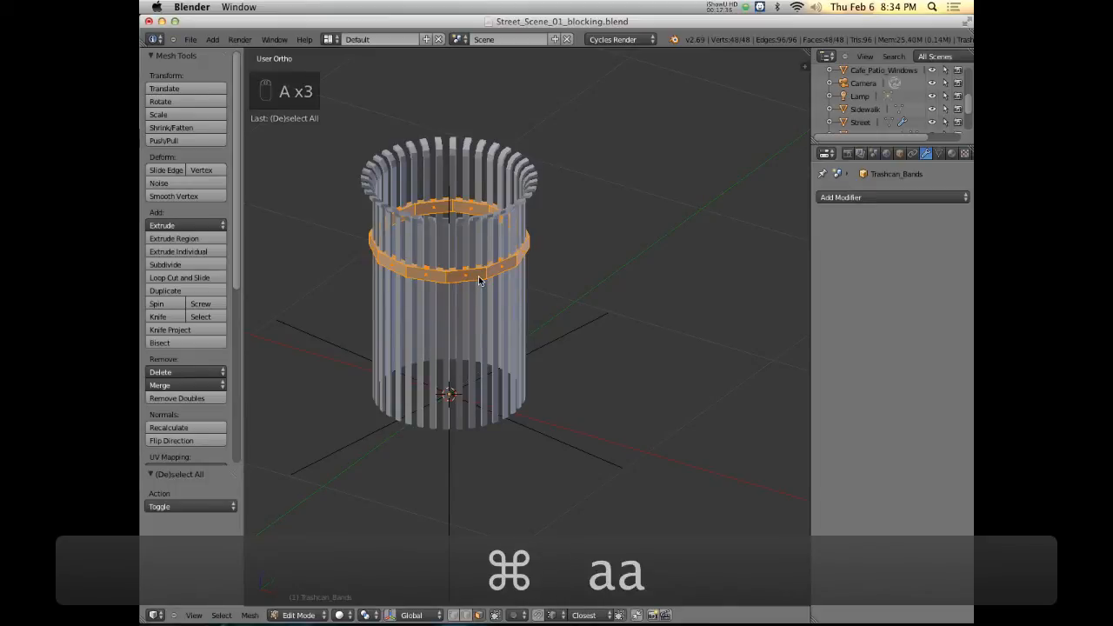
# In front view, duplicate the band and move the copy down about 0.769 along Z to the foot of the slats
pyautogui.press('KP_1')
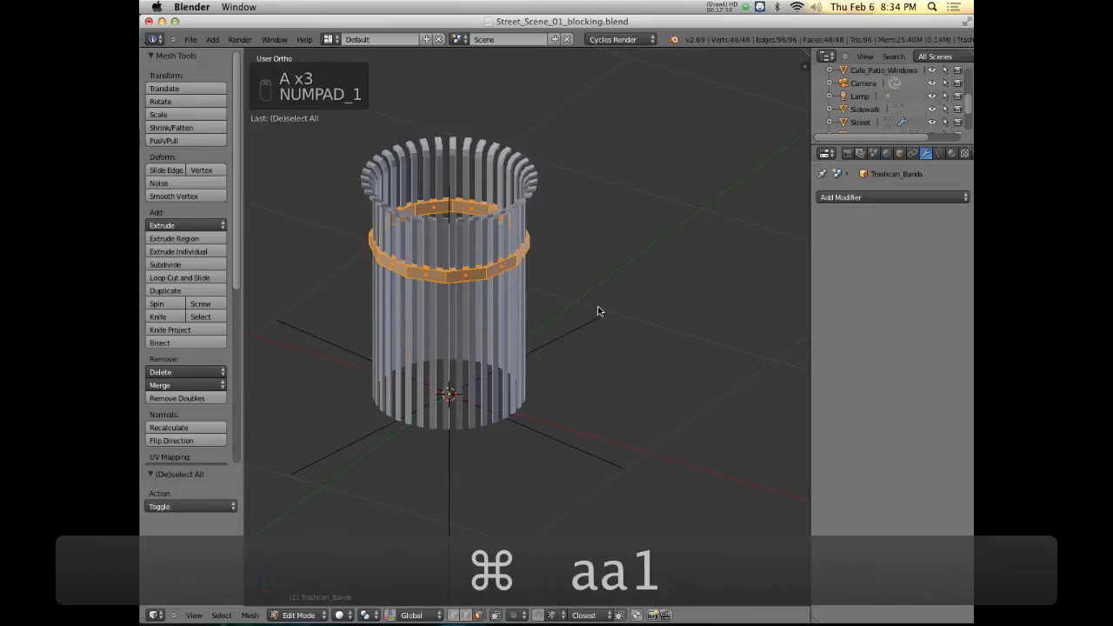
pyautogui.press('KP_1')
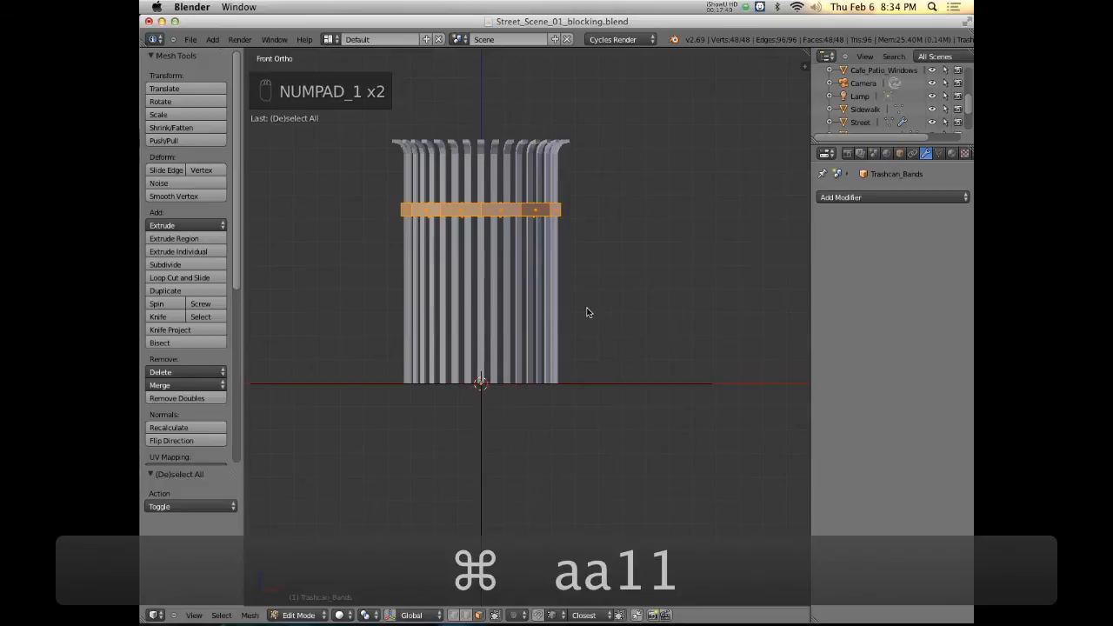
pyautogui.hotkey('shift', 'd')
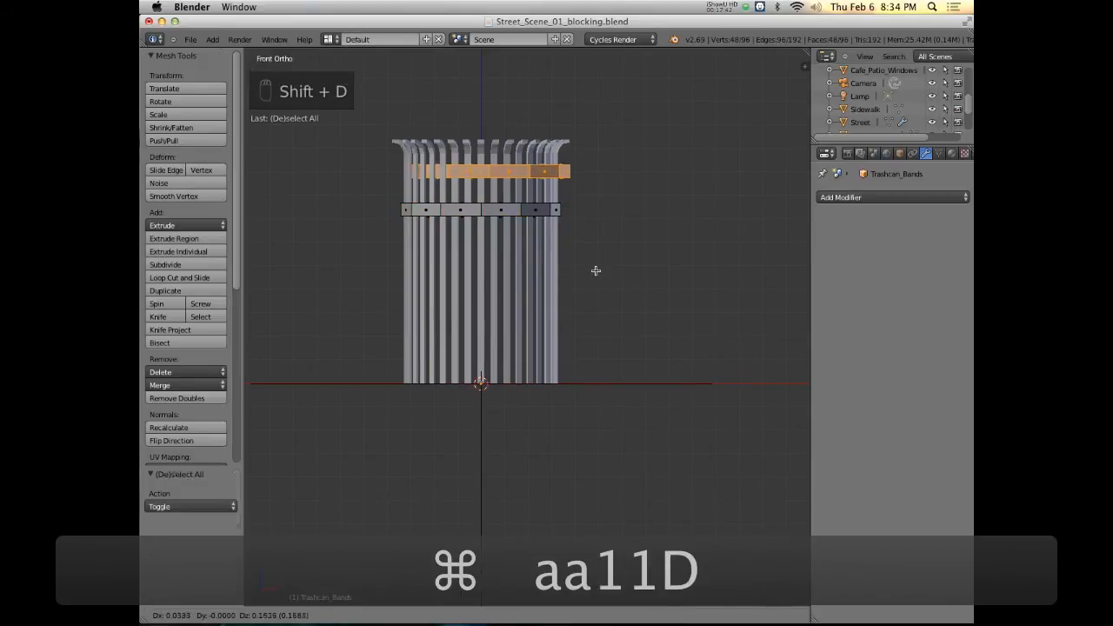
pyautogui.rightClick(596, 271)
pyautogui.press('g')
pyautogui.press('z')
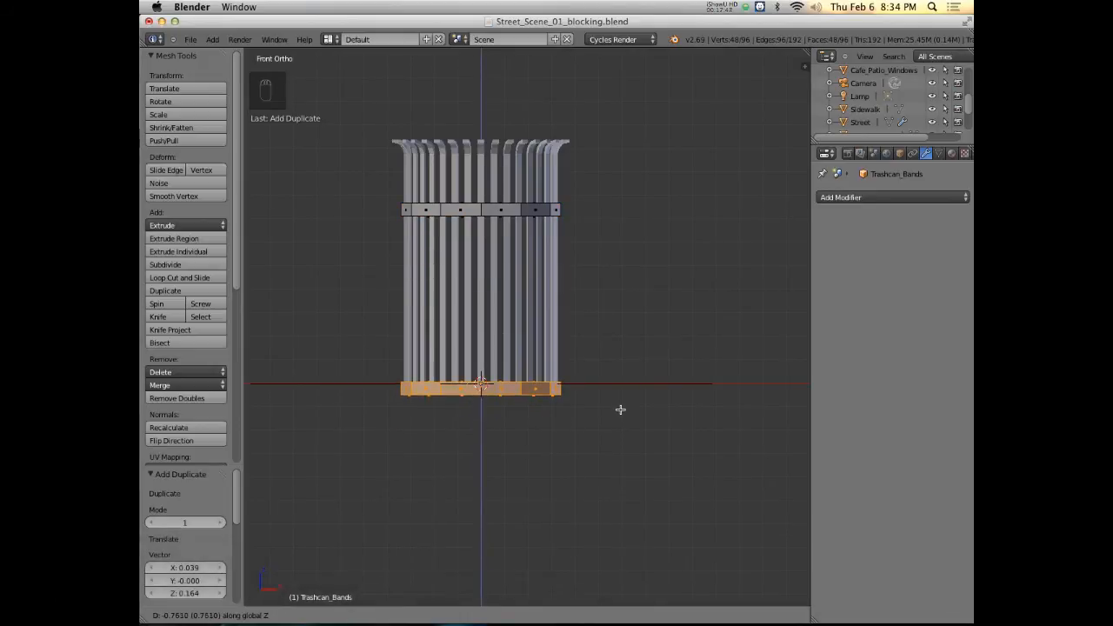
pyautogui.click(619, 413)
# Nudge the lower band up about 0.003 along Z to meet the bottom ends of the slats
pyautogui.scroll(5, 619, 414)
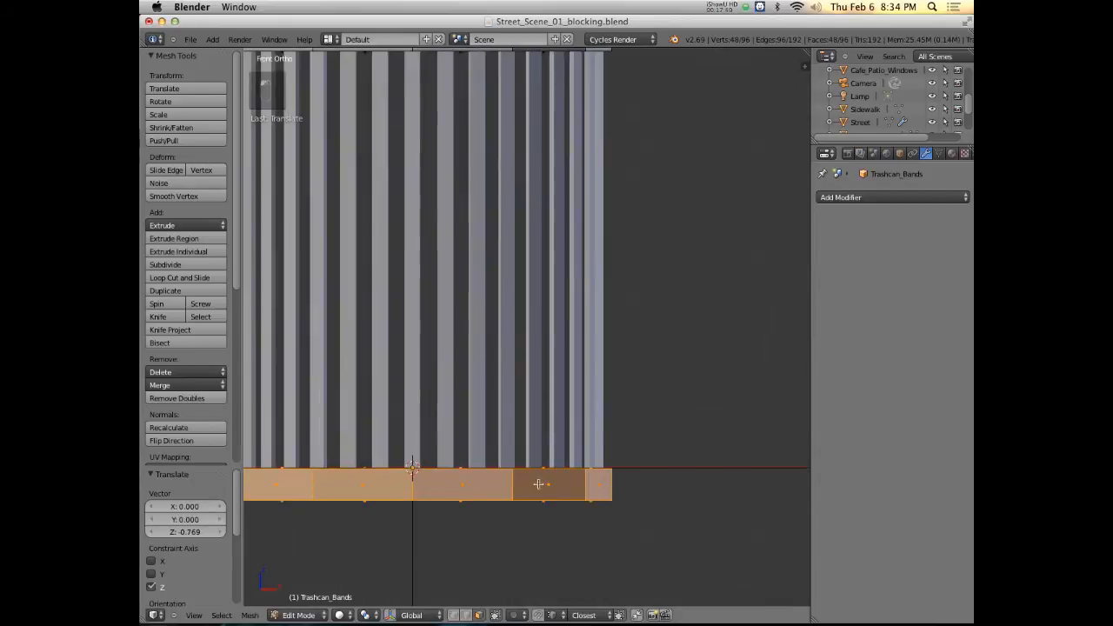
pyautogui.keyDown('shift'); pyautogui.moveTo(538, 484); pyautogui.dragTo(567, 315, button='middle'); pyautogui.keyUp('shift')
pyautogui.press('z')
pyautogui.scroll(4, 573, 333)
pyautogui.moveTo(583, 273); pyautogui.dragTo(591, 299, button='middle')
pyautogui.press('z')
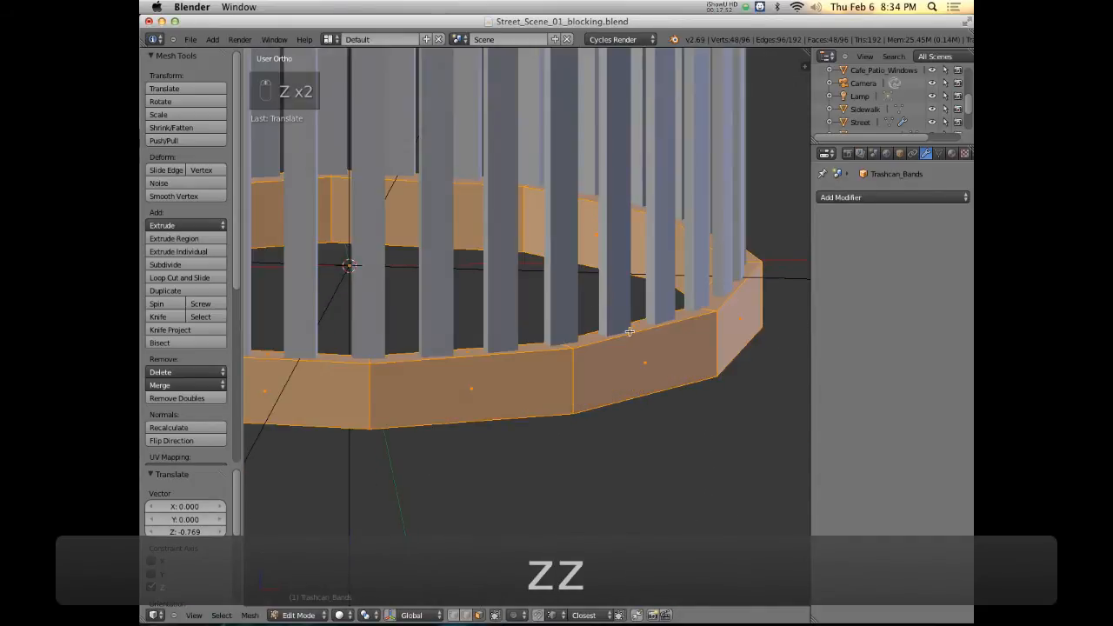
pyautogui.moveTo(629, 331); pyautogui.dragTo(633, 349, button='middle')
pyautogui.press('g')
pyautogui.press('z')
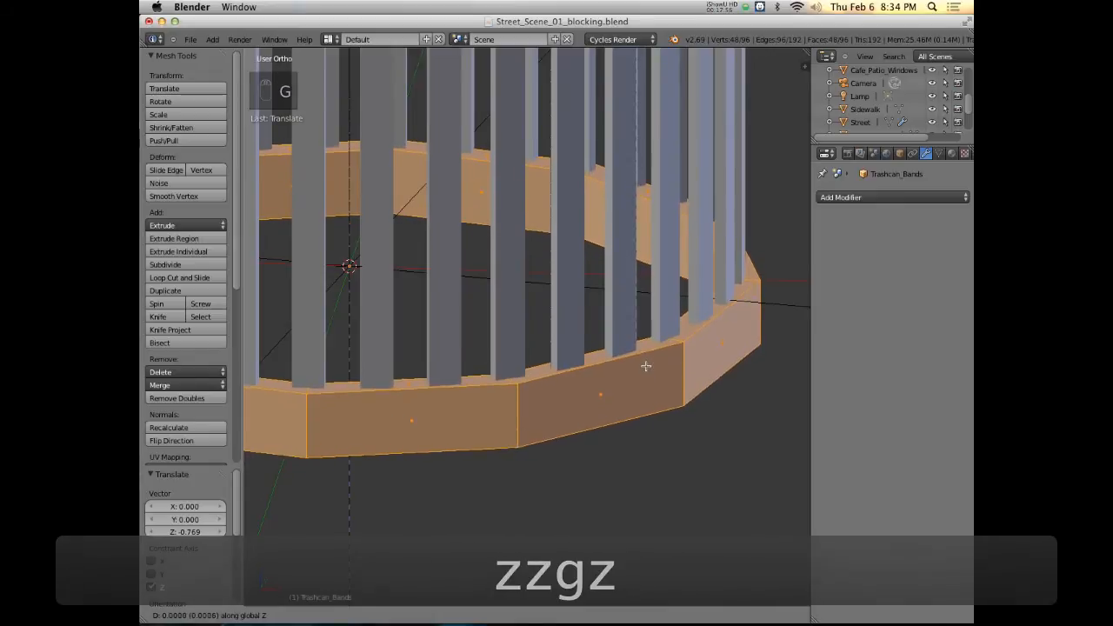
pyautogui.click(645, 365)
# Inspect the lower band in wireframe and solid shading, and switch to Chrome to examine the trash can's base in a wider street view
pyautogui.press('KP_1')
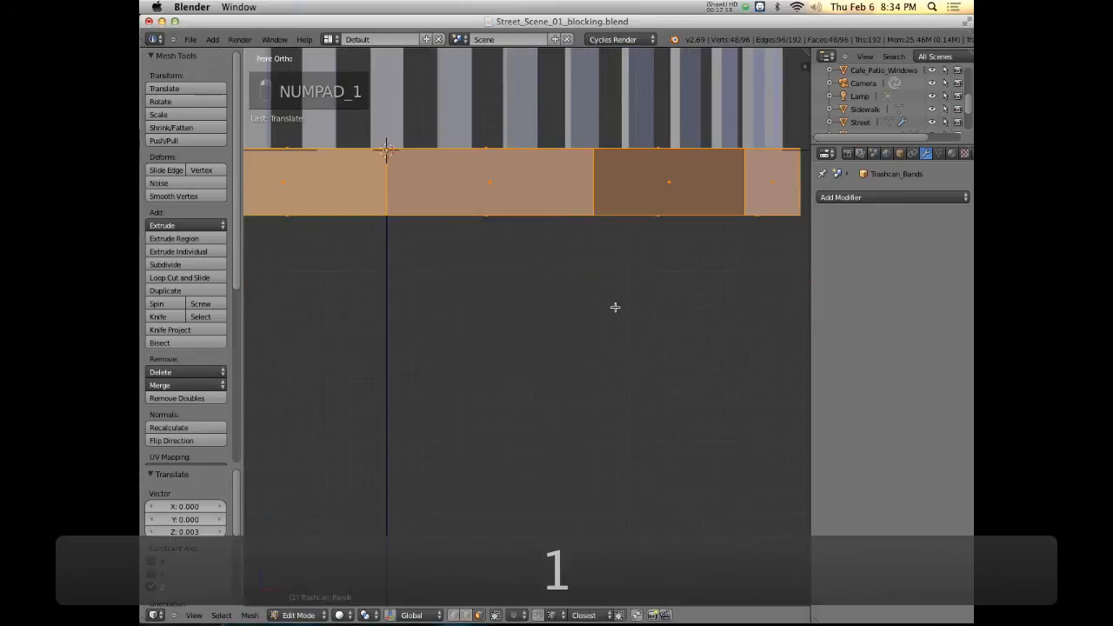
pyautogui.scroll(-3, 615, 307)
pyautogui.press('z')
pyautogui.moveTo(584, 279)
pyautogui.mouseDown(button='middle')
pyautogui.moveTo(609, 266)
pyautogui.moveTo(599, 277)
pyautogui.moveTo(489, 266)
pyautogui.moveTo(551, 259)
pyautogui.moveTo(544, 198)
pyautogui.moveTo(563, 281)
pyautogui.mouseUp(button='middle')
pyautogui.press('z')
pyautogui.press('super+Tab')
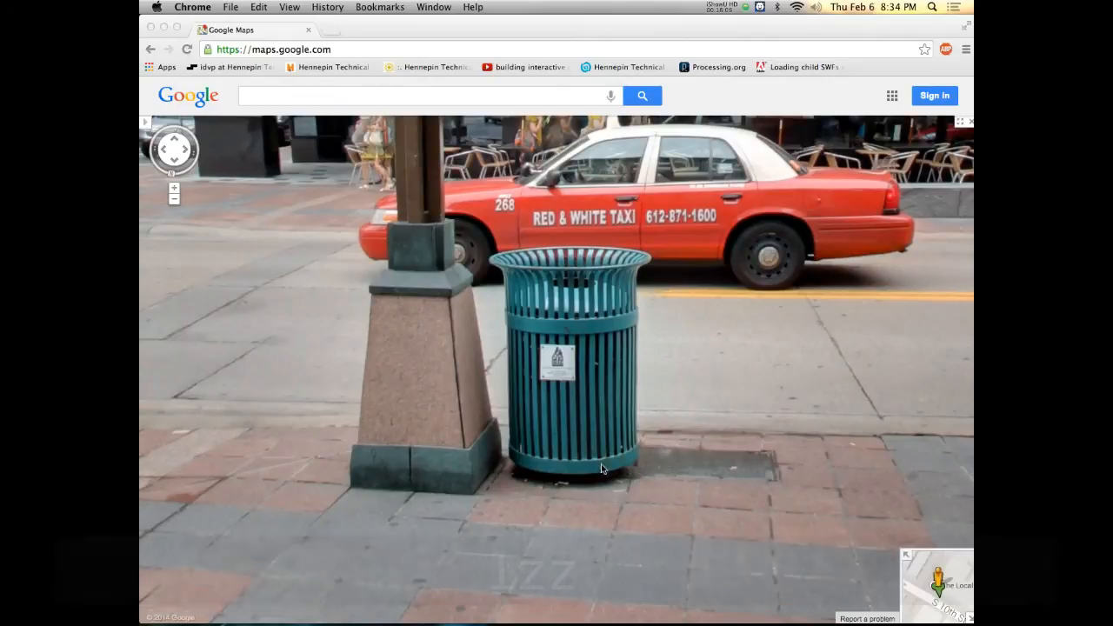
pyautogui.scroll(-5, 365, 419)
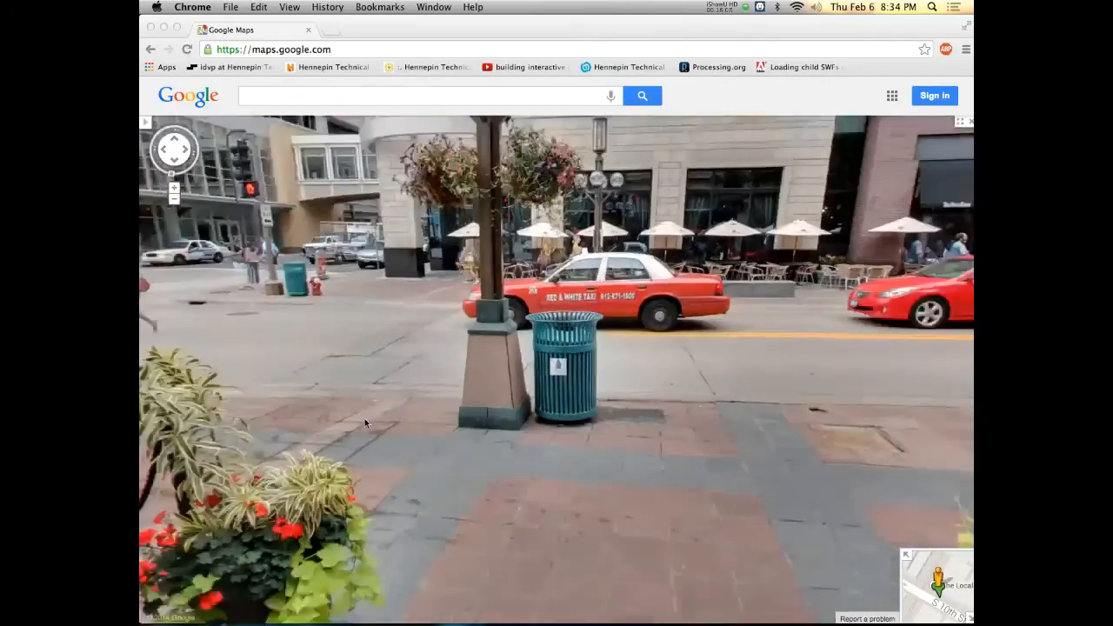
# Look around the street view in Chrome for another view of a trash can base, and return to Blender
pyautogui.scroll(5, 460, 418)
pyautogui.click(602, 404)
pyautogui.moveTo(824, 382); pyautogui.dragTo(213, 468)
pyautogui.moveTo(502, 411); pyautogui.dragTo(179, 409)
pyautogui.moveTo(143, 367); pyautogui.dragTo(240, 367)
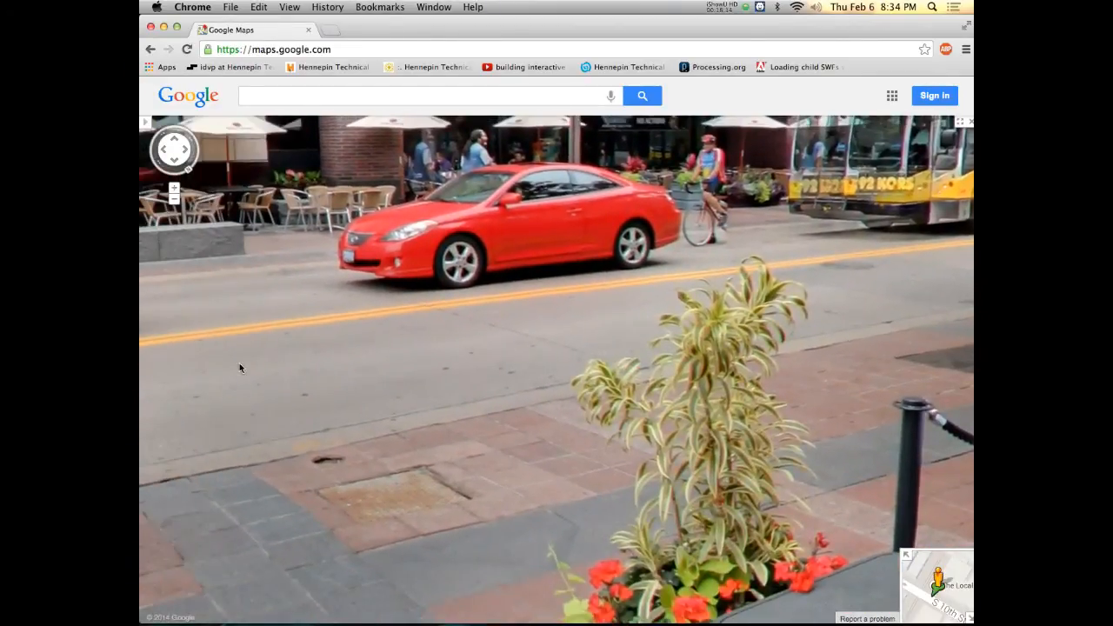
pyautogui.moveTo(948, 297); pyautogui.dragTo(691, 316)
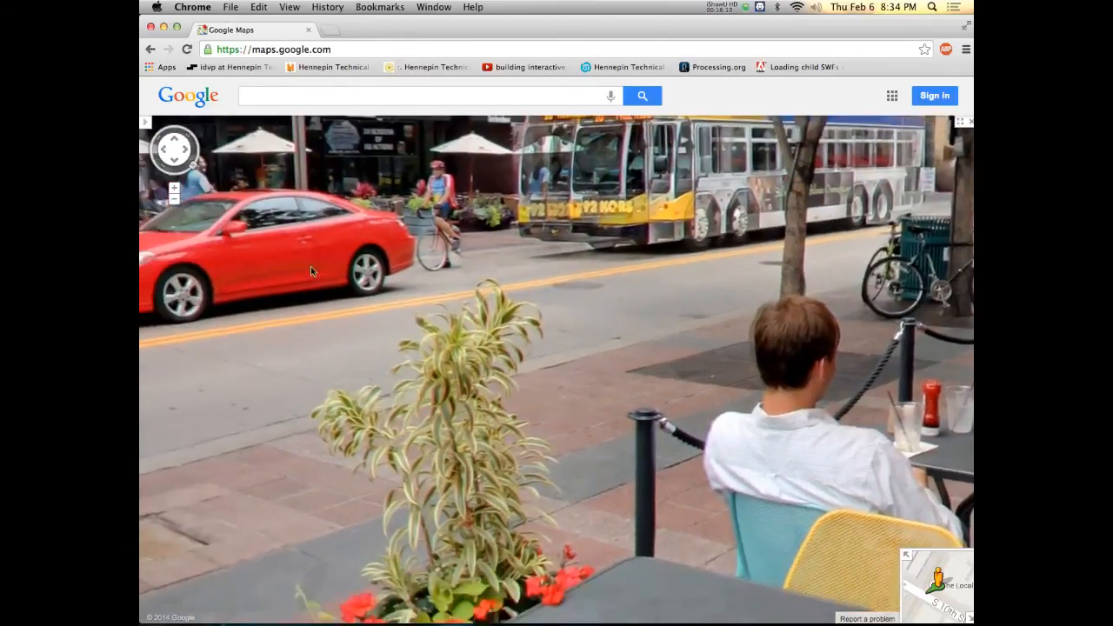
pyautogui.moveTo(310, 267); pyautogui.dragTo(483, 244)
pyautogui.press('super+Tab')
# Select the face loop on the underside of the lower band and delete its faces
pyautogui.scroll(4, 562, 324)
pyautogui.moveTo(543, 325); pyautogui.dragTo(595, 306, button='middle')
pyautogui.scroll(-3, 574, 291)
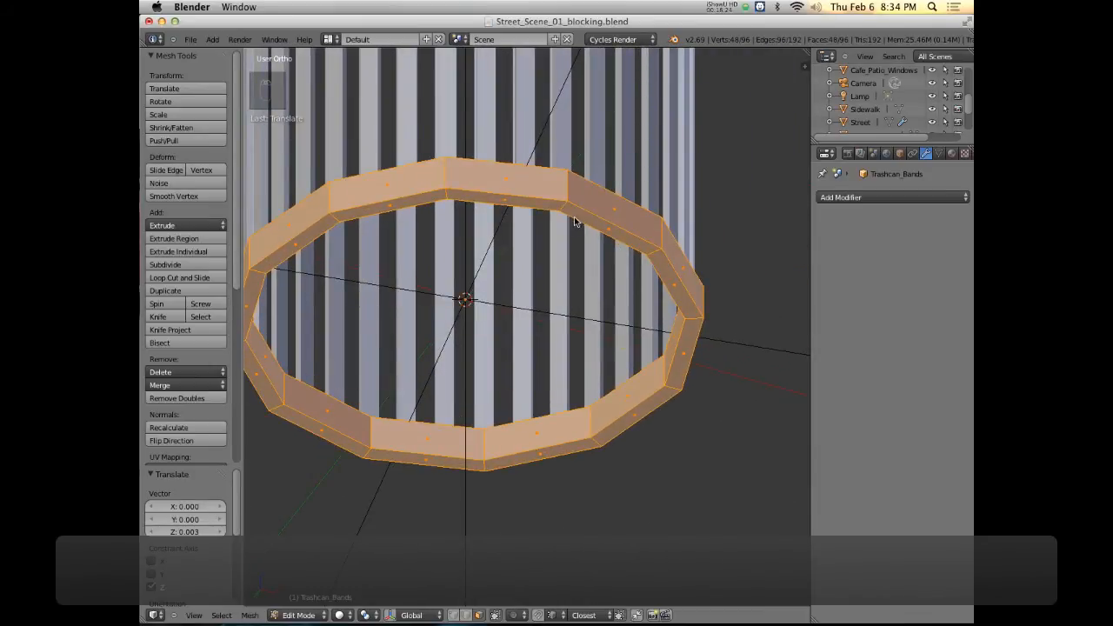
pyautogui.keyDown('alt'); pyautogui.click(651, 257); pyautogui.keyUp('alt')
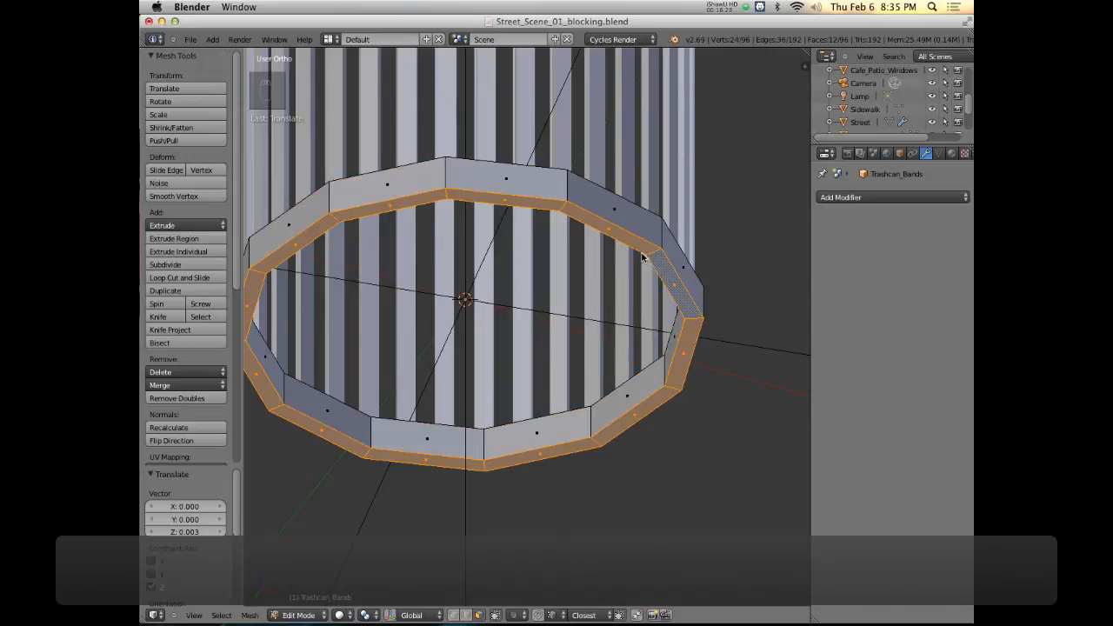
pyautogui.keyDown('alt'); pyautogui.click(446, 187); pyautogui.keyUp('alt')
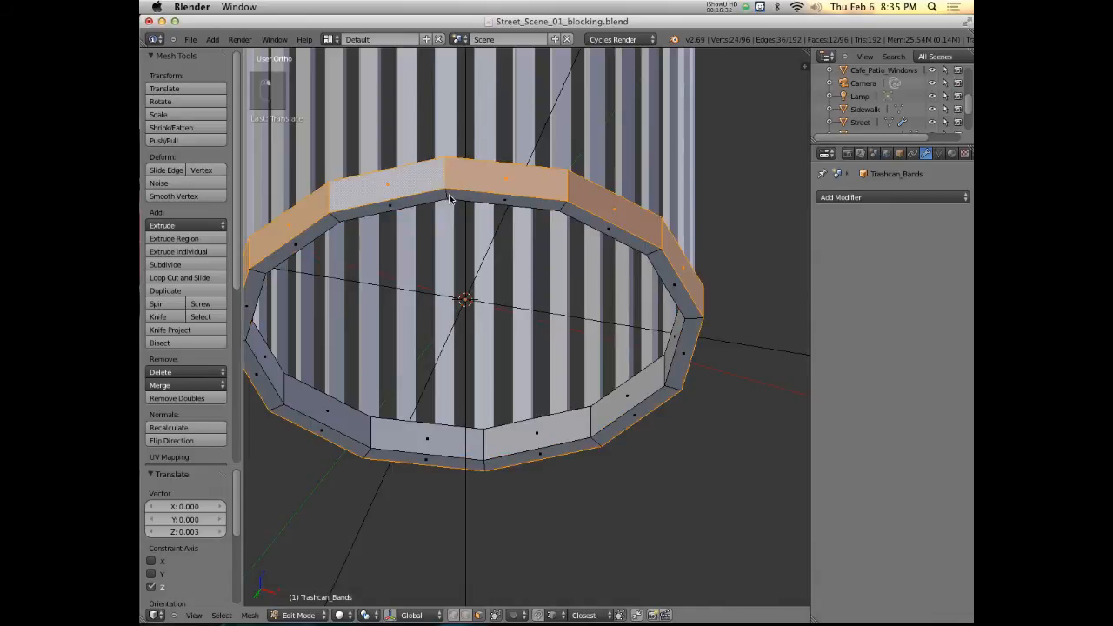
pyautogui.keyDown('alt'); pyautogui.click(450, 200); pyautogui.keyUp('alt')
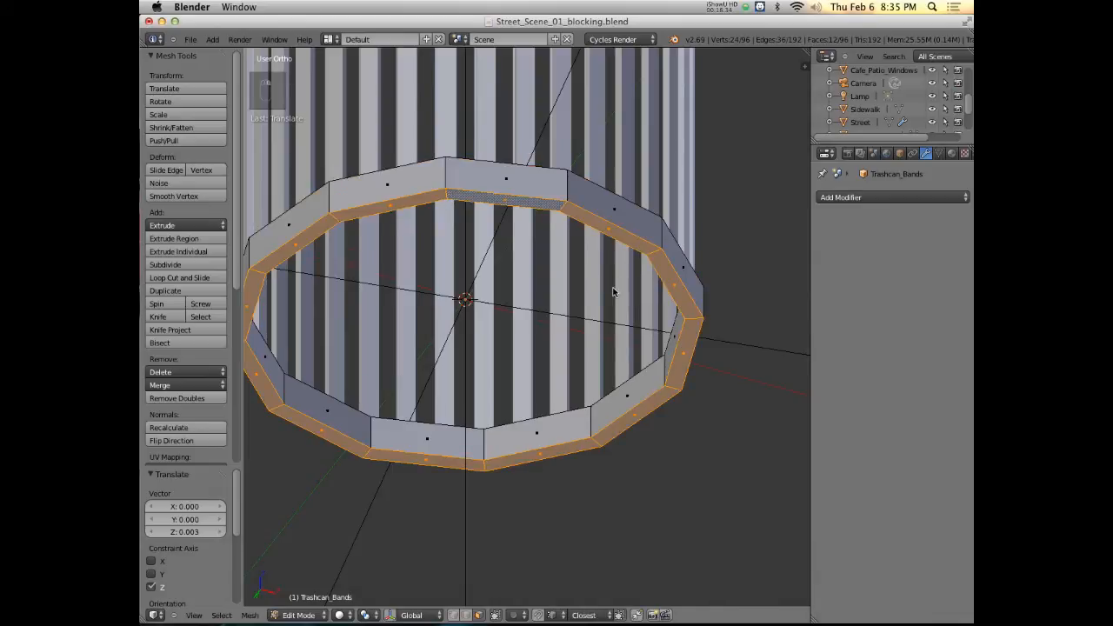
pyautogui.press('x')
pyautogui.click(543, 202)
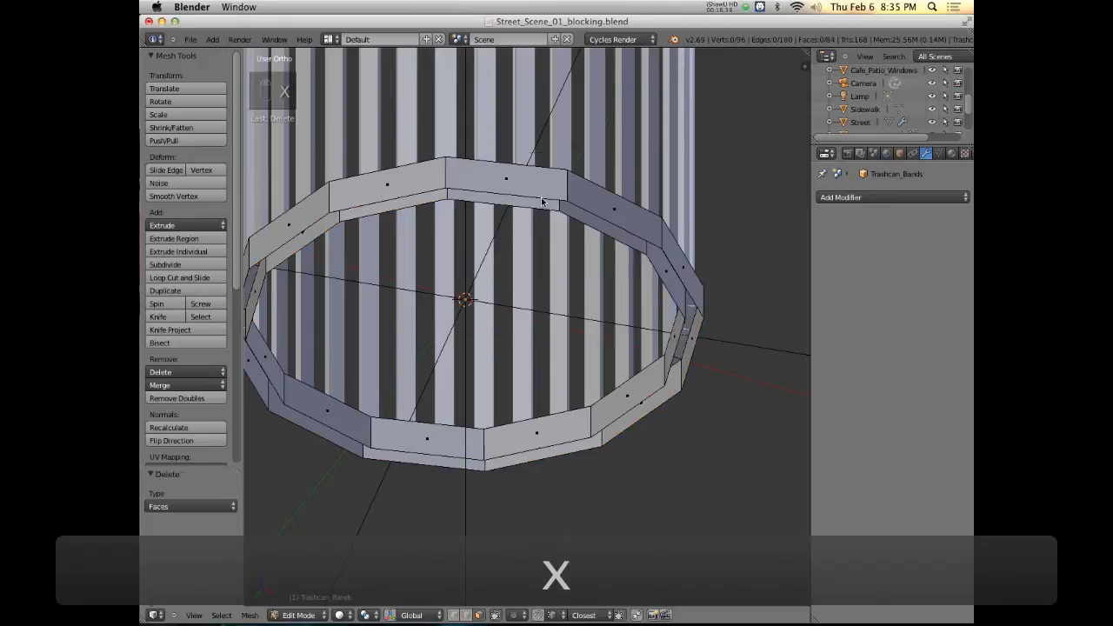
# In vertex select mode, select the lower band's outer bottom edge loop and extrude it down about 0.010 along Z
pyautogui.moveTo(589, 326); pyautogui.dragTo(556, 367, button='middle')
pyautogui.hotkey('ctrl', 'Tab')
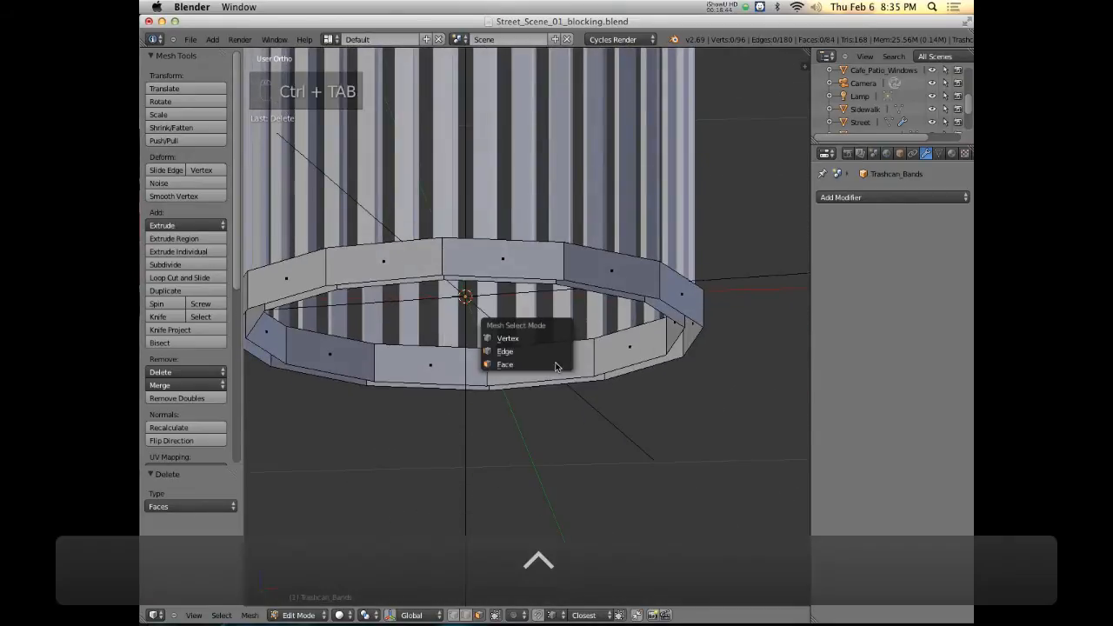
pyautogui.click(559, 354)
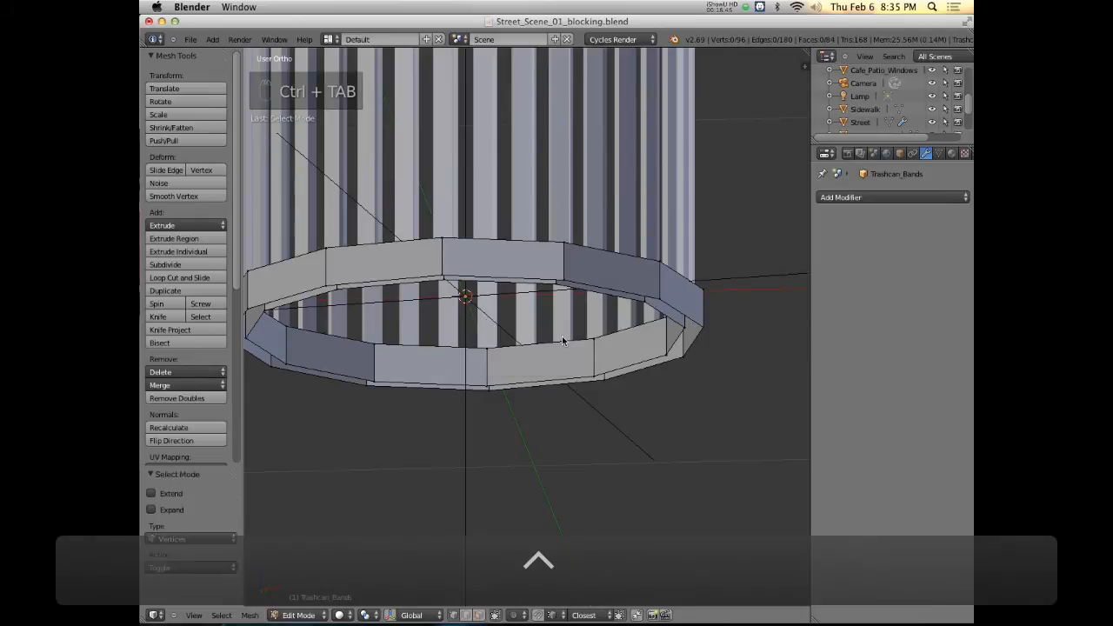
pyautogui.keyDown('alt'); pyautogui.rightClick(633, 298); pyautogui.keyUp('alt')
pyautogui.moveTo(637, 303); pyautogui.dragTo(618, 380, button='middle')
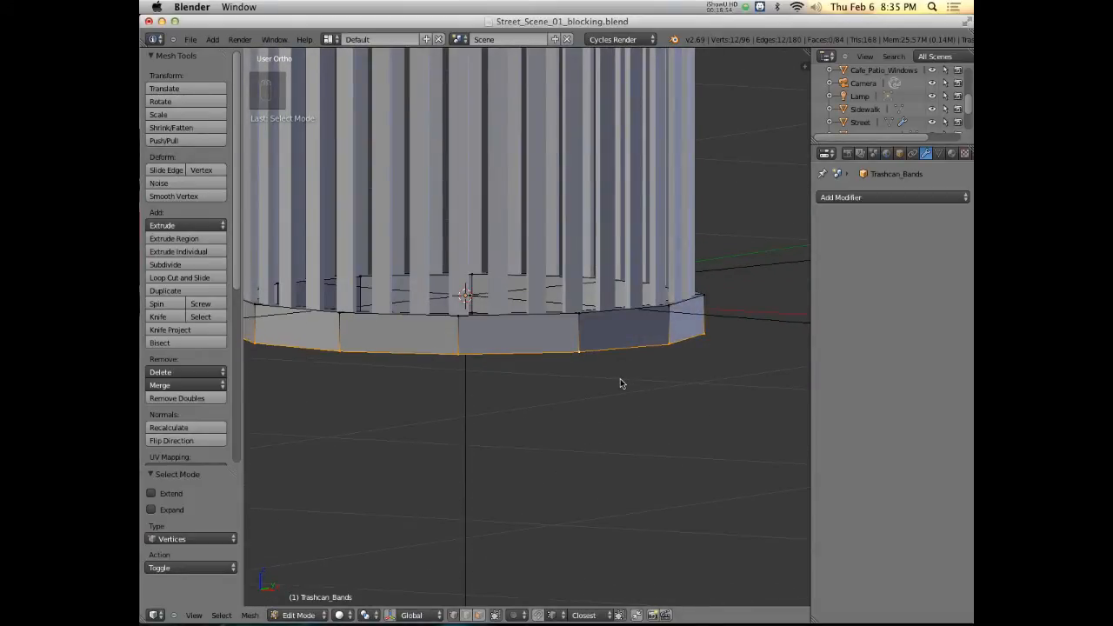
pyautogui.press('KP_1')
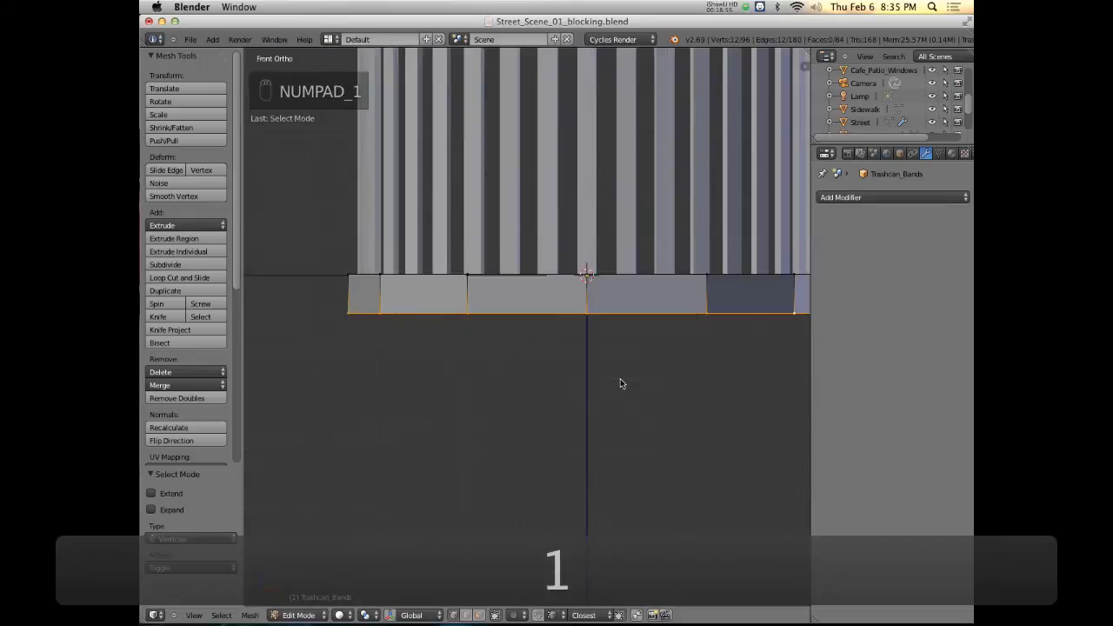
pyautogui.keyDown('shift'); pyautogui.moveTo(633, 379); pyautogui.dragTo(601, 368, button='middle'); pyautogui.keyUp('shift')
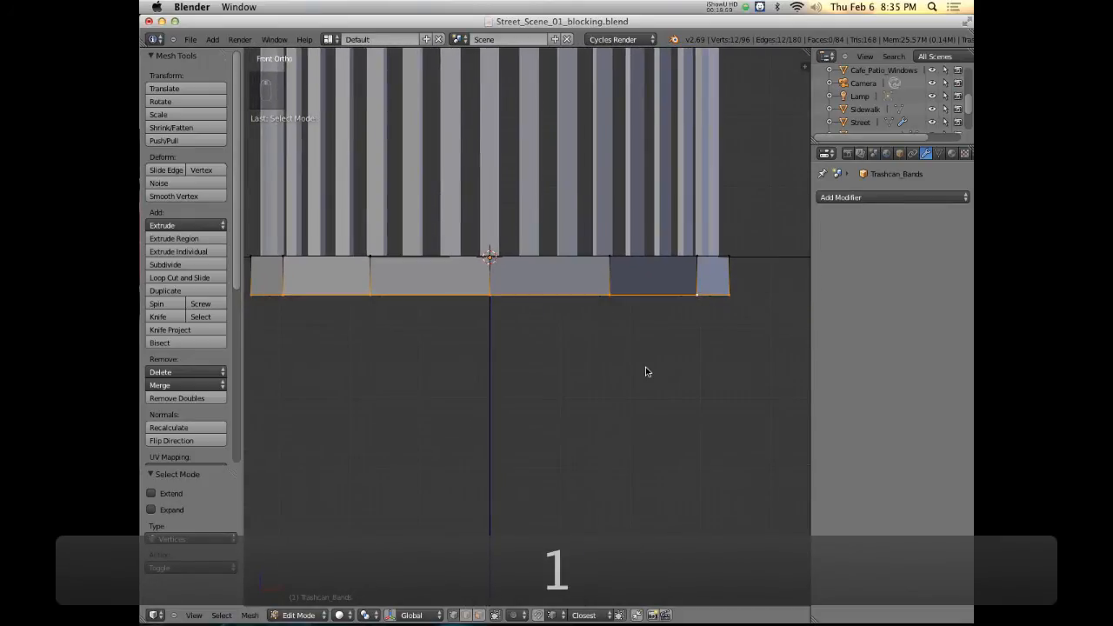
pyautogui.press('z')
pyautogui.keyDown('shift'); pyautogui.moveTo(667, 353); pyautogui.dragTo(704, 333, button='middle'); pyautogui.keyUp('shift')
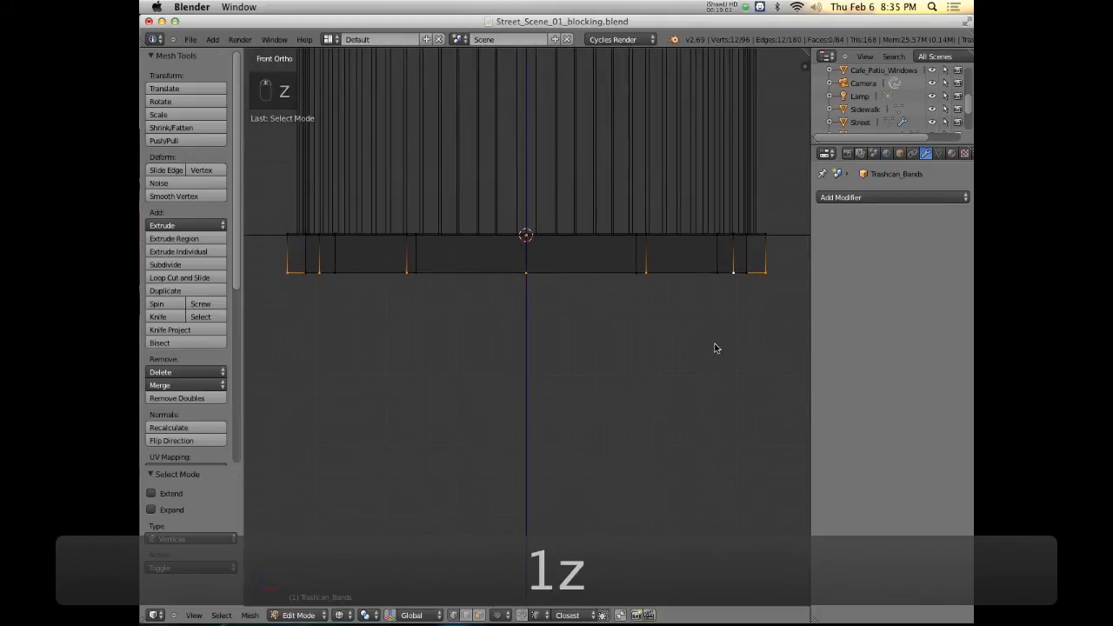
pyautogui.press('e')
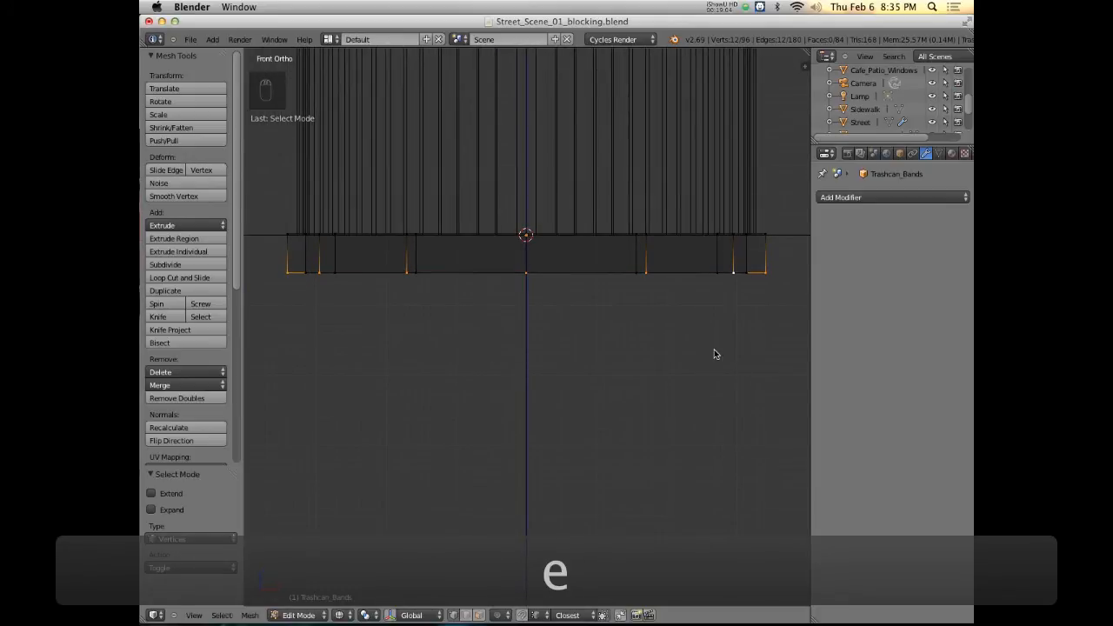
pyautogui.press('z')
pyautogui.click(705, 364)
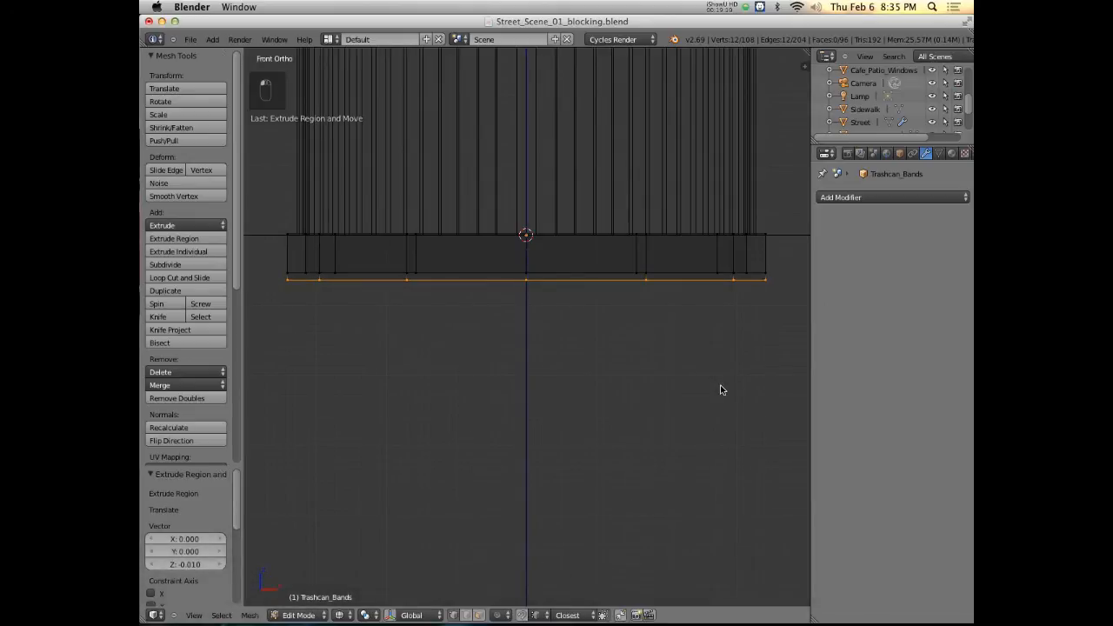
# Extrude the bottom edge loop again and scale it inward into an underside rim, fine-tuning it with a scale of about 1.045
pyautogui.press('e')
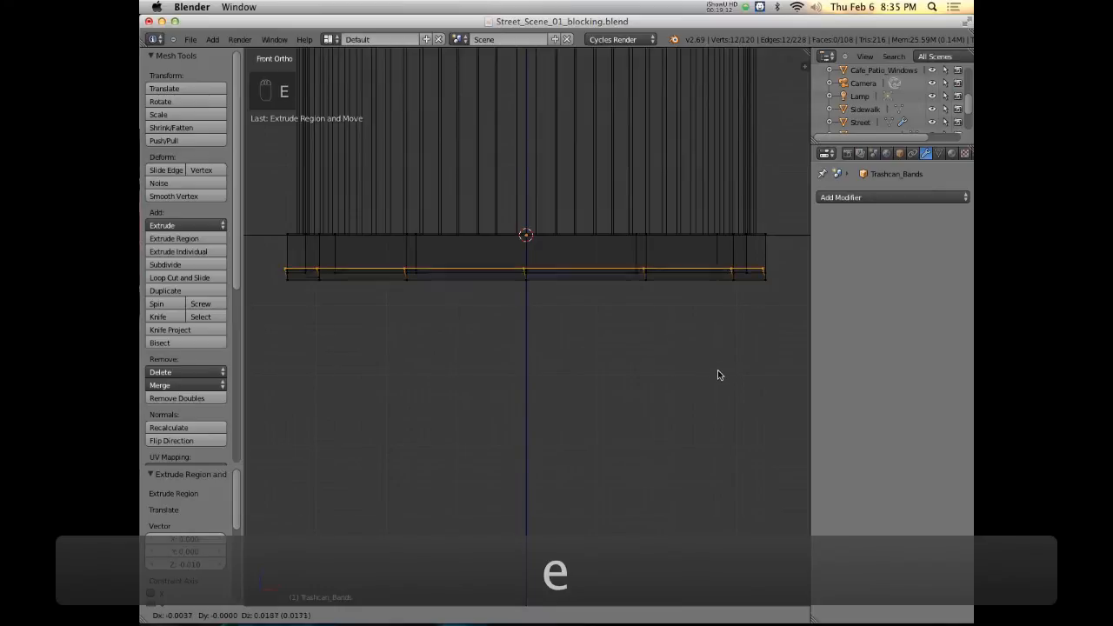
pyautogui.click(745, 371)
pyautogui.press('s')
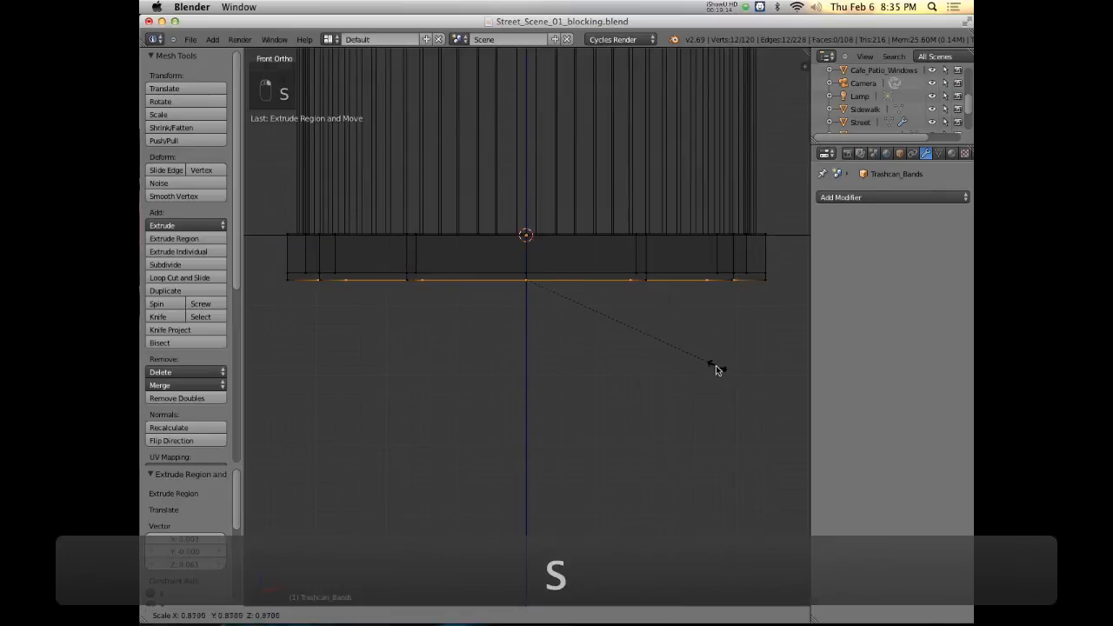
pyautogui.click(704, 364)
pyautogui.moveTo(701, 362)
pyautogui.mouseDown(button='middle')
pyautogui.moveTo(661, 320)
pyautogui.moveTo(685, 352)
pyautogui.moveTo(682, 342)
pyautogui.moveTo(641, 340)
pyautogui.moveTo(661, 308)
pyautogui.moveTo(719, 340)
pyautogui.mouseUp(button='middle')
pyautogui.press('z')
pyautogui.press('s')
pyautogui.click(723, 344)
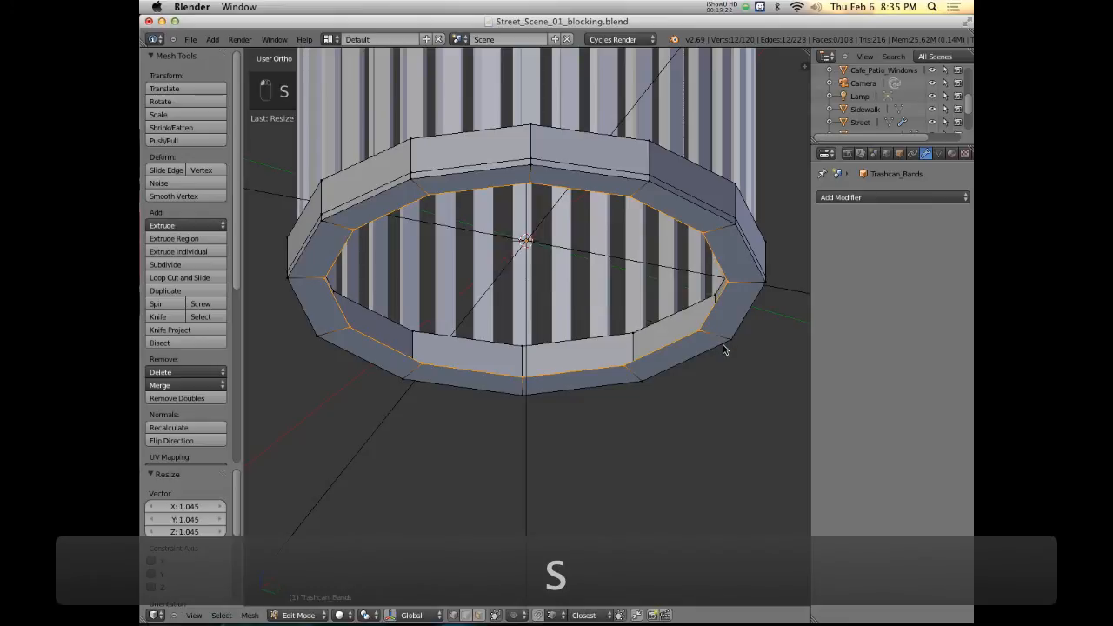
pyautogui.moveTo(694, 220); pyautogui.dragTo(670, 251, button='middle')
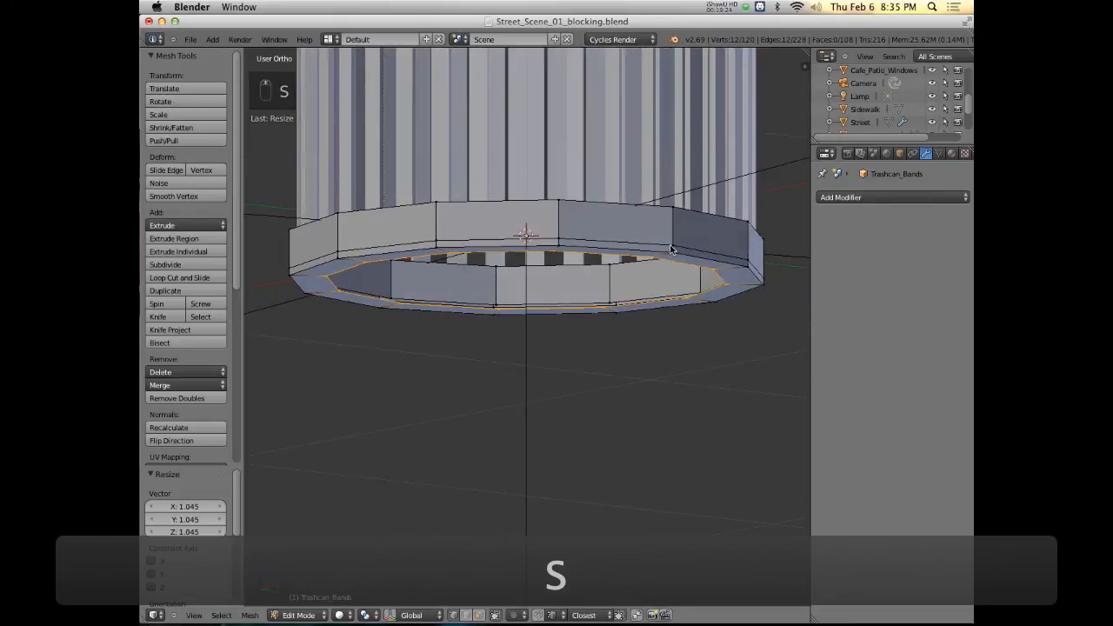
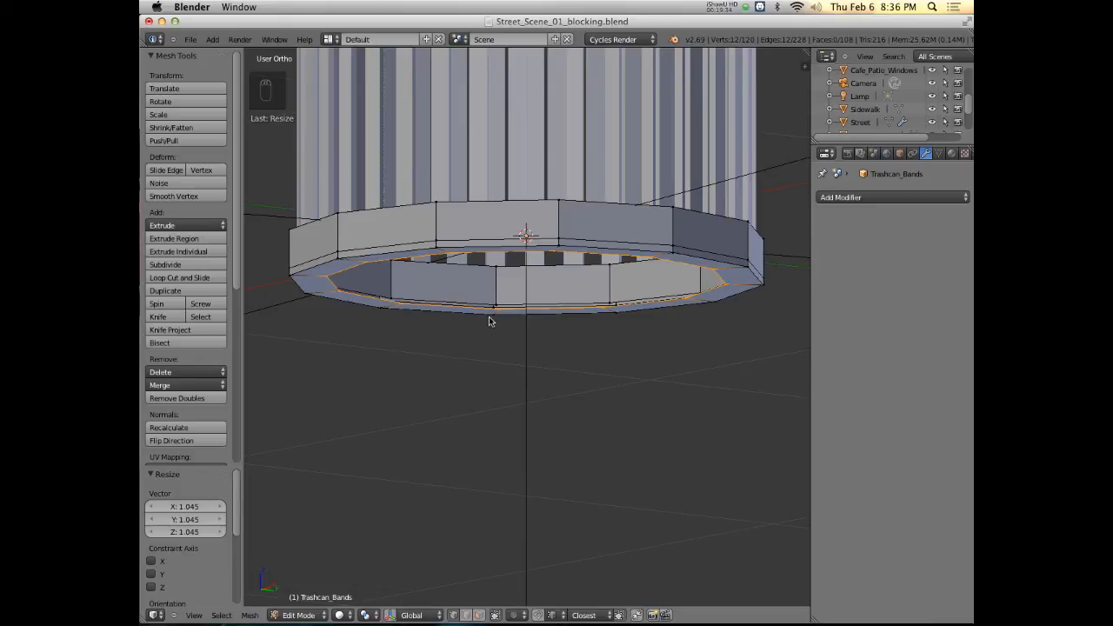
# Set the pivot point to Bounding Box Center
pyautogui.click(366, 615)
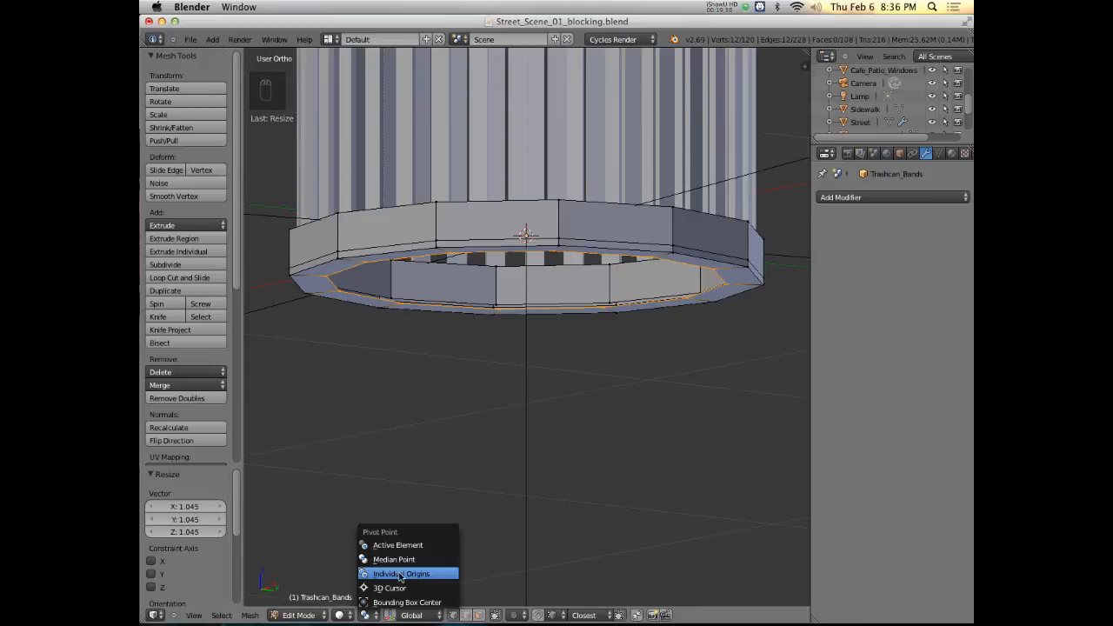
pyautogui.click(389, 602)
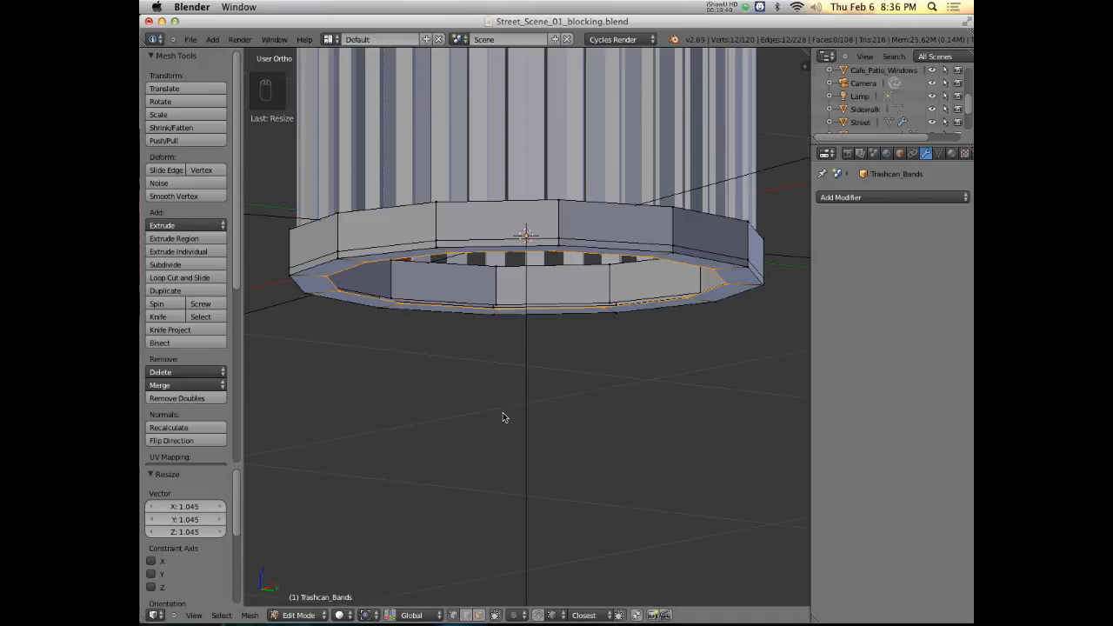
pyautogui.press(',')
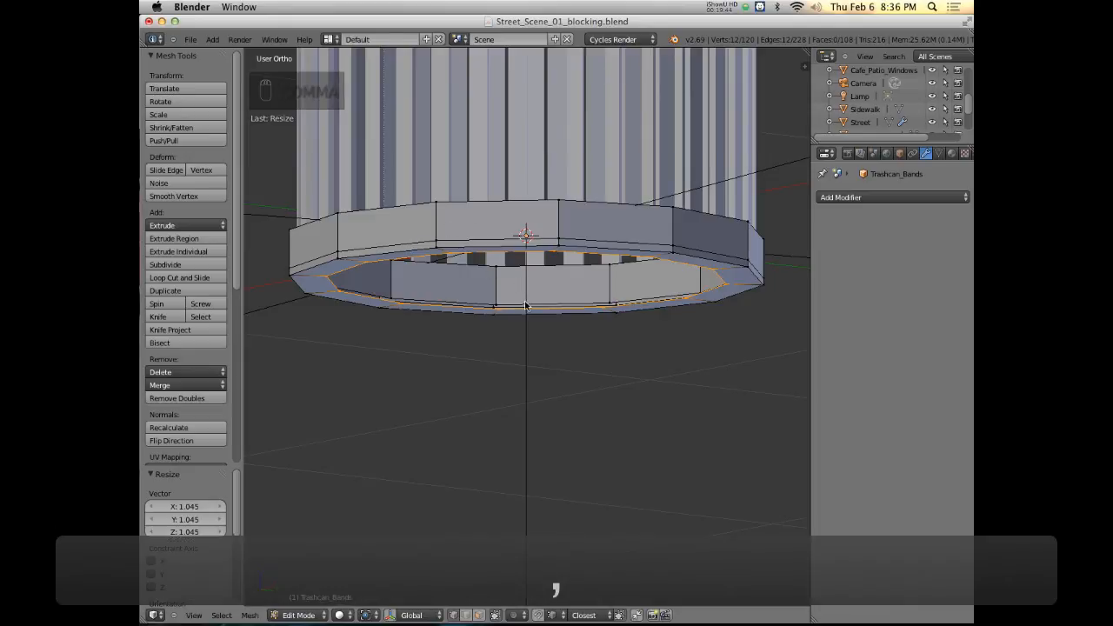
# Extrude the rim's inner edge loop down about 0.062 along Z to form the recessed base
pyautogui.moveTo(561, 322); pyautogui.dragTo(645, 326, button='middle')
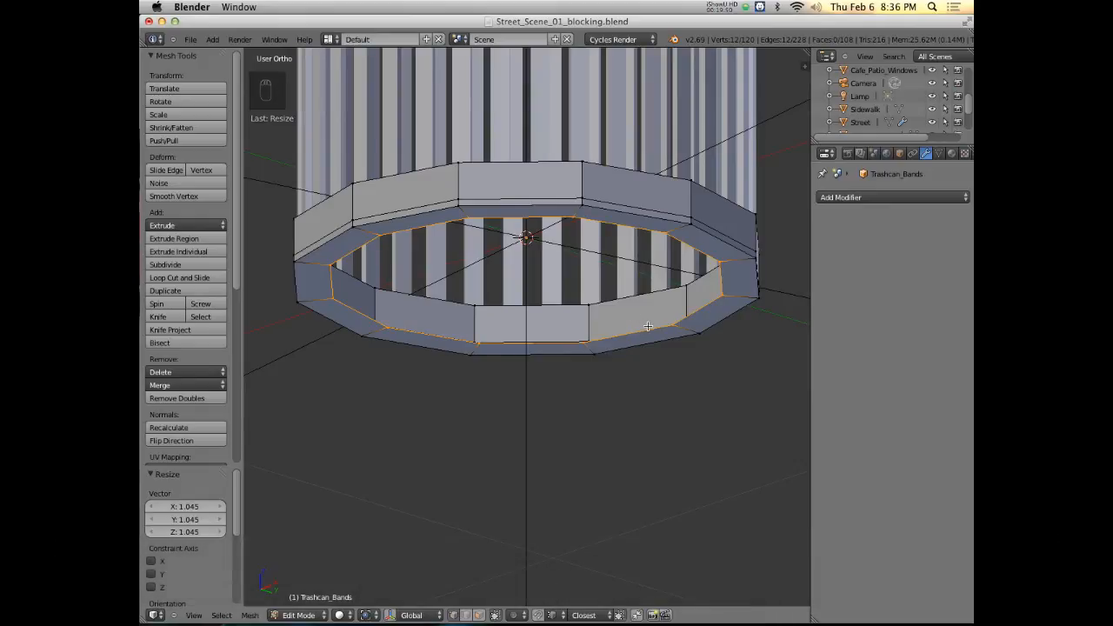
pyautogui.press('e')
pyautogui.press('z')
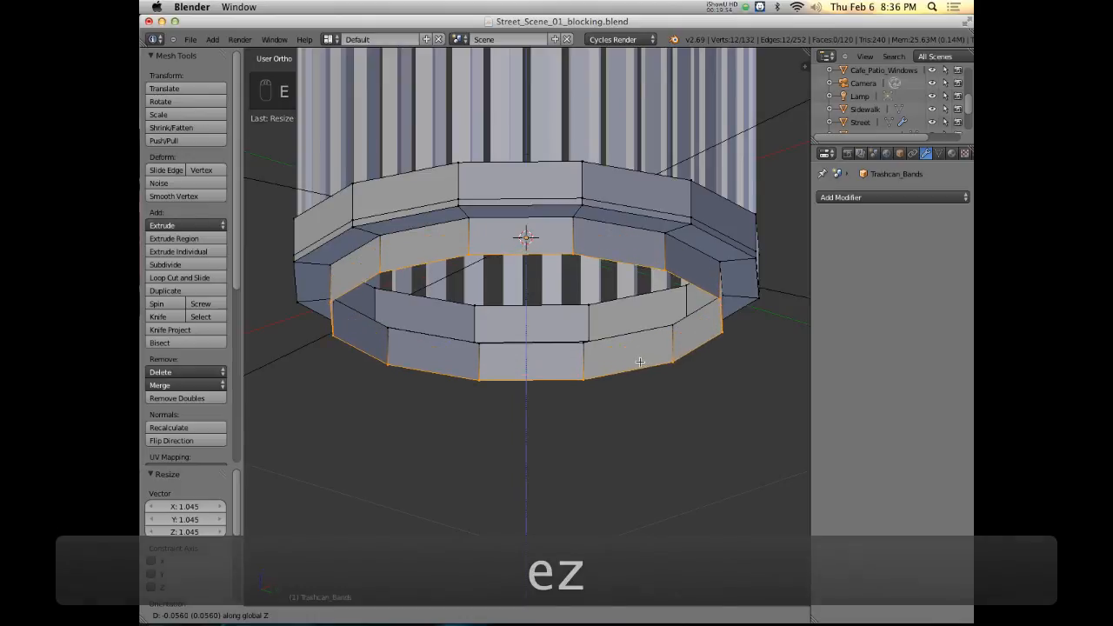
pyautogui.click(643, 366)
pyautogui.moveTo(644, 365); pyautogui.dragTo(527, 304, button='middle')
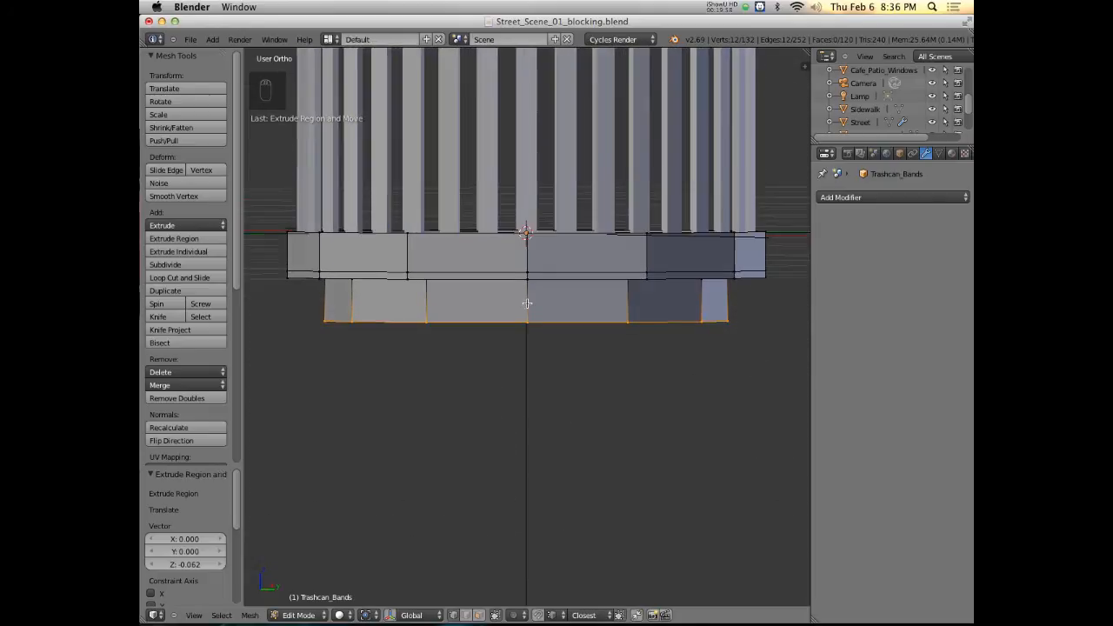
# Extrude the base's bottom edge loop, scale it inward to about 0.891, and leave Edit Mode
pyautogui.press('e')
pyautogui.click(688, 397)
pyautogui.moveTo(688, 398); pyautogui.dragTo(569, 311, button='middle')
pyautogui.press('s')
pyautogui.click(689, 435)
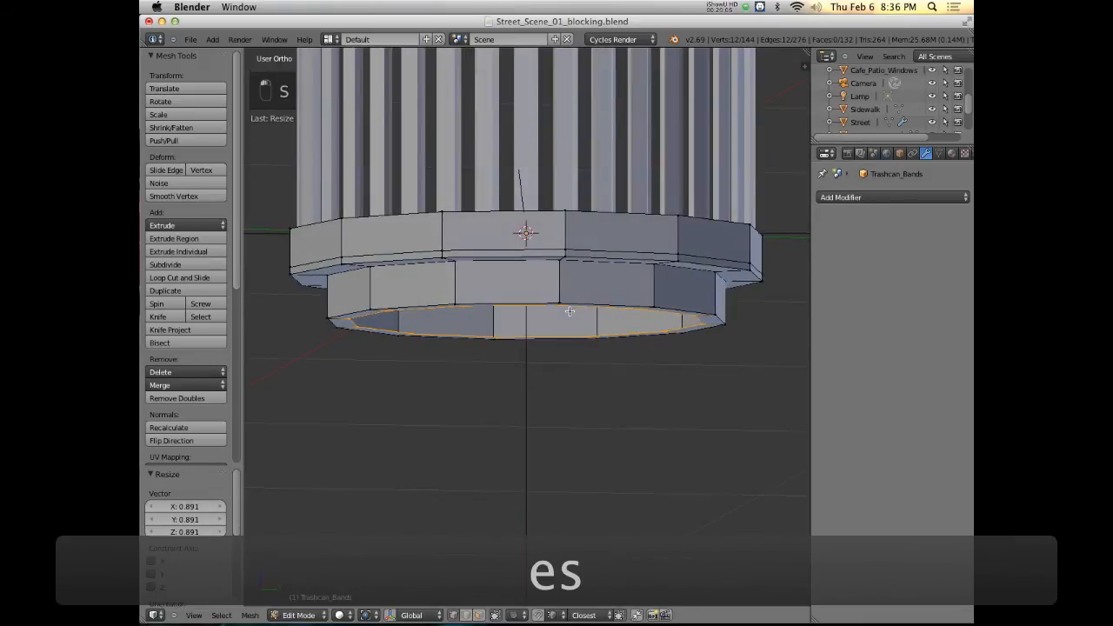
pyautogui.moveTo(532, 259); pyautogui.dragTo(524, 325, button='middle')
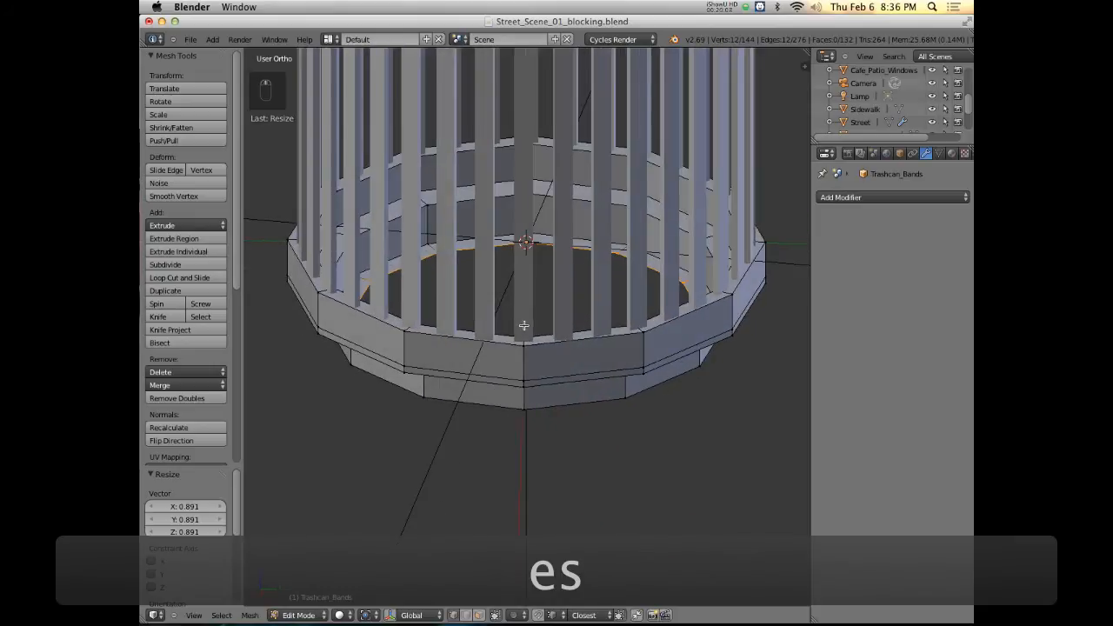
pyautogui.press('Tab')
# Switch to Chrome to compare the modelled base with the trash can in the street view, and return to Blender
pyautogui.moveTo(525, 253); pyautogui.dragTo(547, 283, button='middle')
pyautogui.press('super+Tab')
pyautogui.press('super+shift+Tab')
pyautogui.moveTo(250, 376); pyautogui.dragTo(648, 322)
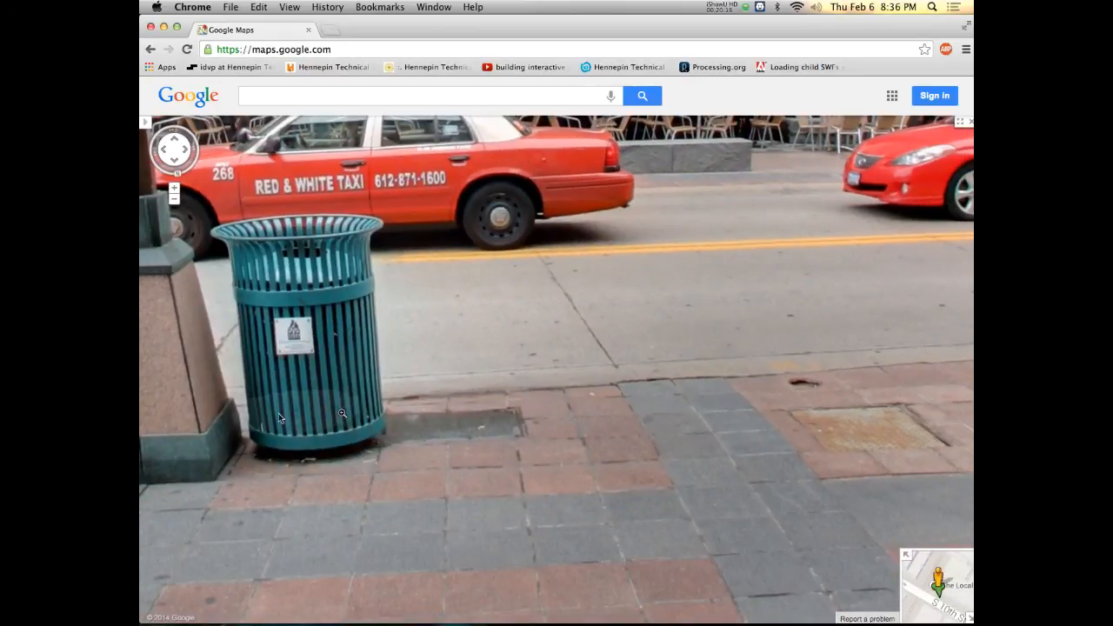
pyautogui.press('super+Tab')
# In front view, add a Subdivision Surface modifier to the trash can bands
pyautogui.moveTo(571, 346); pyautogui.dragTo(468, 448, button='middle')
pyautogui.press('KP_1')
pyautogui.scroll(-1, 468, 445)
pyautogui.keyDown('shift'); pyautogui.moveTo(589, 280); pyautogui.dragTo(576, 248, button='middle'); pyautogui.keyUp('shift')
pyautogui.click(847, 196)
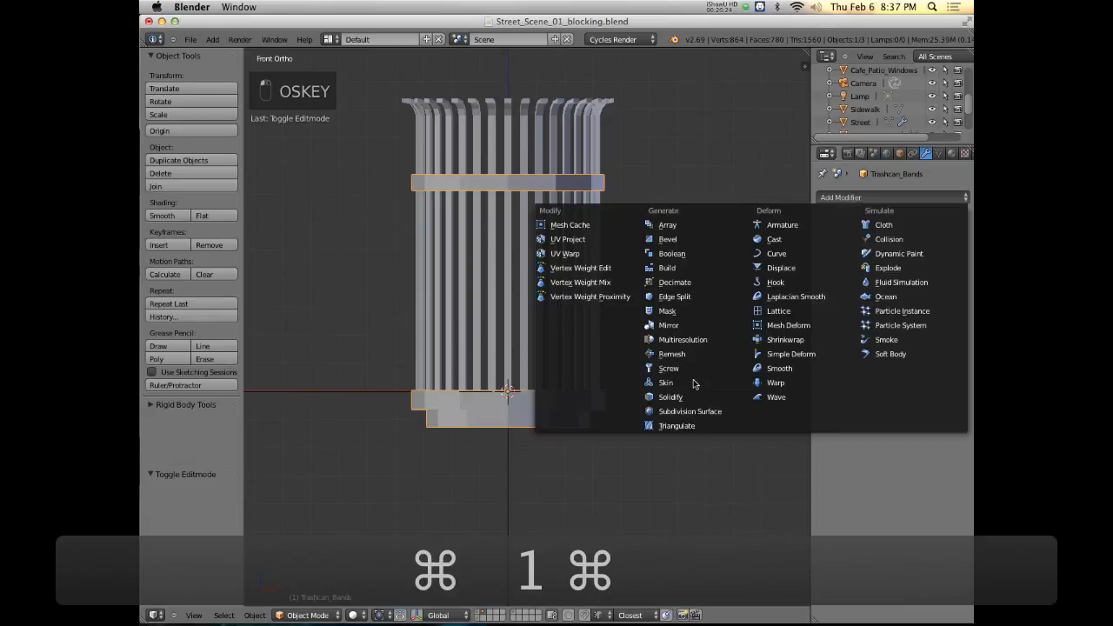
pyautogui.click(673, 411)
pyautogui.scroll(2, 603, 366)
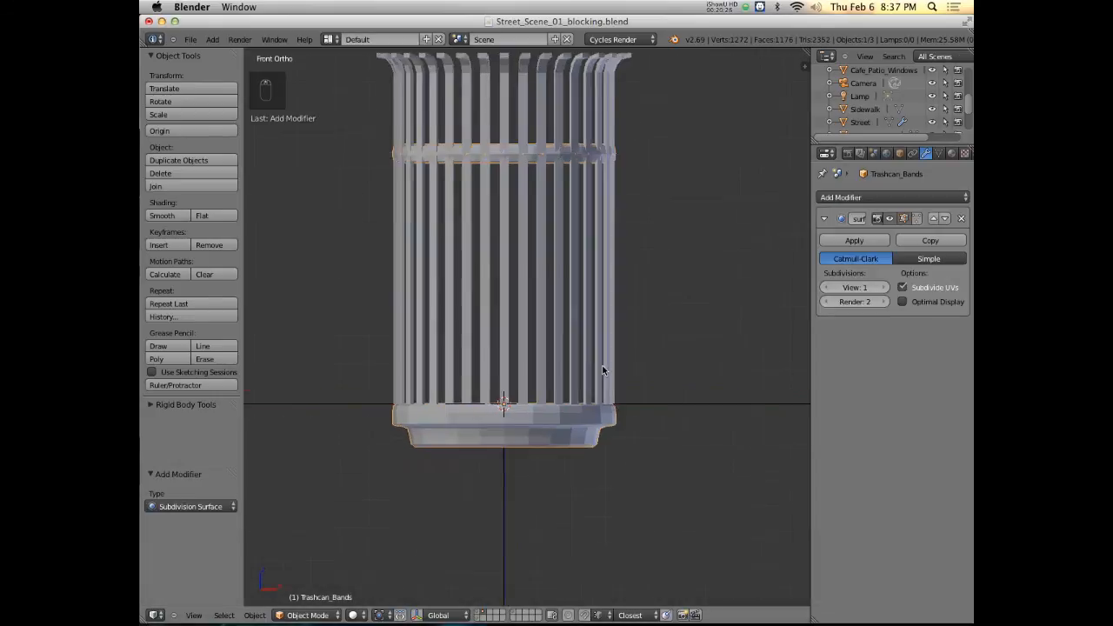
# Enter Edit Mode on the bands, set the modifier's view subdivisions to 2, and enable Optimal Display
pyautogui.moveTo(616, 214); pyautogui.dragTo(626, 289, button='middle')
pyautogui.press('Tab')
pyautogui.scroll(5, 626, 287)
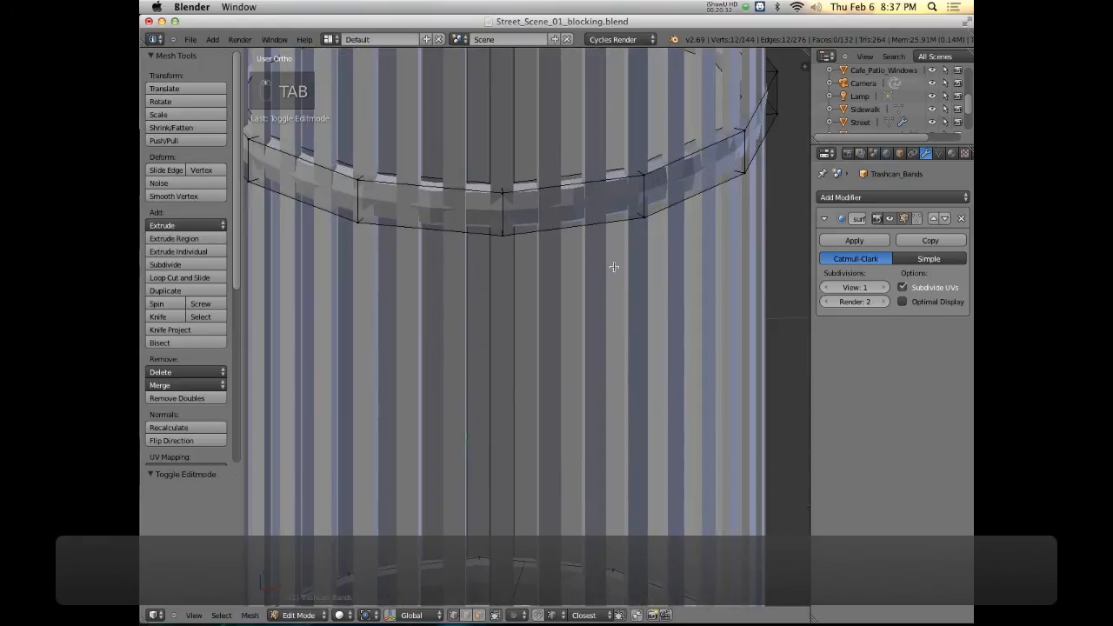
pyautogui.click(884, 287)
pyautogui.click(902, 301)
pyautogui.moveTo(668, 320); pyautogui.dragTo(612, 337, button='middle')
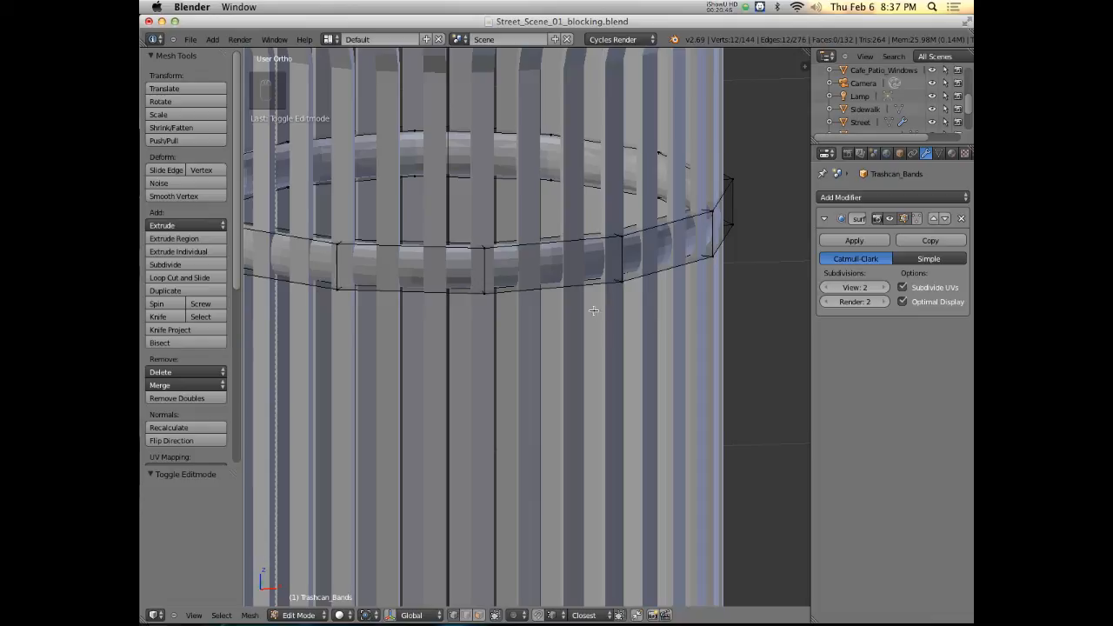
# Add two horizontal edge loops around the outer face of the upper trash can band
pyautogui.hotkey('ctrl', 'r')
pyautogui.scroll(1, 626, 260)
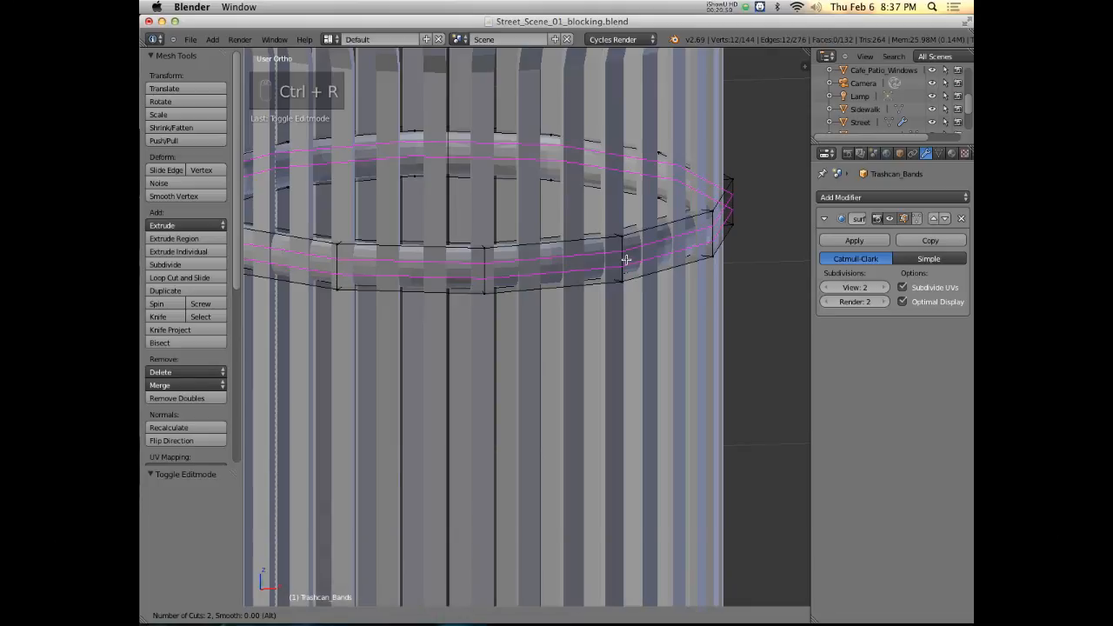
pyautogui.click(627, 259)
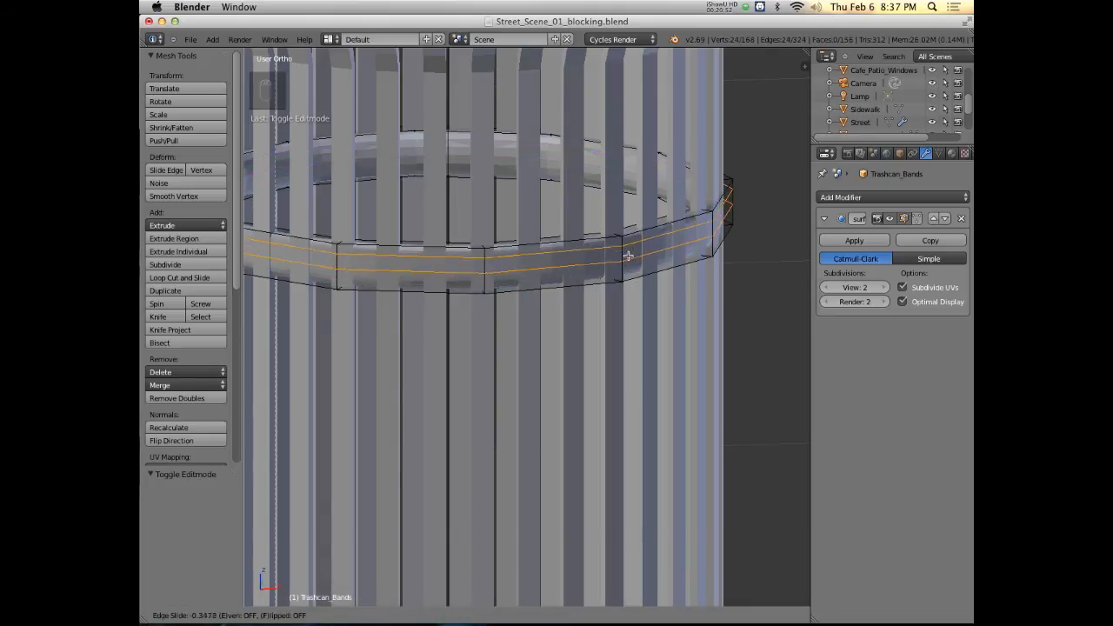
pyautogui.click(632, 263)
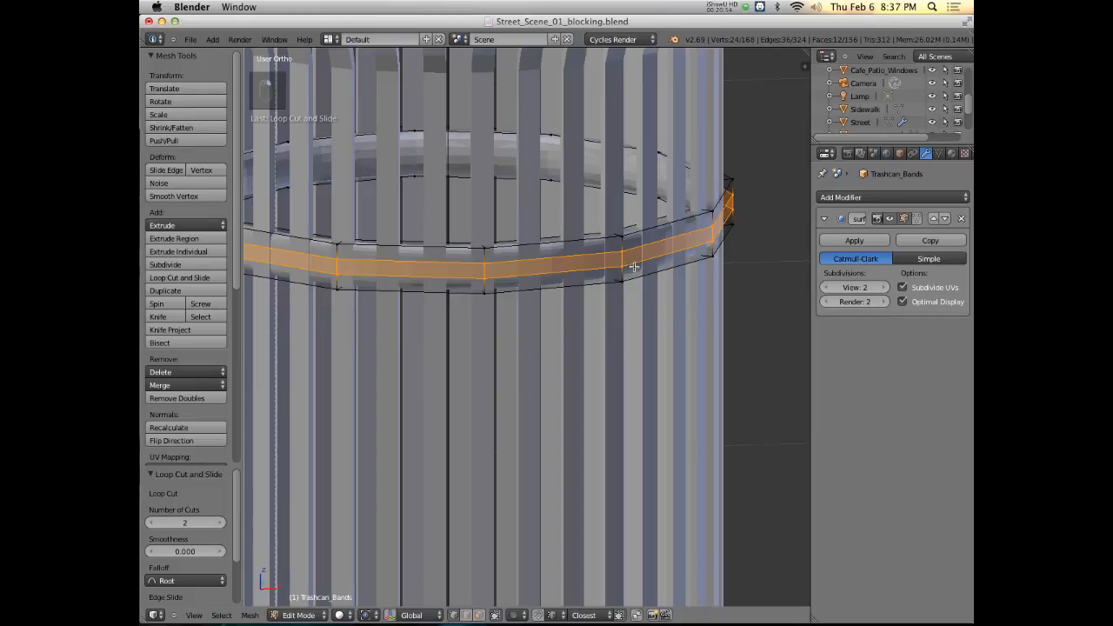
# Scale the two new loops apart along Z toward the band's upper and lower edges, and leave Edit Mode
pyautogui.moveTo(502, 304); pyautogui.dragTo(605, 254, button='middle')
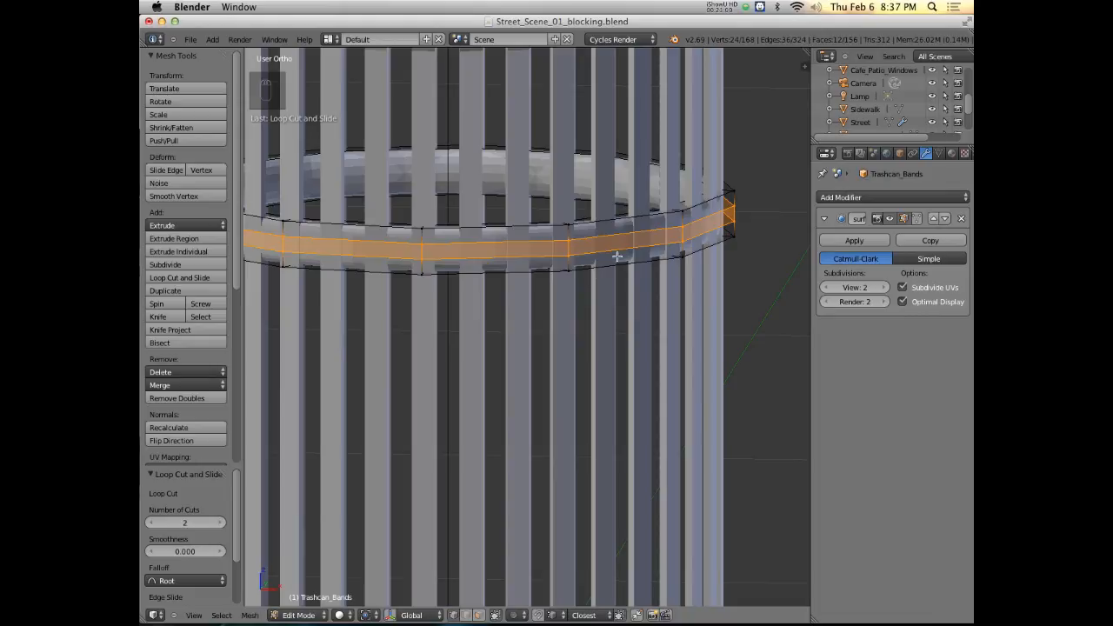
pyautogui.press('s')
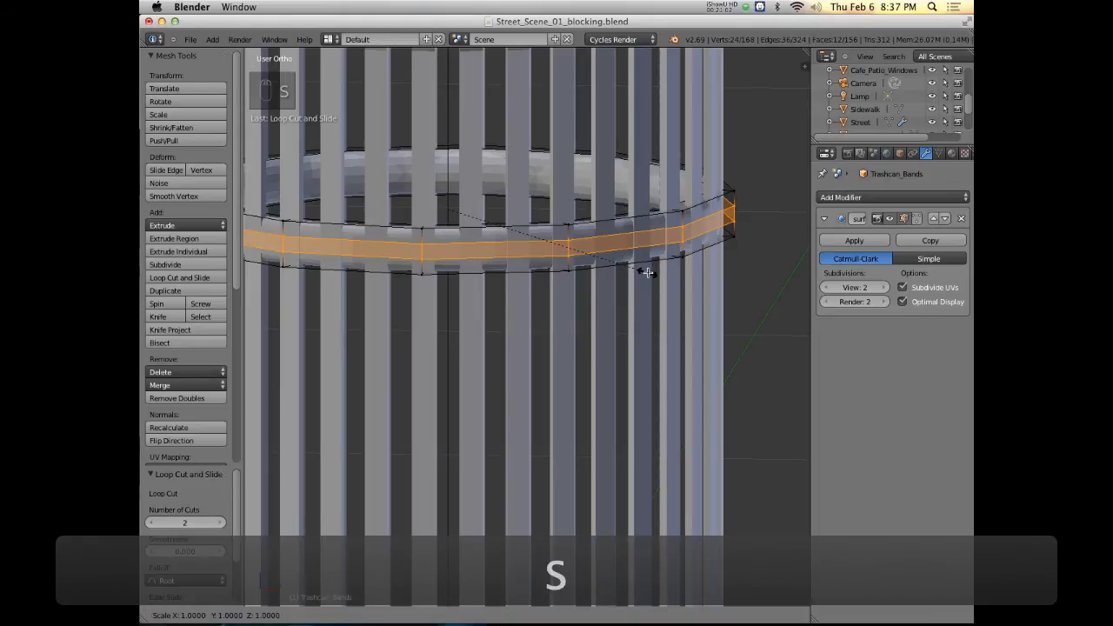
pyautogui.press('z')
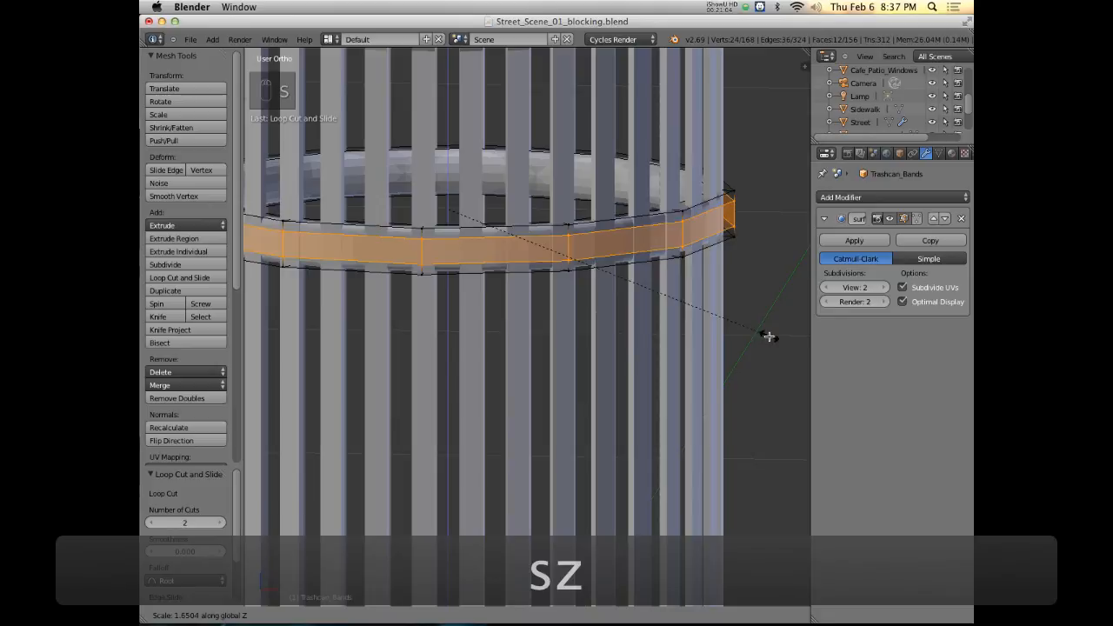
pyautogui.click(415, 353)
pyautogui.press('Tab')
pyautogui.moveTo(521, 241); pyautogui.dragTo(539, 290, button='middle')
pyautogui.hotkey('ctrl', 'r')
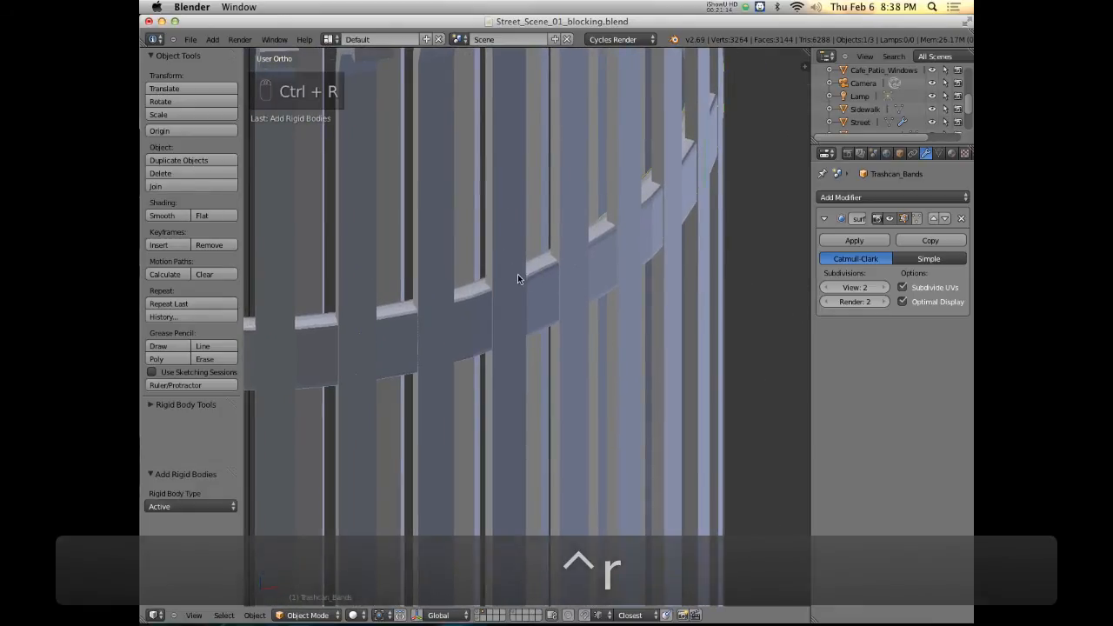
pyautogui.rightClick(521, 292)
pyautogui.rightClick(548, 277)
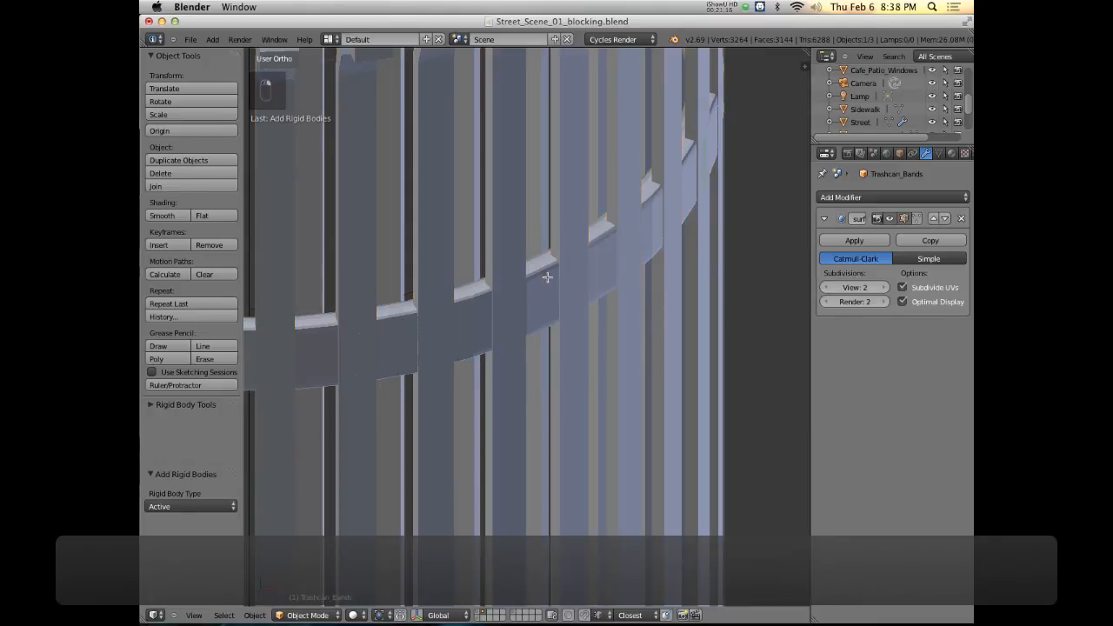
# In Edit Mode, add one edge loop near the outer rim and one near the inner rim of the upper band's top face
pyautogui.press('Tab')
pyautogui.hotkey('ctrl', 'r')
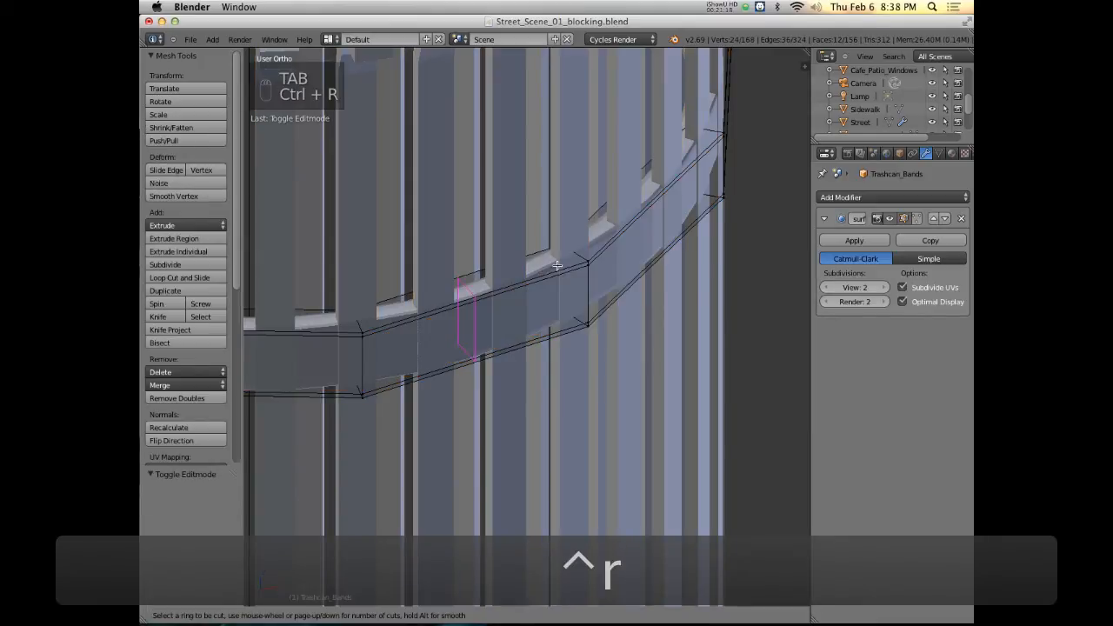
pyautogui.click(582, 255)
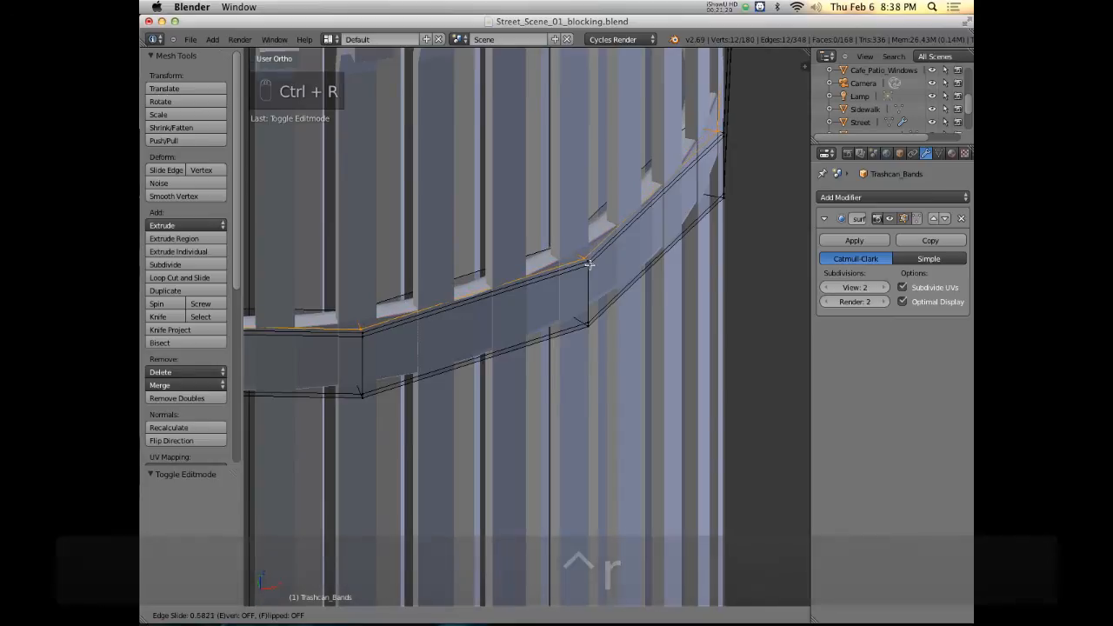
pyautogui.rightClick(371, 306)
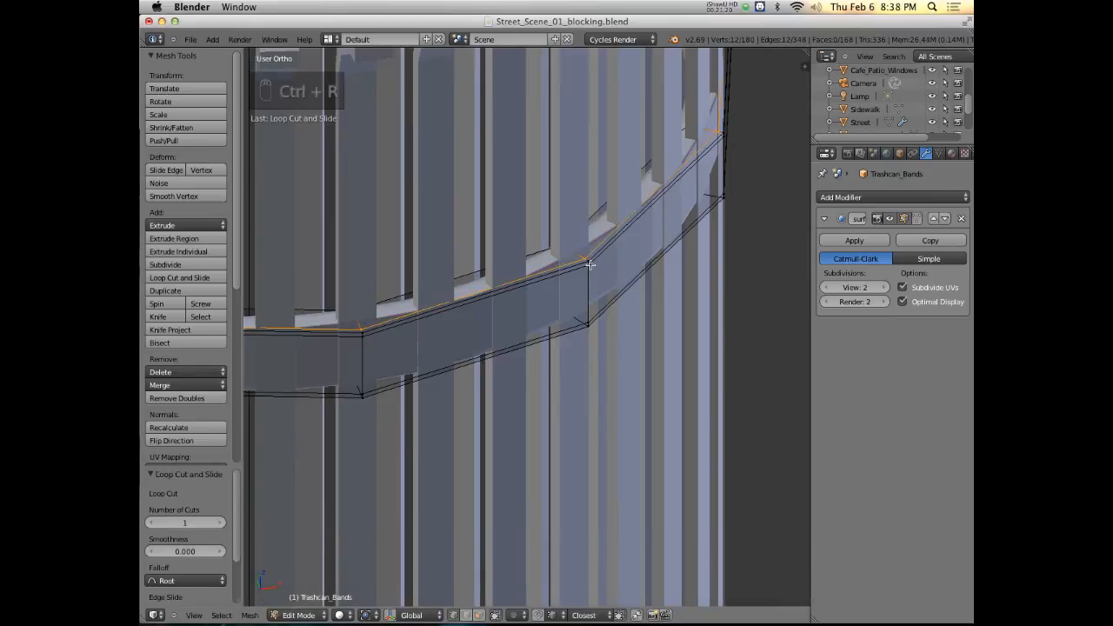
pyautogui.hotkey('ctrl', 'r')
pyautogui.click(361, 320)
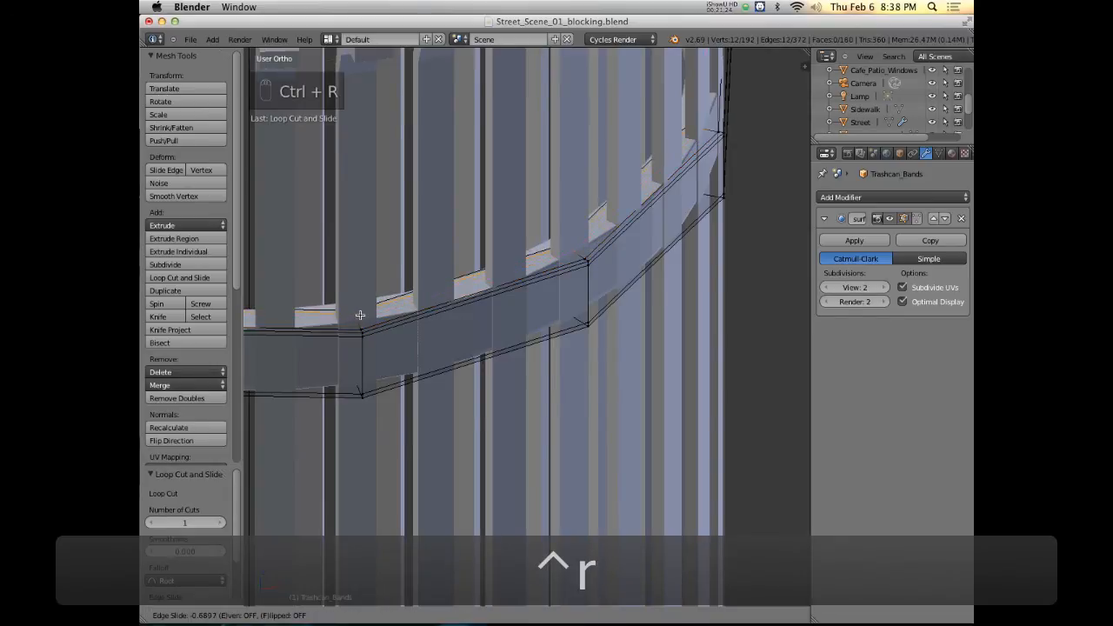
pyautogui.click(361, 316)
# Add one edge loop near the outer rim and one near the inner rim of the upper band's underside
pyautogui.moveTo(415, 320); pyautogui.dragTo(413, 321, button='middle')
pyautogui.keyDown('shift'); pyautogui.moveTo(512, 314); pyautogui.dragTo(514, 404, button='middle'); pyautogui.keyUp('shift')
pyautogui.moveTo(514, 405); pyautogui.dragTo(549, 505, button='middle')
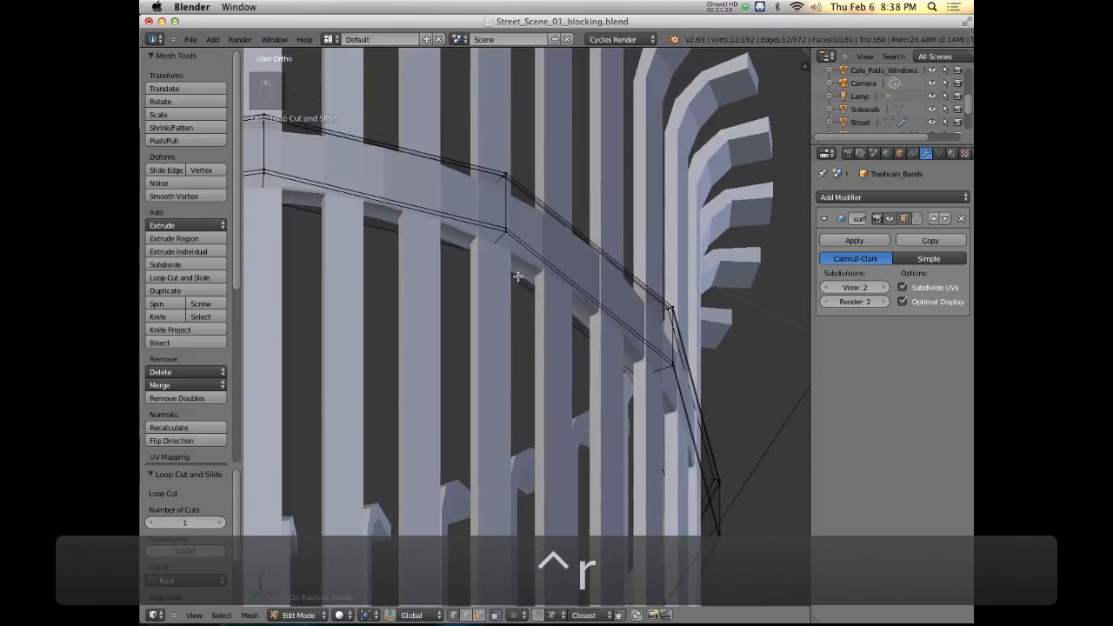
pyautogui.hotkey('ctrl', 'r')
pyautogui.click(503, 243)
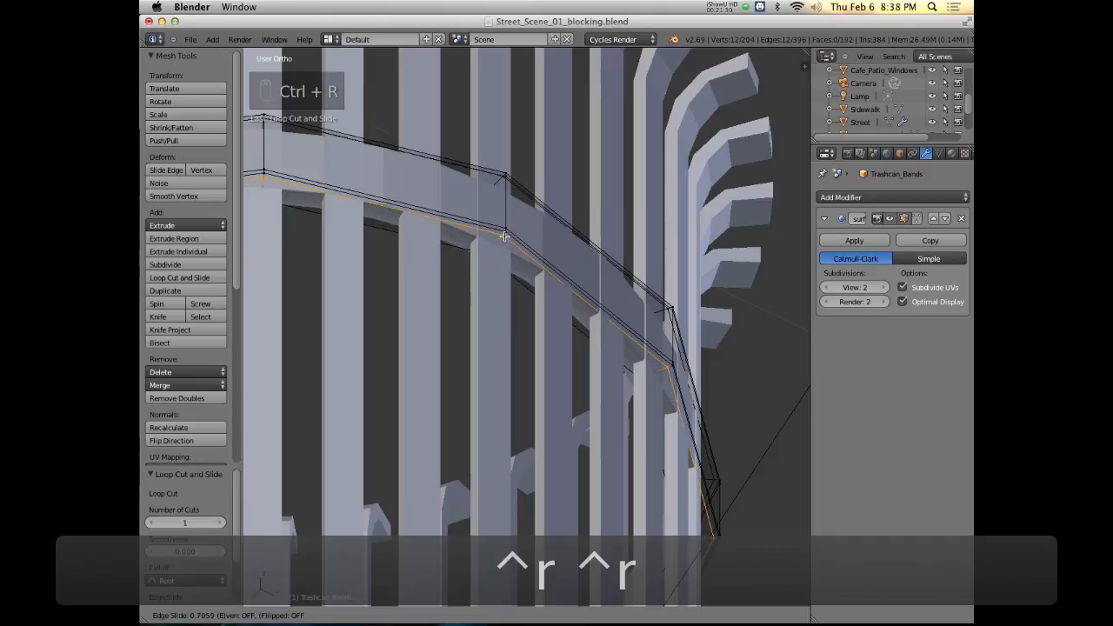
pyautogui.click(502, 239)
pyautogui.hotkey('ctrl', 'r')
pyautogui.click(493, 243)
pyautogui.click(482, 252)
# Add two horizontal edge loops around the inner face of the upper band
pyautogui.moveTo(411, 172); pyautogui.dragTo(650, 310, button='middle')
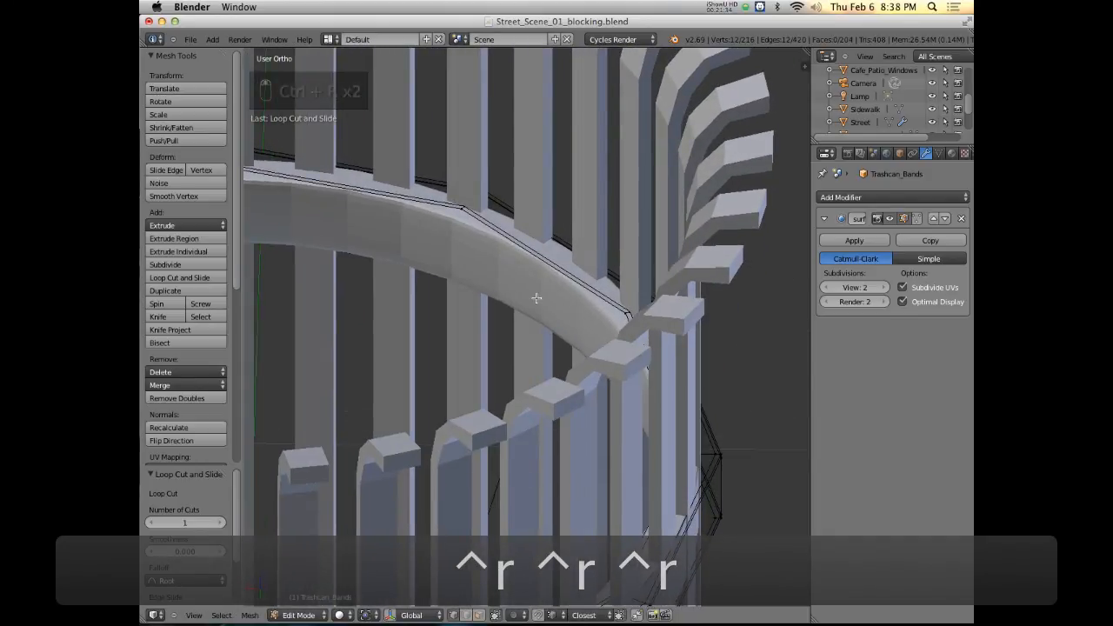
pyautogui.hotkey('ctrl', 'r')
pyautogui.click(464, 233)
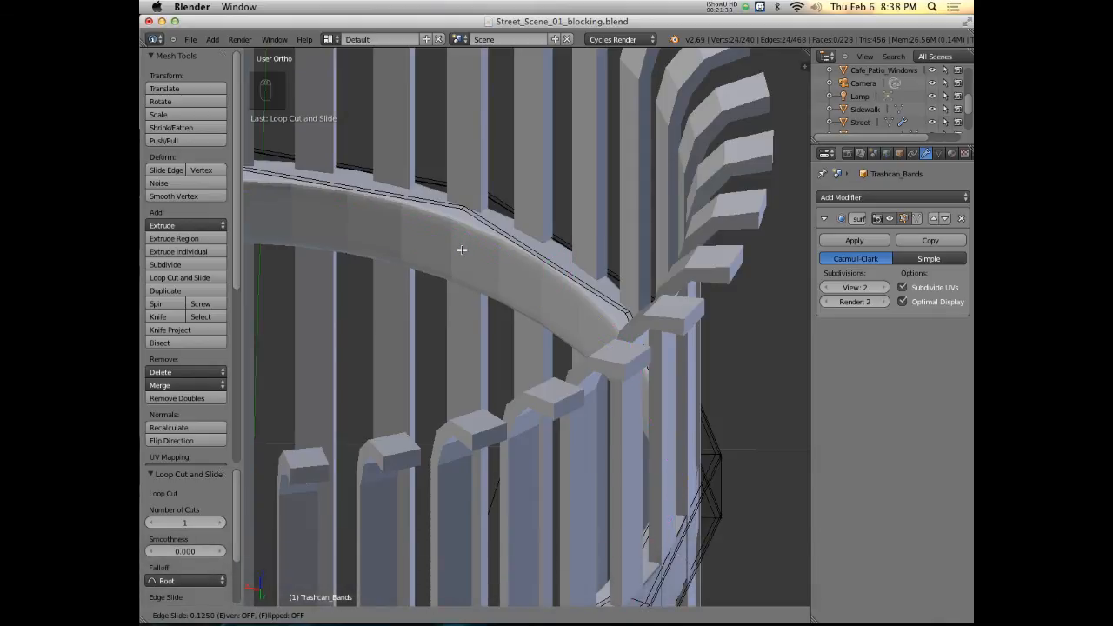
pyautogui.click(462, 249)
# In wireframe shading, scale the inner-face loops apart along Z by about 2.531, and return to solid shading
pyautogui.press('z')
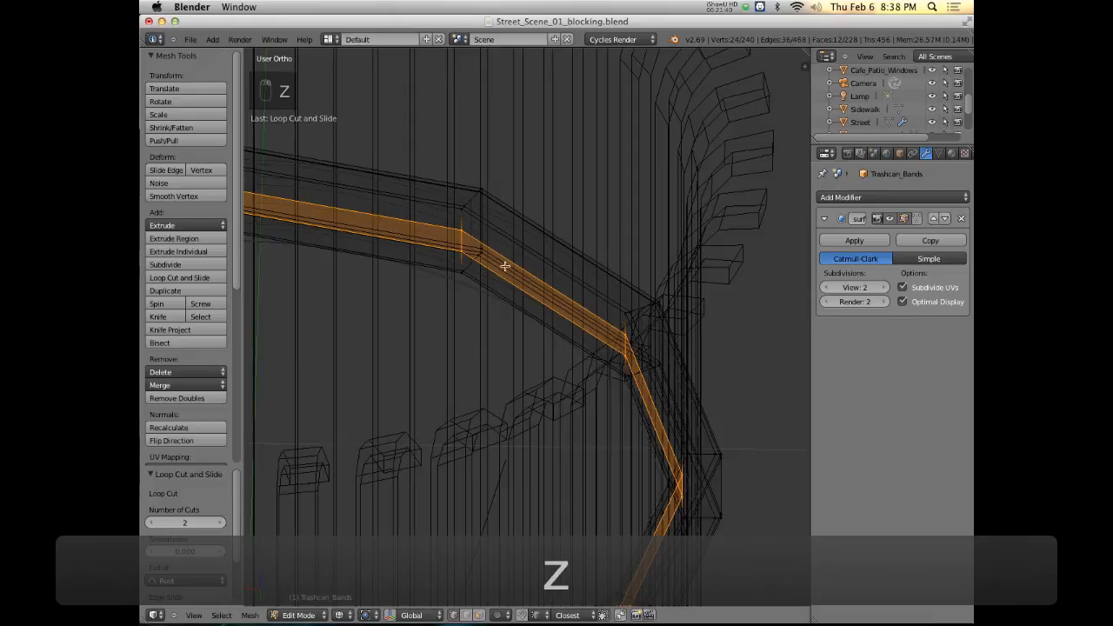
pyautogui.press('s')
pyautogui.press('z')
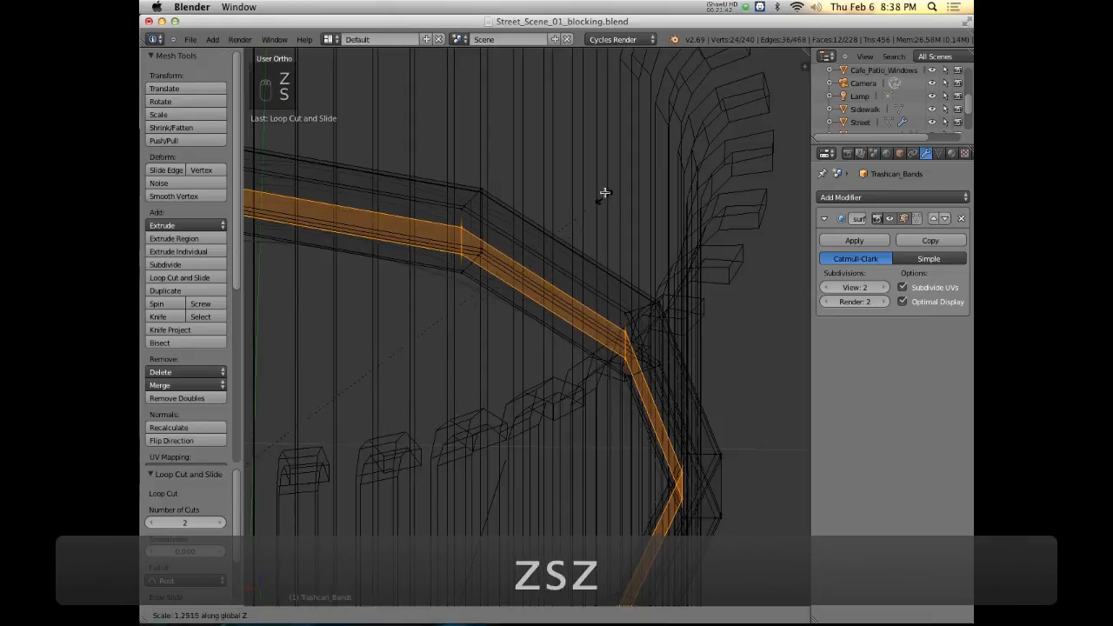
pyautogui.click(525, 95)
pyautogui.press('z')
pyautogui.scroll(-5, 547, 209)
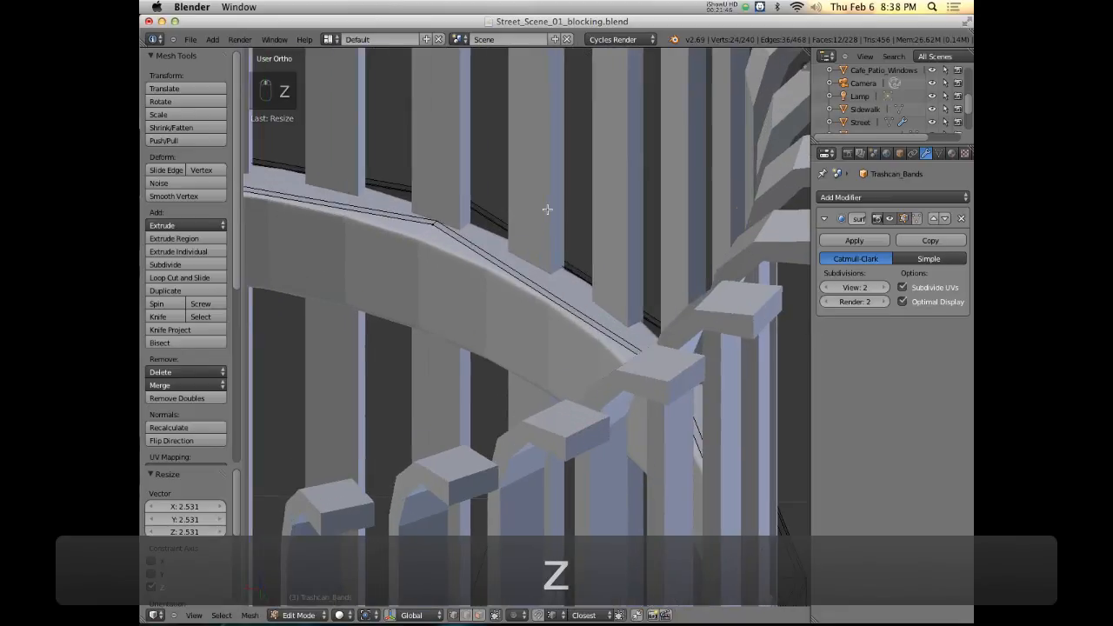
pyautogui.keyDown('alt'); pyautogui.scroll(2, 547, 210); pyautogui.keyUp('alt')
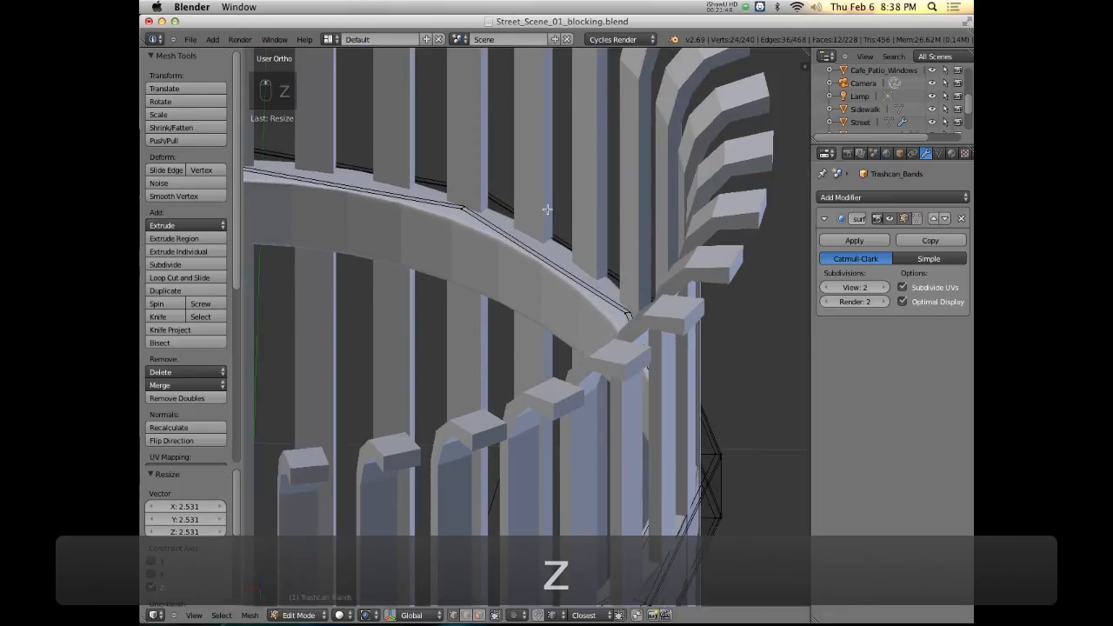
pyautogui.scroll(-5, 493, 293)
# Undo the latest edits to the inner-face loops and redo them to compare the band's shape
pyautogui.press('super+z')
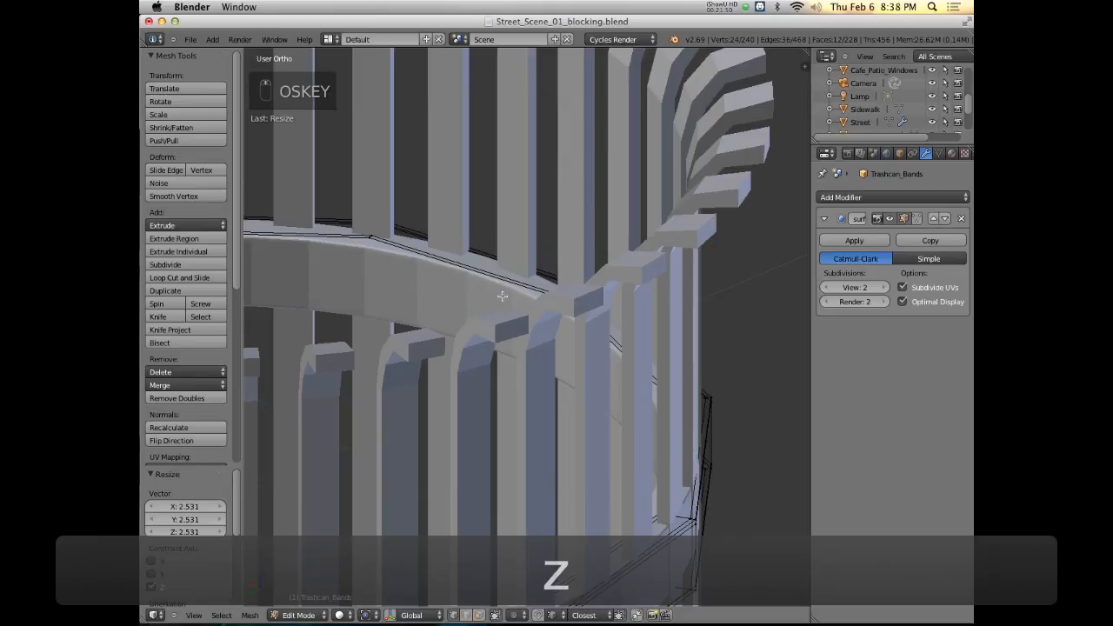
pyautogui.press('super+z')
pyautogui.press('super+shift+z')
pyautogui.press('super+shift+z')
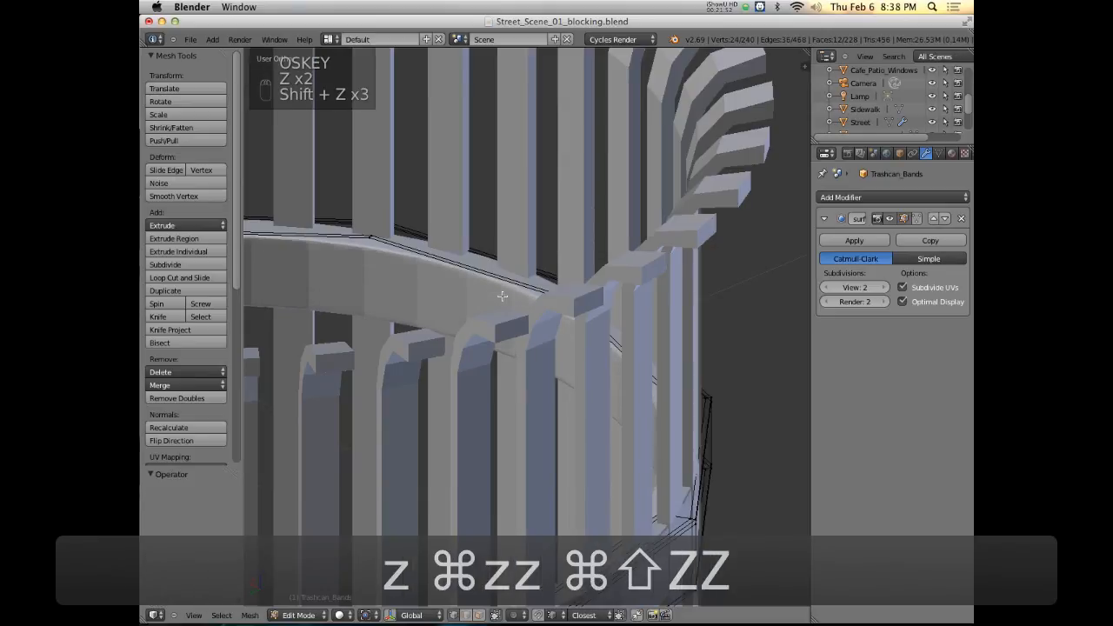
# Select all the band geometry, scale it outward to about 1.0154 in X and Y only, and leave Edit Mode
pyautogui.scroll(-5, 519, 372)
pyautogui.press('a')
pyautogui.press('a')
pyautogui.press('a')
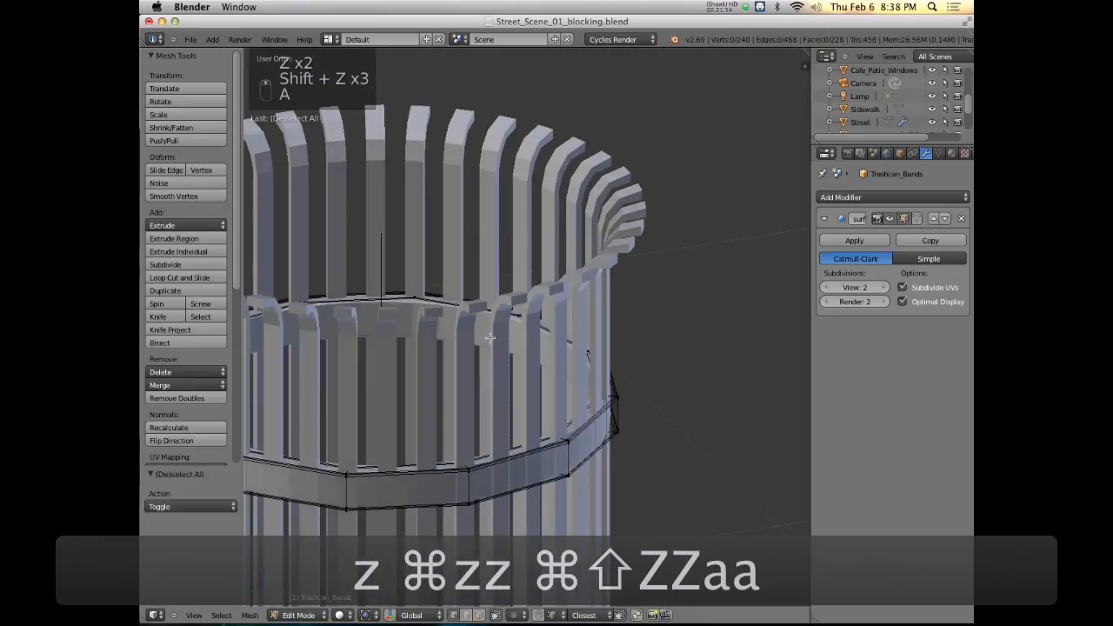
pyautogui.scroll(6, 505, 351)
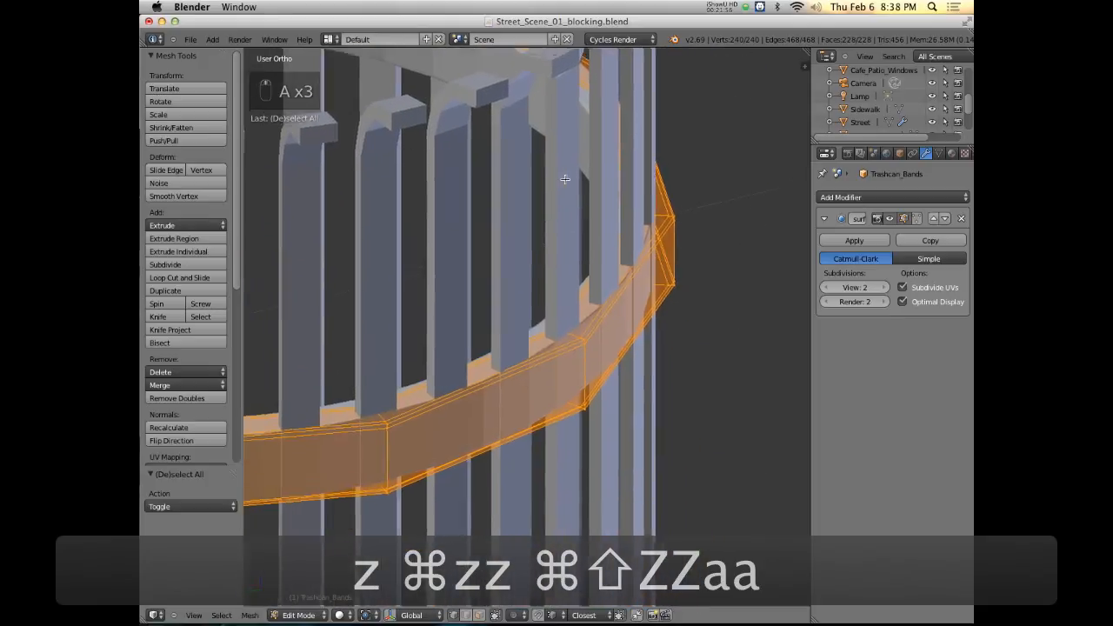
pyautogui.moveTo(590, 336); pyautogui.dragTo(645, 394, button='middle')
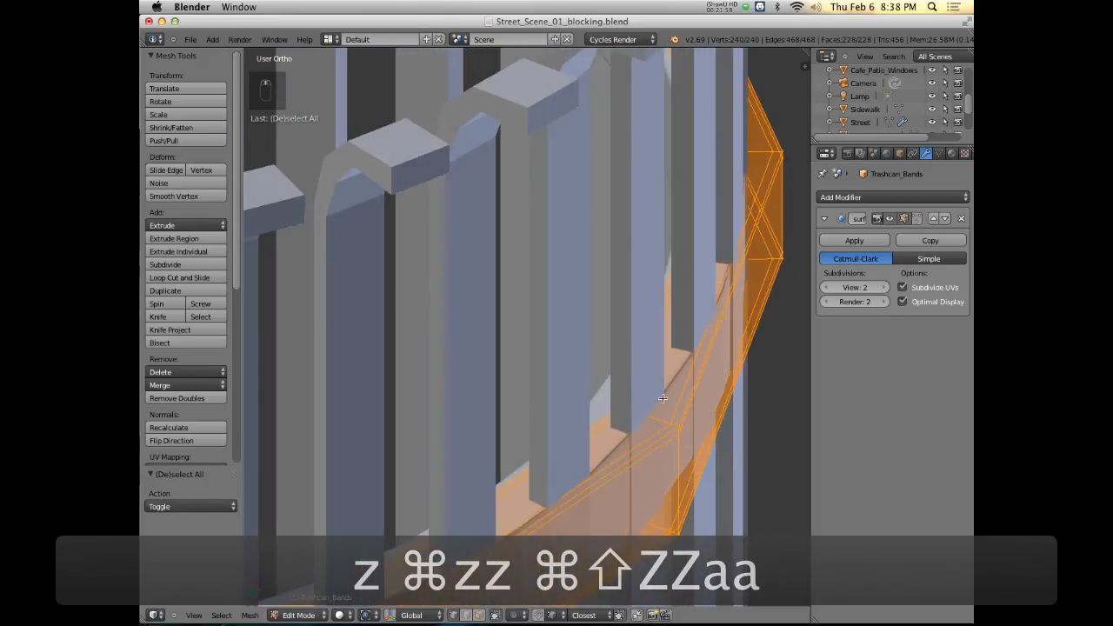
pyautogui.moveTo(649, 436); pyautogui.dragTo(670, 353, button='middle')
pyautogui.press('s')
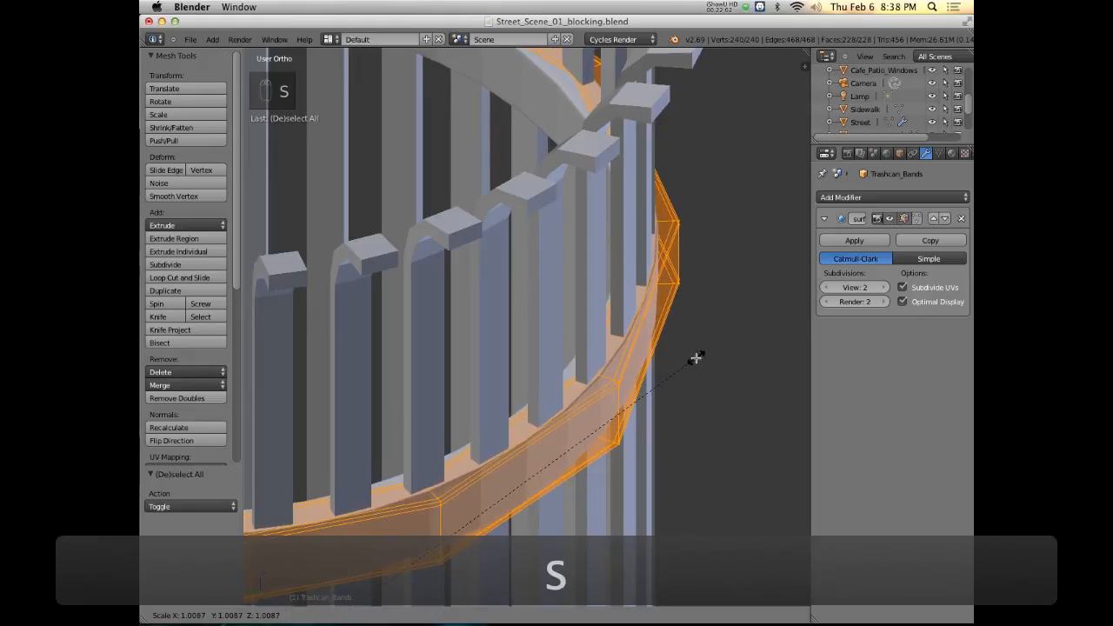
pyautogui.hotkey('shift', 'z')
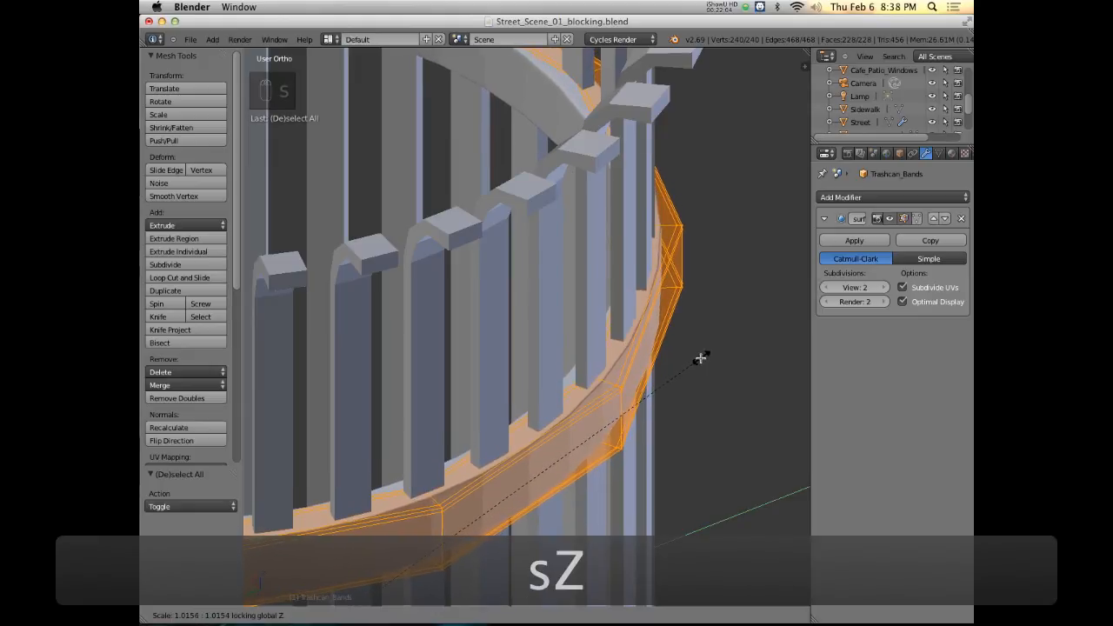
pyautogui.click(700, 359)
pyautogui.scroll(-3, 699, 359)
pyautogui.press('Tab')
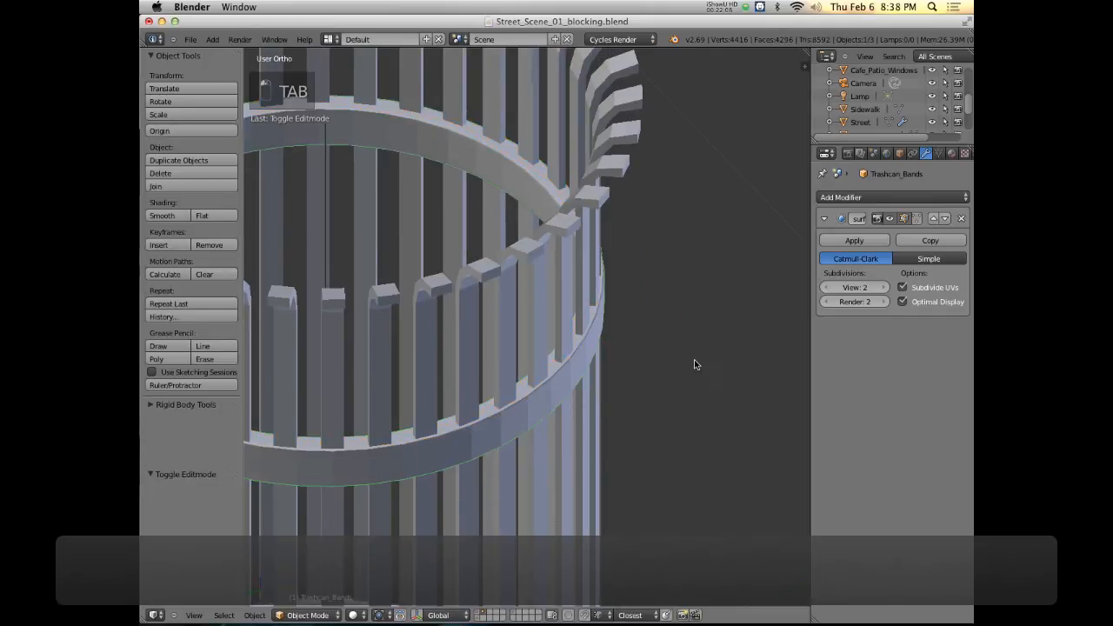
# Remove the bands object from the RigidBodyWorld group
pyautogui.scroll(-3, 596, 409)
pyautogui.moveTo(595, 409); pyautogui.dragTo(459, 450, button='middle')
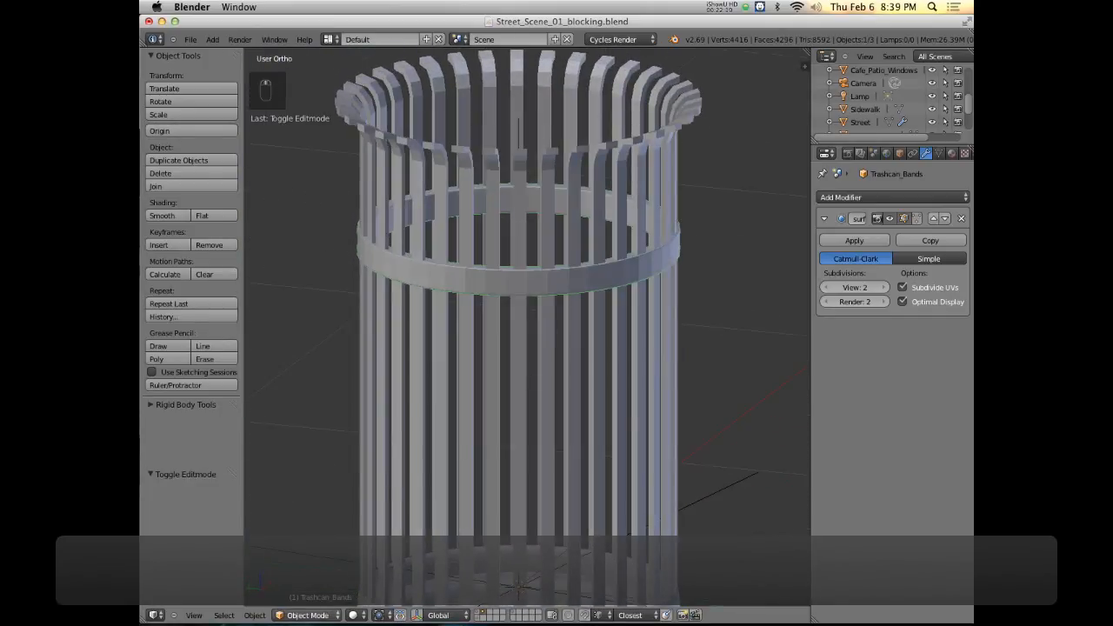
pyautogui.click(254, 615)
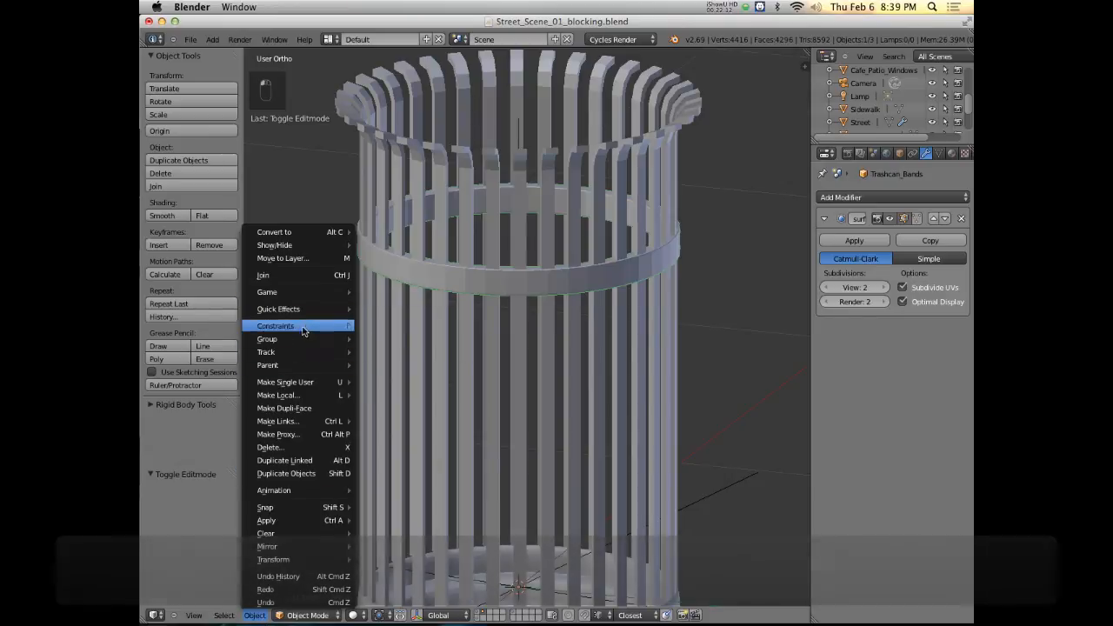
pyautogui.moveTo(337, 339)
pyautogui.click(420, 349)
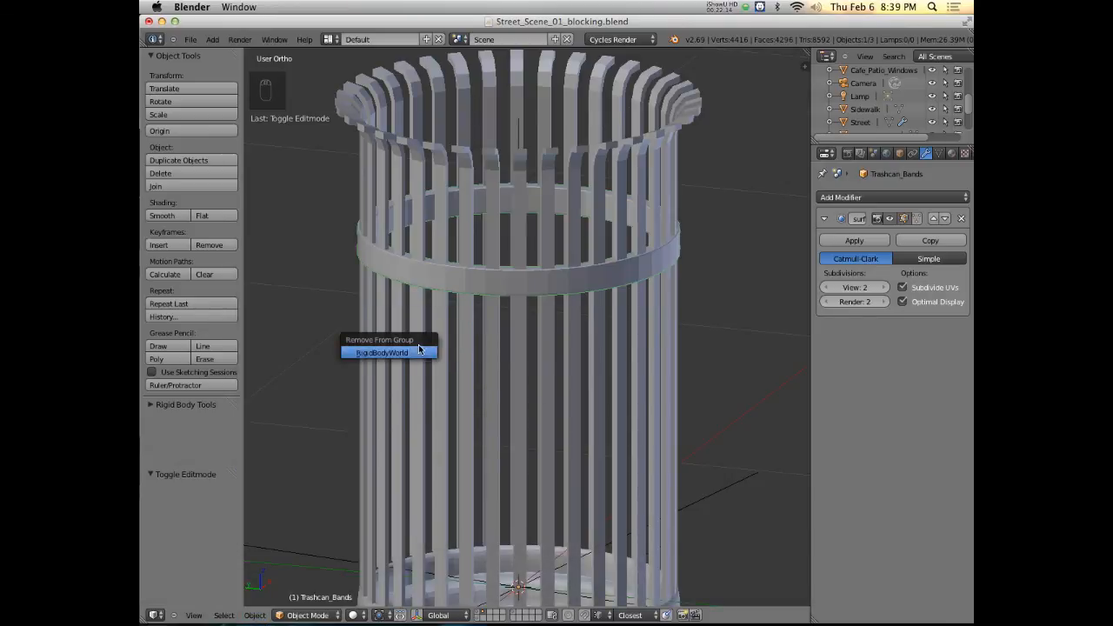
pyautogui.click(407, 352)
# Apply smooth shading to the trash can bands and inspect them in Edit Mode and Object Mode
pyautogui.moveTo(451, 332); pyautogui.dragTo(358, 341, button='middle')
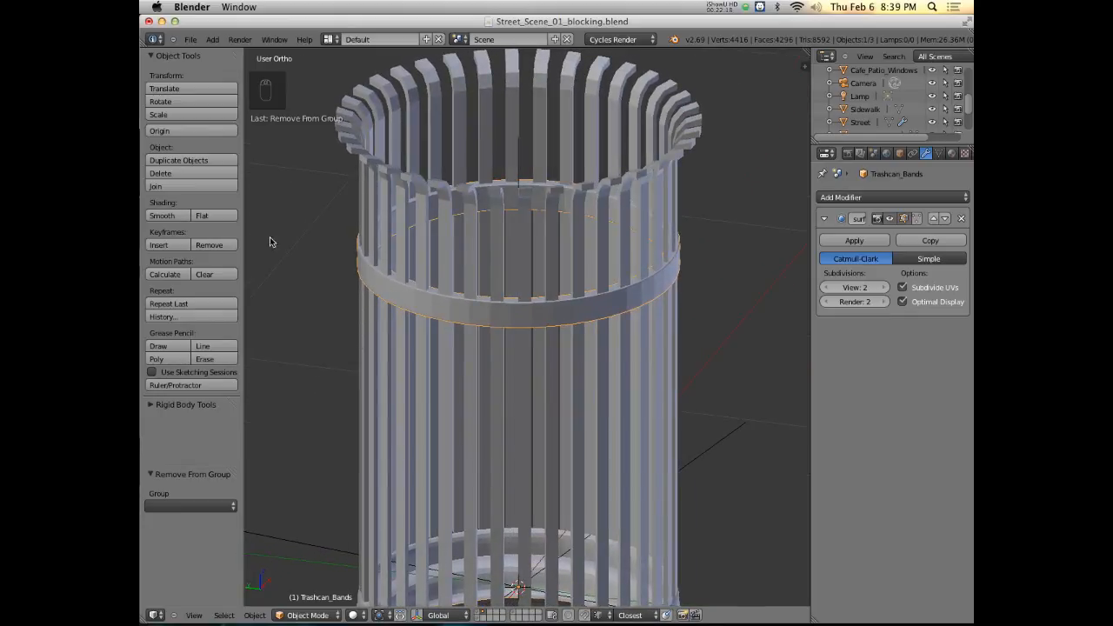
pyautogui.click(162, 216)
pyautogui.moveTo(526, 408); pyautogui.dragTo(499, 324, button='middle')
pyautogui.press('Tab')
pyautogui.press('Tab')
# Switch to Chrome and examine the reference trash can in the street view
pyautogui.press('super+Tab')
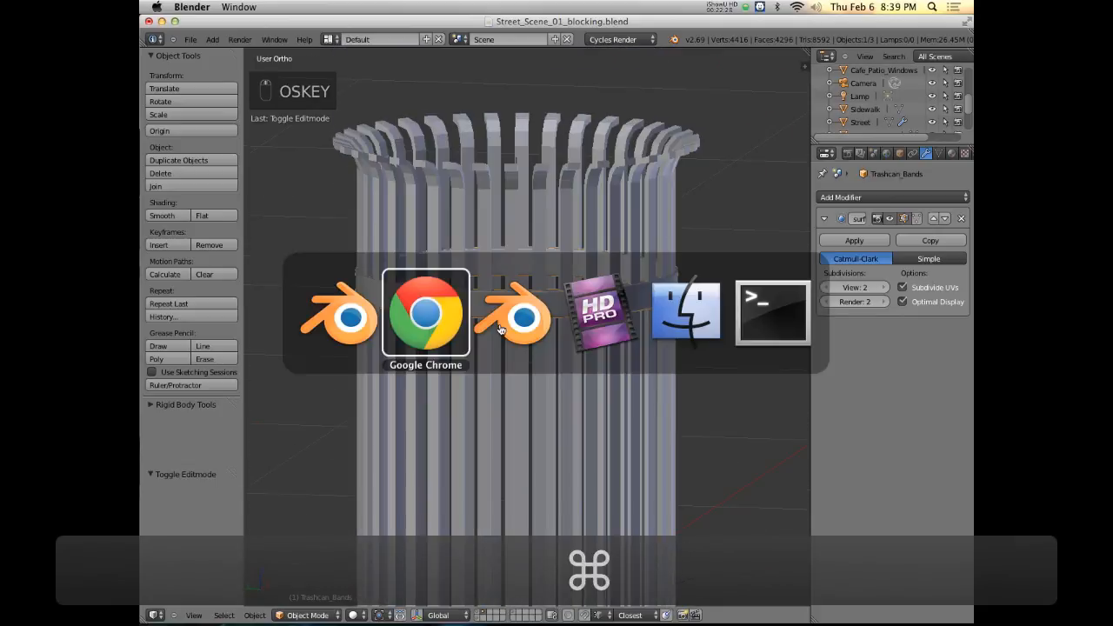
pyautogui.press('super+Tab')
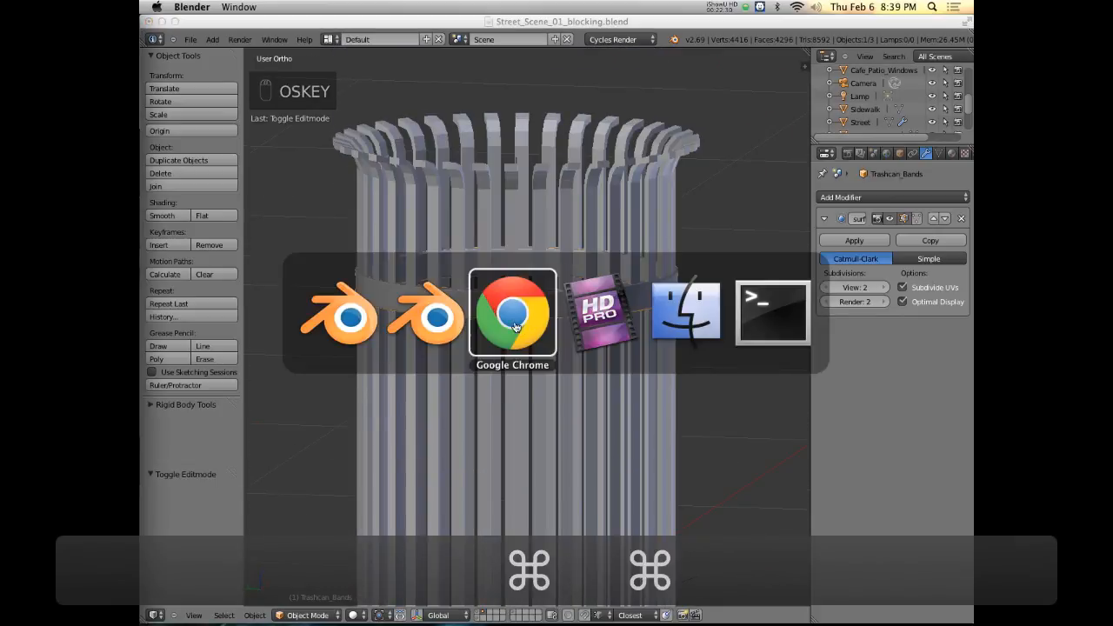
pyautogui.moveTo(536, 268); pyautogui.dragTo(720, 244)
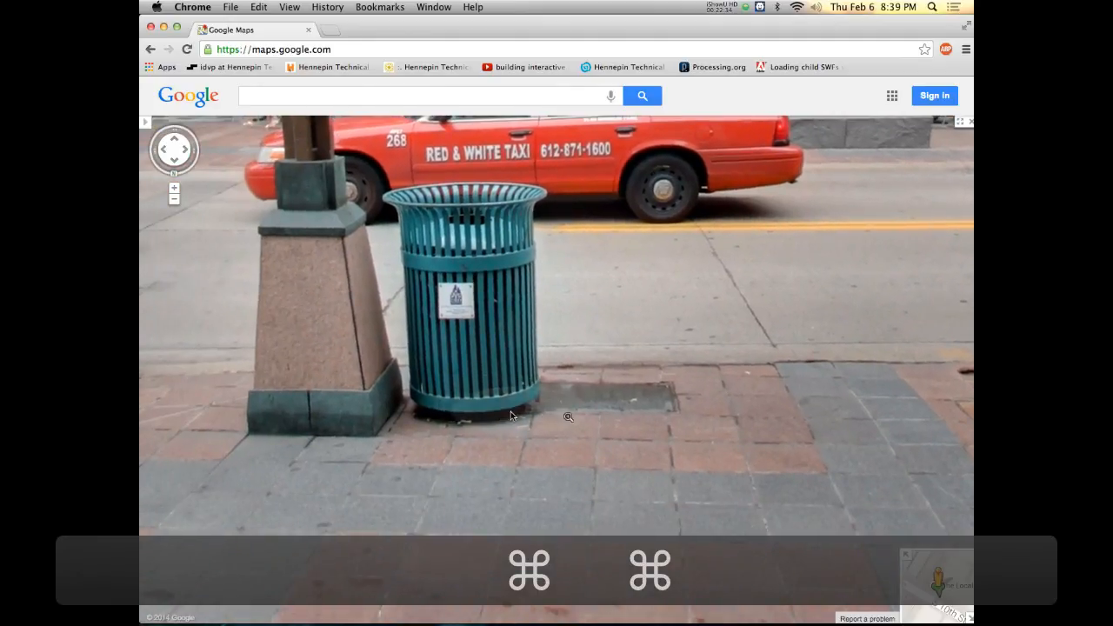